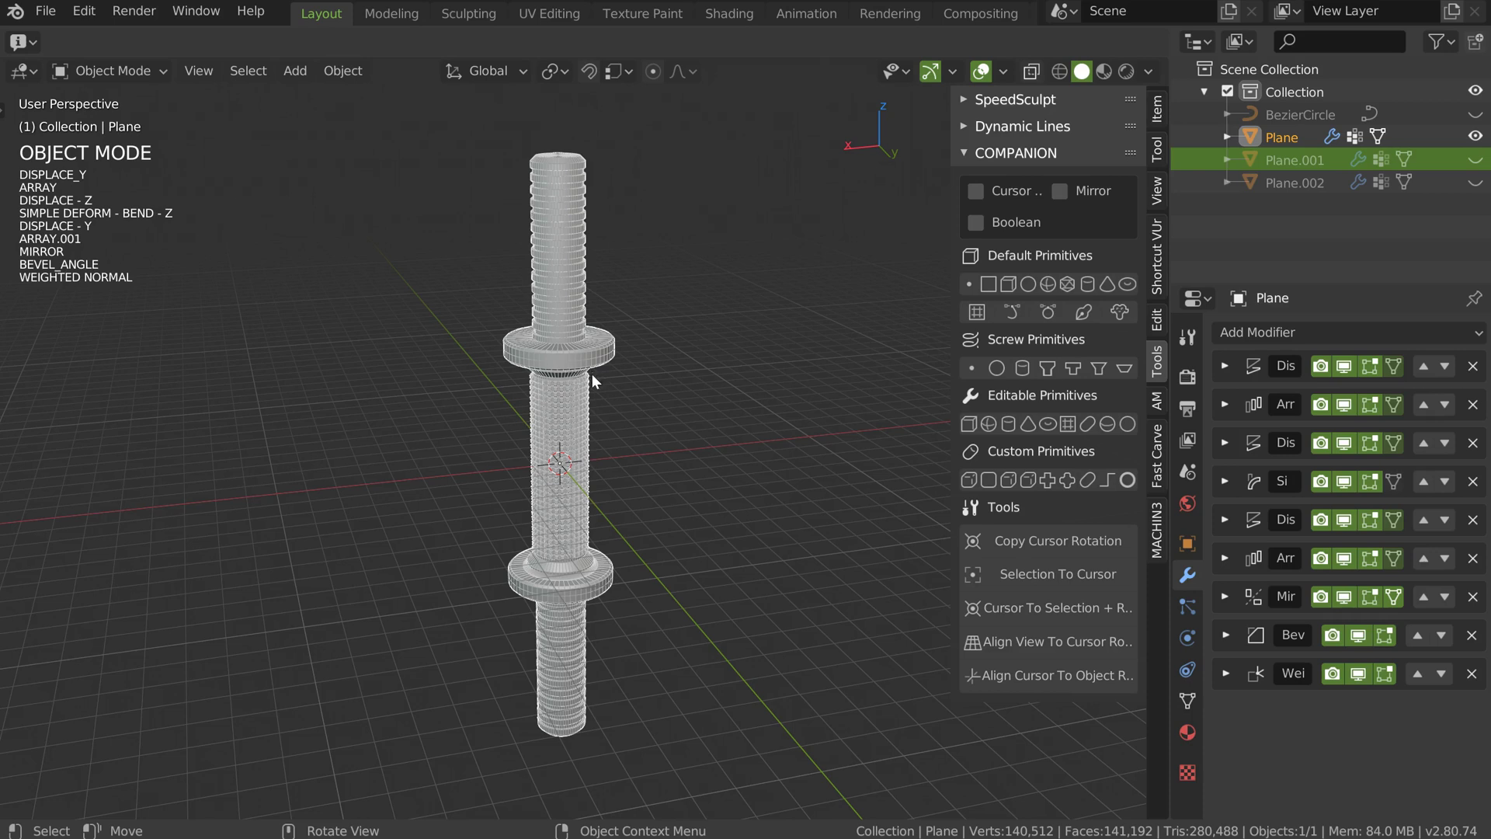
Step: Toggle the viewport display of all the object's modifiers off and back on to inspect the base mesh
middle_drag(590, 389, 557, 400)
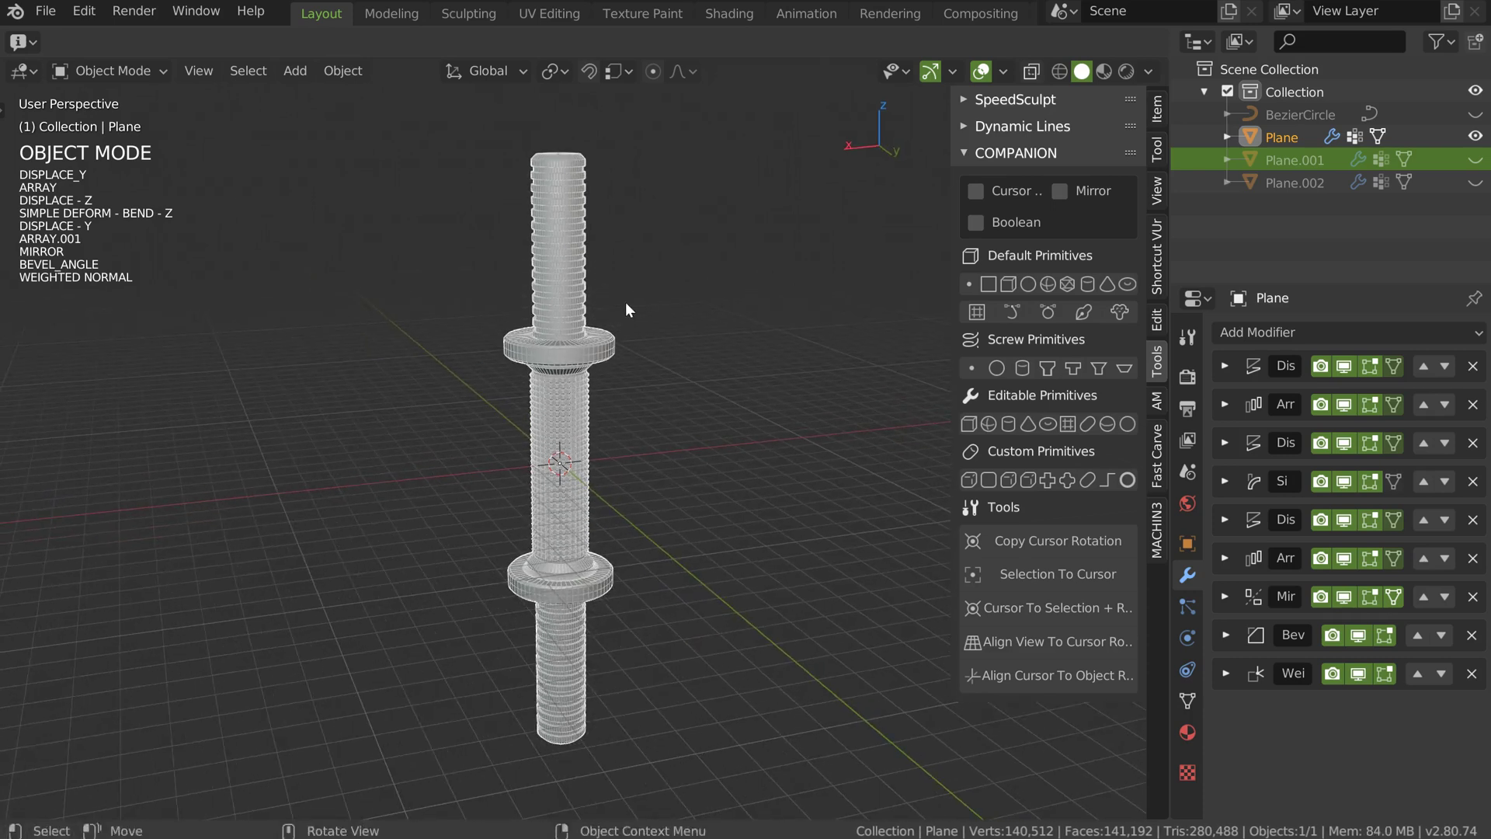
key(shift+q)
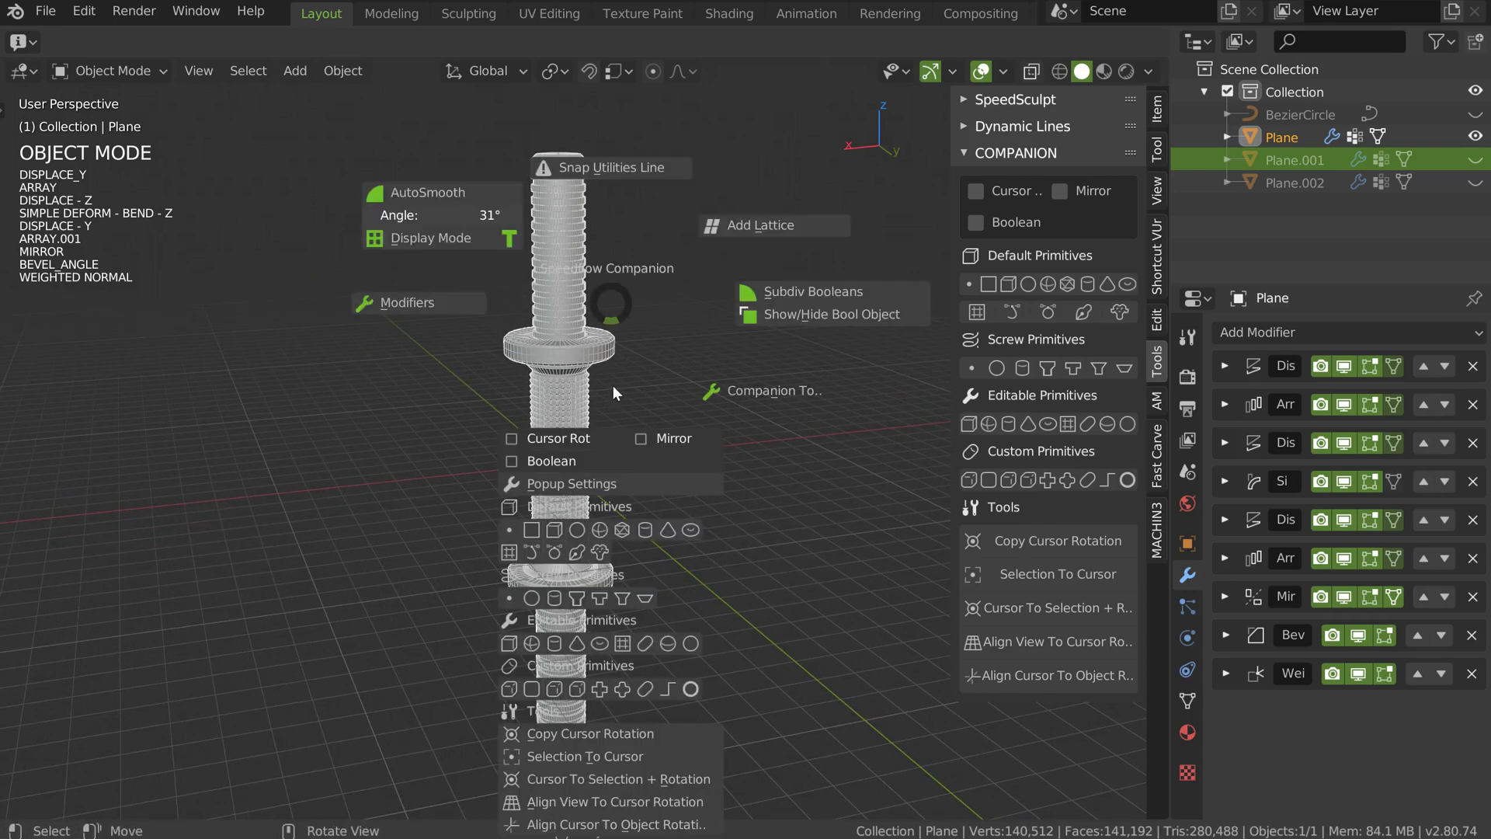
click(429, 302)
key(shift+space)
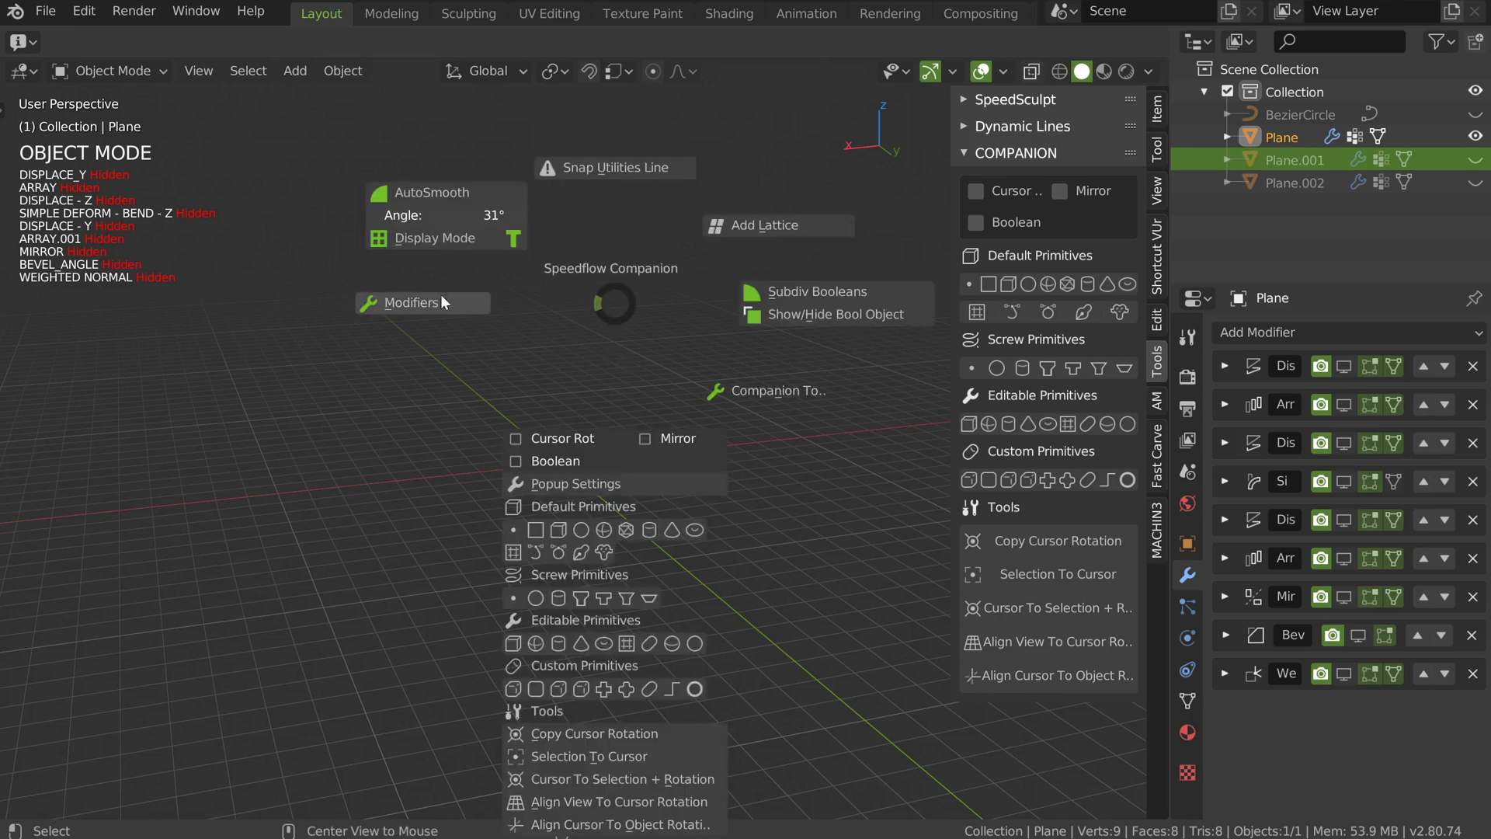
click(621, 375)
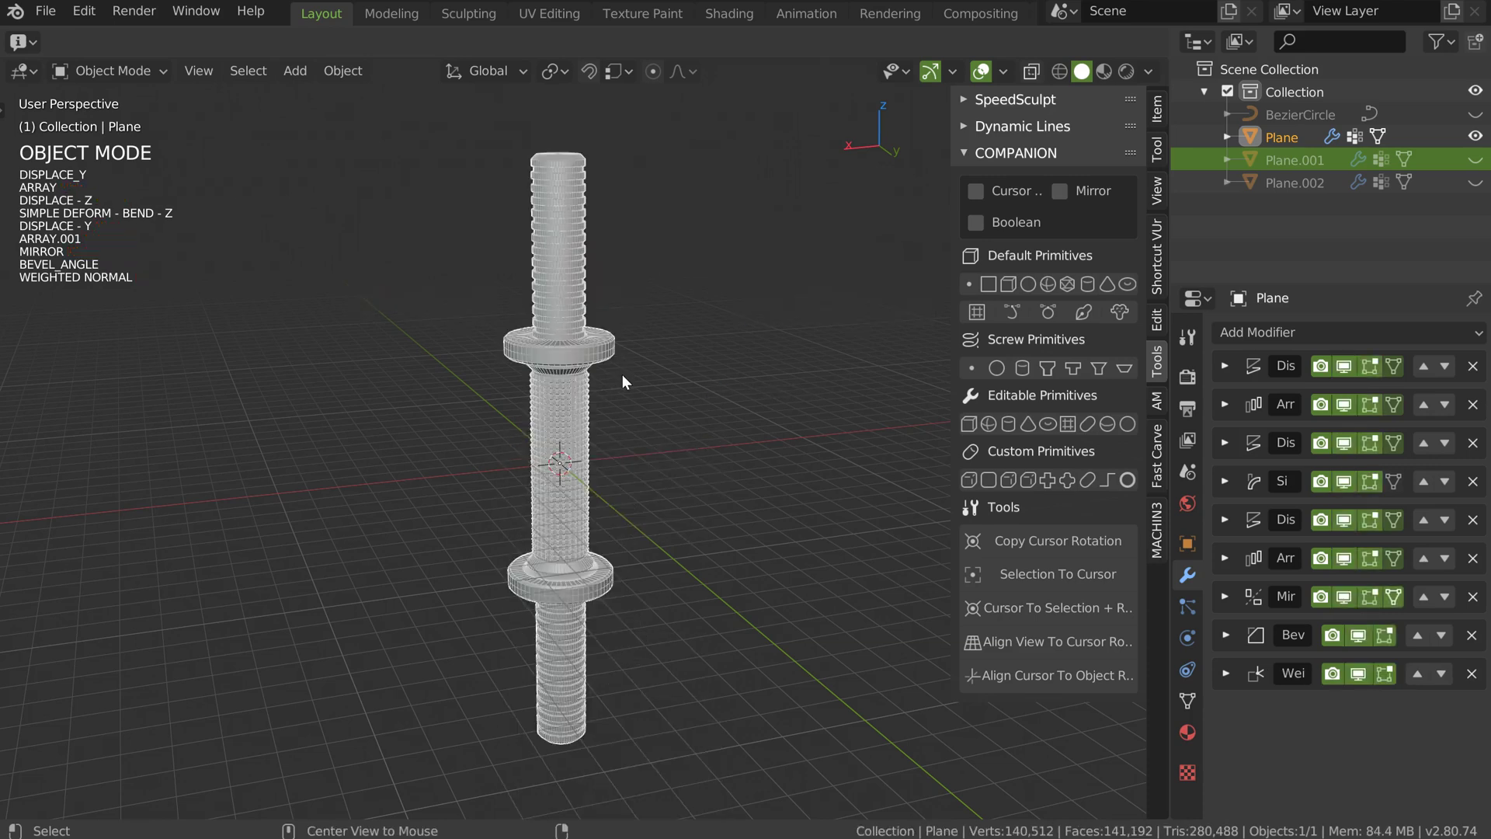
Step: Inspect the knurled grip's bevelled mesh, and disable the viewport display of the object's Bevel and Weighted Normal modifiers
middle_drag(618, 359, 615, 350)
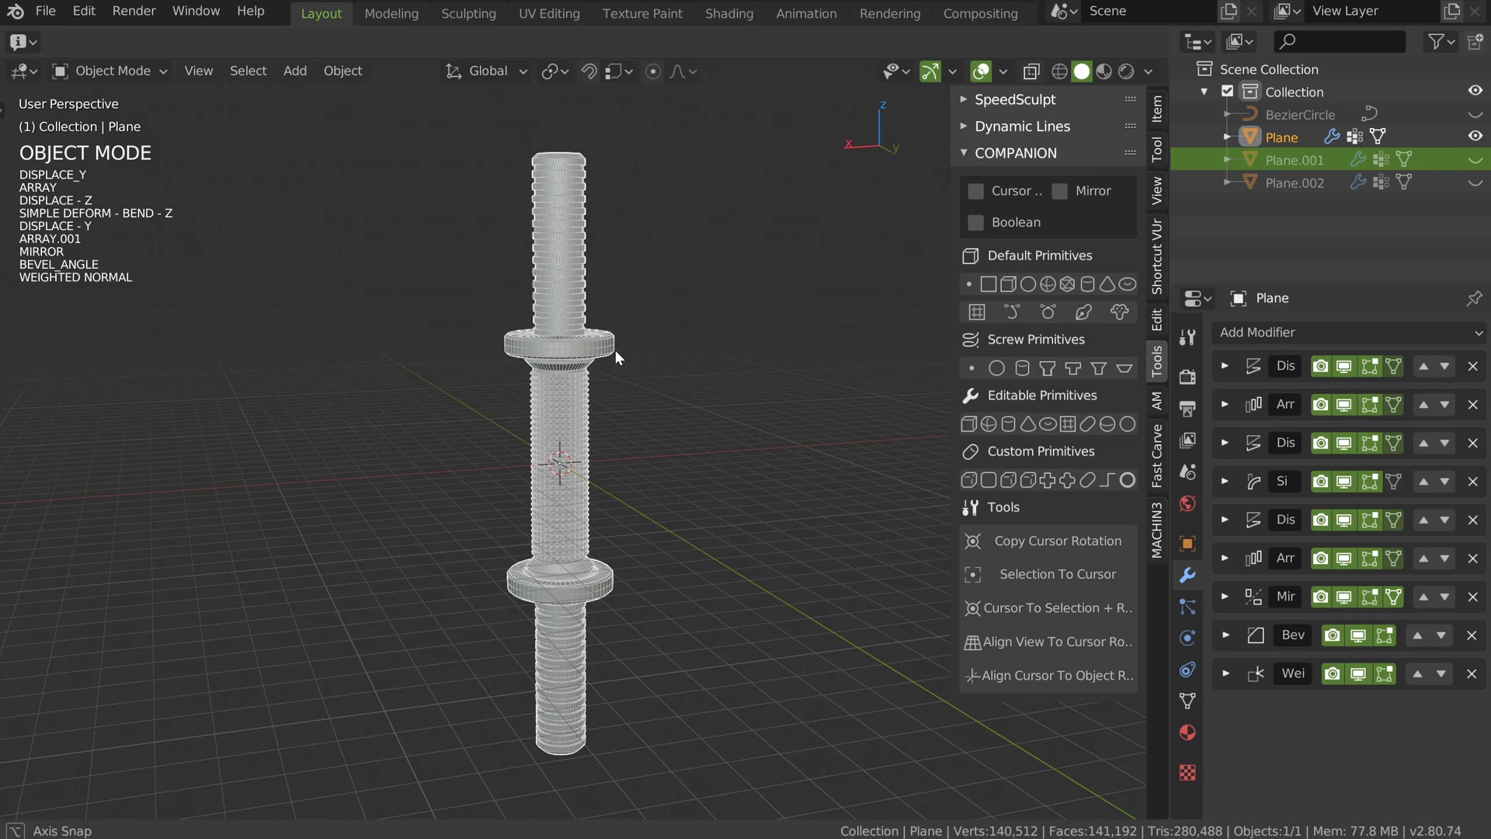
click(623, 374)
ctrl+middle_drag(530, 398, 699, 245)
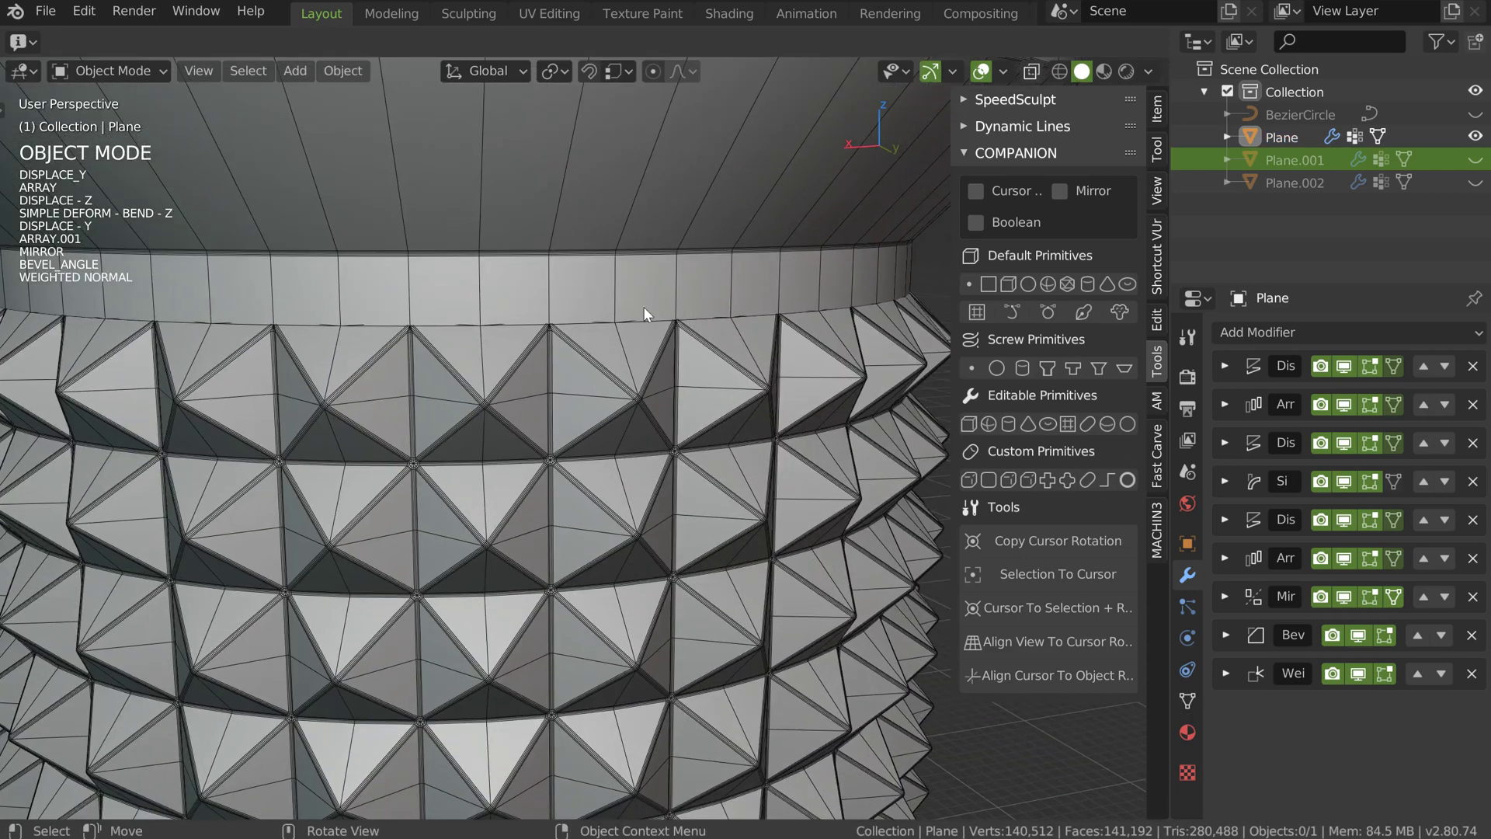
scroll(668, 310, down, 3)
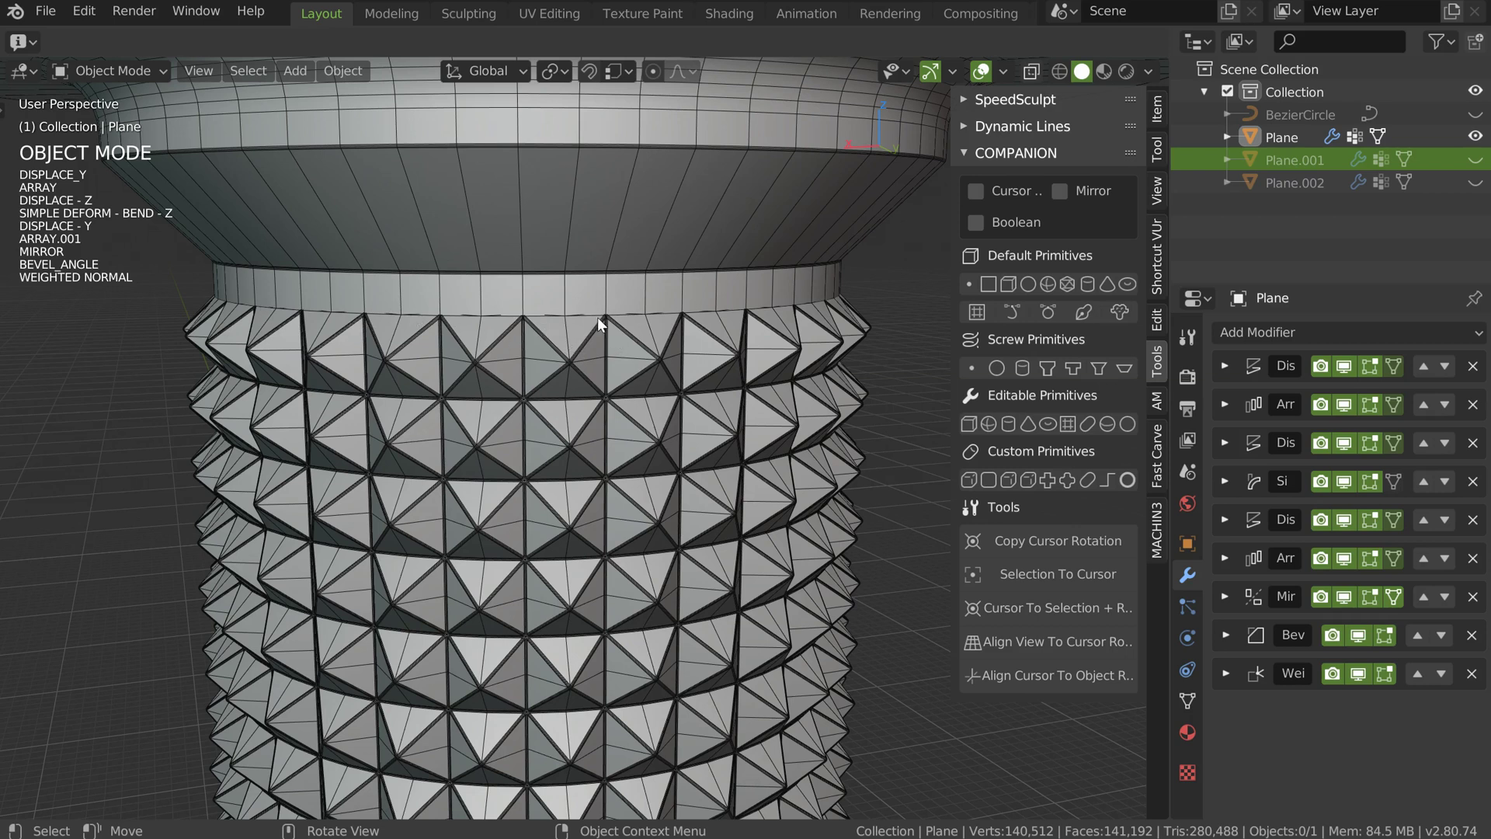
scroll(730, 319, down, 8)
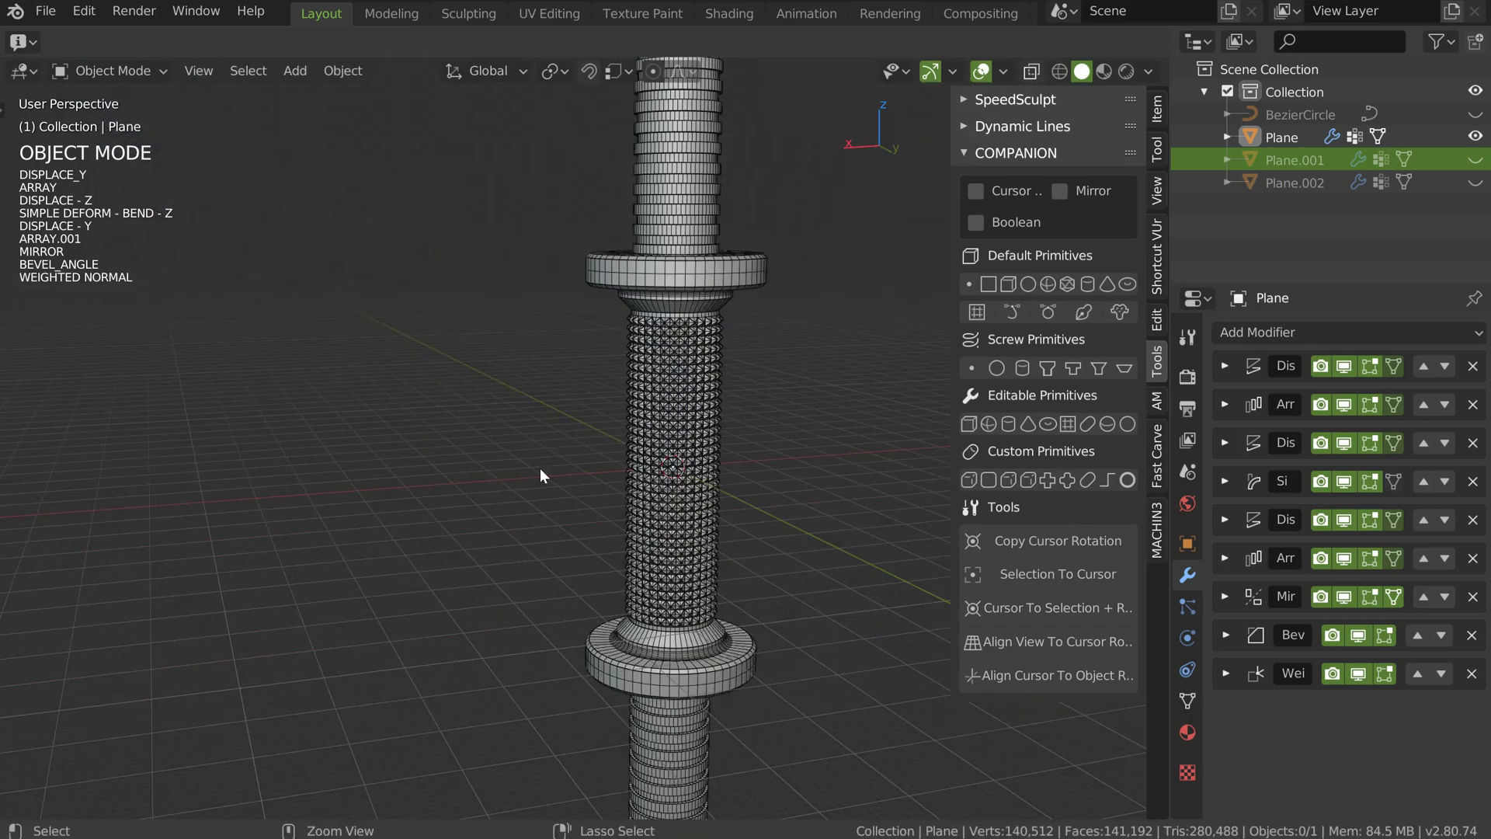
middle_drag(756, 390, 598, 431)
click(752, 399)
click(1362, 637)
click(1349, 675)
Step: Export the selected object as Wavefront OBJ to E:\houdini_workflow, overwriting altere_from_blender_001.obj
scroll(643, 240, up, 6)
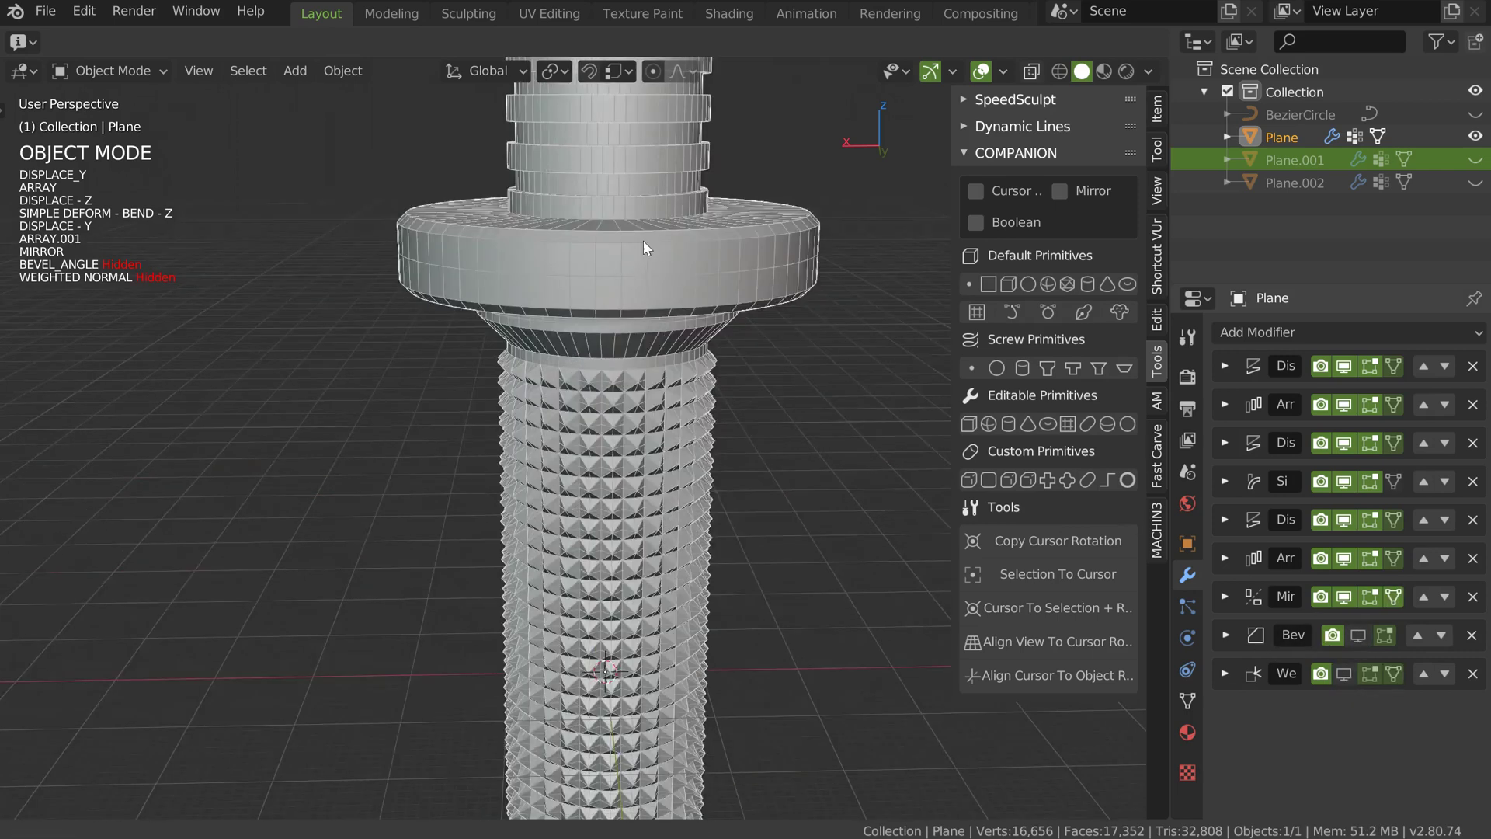
scroll(762, 306, down, 2)
ctrl+middle_drag(762, 306, 737, 342)
shift+middle_drag(738, 342, 595, 360)
ctrl+middle_drag(615, 272, 587, 330)
scroll(576, 336, down, 2)
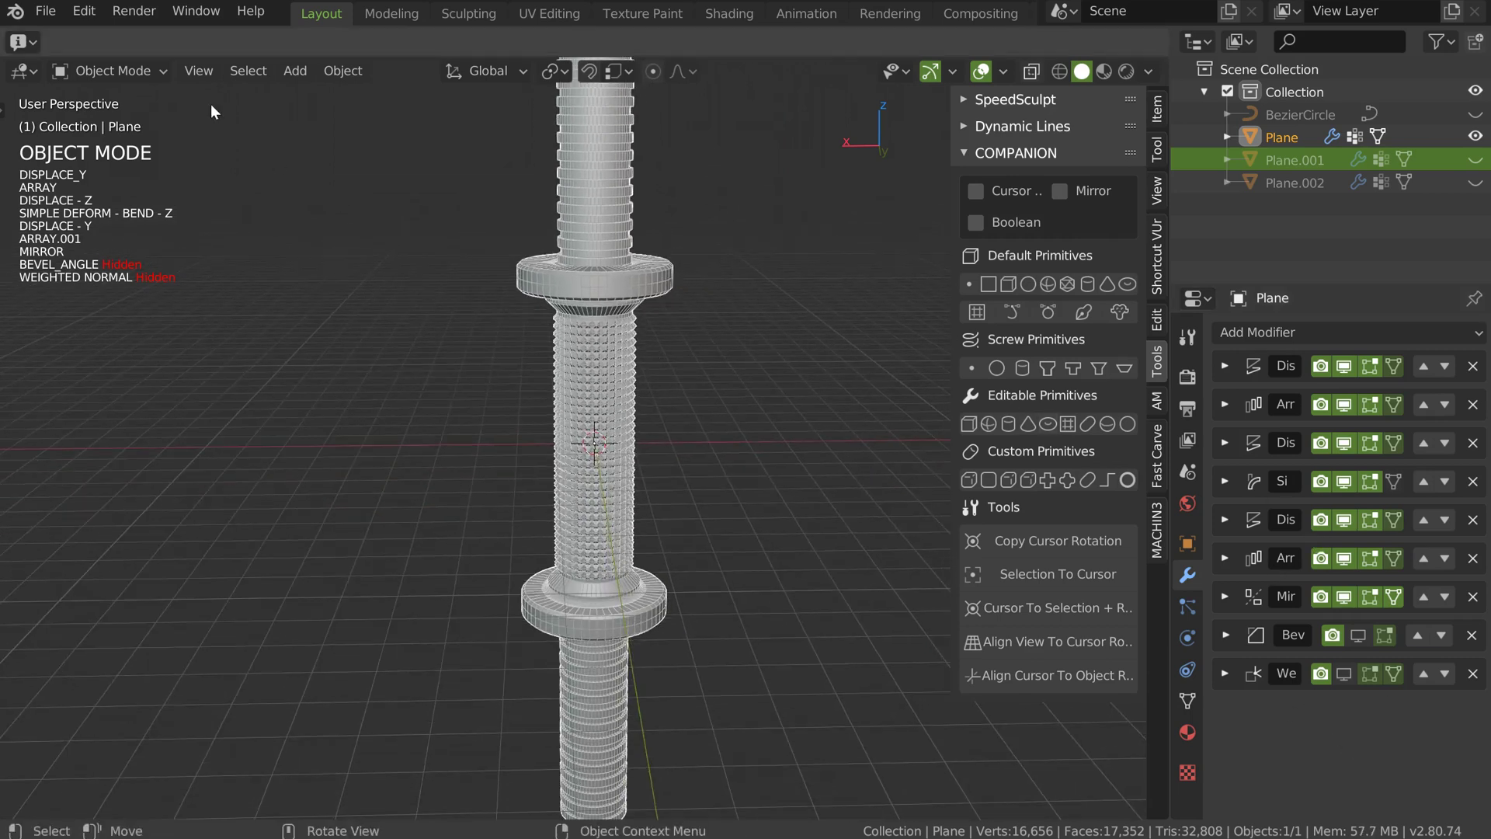
click(45, 11)
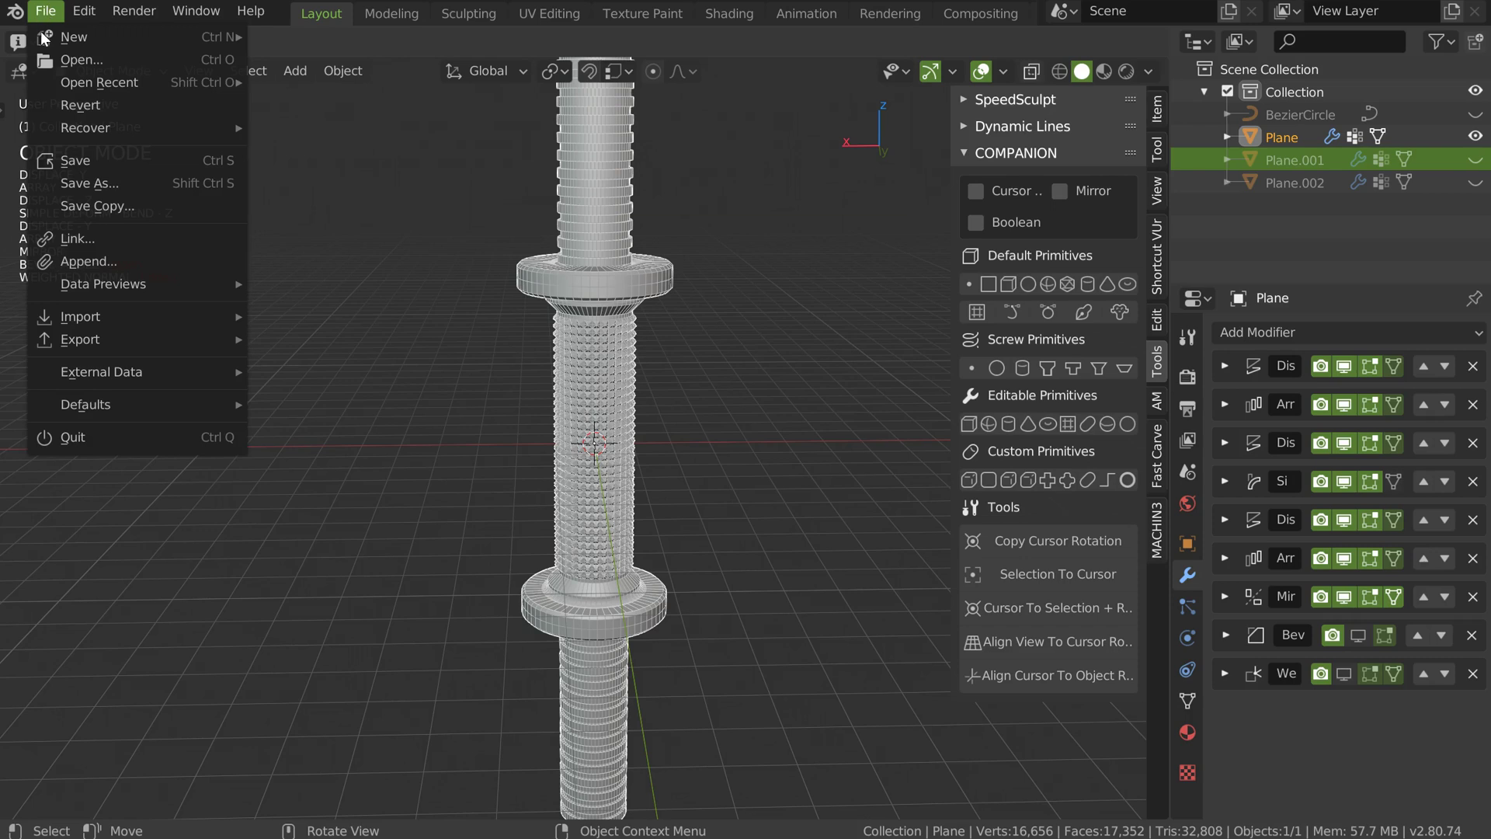
mouse_move(203, 343)
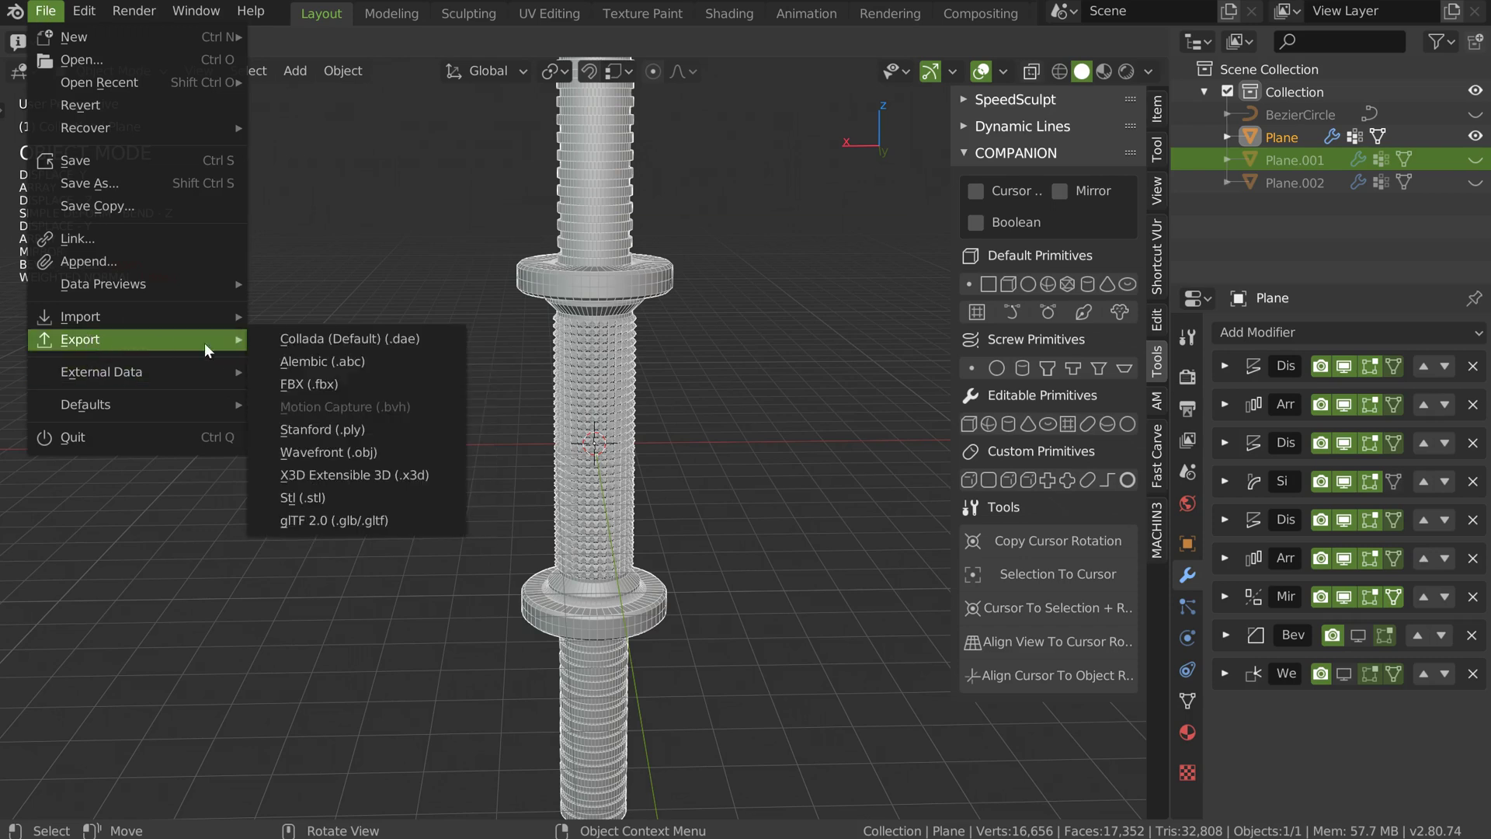
click(328, 454)
scroll(70, 710, up, 6)
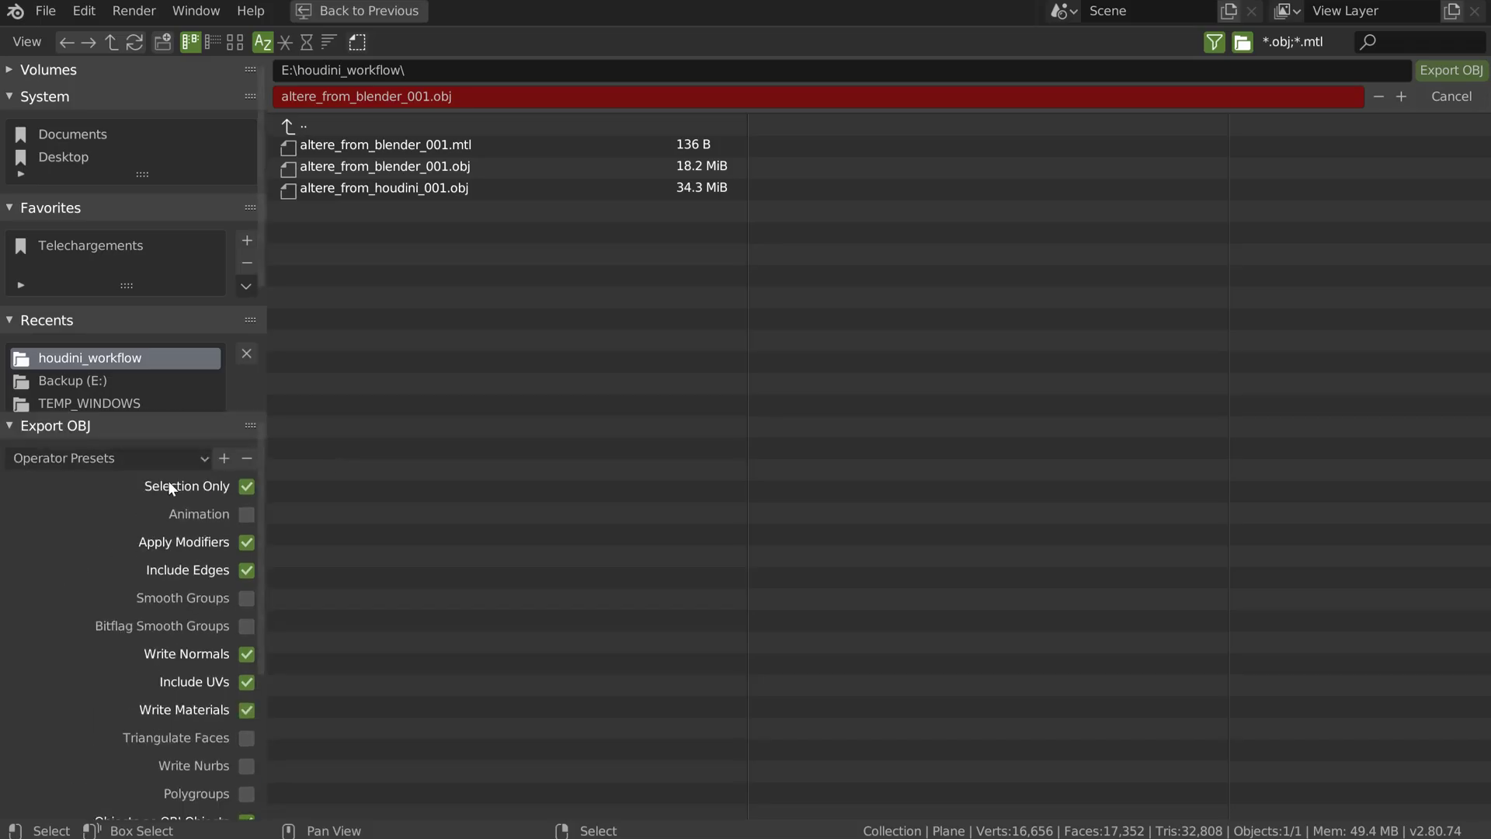
scroll(245, 487, down, 7)
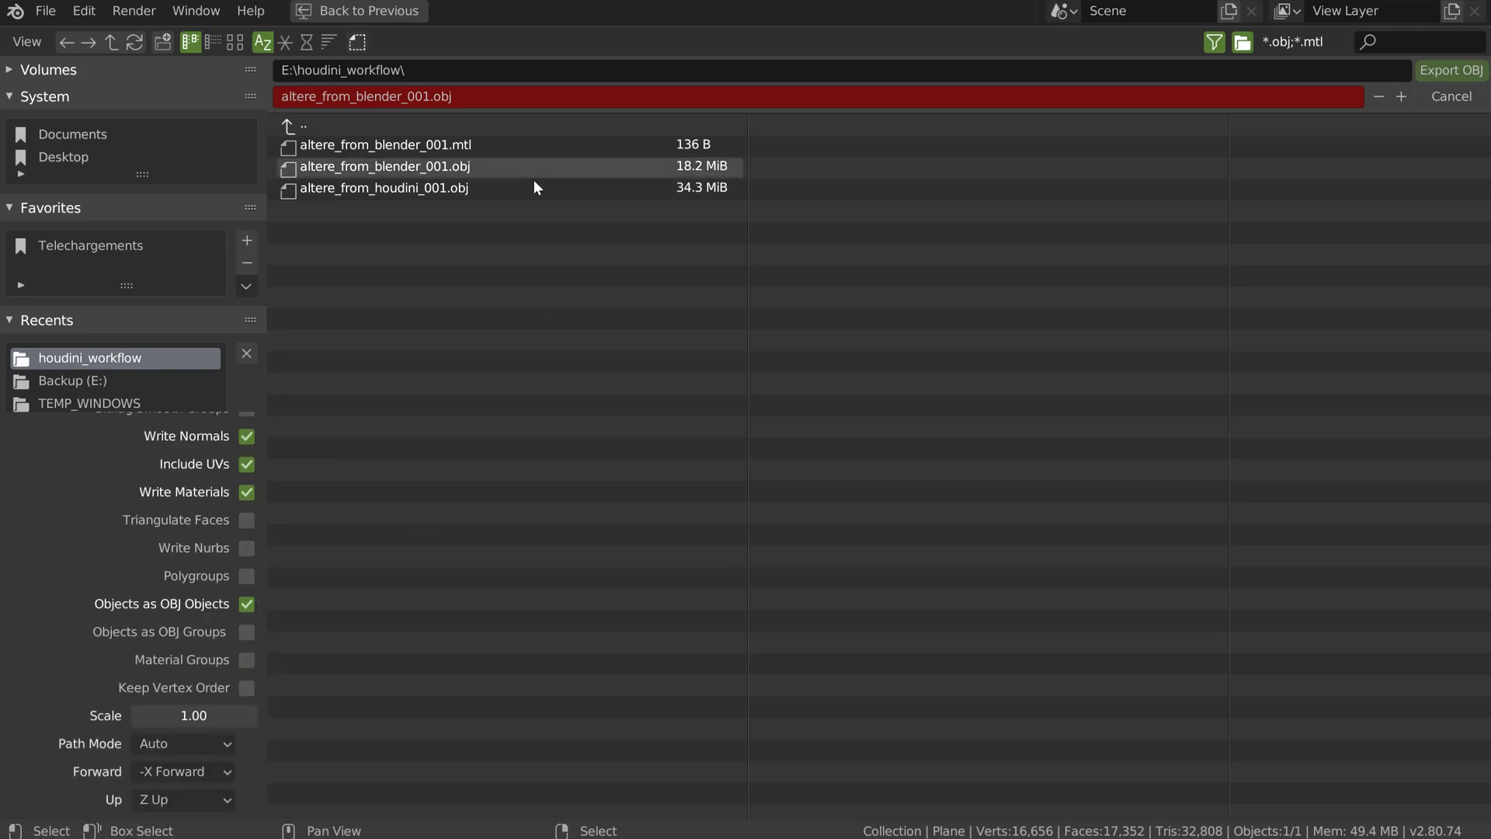
click(348, 173)
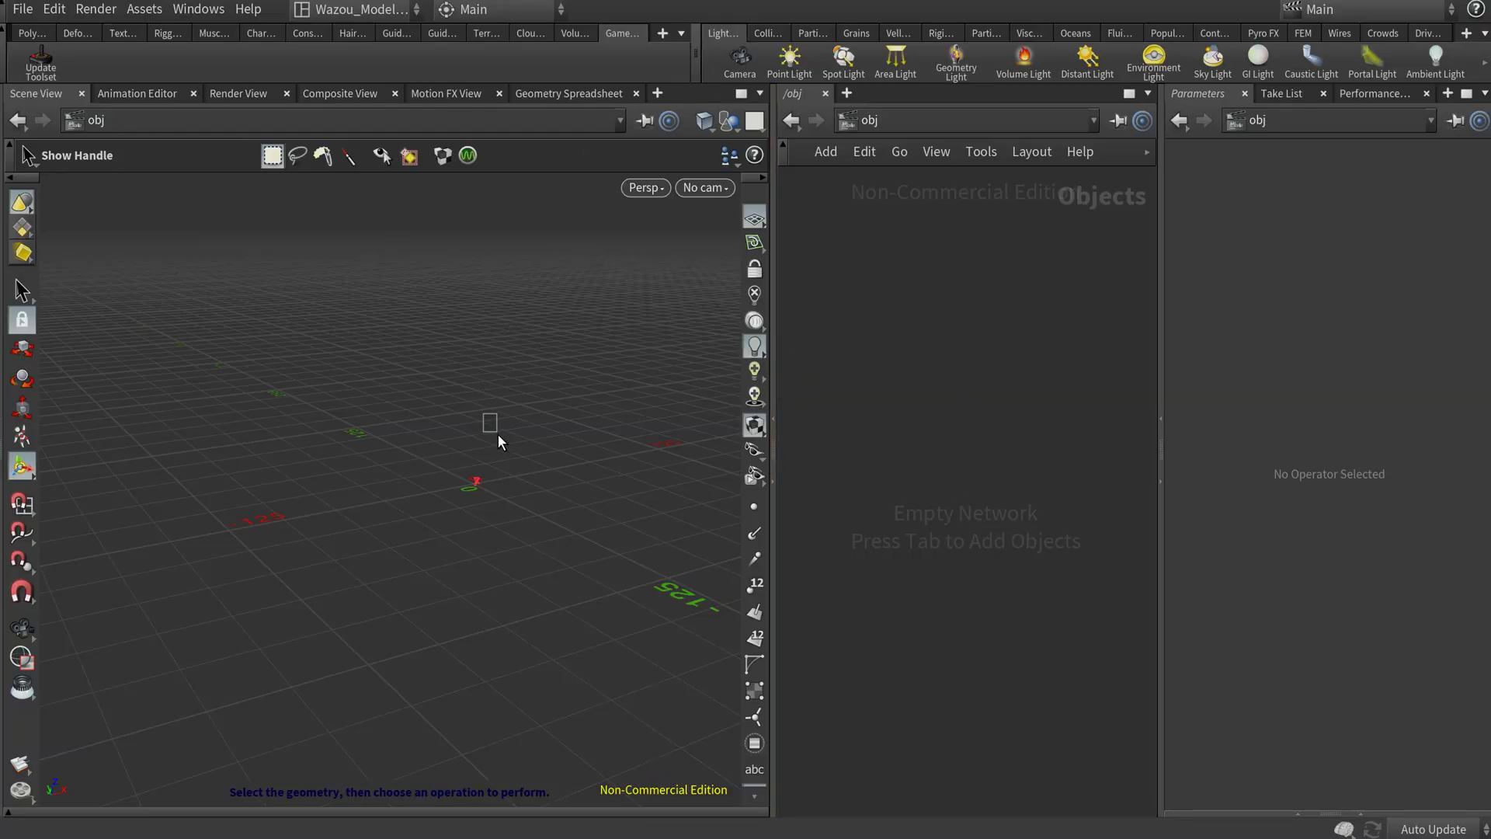
Step: Switch to Houdini and import the geometry file altere_from_blender_001.obj from E:/houdini_workflow
click(21, 11)
mouse_move(73, 336)
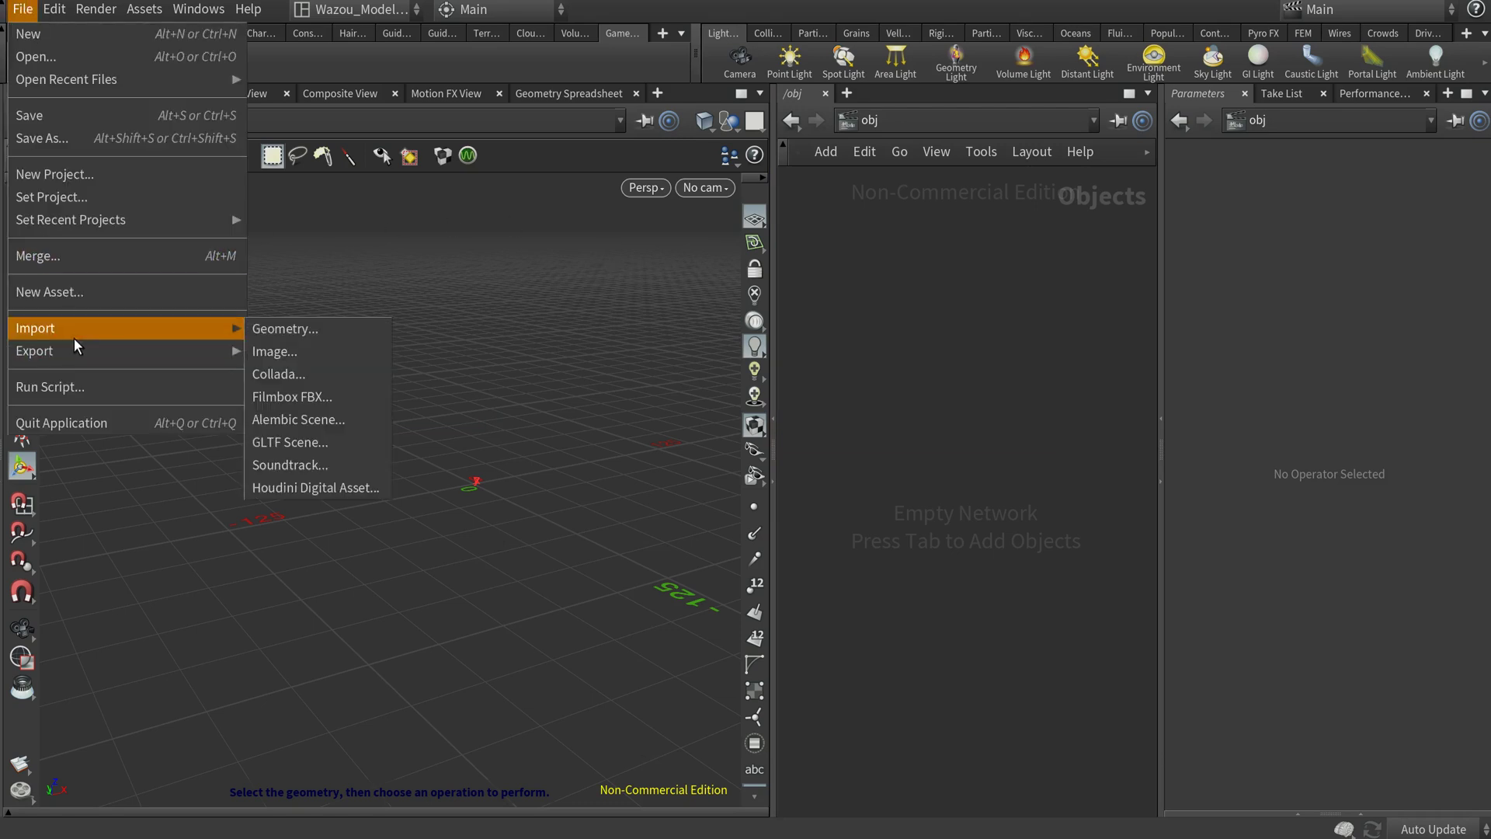
click(287, 331)
click(272, 178)
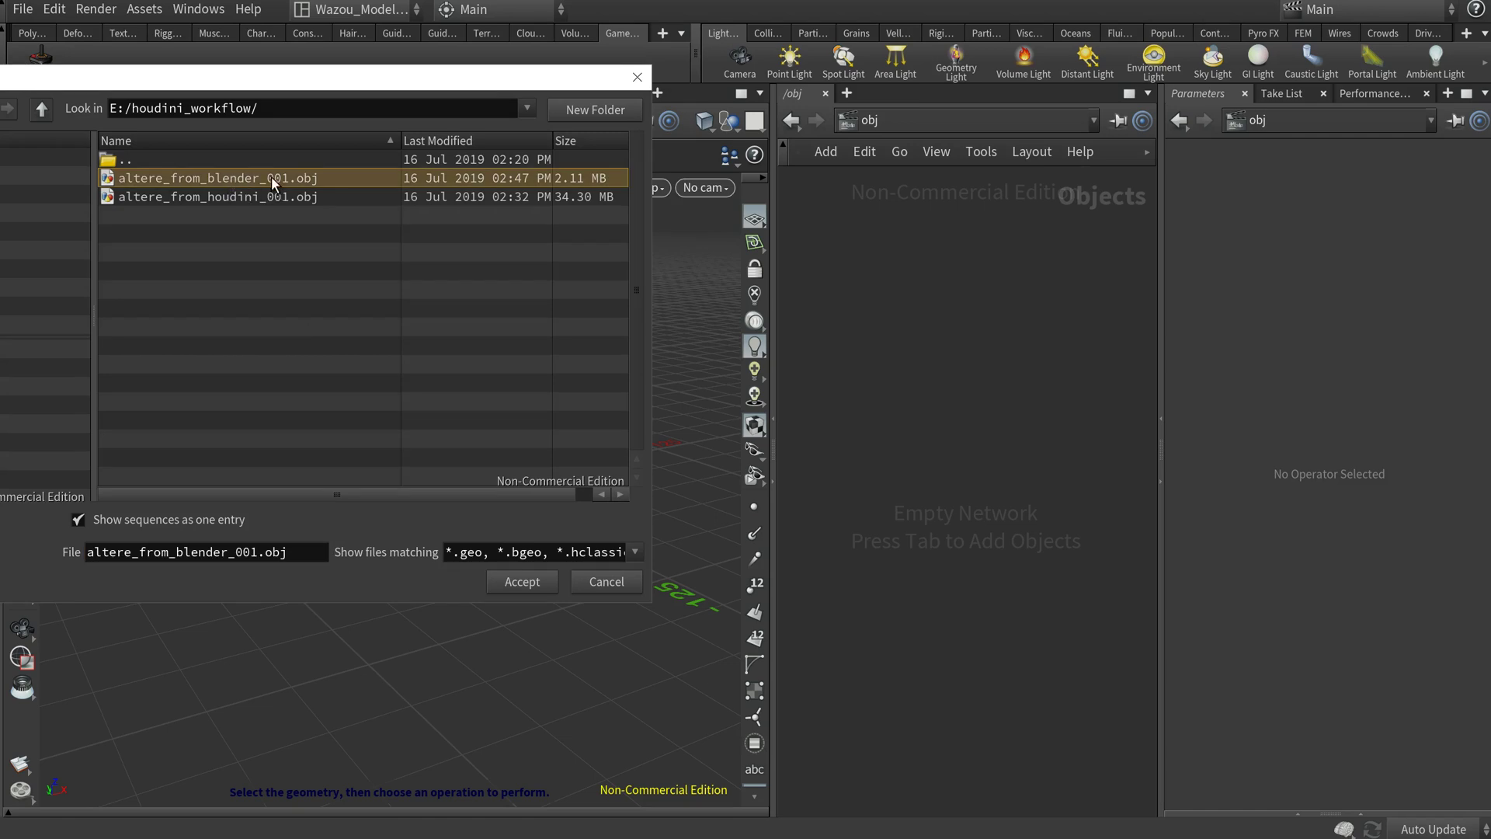
click(515, 579)
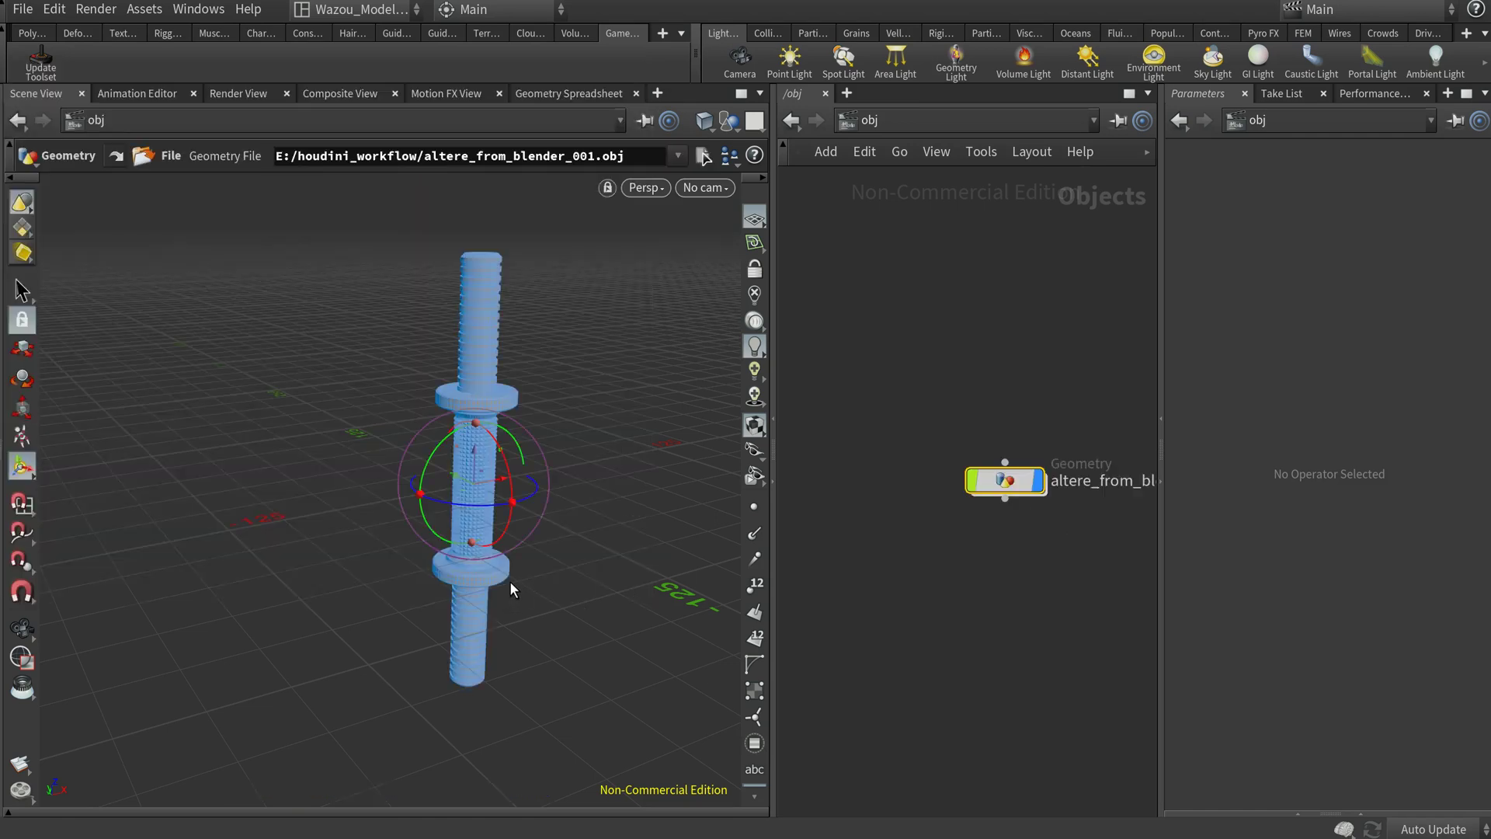
scroll(383, 543, up, 6)
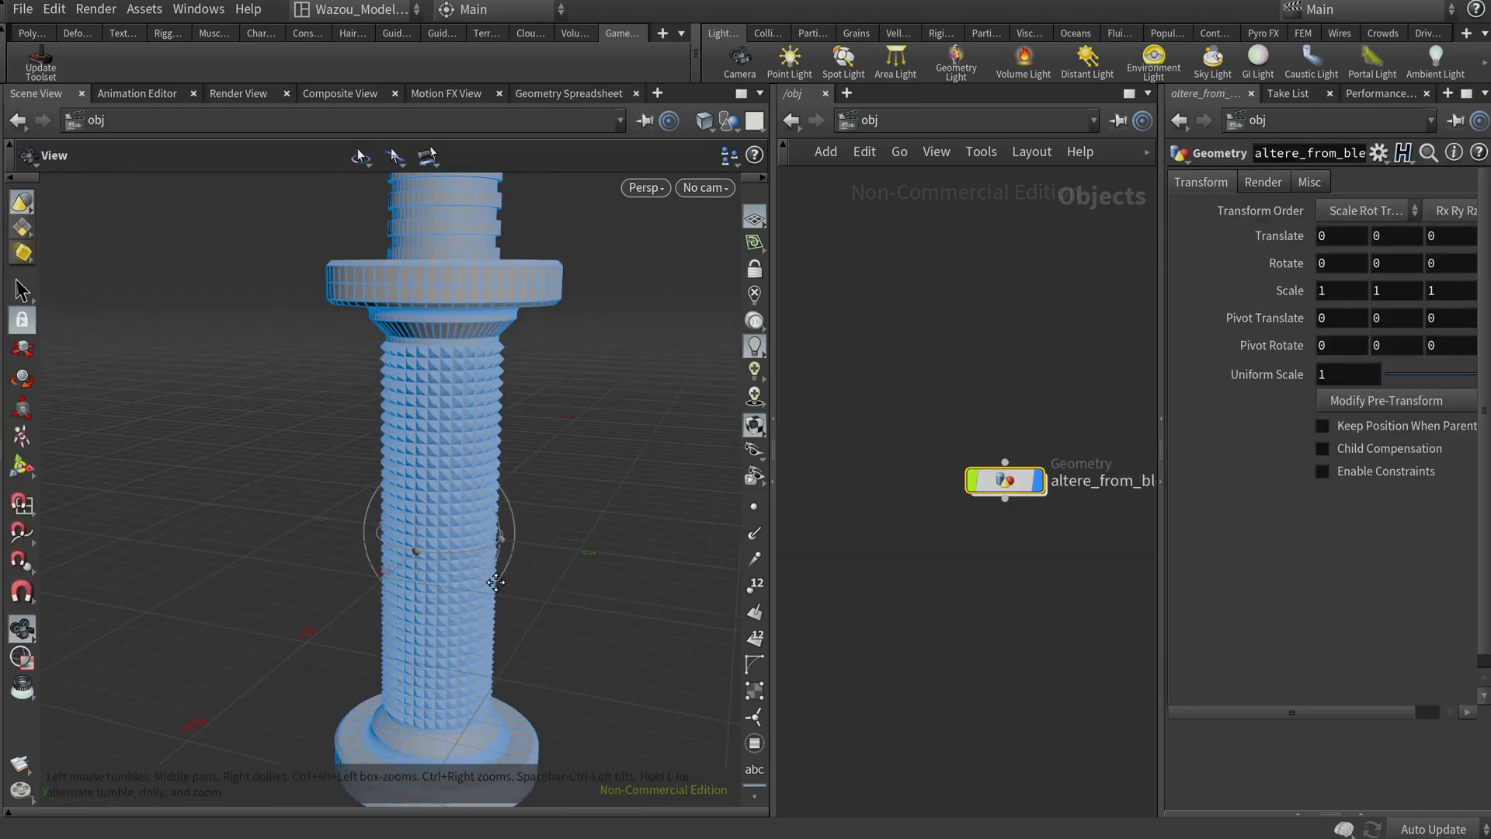
Step: Enter the imported geometry's network, add a Fuse node below the File node, and display its output
drag(1005, 482, 935, 294)
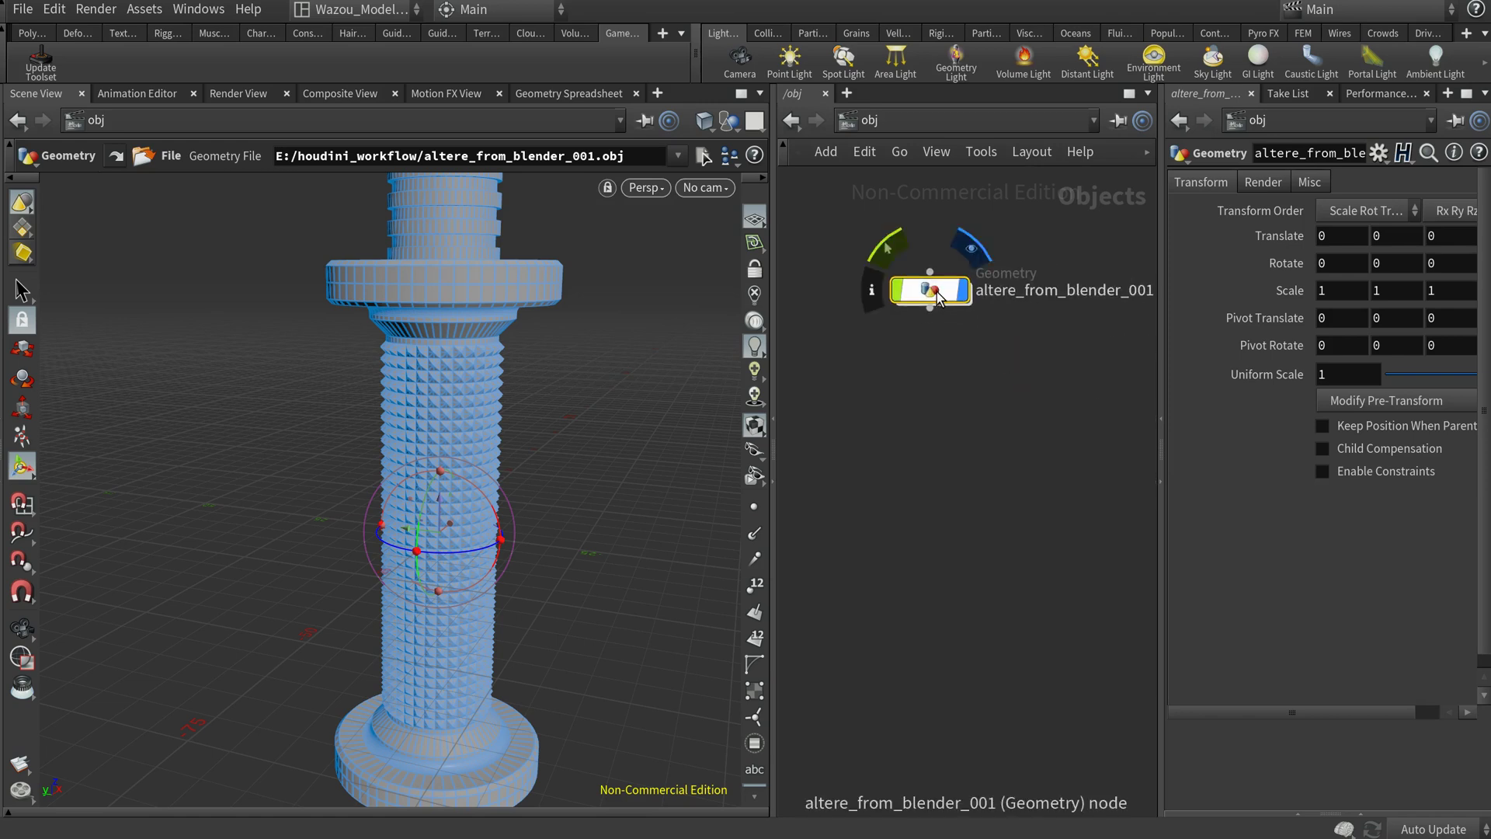
double_click(936, 297)
drag(967, 491, 911, 434)
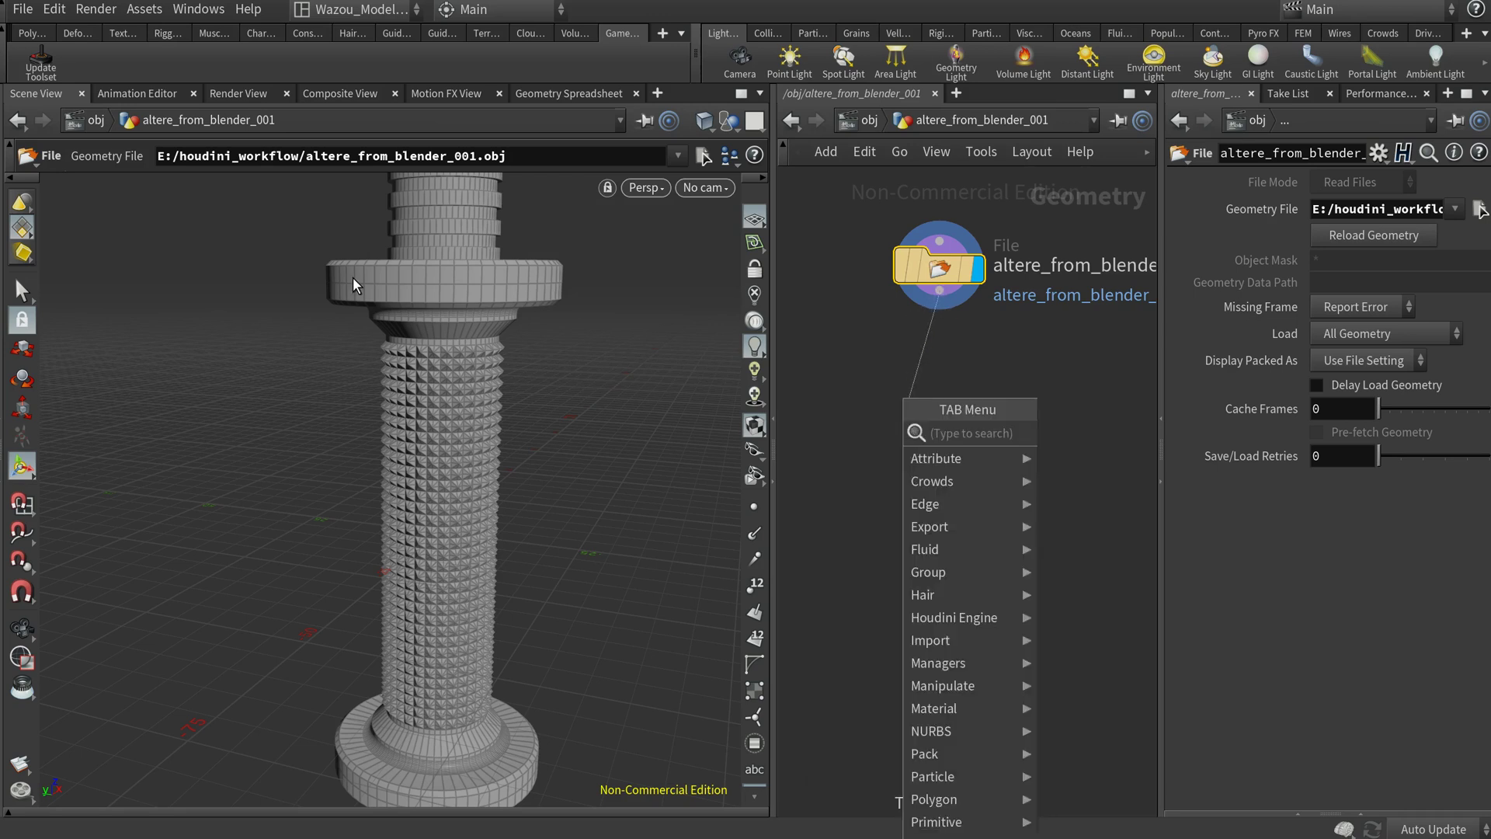
text(fus)
key(Return)
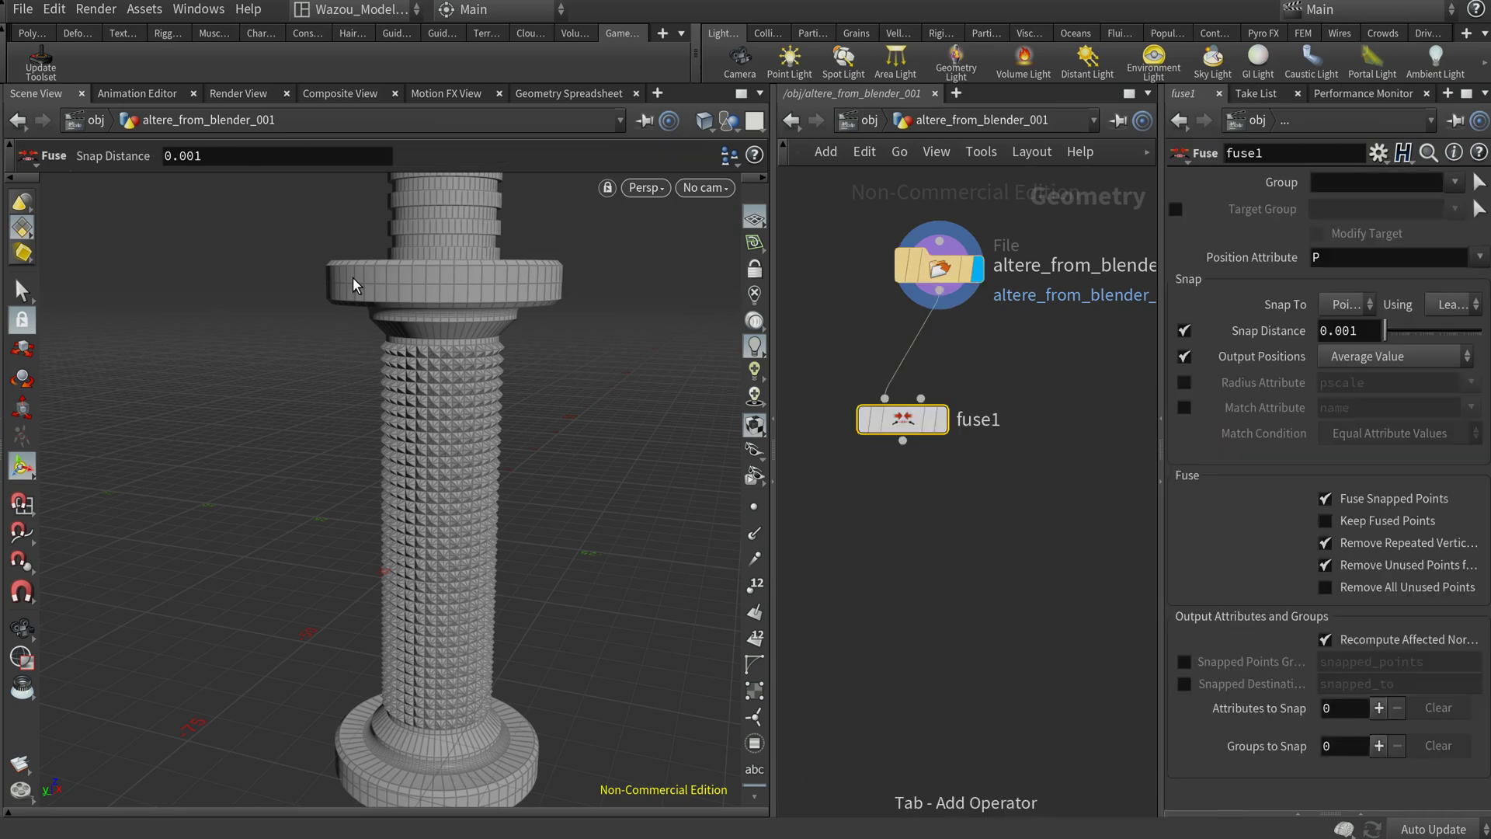
click(976, 380)
Step: Compare the shading with and without wireframe on the grip, leaving the viewport smooth shaded without wires
right_drag(583, 300, 662, 310)
drag(662, 310, 588, 290)
scroll(586, 290, down, 3)
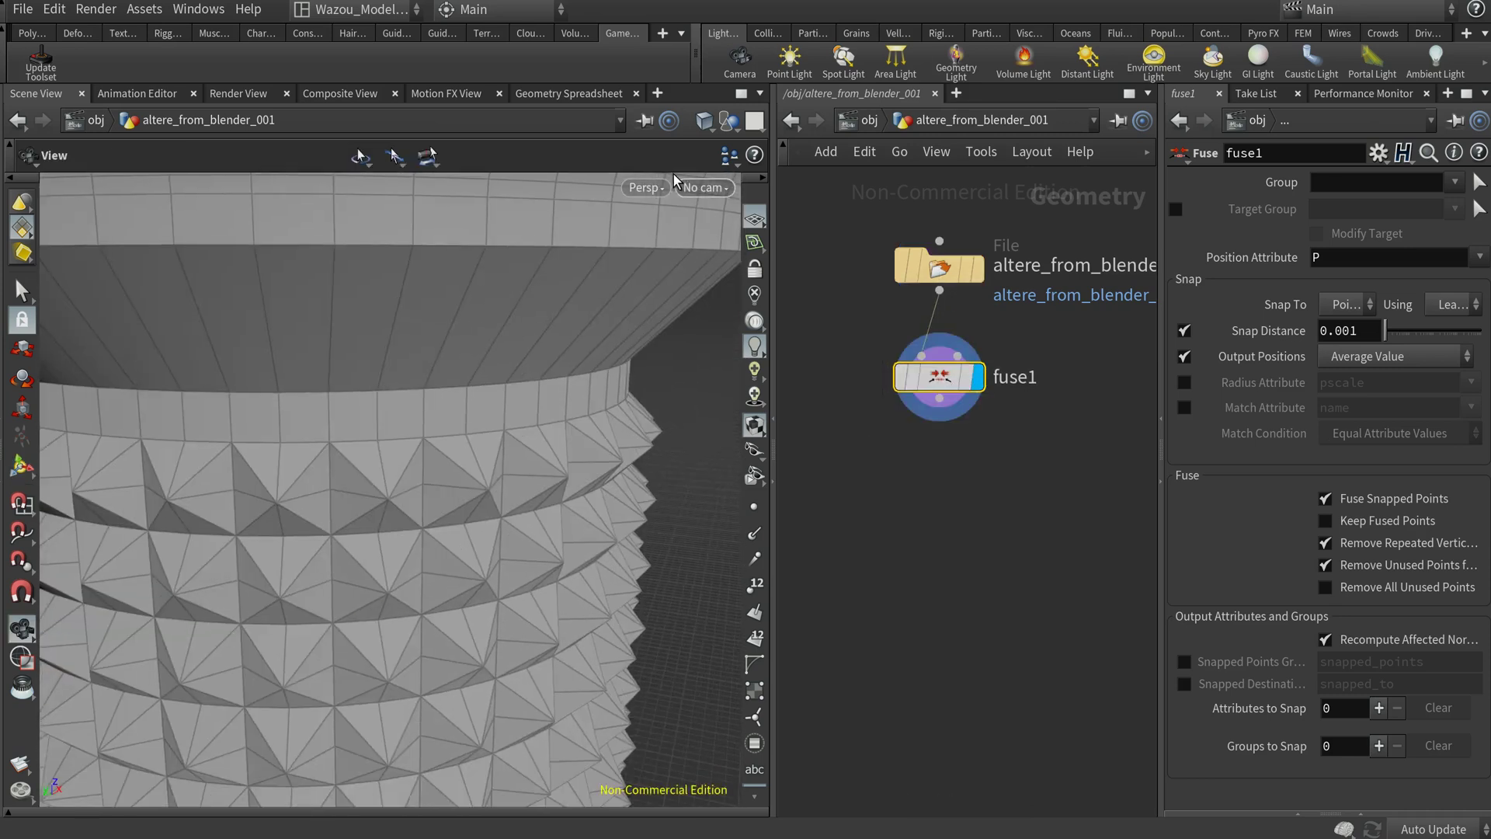
key(Return)
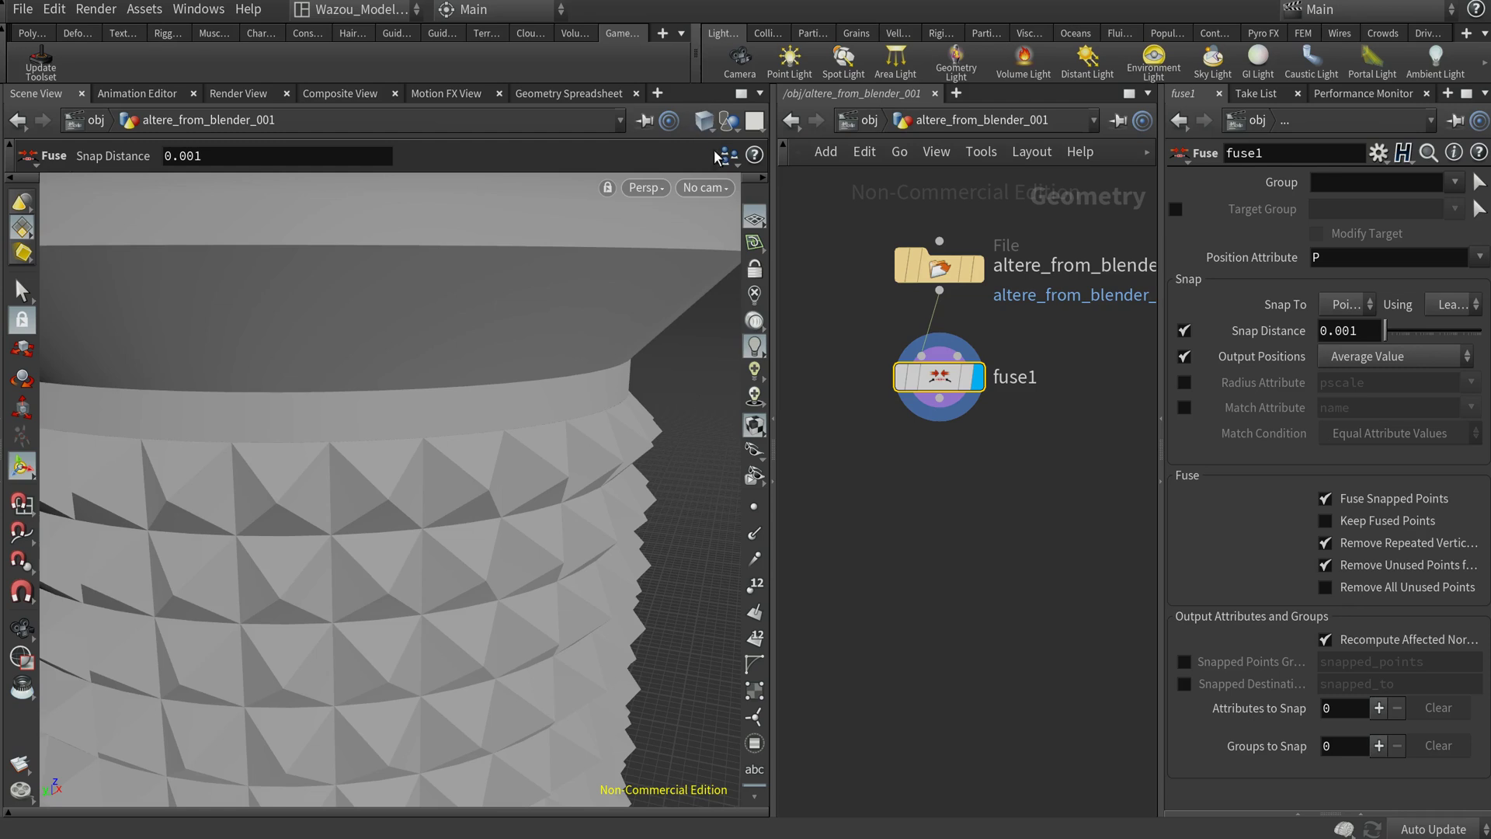
click(703, 121)
click(730, 350)
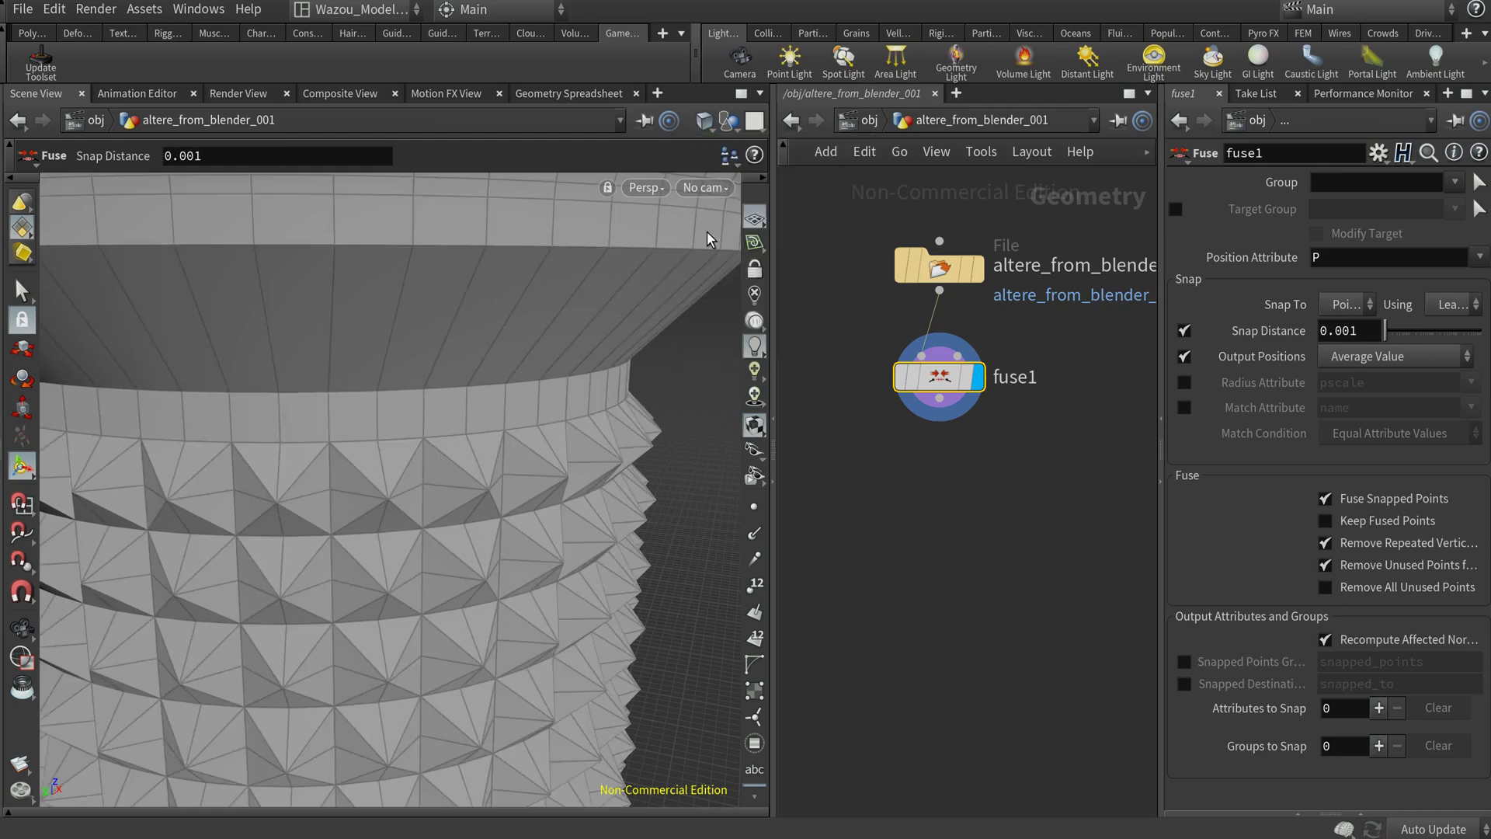
click(704, 121)
click(707, 326)
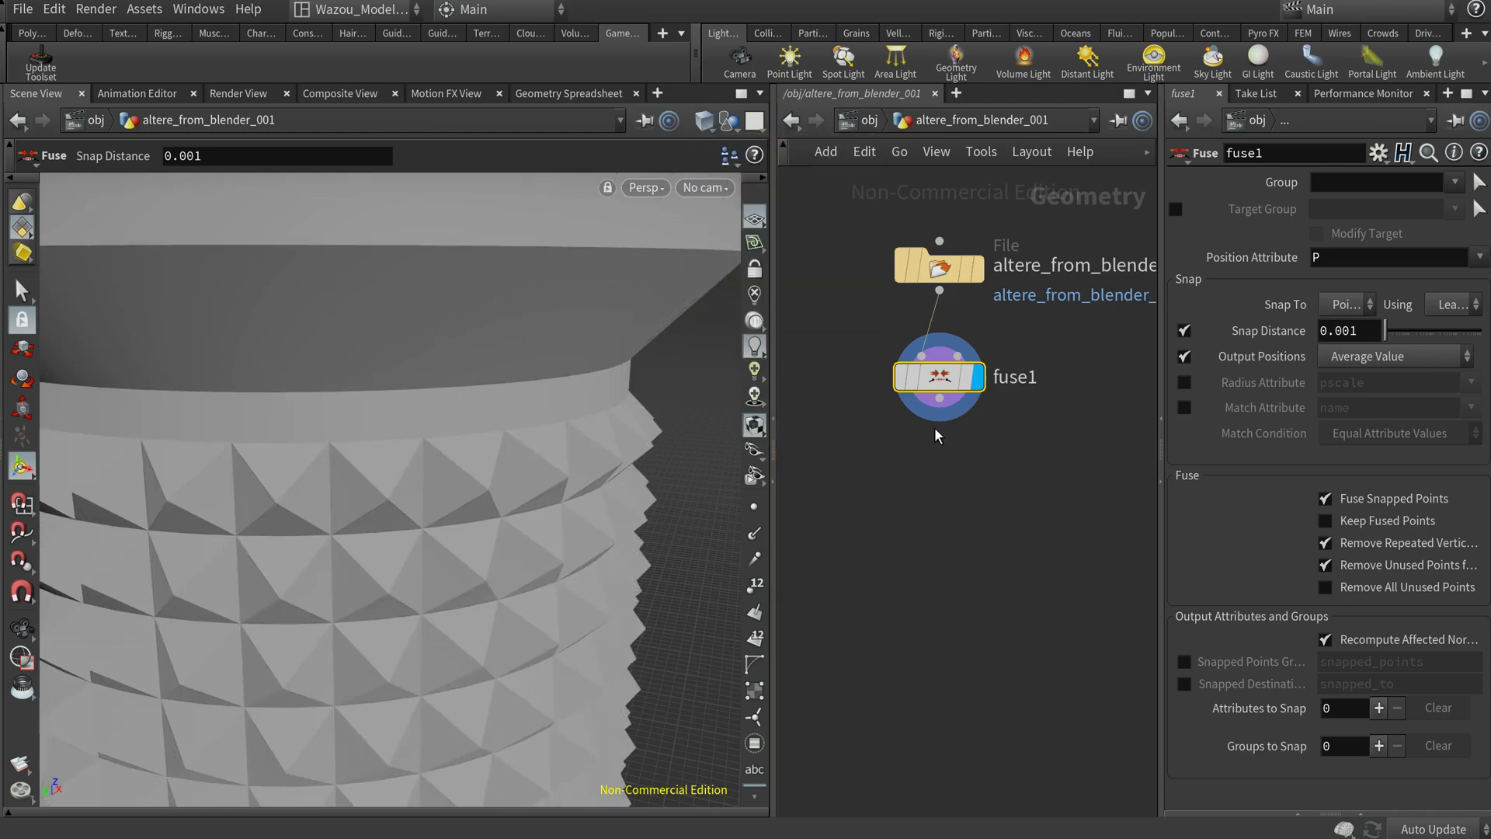
Step: Set the Fuse node's Snap Distance to 0.1 and toggle its bypass on and off to compare the shading
drag(1348, 332, 1353, 331)
key(BackSpace)
key(Return)
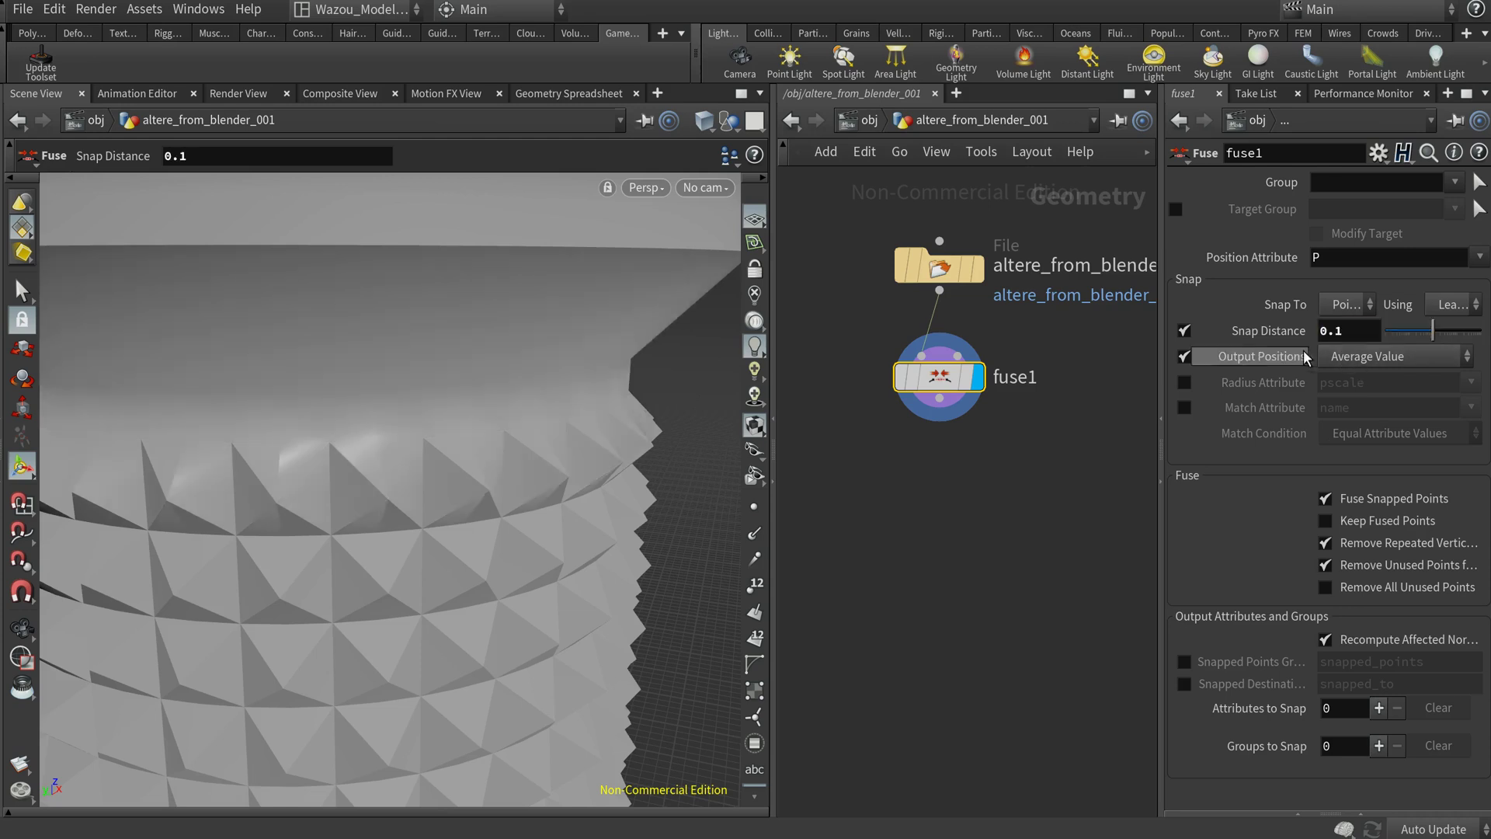
click(903, 380)
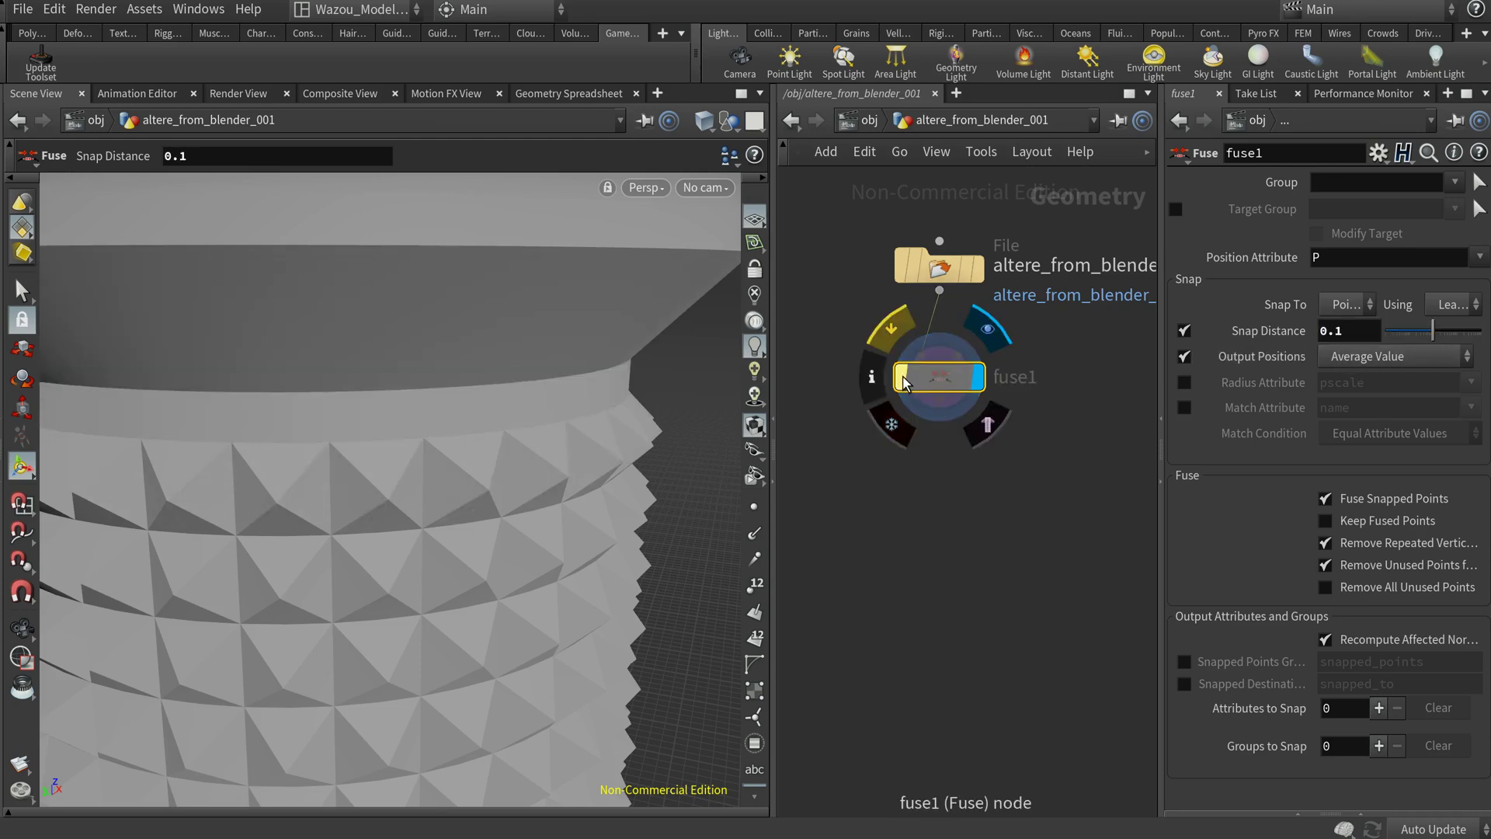
click(905, 382)
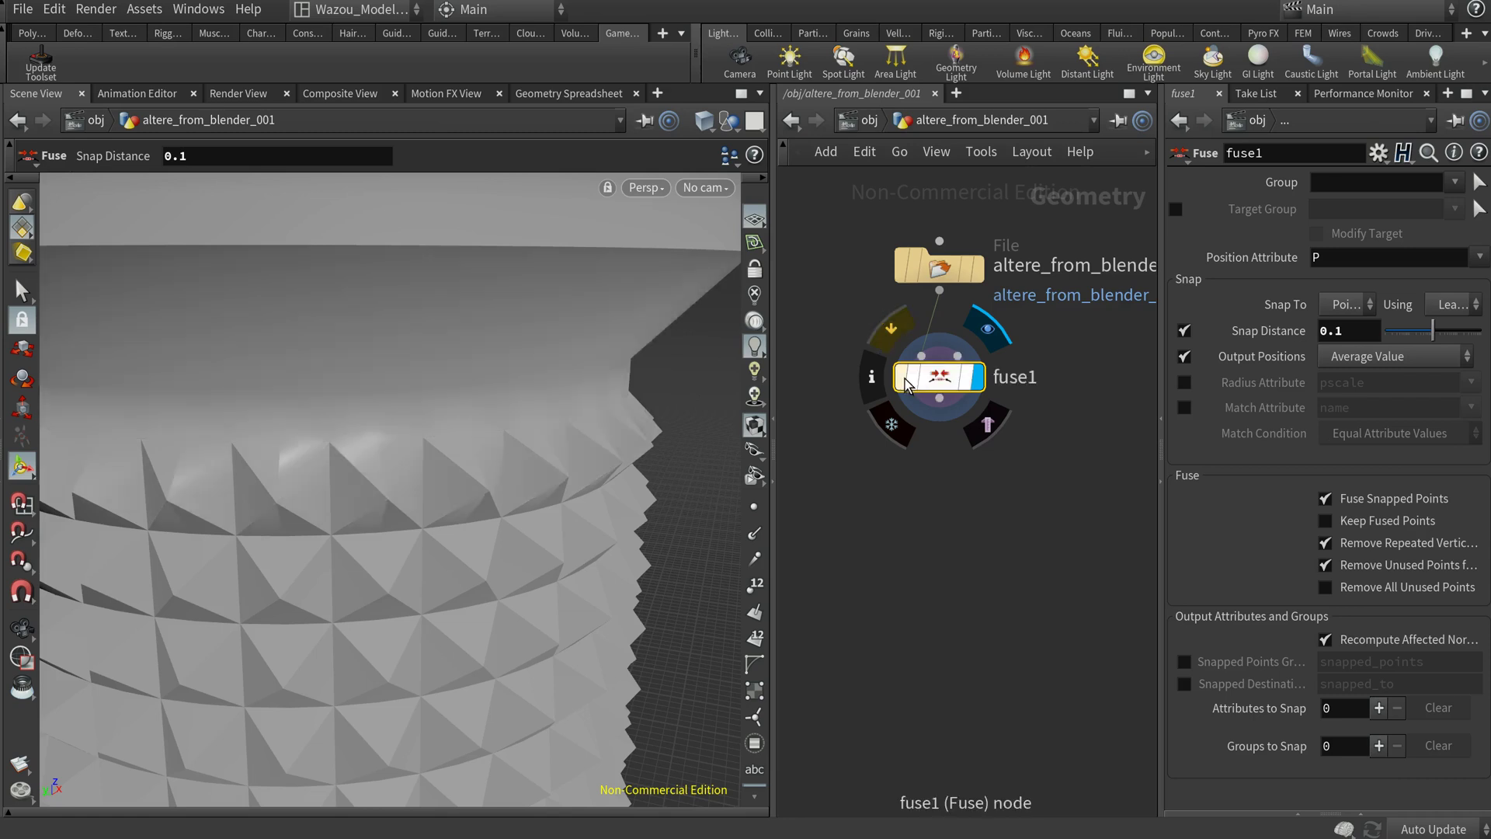
Step: Add a PolyBevel node connected below the Fuse node and display its output
drag(939, 399, 942, 473)
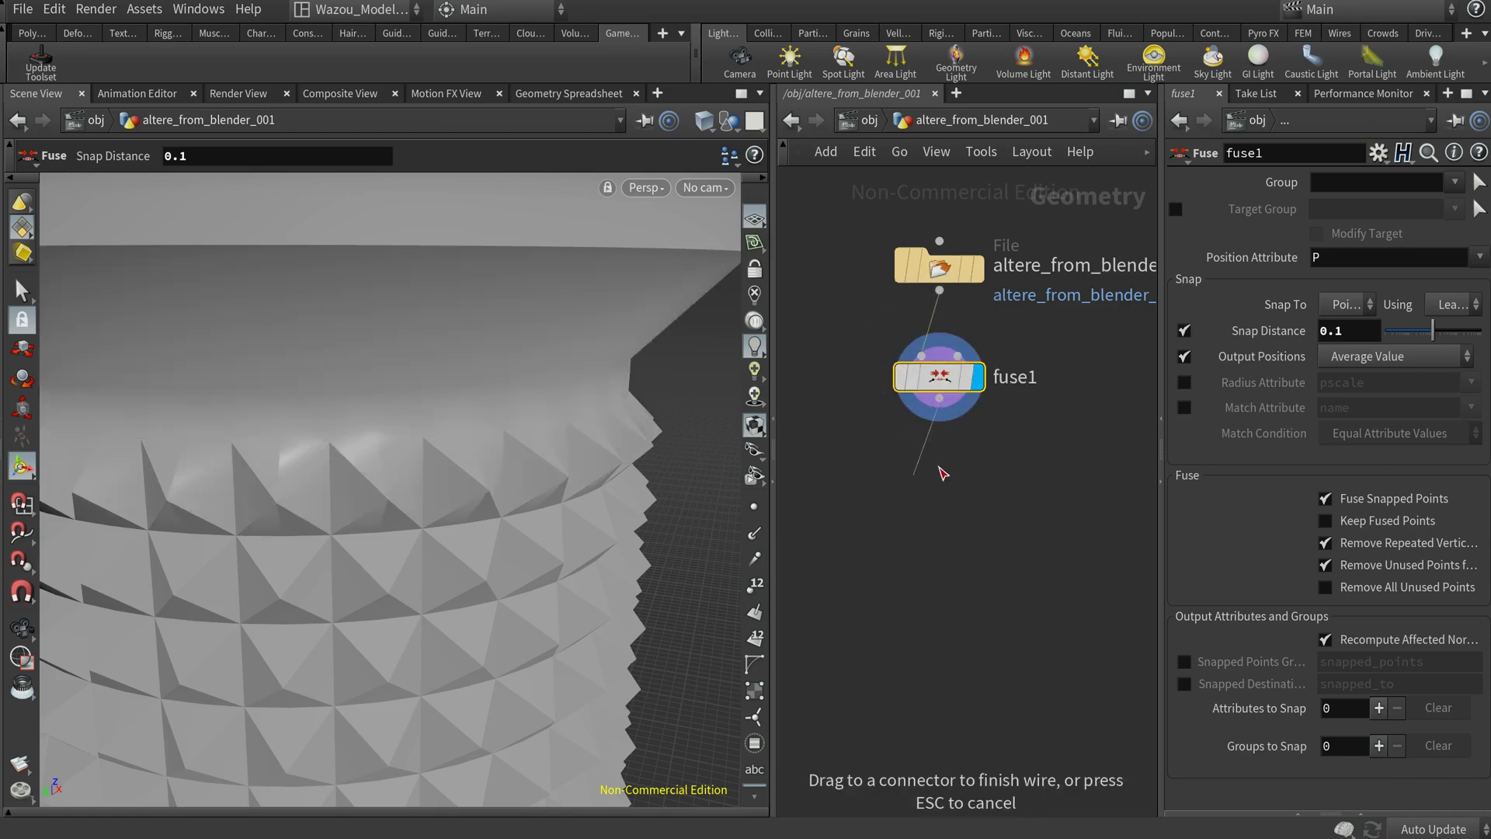
key(Tab)
text(beve)
key(Escape)
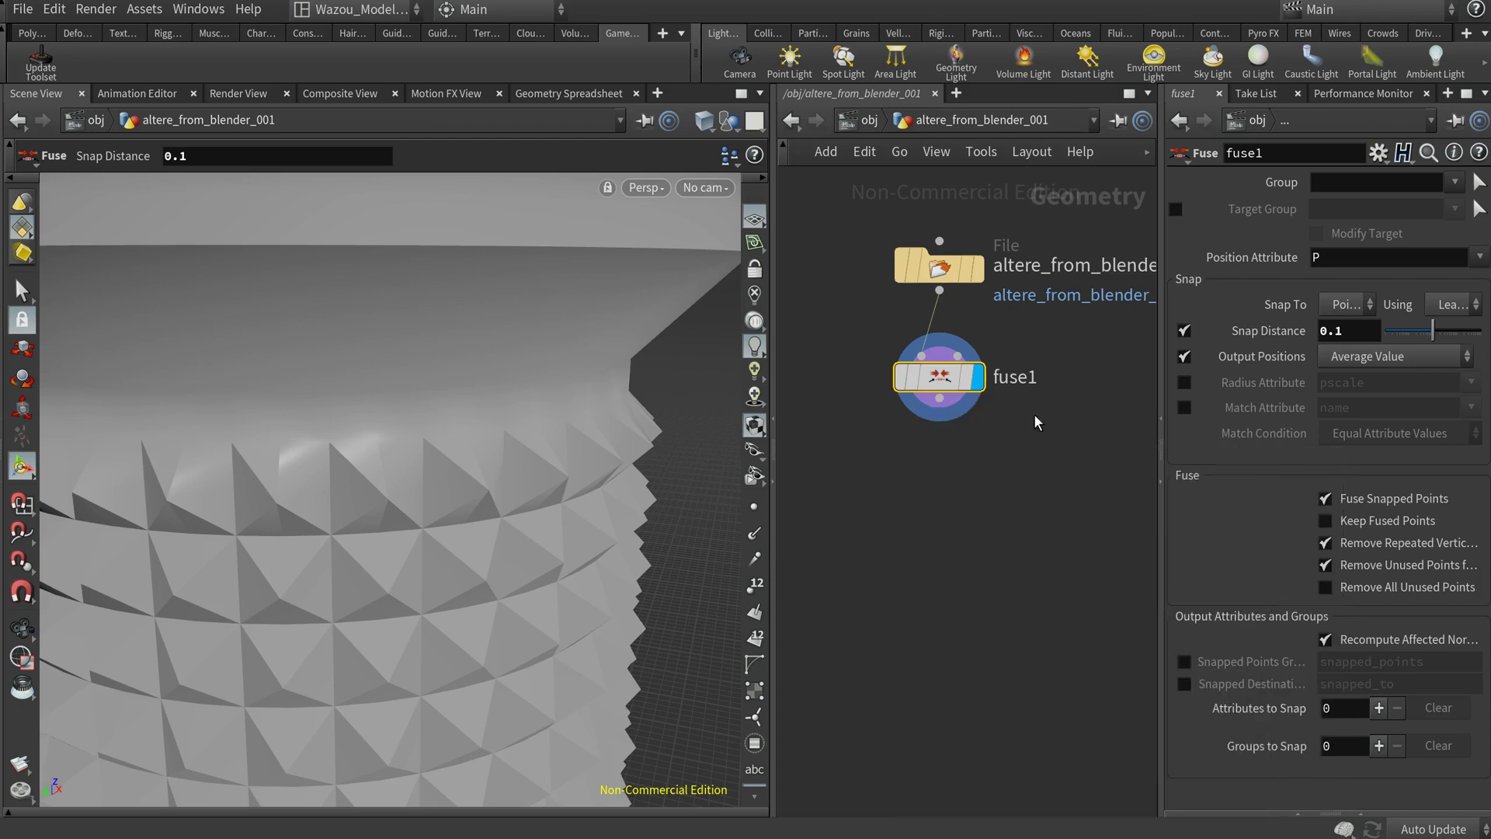
click(923, 515)
drag(927, 524, 947, 510)
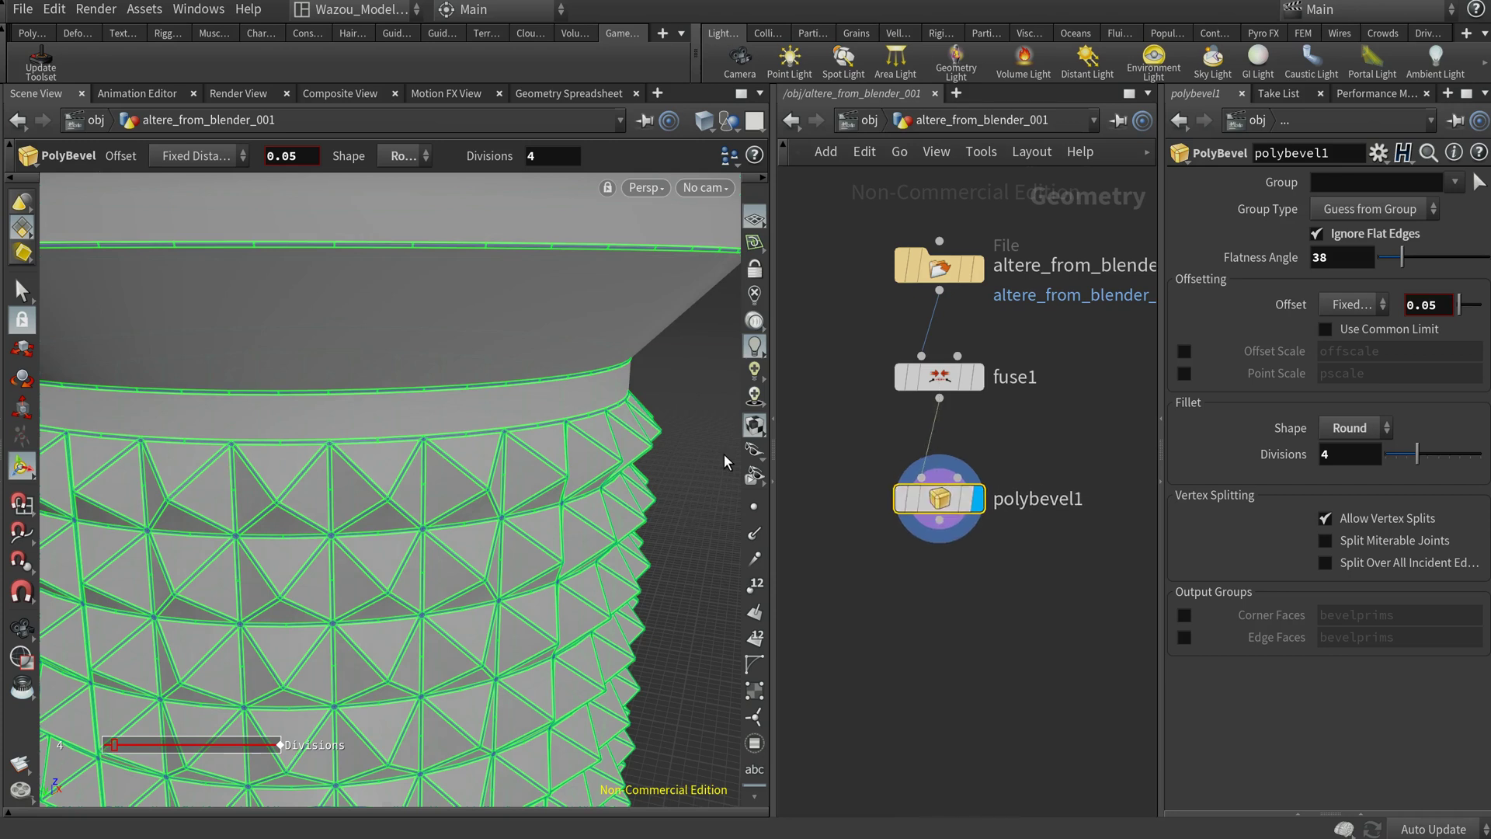
Step: Examine the bevelled edges on the knurled grip and whole model from several angles, with the wireframe display toggled
alt+drag(576, 504, 599, 522)
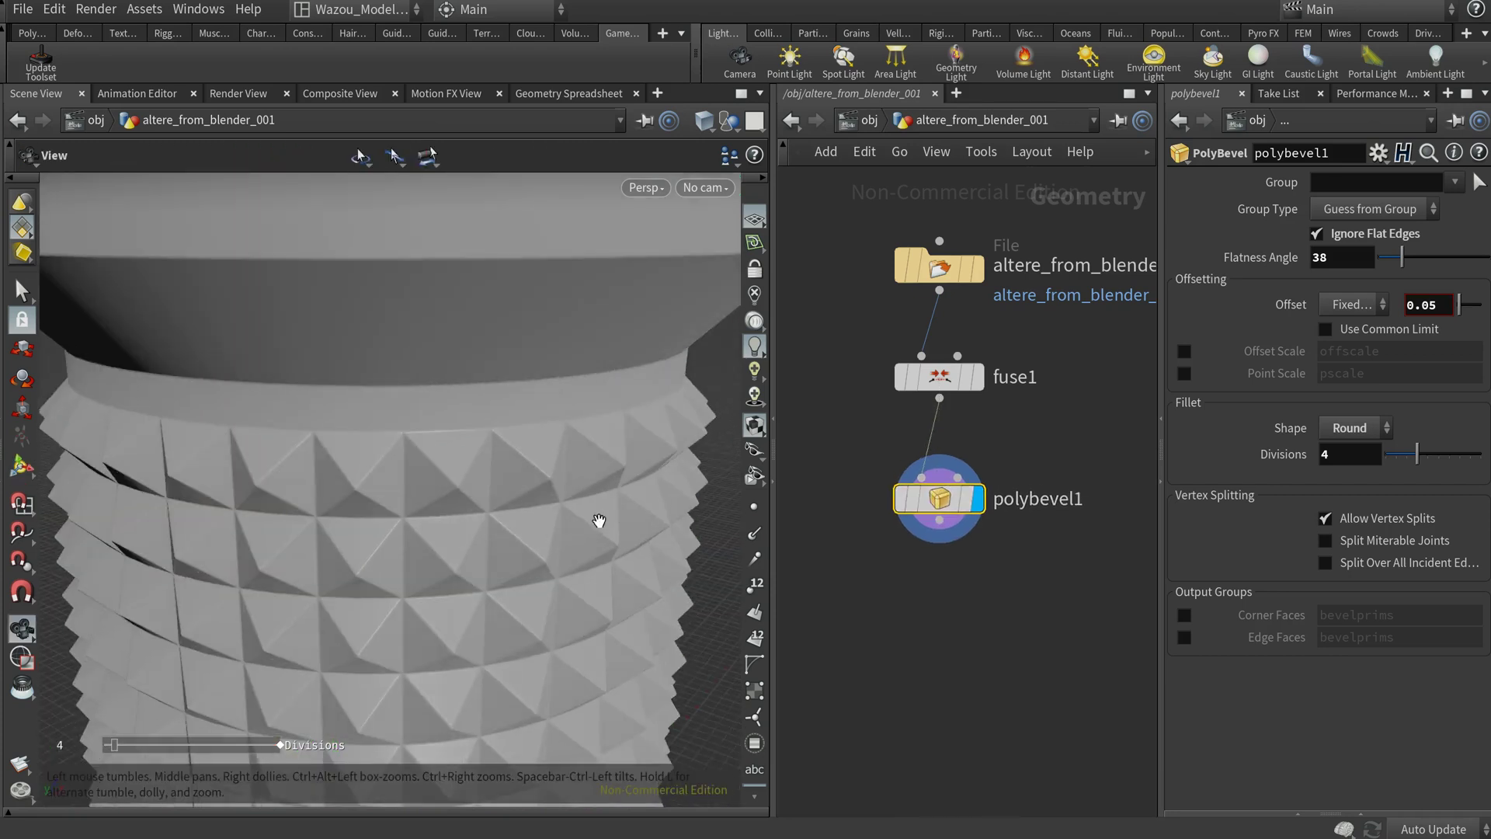
alt+right_drag(599, 523, 542, 488)
alt+drag(542, 488, 362, 386)
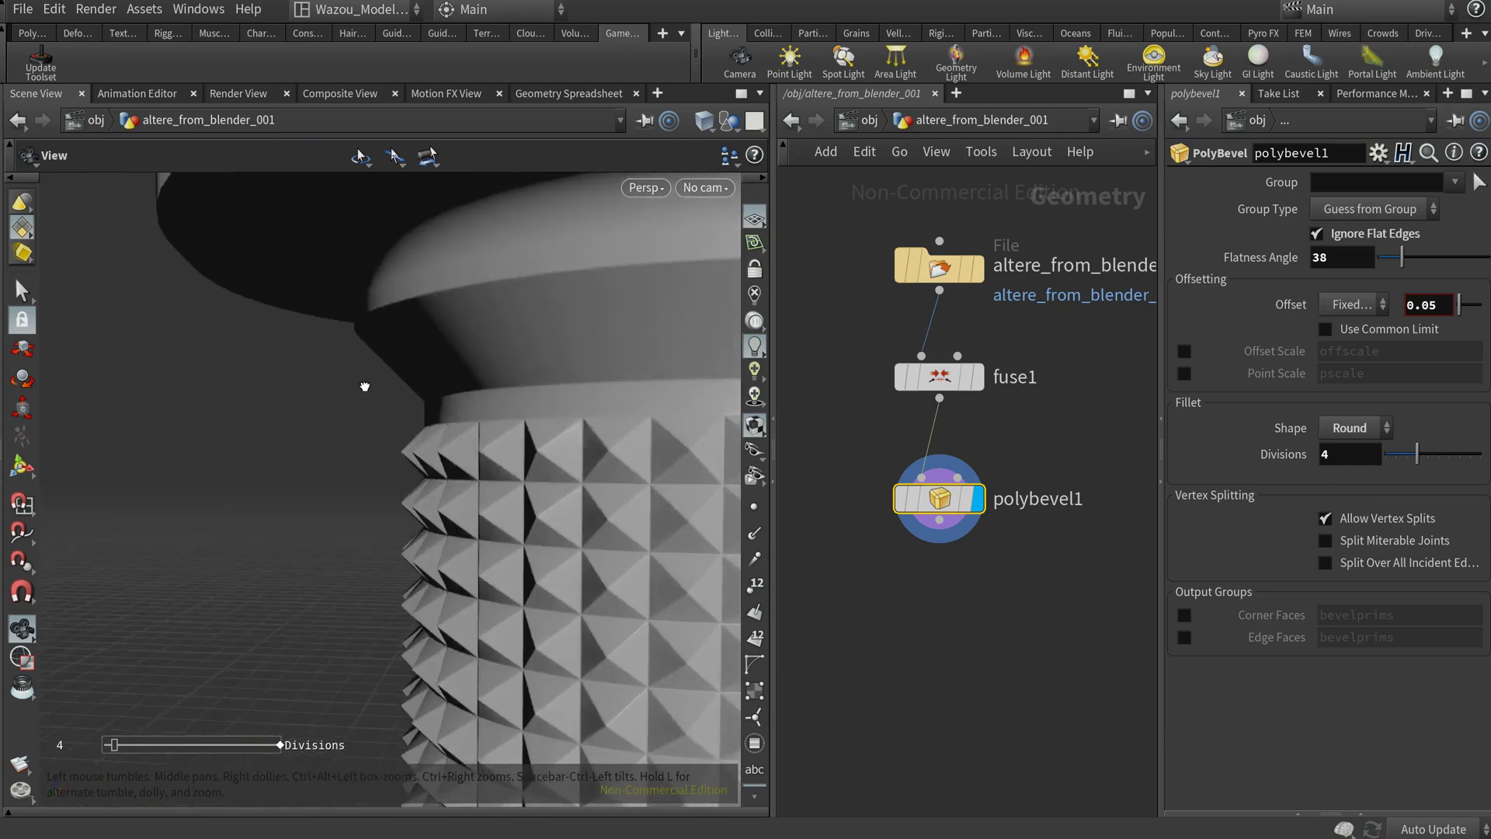
alt+right_drag(362, 386, 735, 439)
drag(734, 439, 642, 291)
key(shift+w)
alt+right_drag(586, 446, 730, 406)
mouse_move(466, 389)
alt+right_down()
mouse_move(659, 376)
mouse_move(536, 396)
mouse_move(476, 426)
mouse_move(338, 438)
alt+right_up()
middle_drag(595, 453, 500, 373)
right_drag(500, 373, 449, 393)
drag(449, 393, 529, 363)
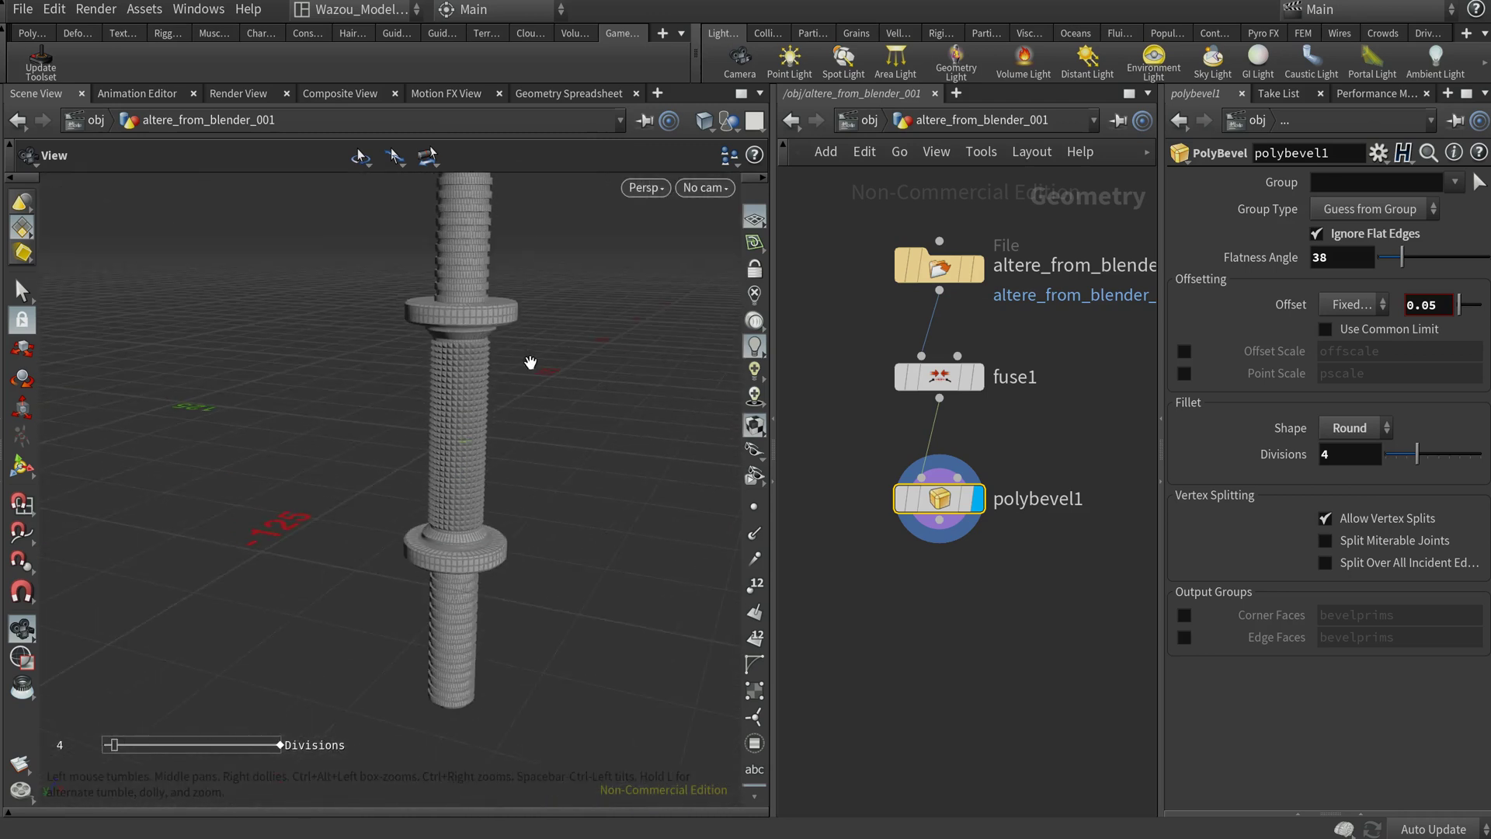
Step: Look over the full length of the bevelled handle in the viewport, ending with the PolyBevel handles active
middle_drag(529, 363, 557, 414)
mouse_move(557, 413)
right_down()
mouse_move(527, 401)
mouse_move(521, 427)
mouse_move(543, 416)
right_up()
key(Return)
key(Escape)
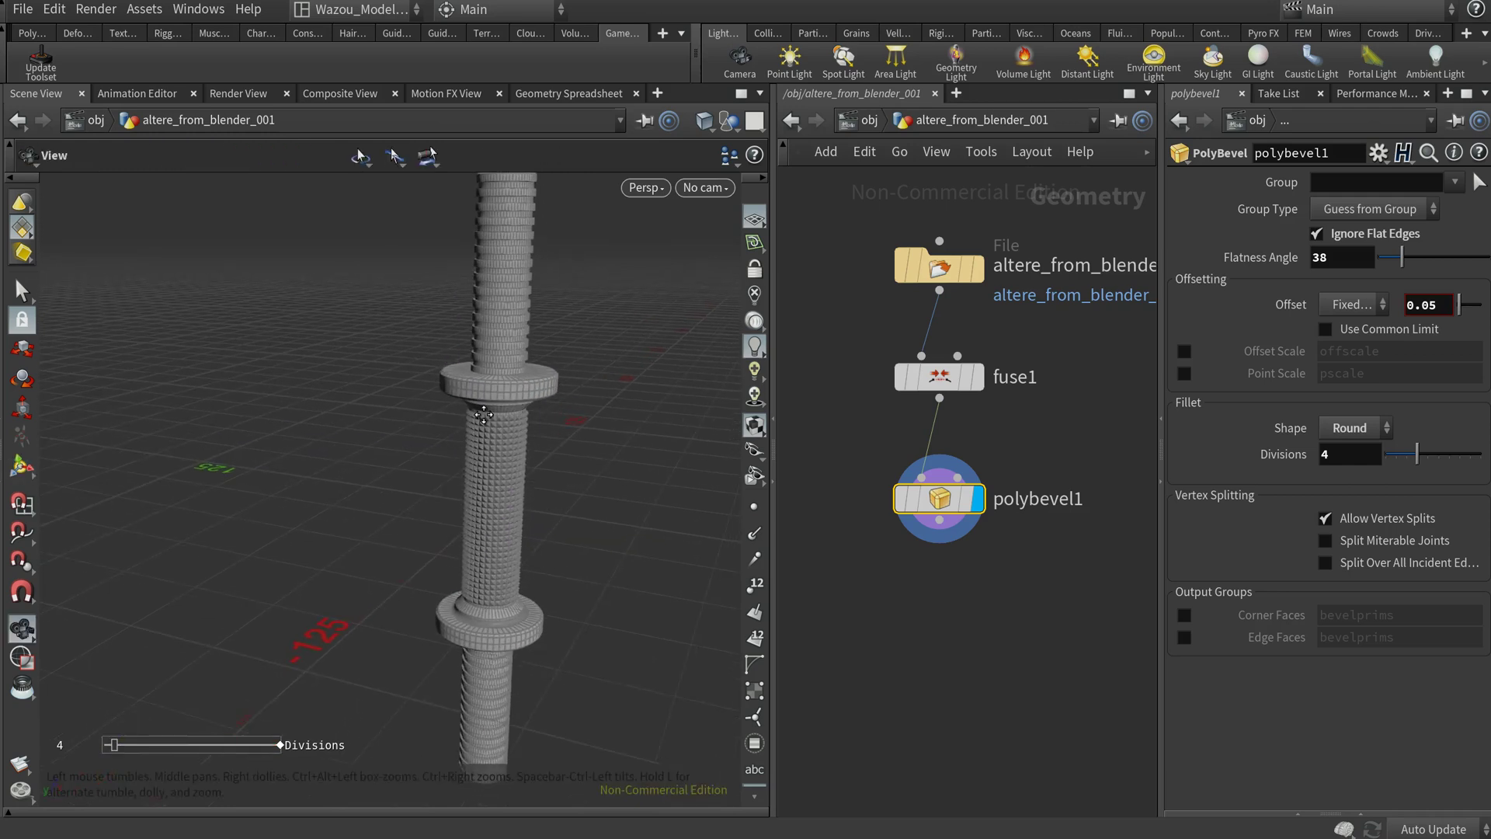
middle_drag(543, 416, 463, 414)
scroll(463, 414, down, 2)
key(Return)
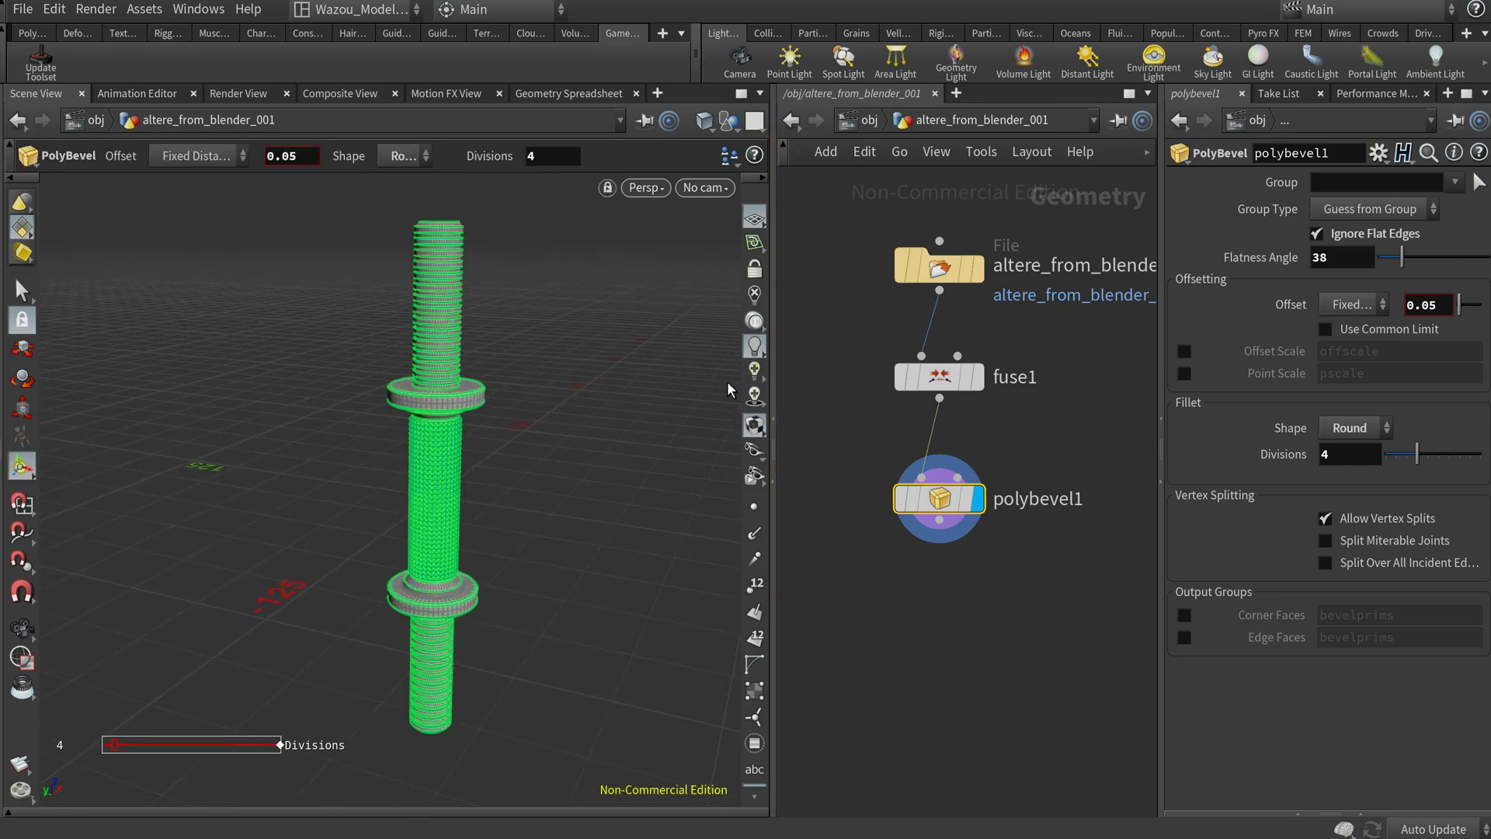
Step: Save the polybevel1 node's geometry as altere_from_houdini_001.obj in E:/houdini_workflow, overwriting the existing file
right_click(946, 507)
mouse_move(970, 721)
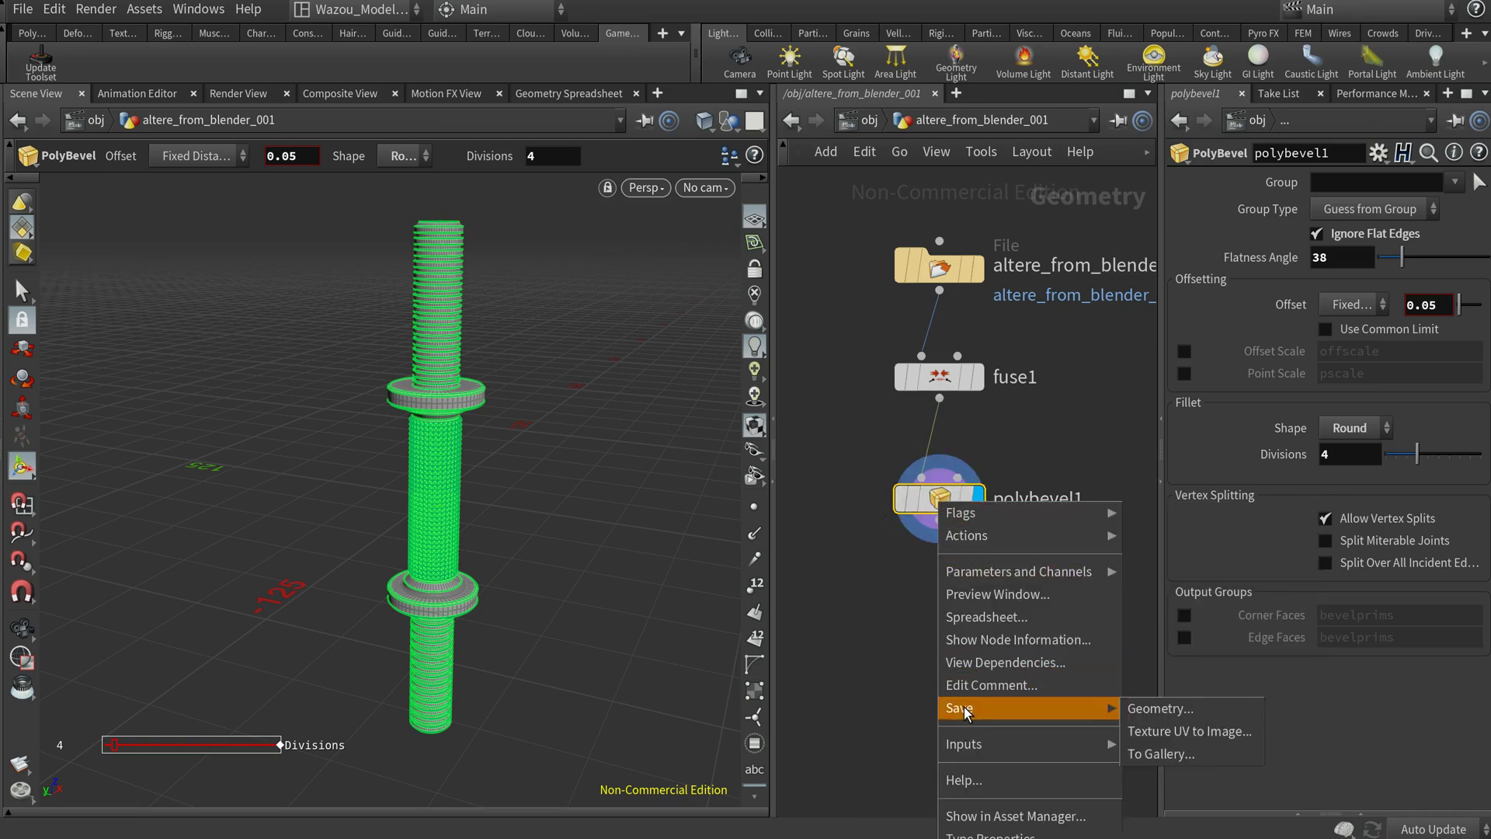
click(1146, 709)
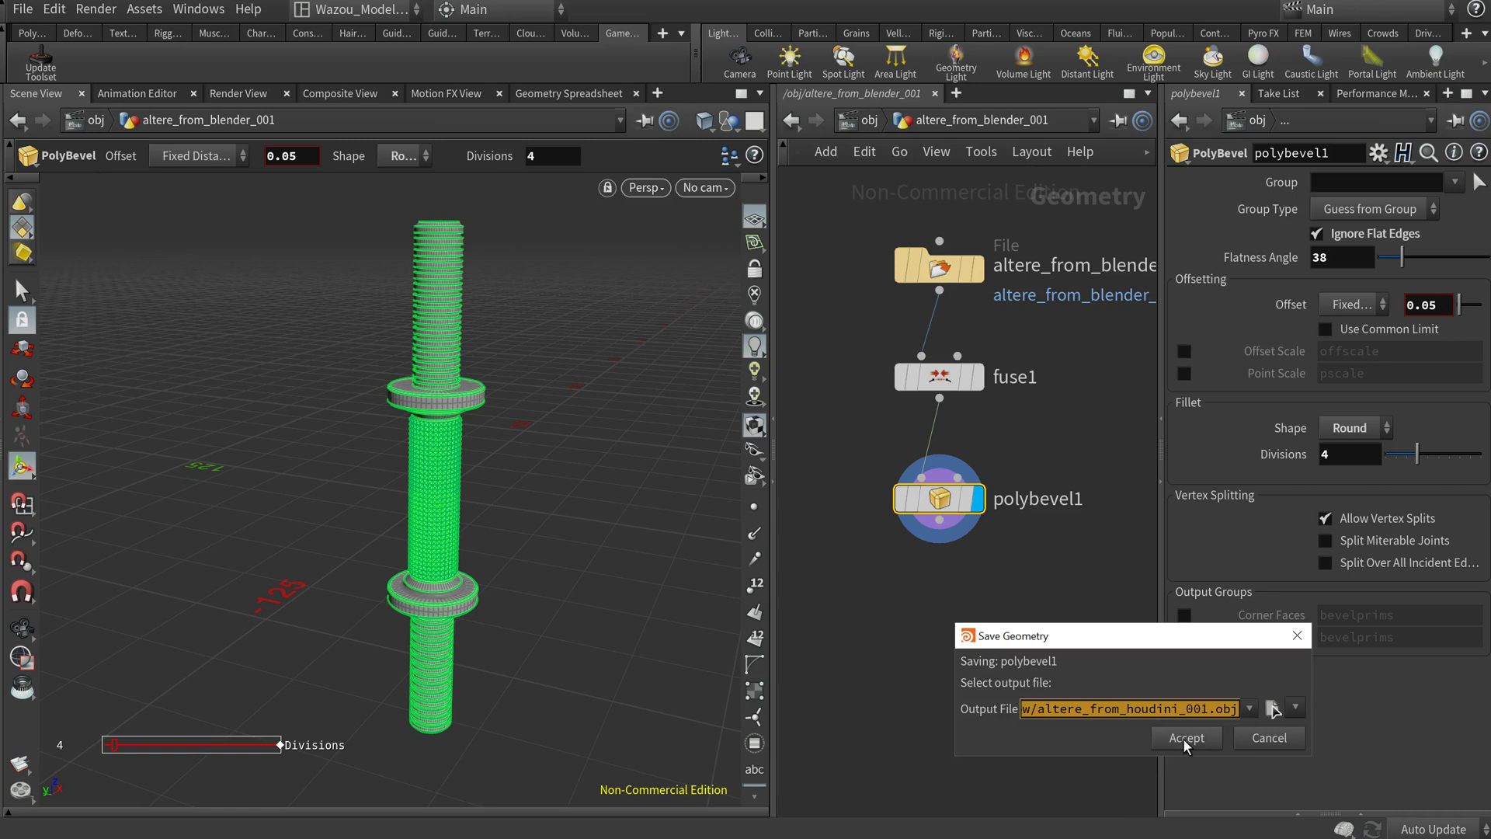
click(1272, 708)
click(195, 201)
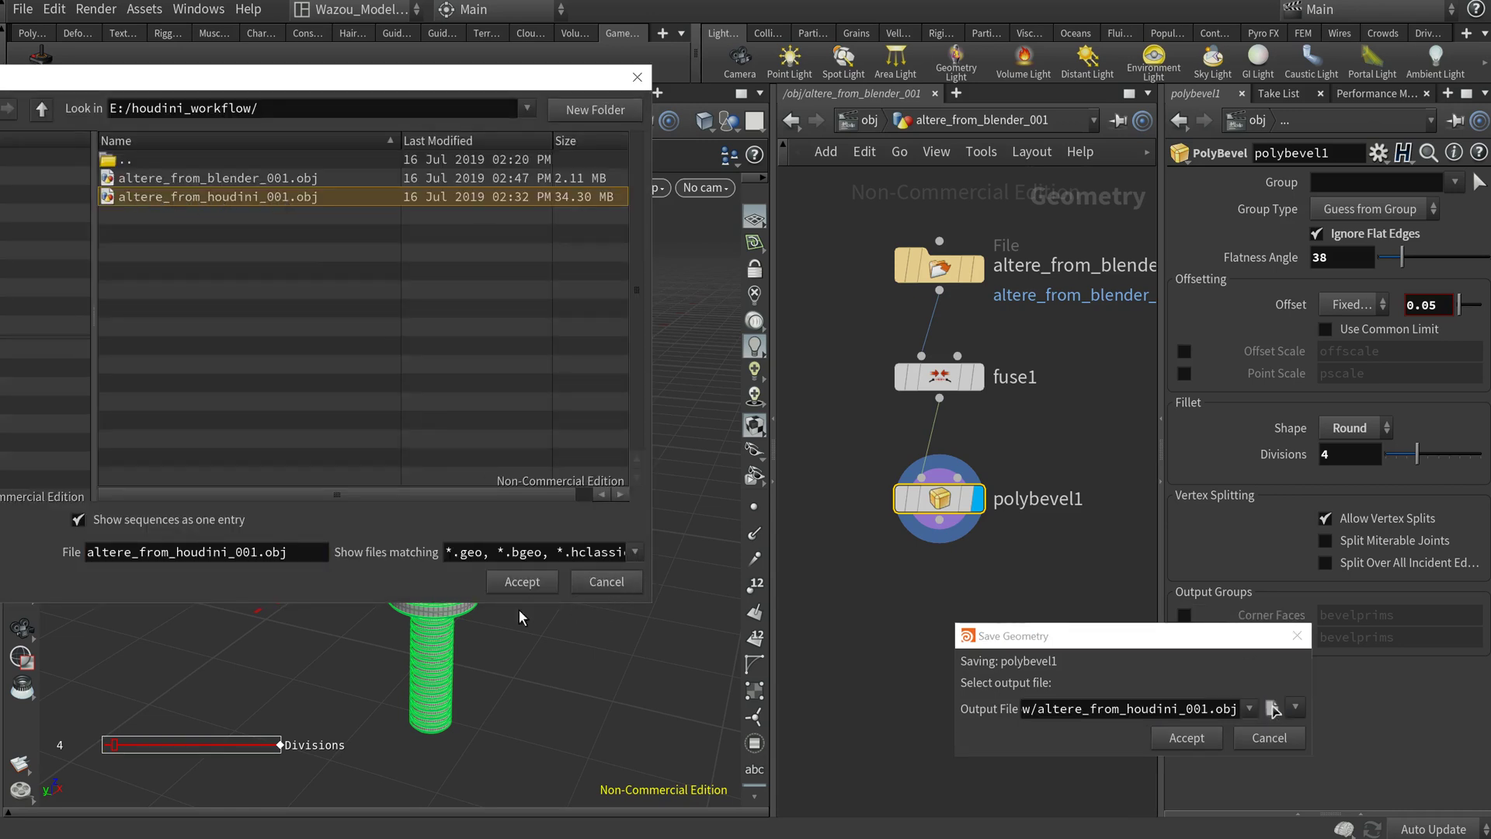
click(520, 583)
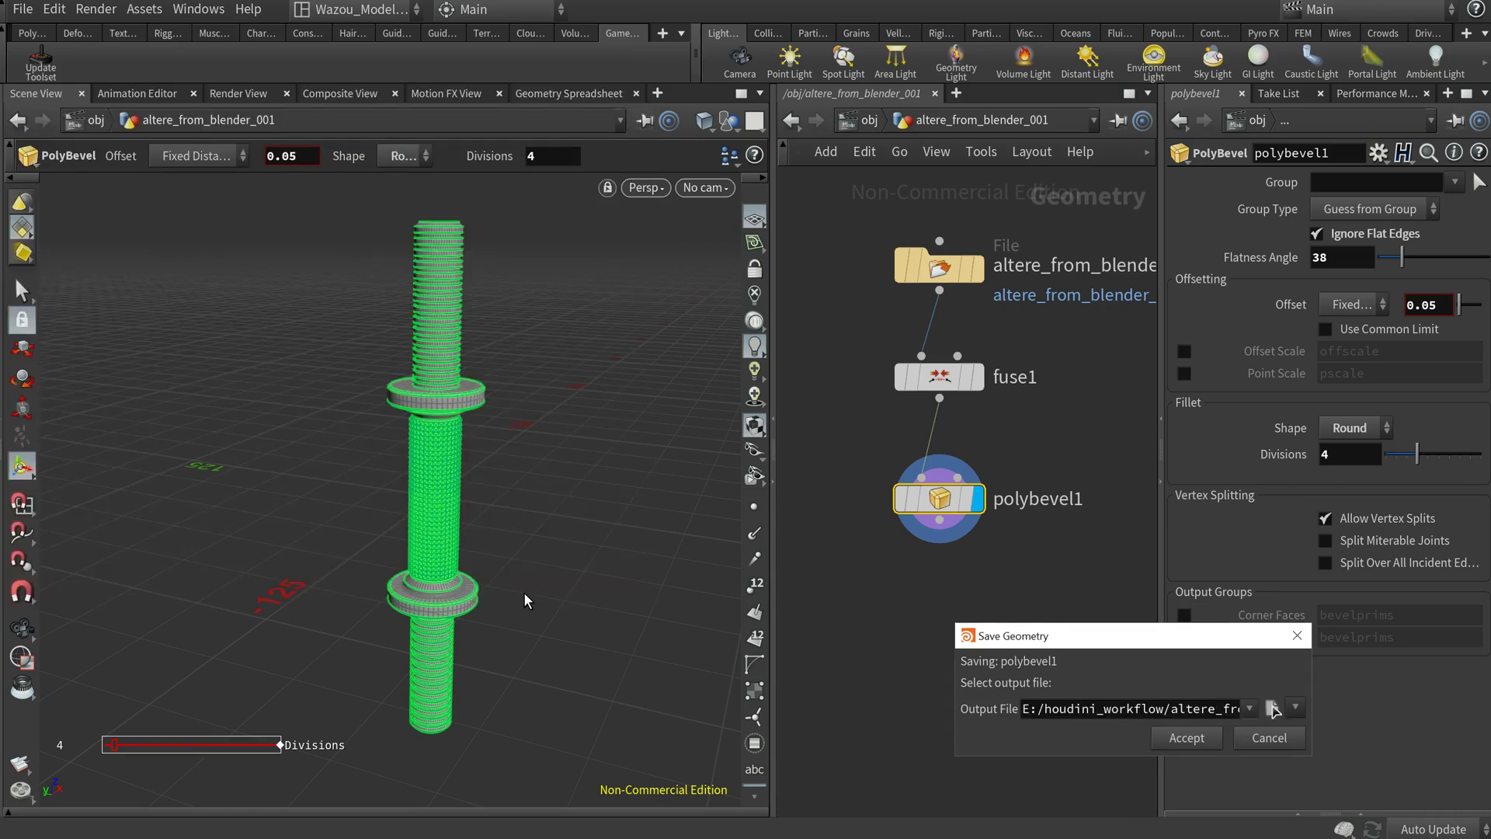
click(1188, 739)
click(1274, 787)
click(1182, 741)
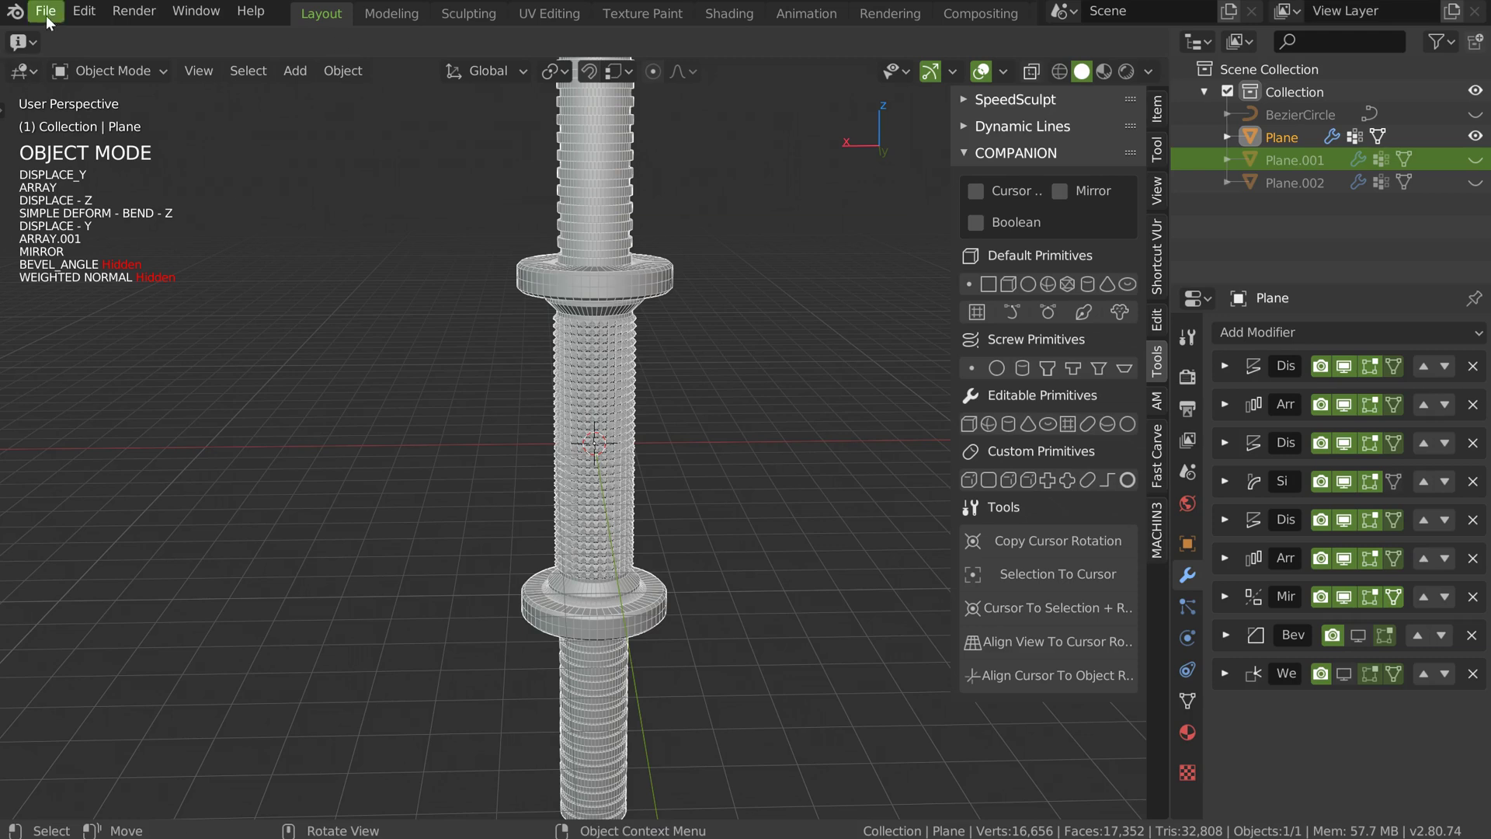
Step: Switch to Blender and import altere_from_houdini_001.obj as a Wavefront OBJ with Keep Vert Order enabled
click(45, 16)
mouse_move(109, 312)
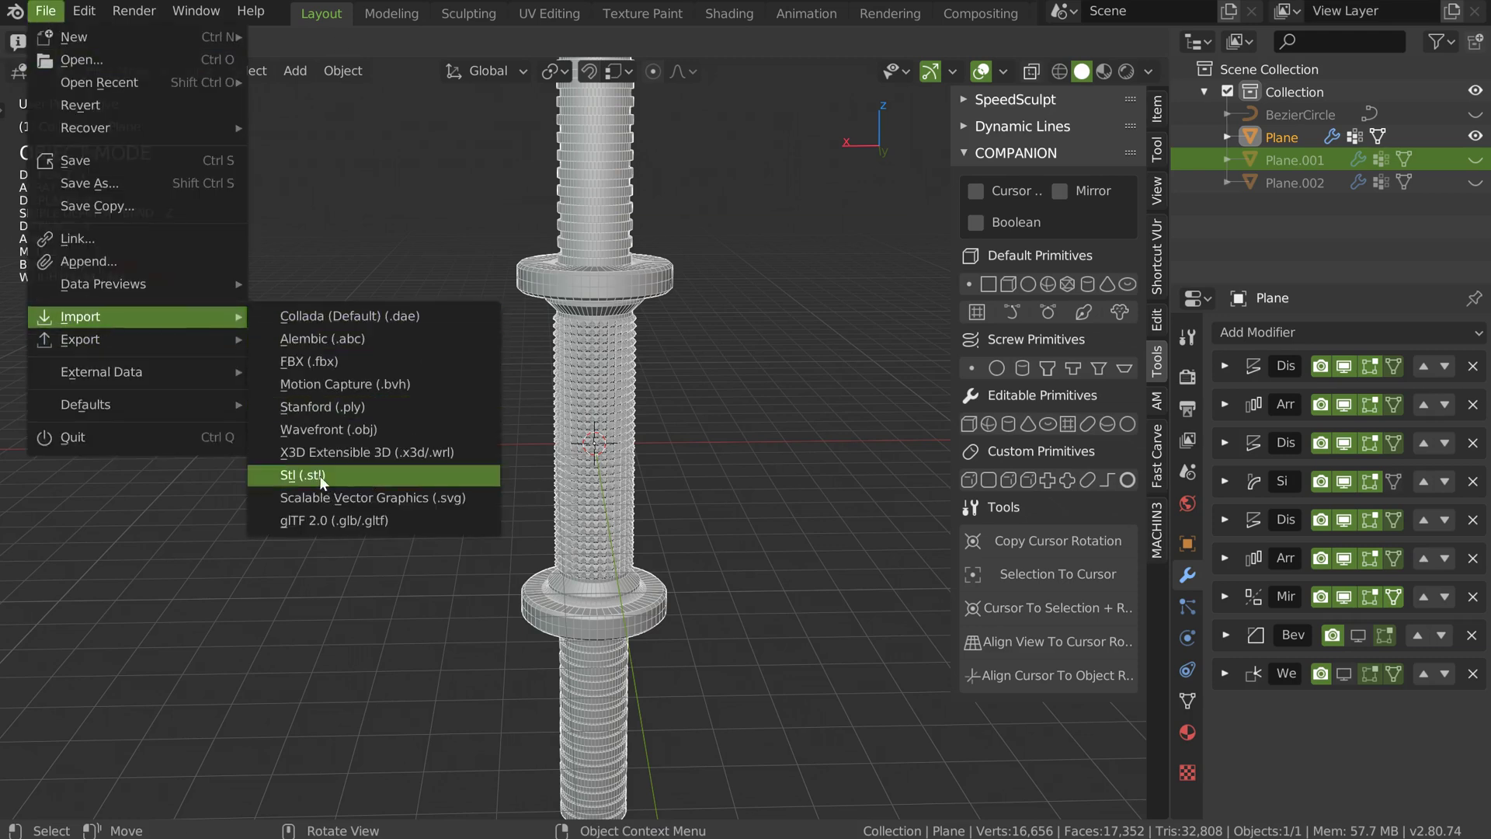
click(347, 428)
click(396, 189)
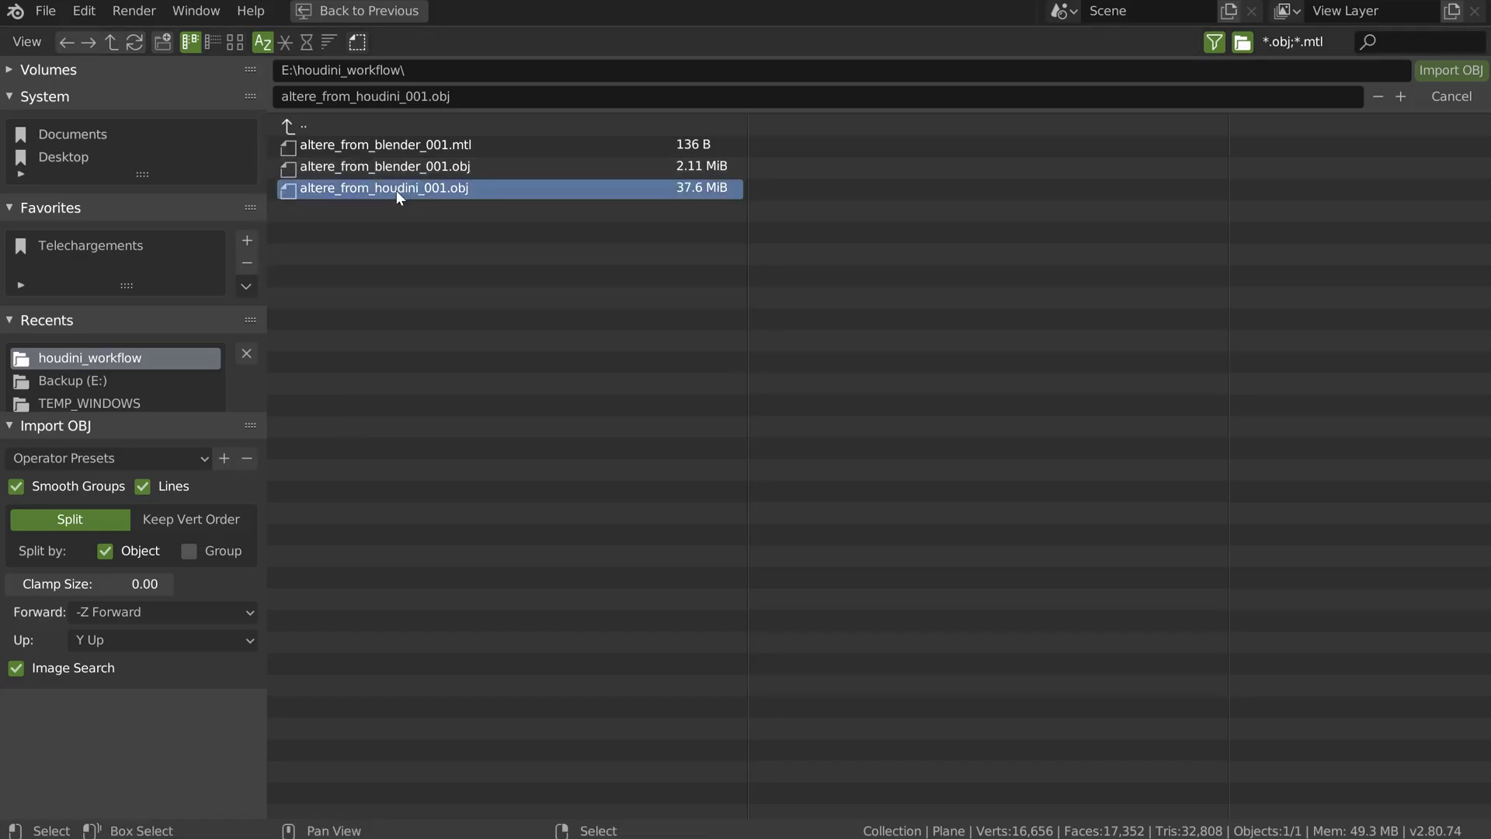
click(173, 511)
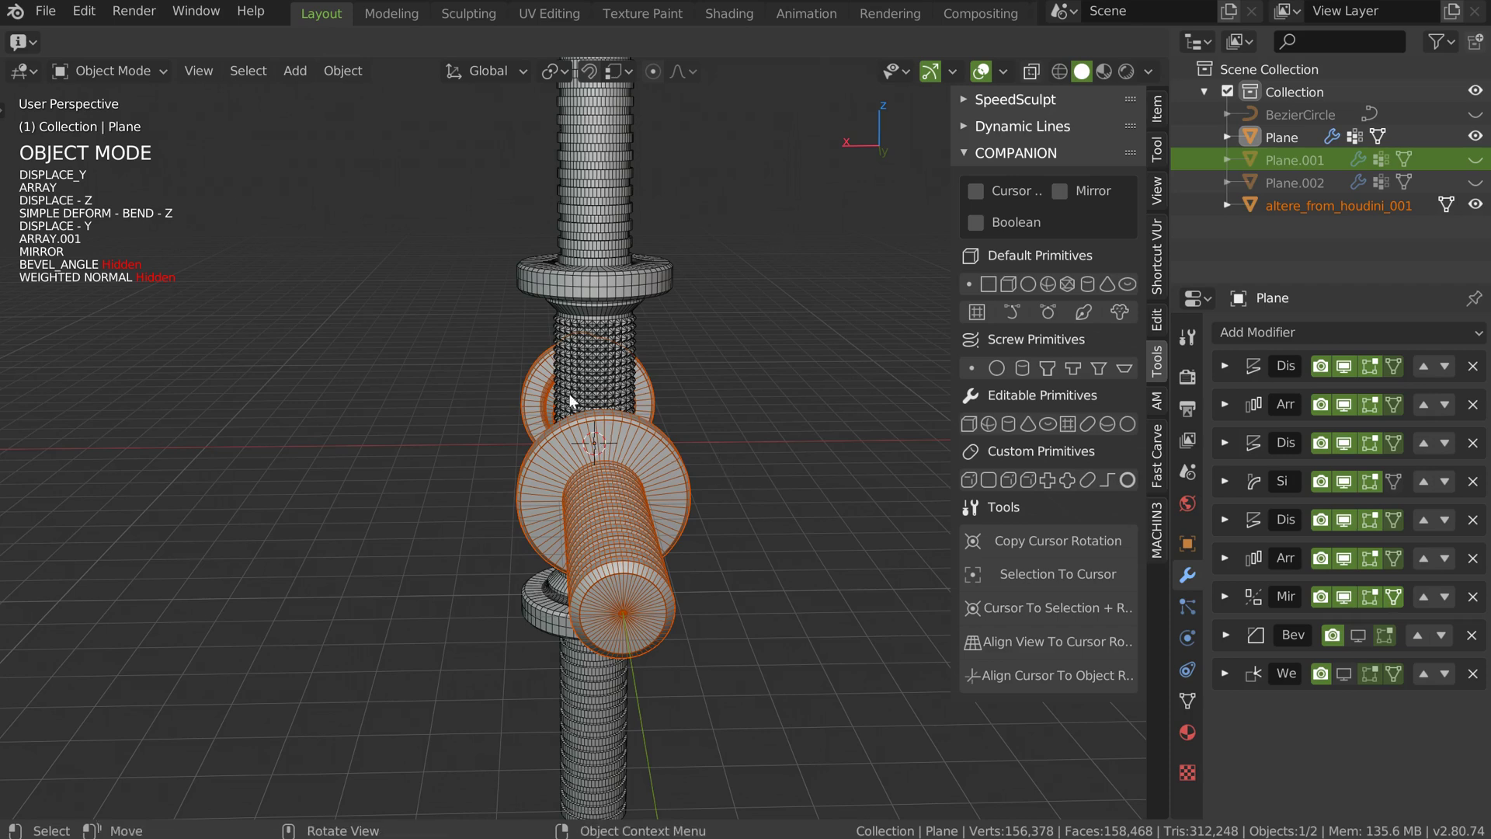
Step: Clear the rotation of the imported Houdini handle and move it along X beside the original model
middle_drag(568, 393, 696, 440)
click(751, 476)
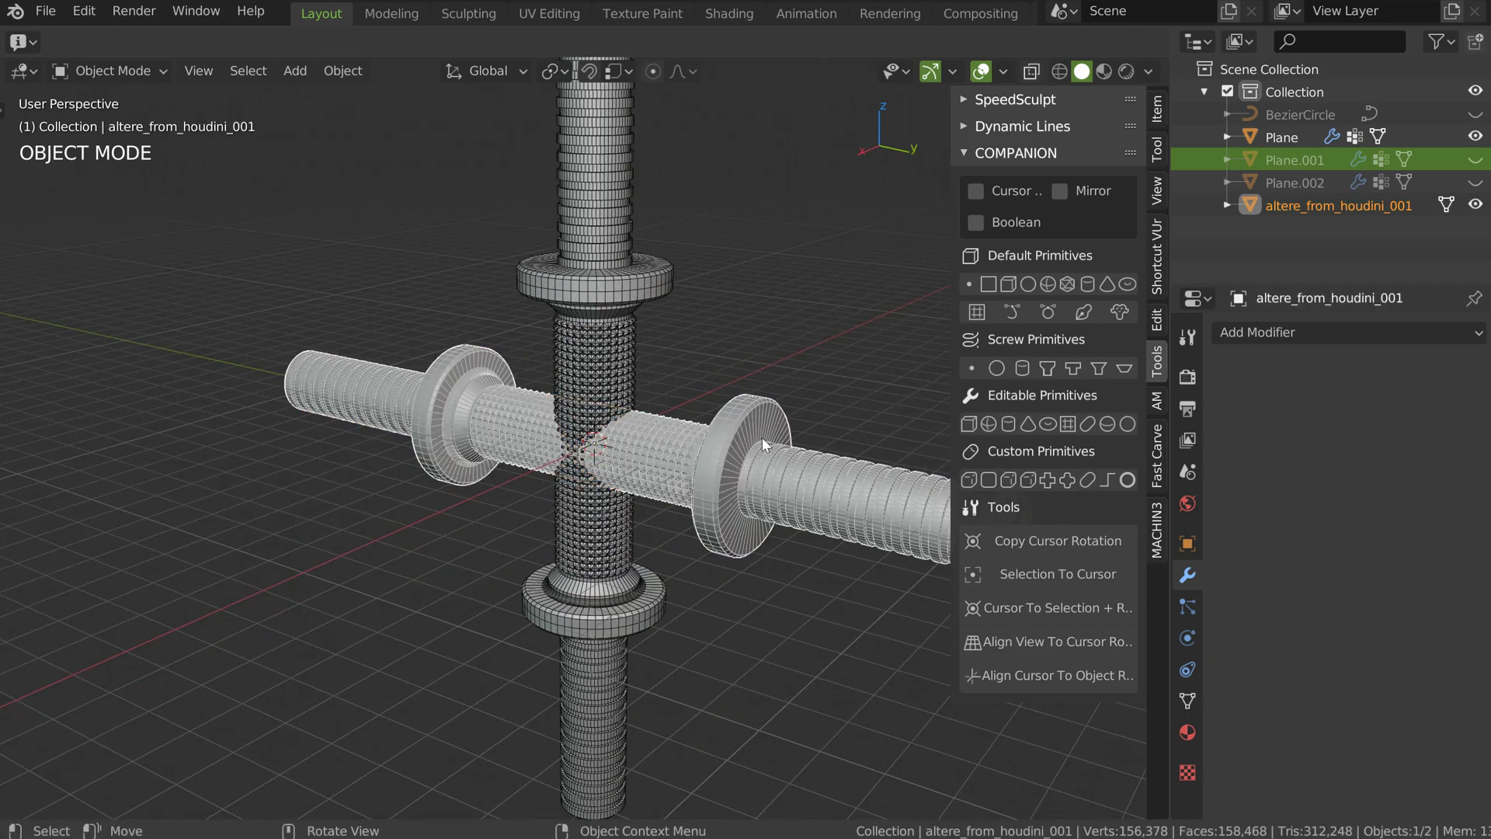
key(alt+r)
middle_drag(700, 416, 625, 424)
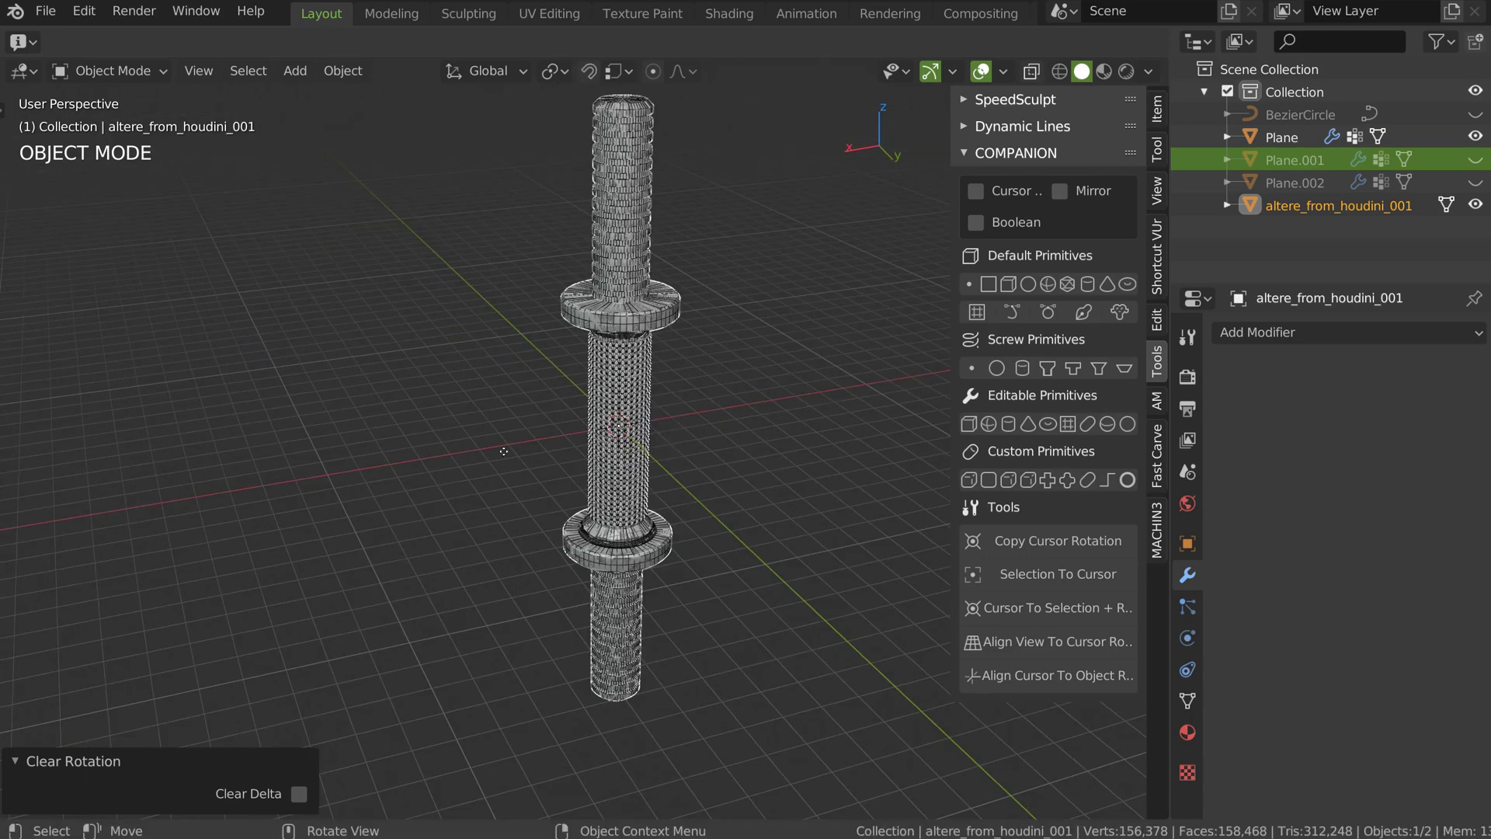
key(g)
key(x)
click(447, 444)
Step: Deselect everything and examine the bevelled edges of the imported handle's guard, rings and knurled grip up close
middle_drag(444, 446, 492, 353)
ctrl+middle_drag(492, 354, 504, 303)
key(alt+a)
middle_drag(505, 395, 496, 398)
scroll(495, 398, up, 6)
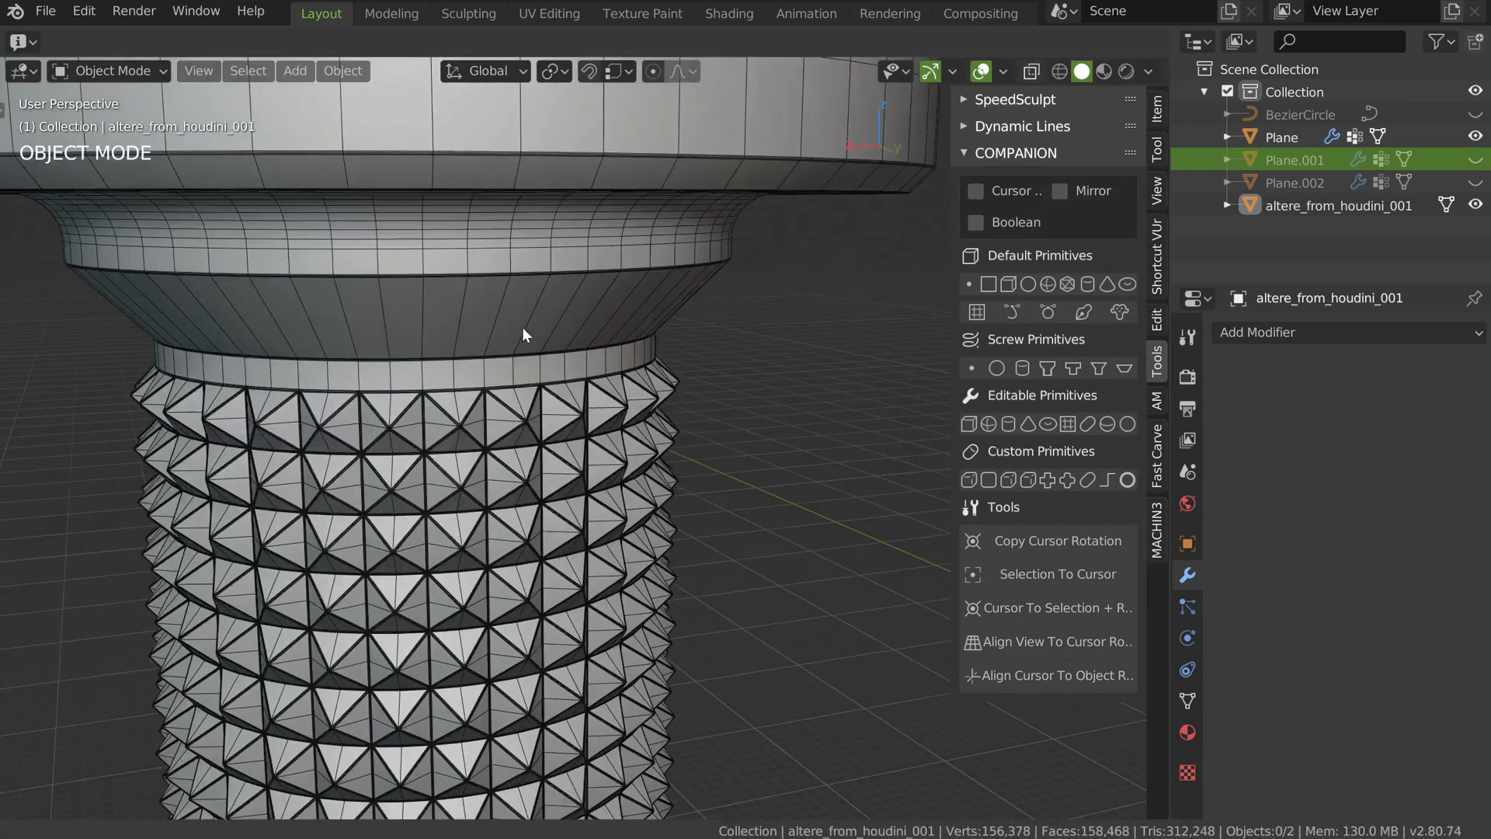
ctrl+middle_drag(621, 306, 583, 215)
shift+middle_drag(573, 272, 481, 420)
middle_drag(515, 216, 645, 314)
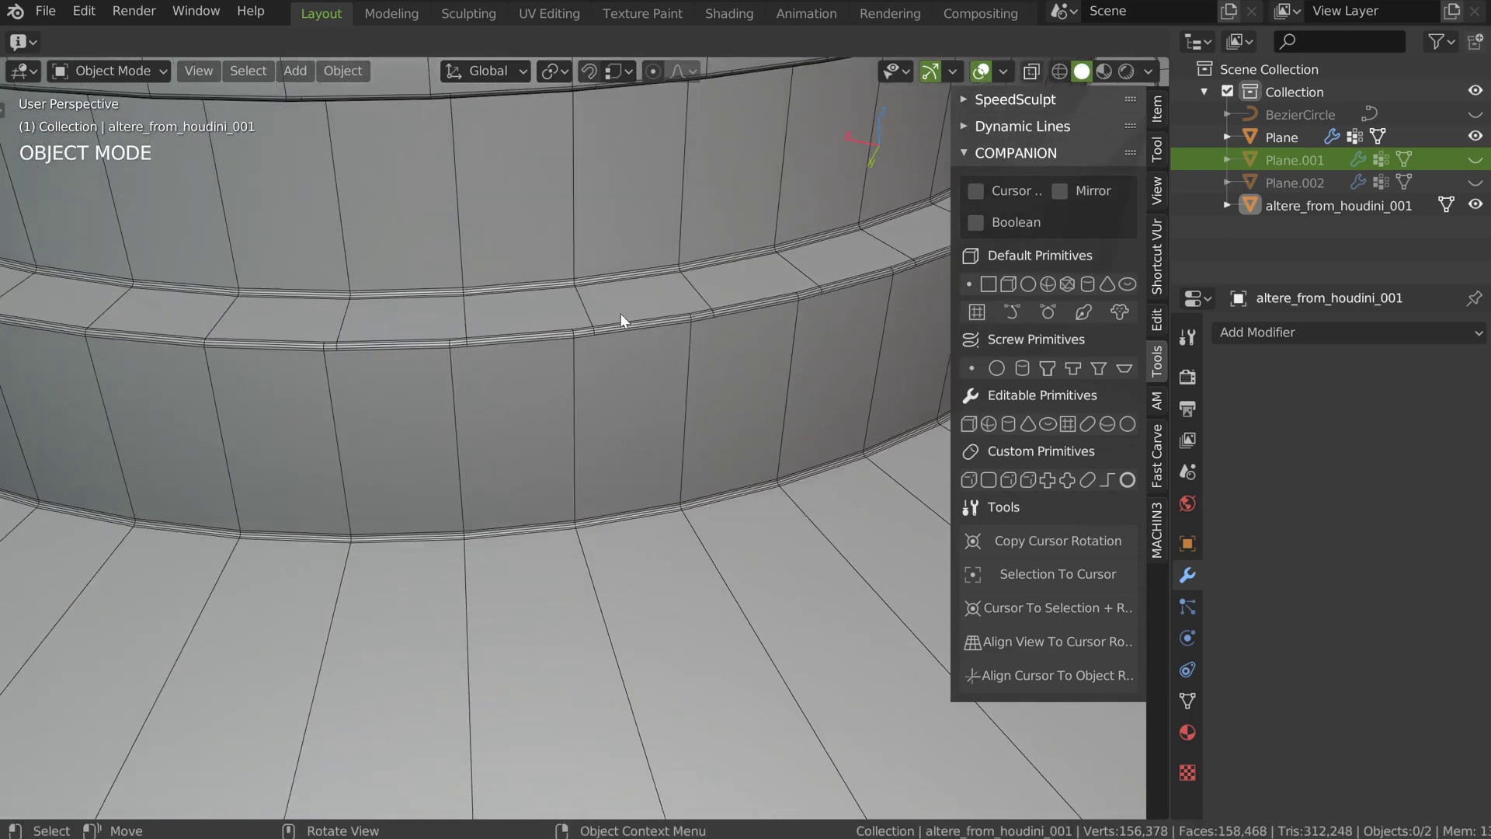
ctrl+middle_drag(563, 370, 396, 372)
shift+middle_drag(731, 373, 606, 328)
scroll(659, 348, up, 3)
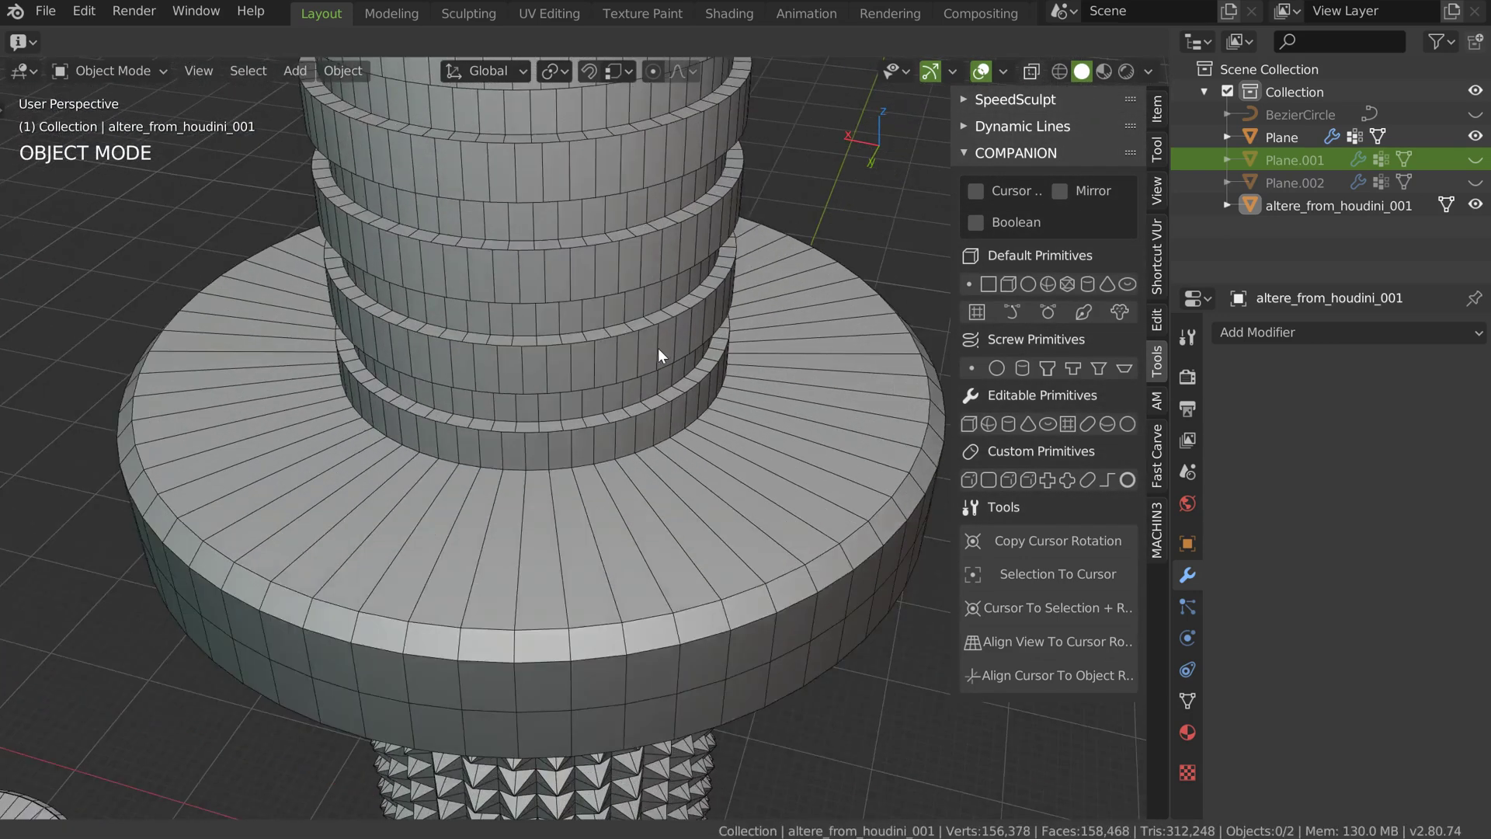
Step: Unhide Plane.002 and set the Steps of its Screw modifier to 60
click(650, 415)
scroll(539, 519, down, 2)
middle_drag(647, 511, 645, 411)
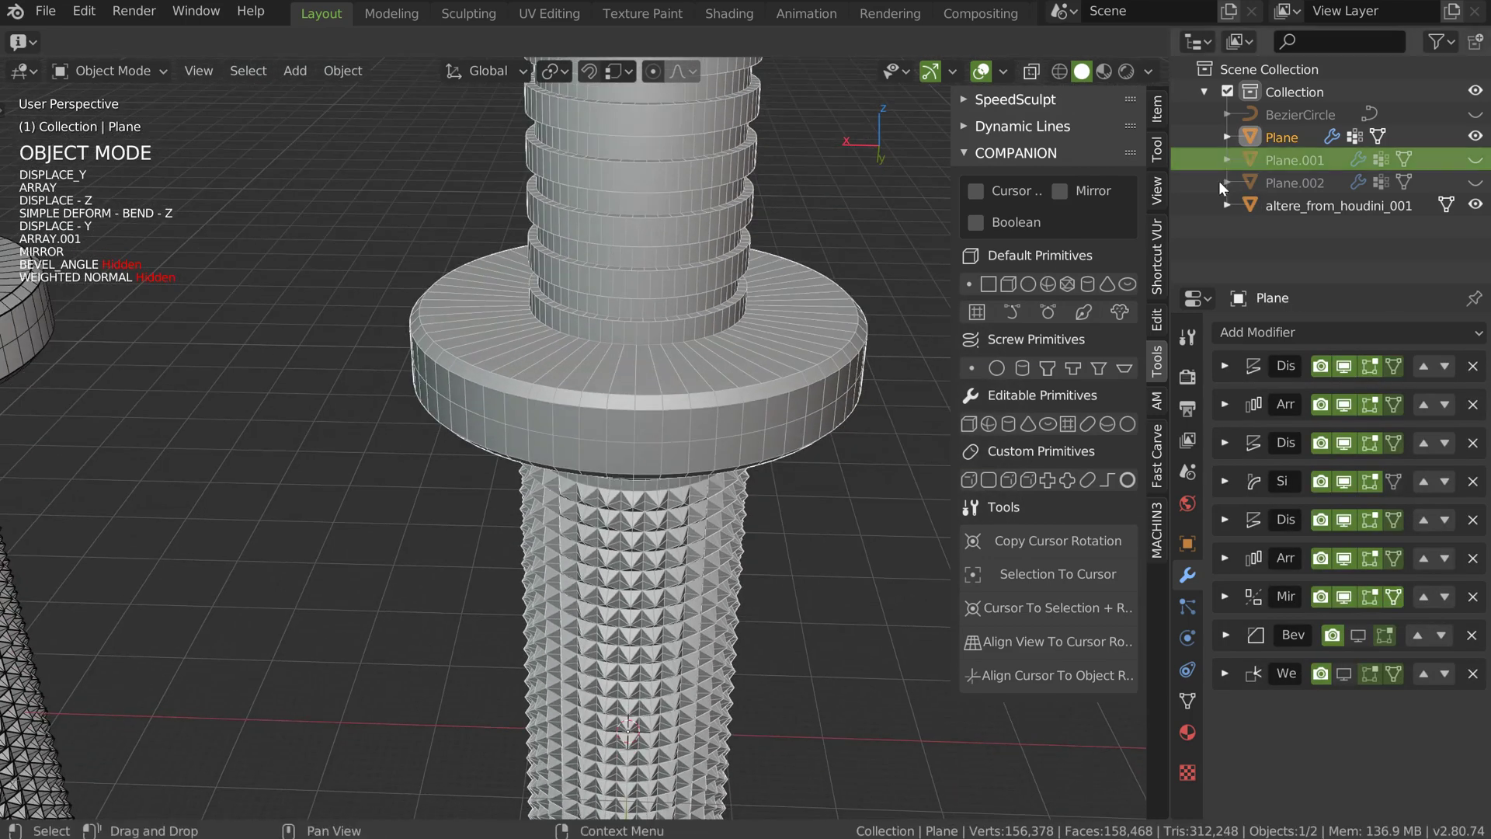
click(1475, 183)
scroll(692, 251, down, 2)
shift+middle_drag(692, 250, 601, 262)
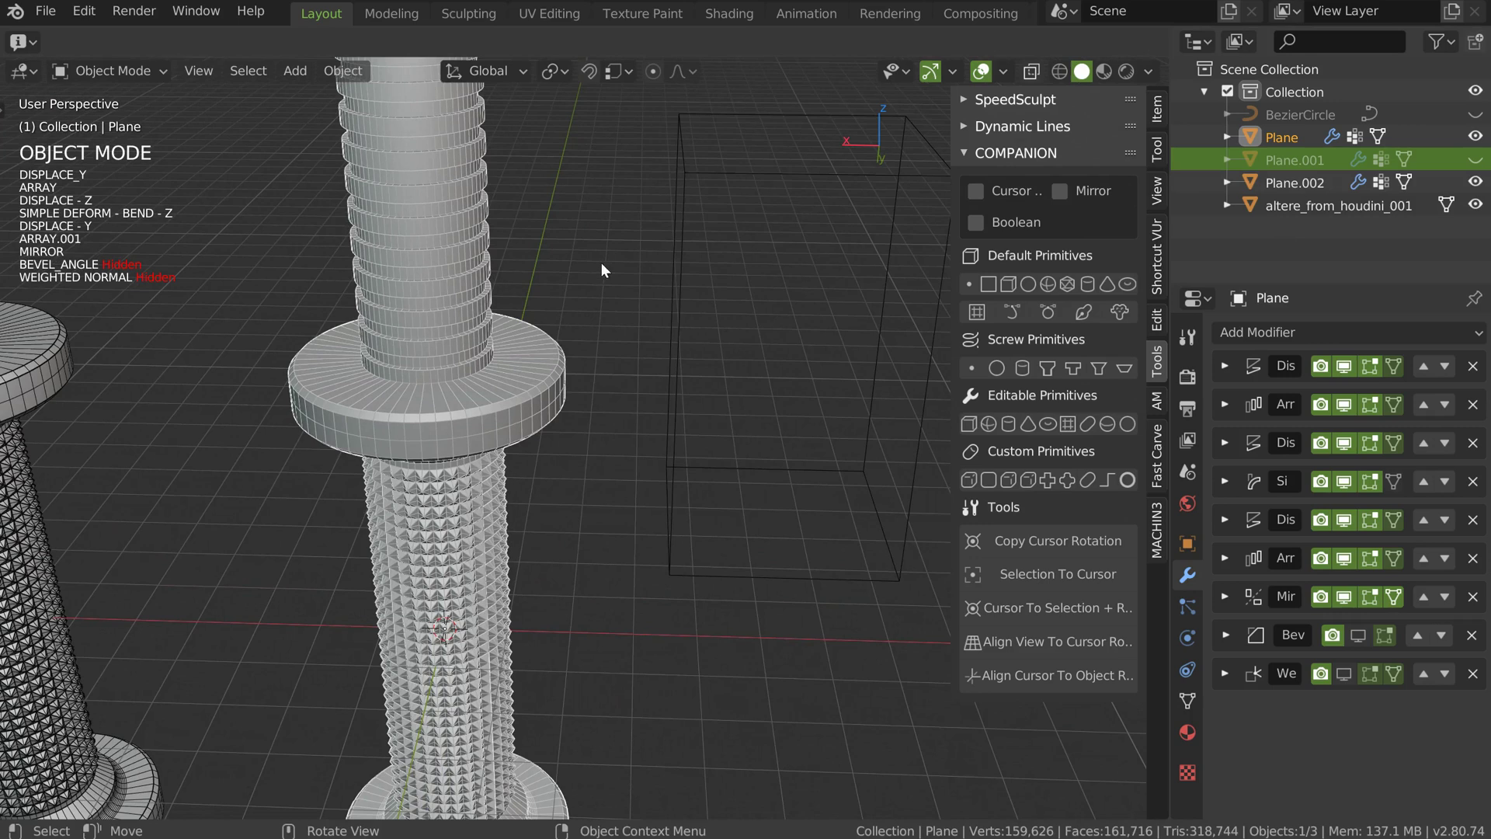
click(681, 244)
click(1226, 366)
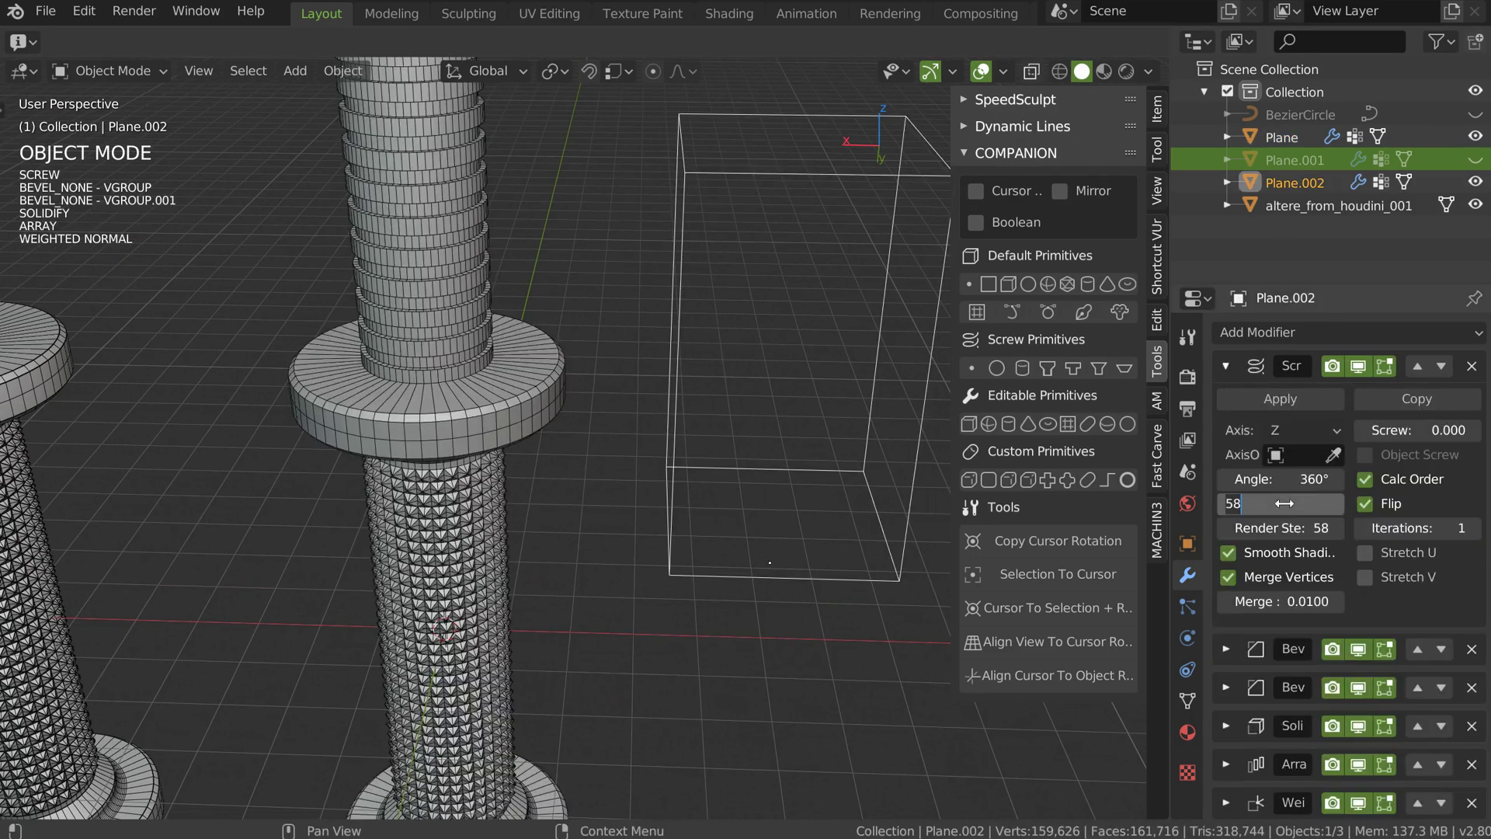
click(1339, 497)
text(60)
key(Return)
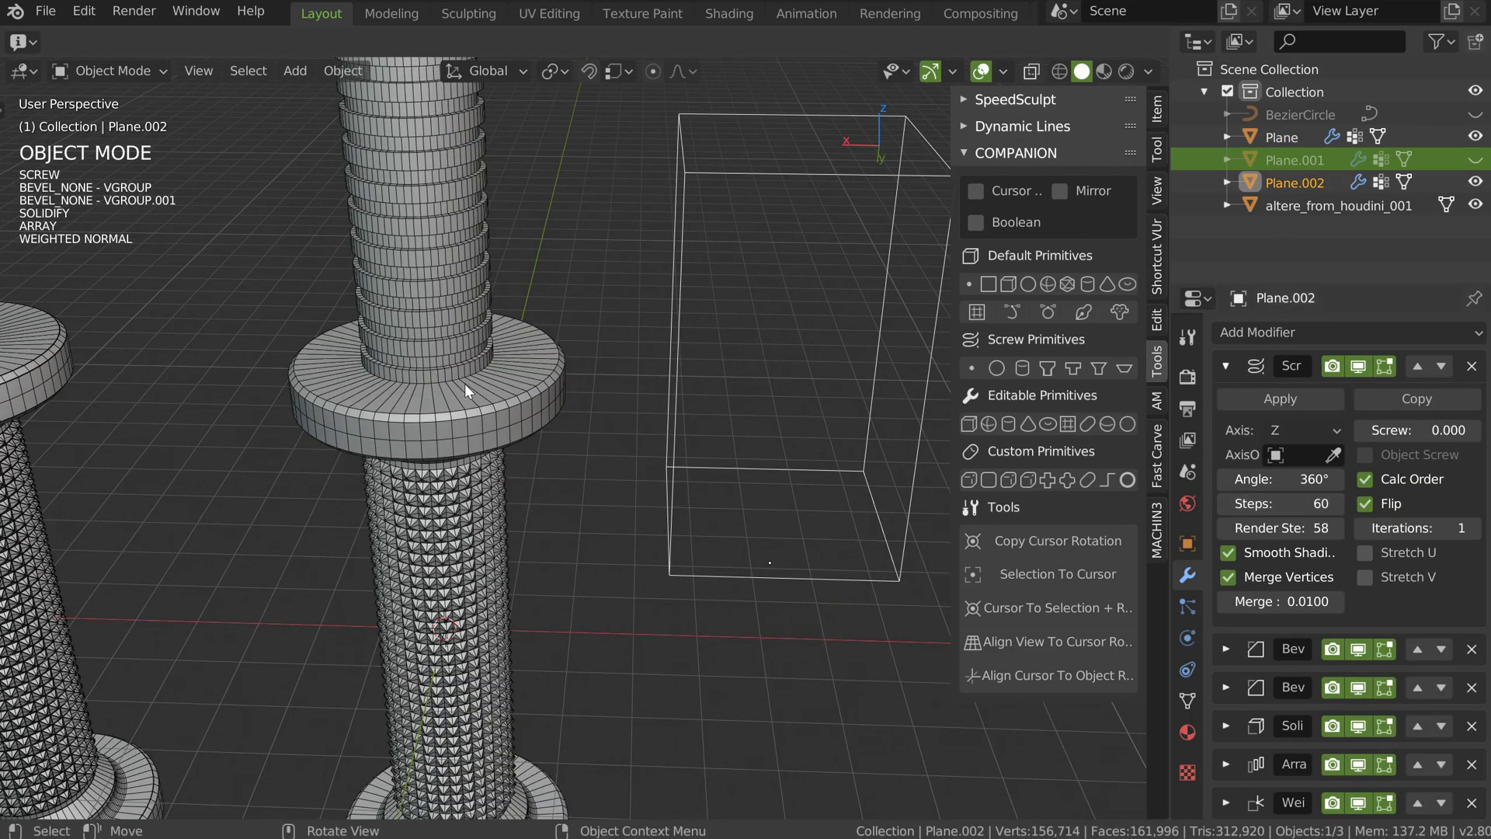
Step: Select the original handle Plane and export only it as OBJ, overwriting altere_from_blender_001.obj
click(508, 382)
ctrl+middle_drag(508, 382, 572, 309)
ctrl+middle_drag(483, 361, 510, 120)
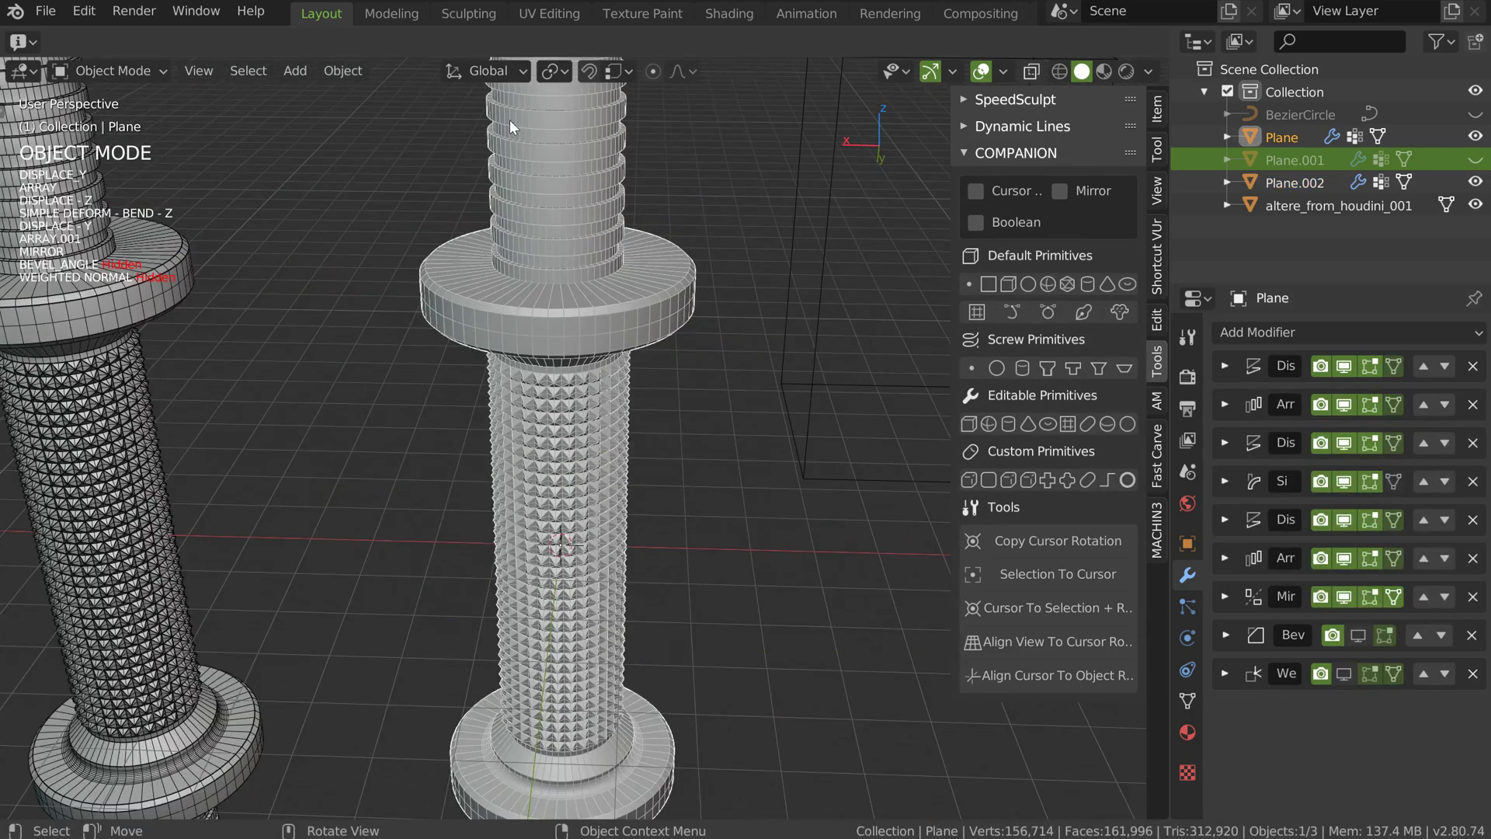
click(45, 11)
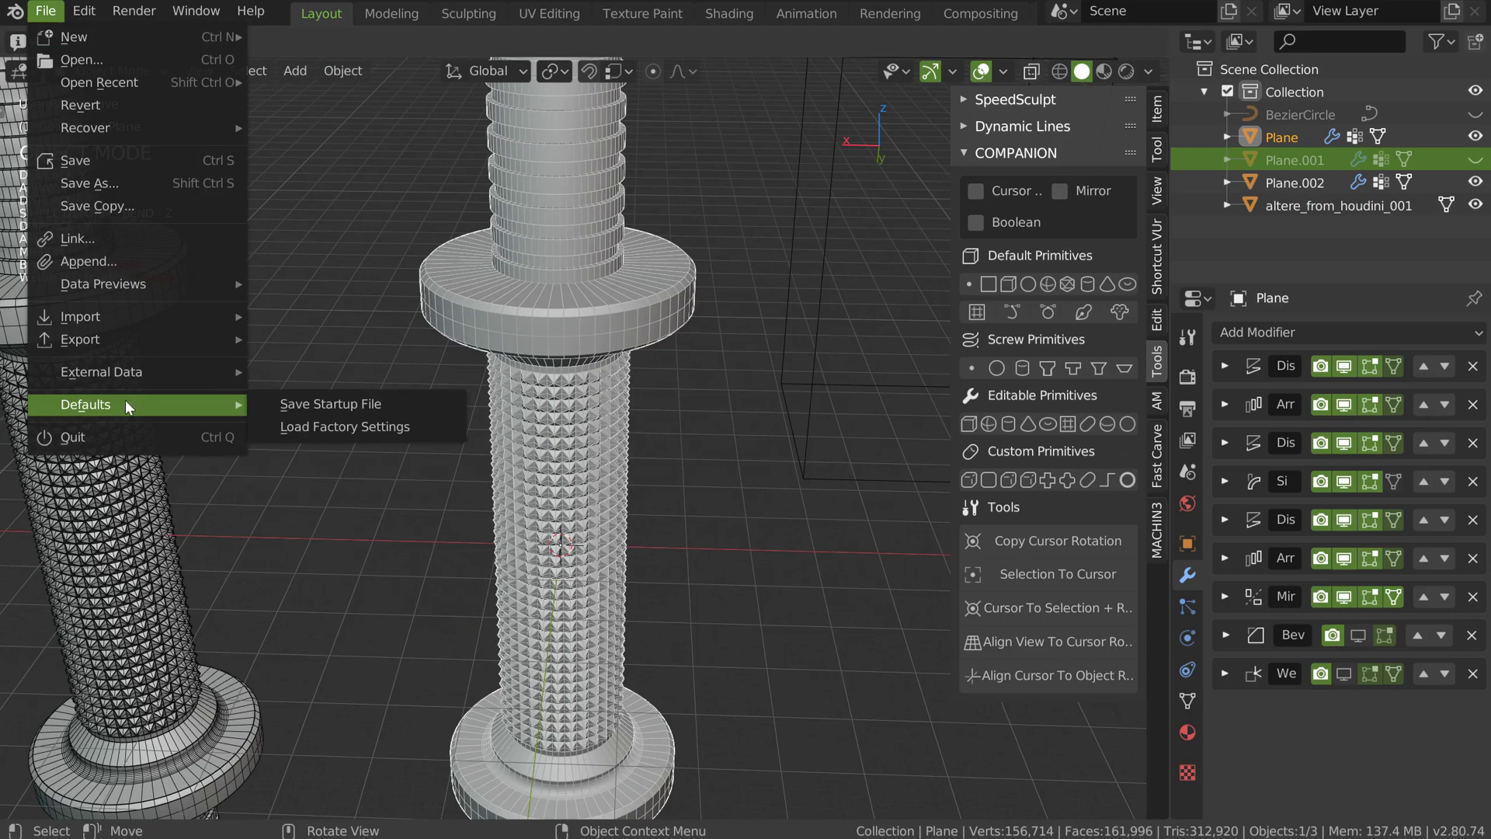
mouse_move(140, 342)
click(339, 449)
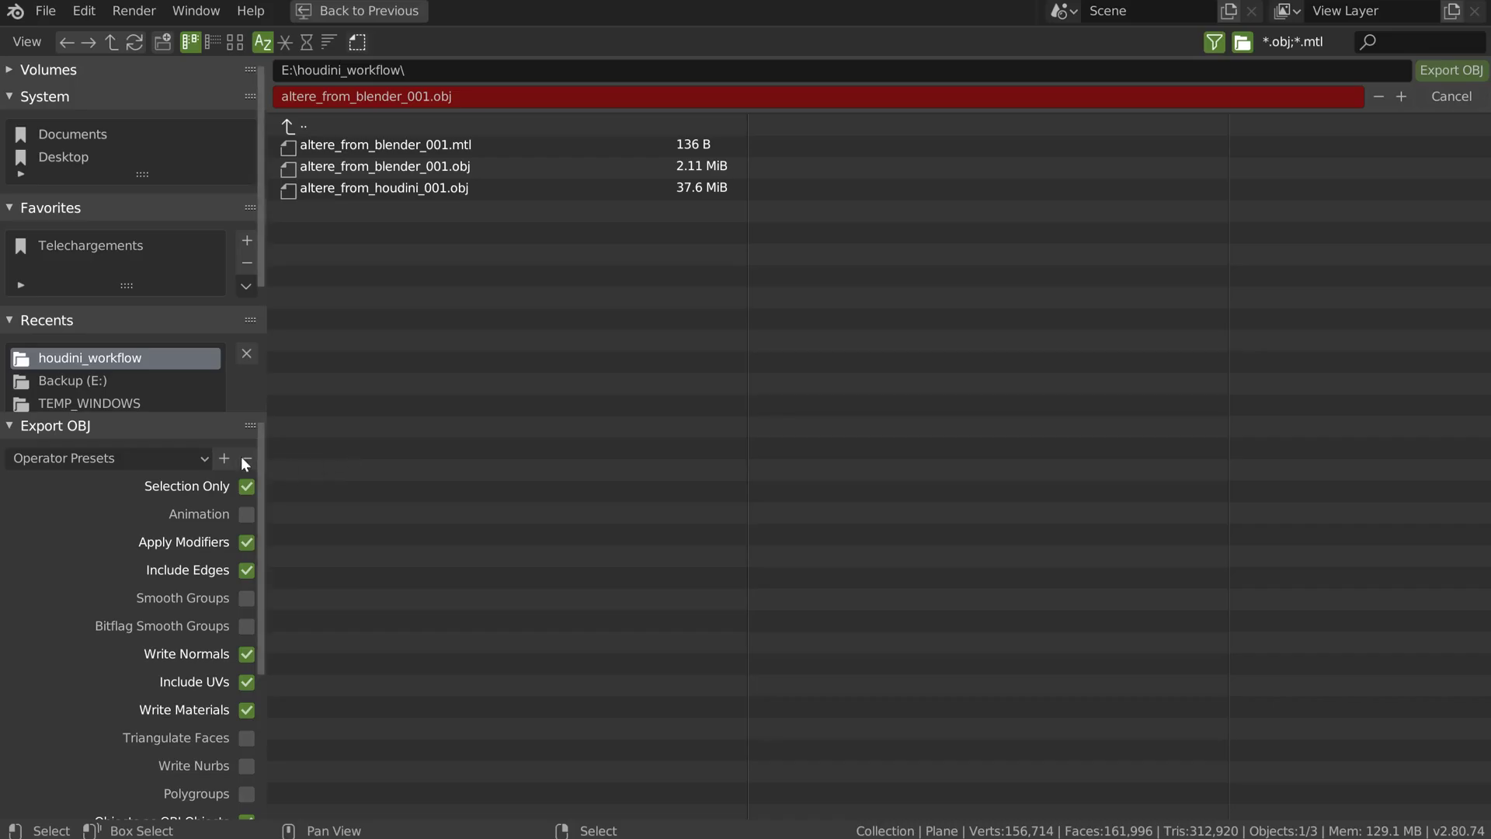
click(394, 166)
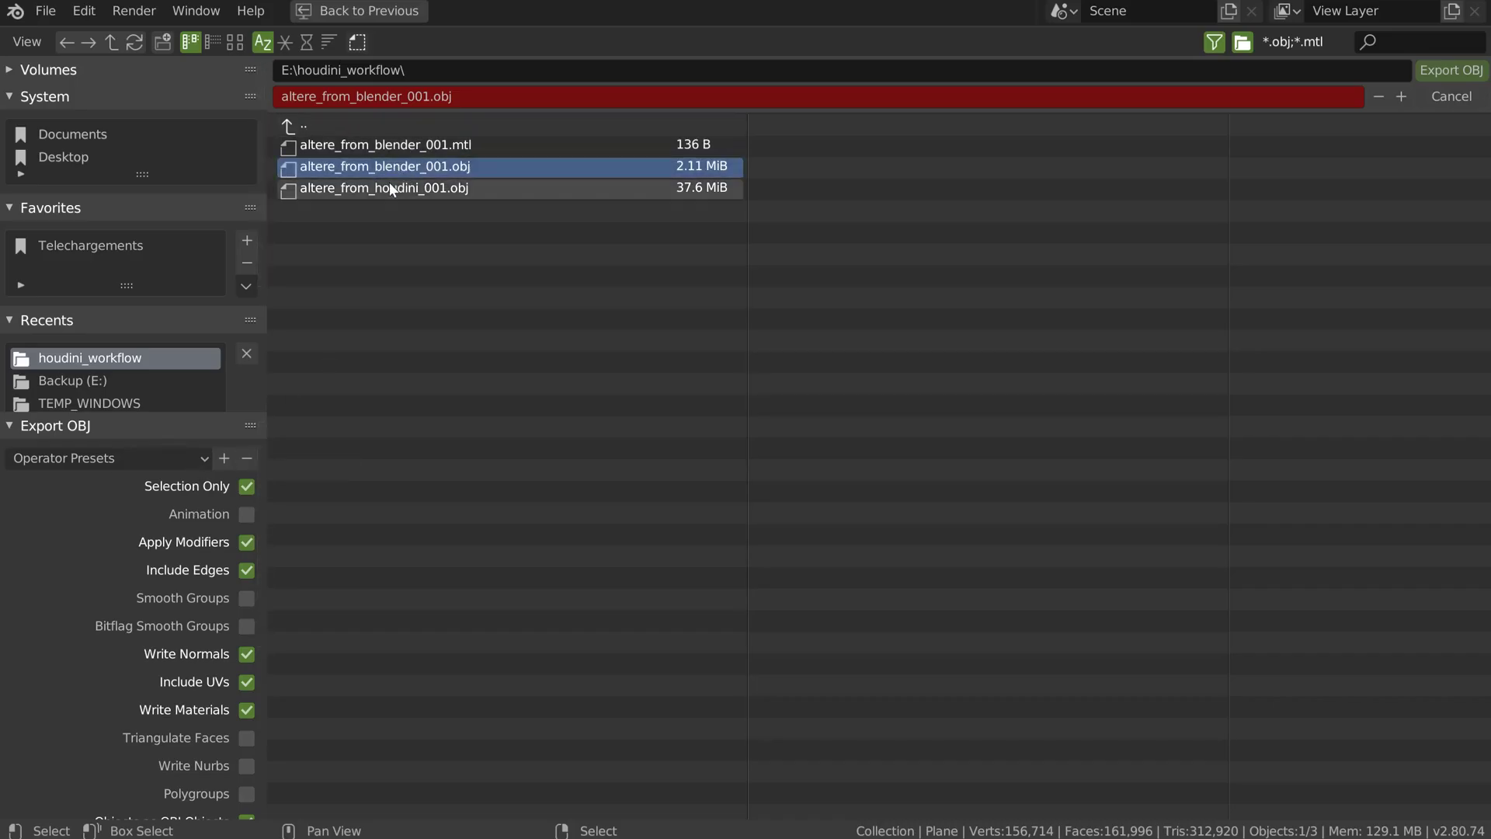
click(1440, 68)
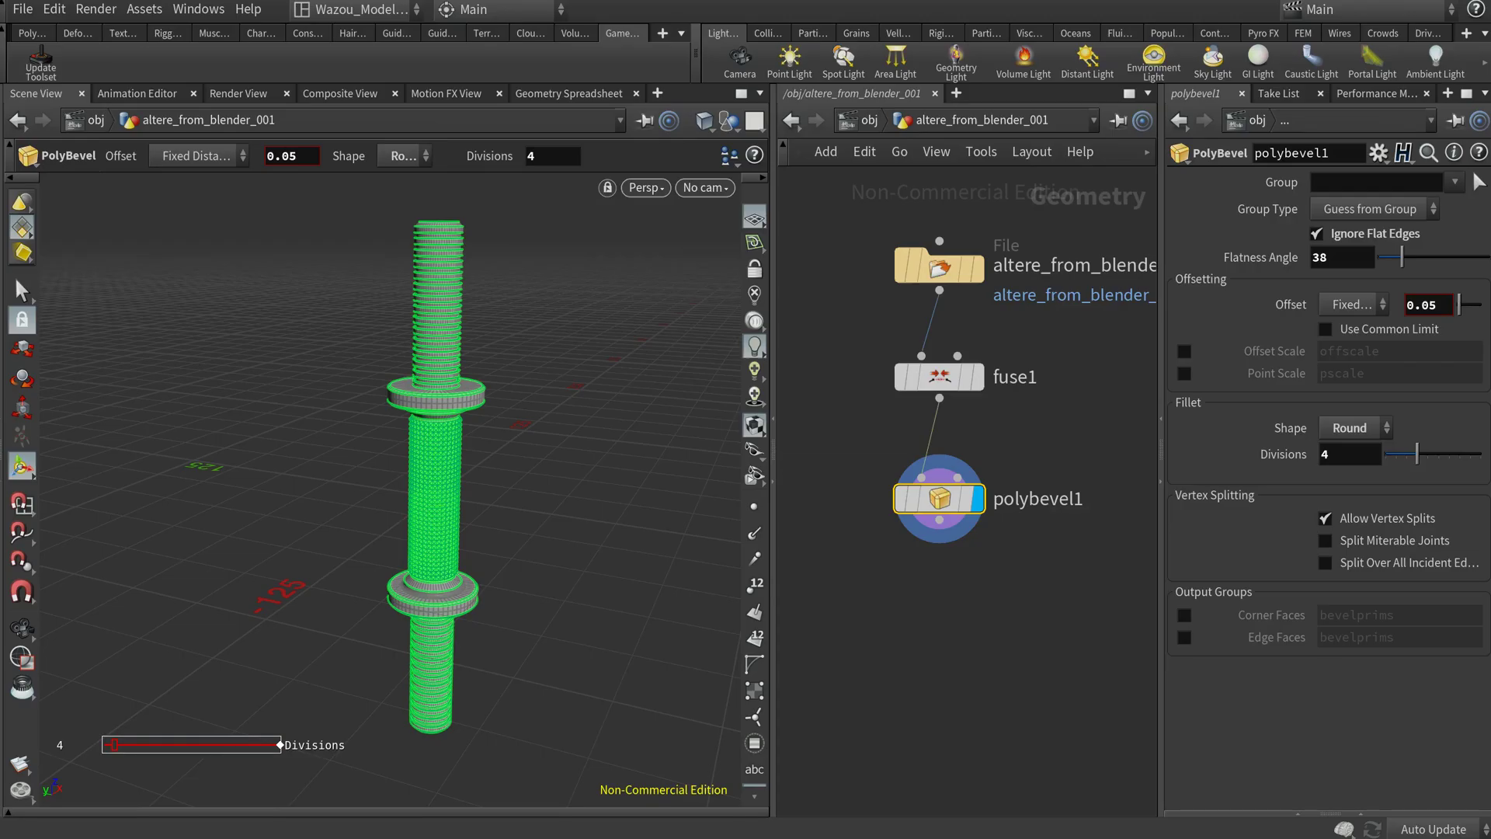
Step: Switch to Houdini and reload the geometry of the altere_from_blender_001 File node
click(924, 305)
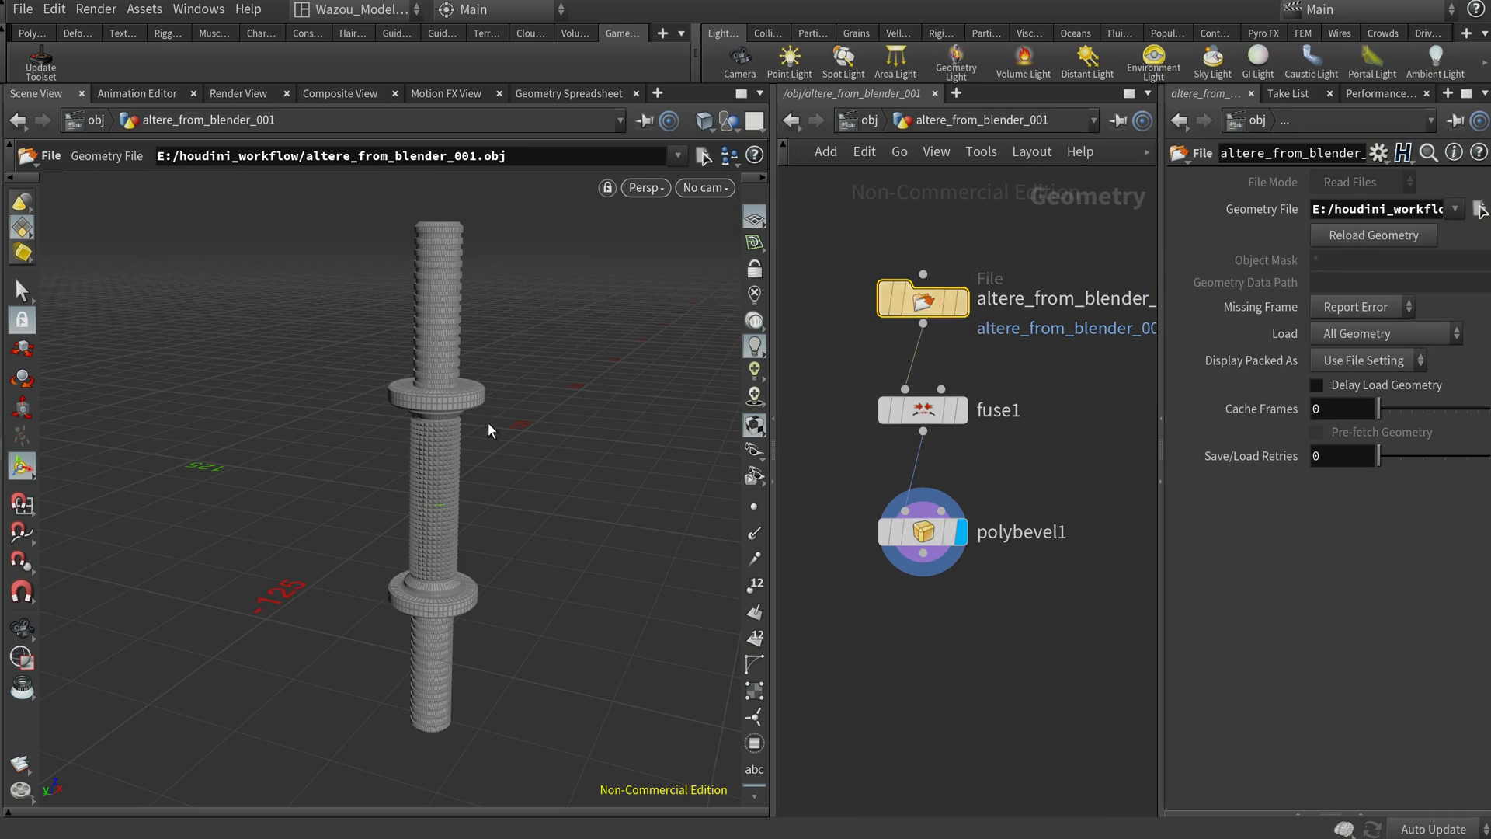
alt+right_drag(488, 421, 579, 393)
alt+middle_drag(388, 326, 399, 410)
alt+right_drag(399, 409, 585, 464)
alt+middle_drag(632, 454, 405, 367)
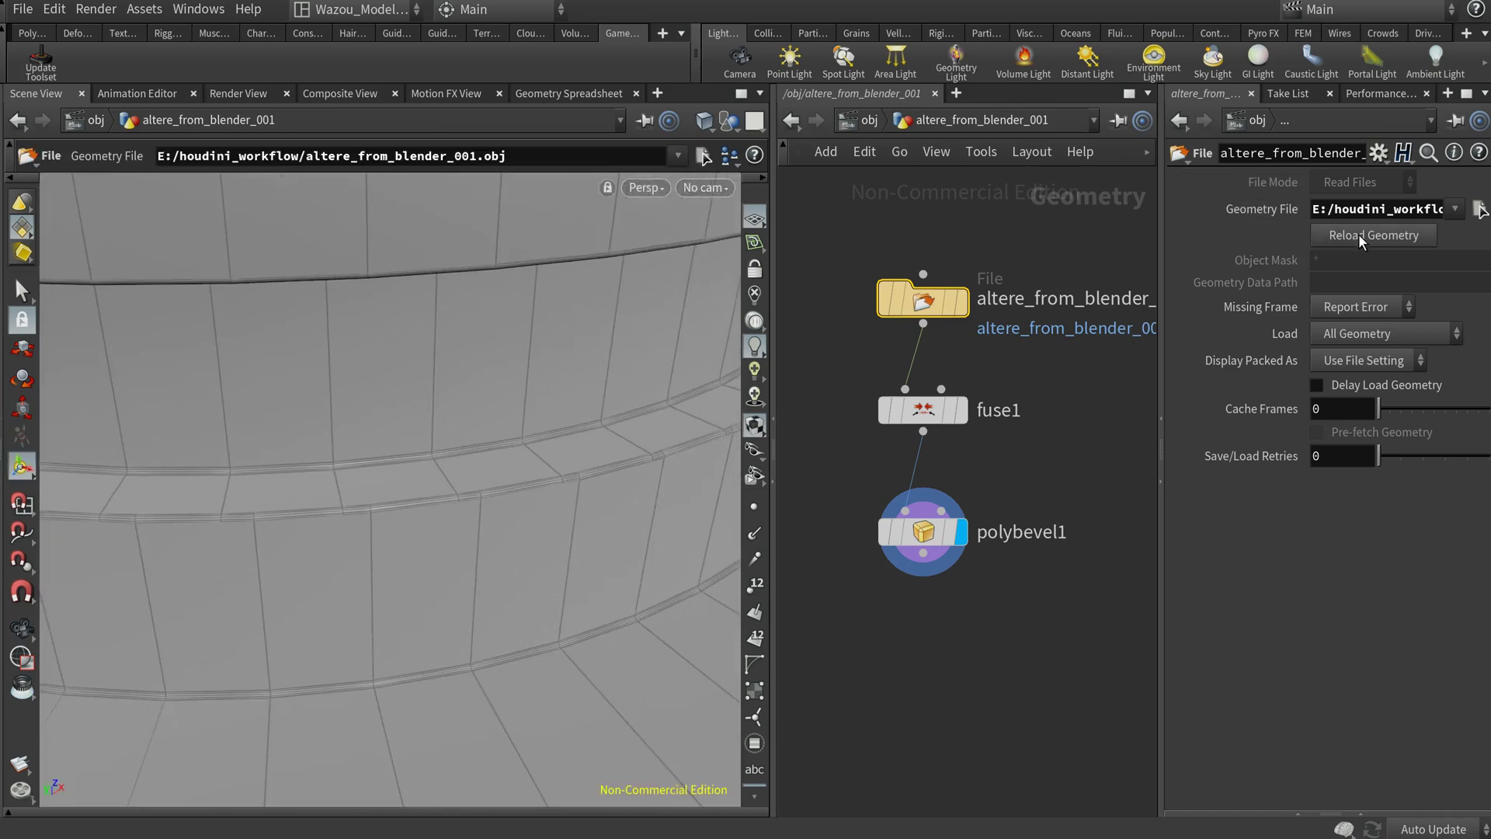
click(1364, 236)
Step: Save the updated polybevel1 geometry over the existing altere_from_houdini_001.obj
drag(926, 532, 923, 509)
right_click(924, 508)
mouse_move(1017, 713)
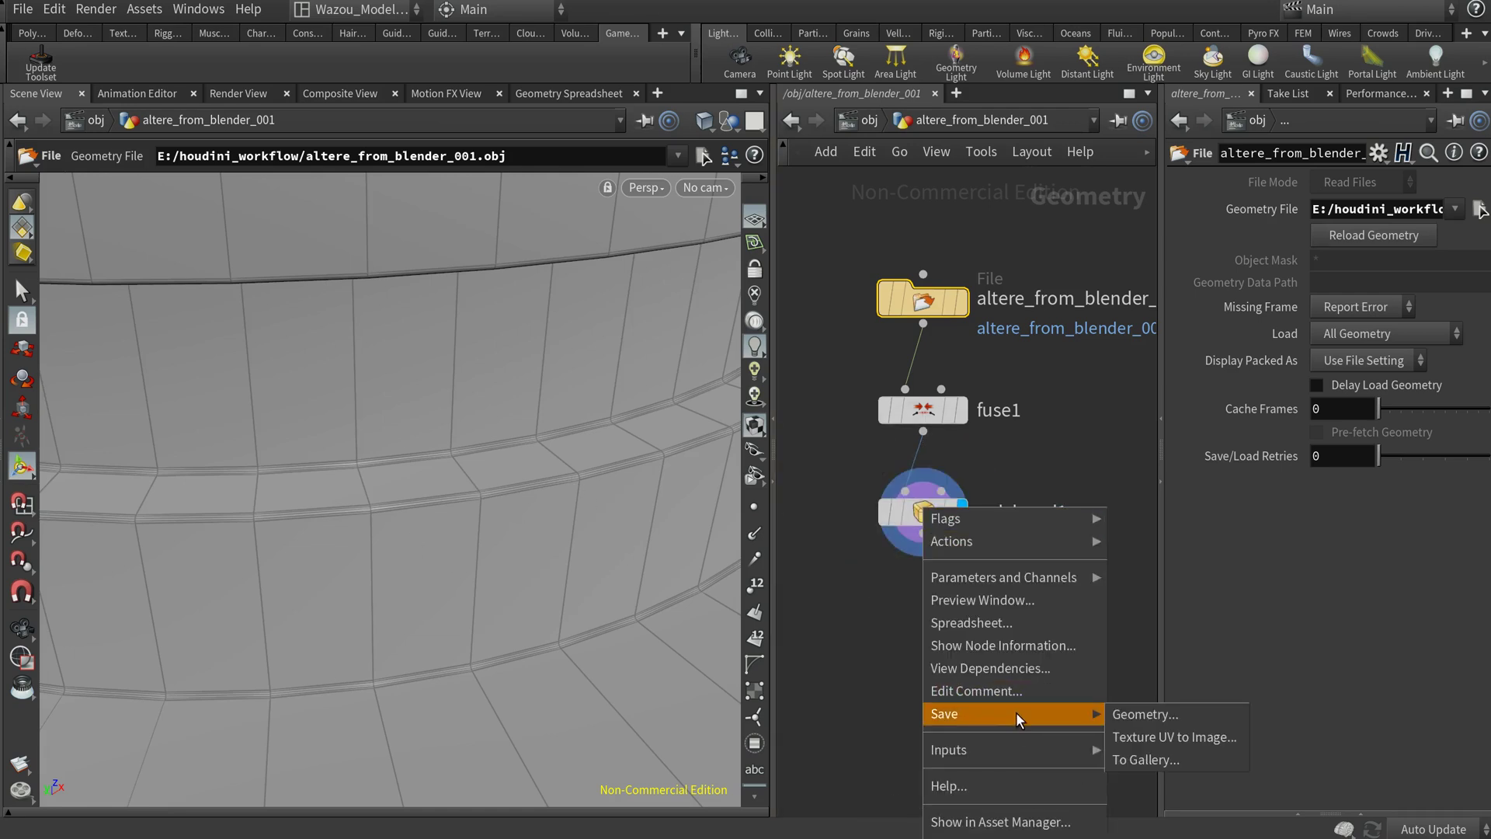
click(1182, 715)
click(1186, 737)
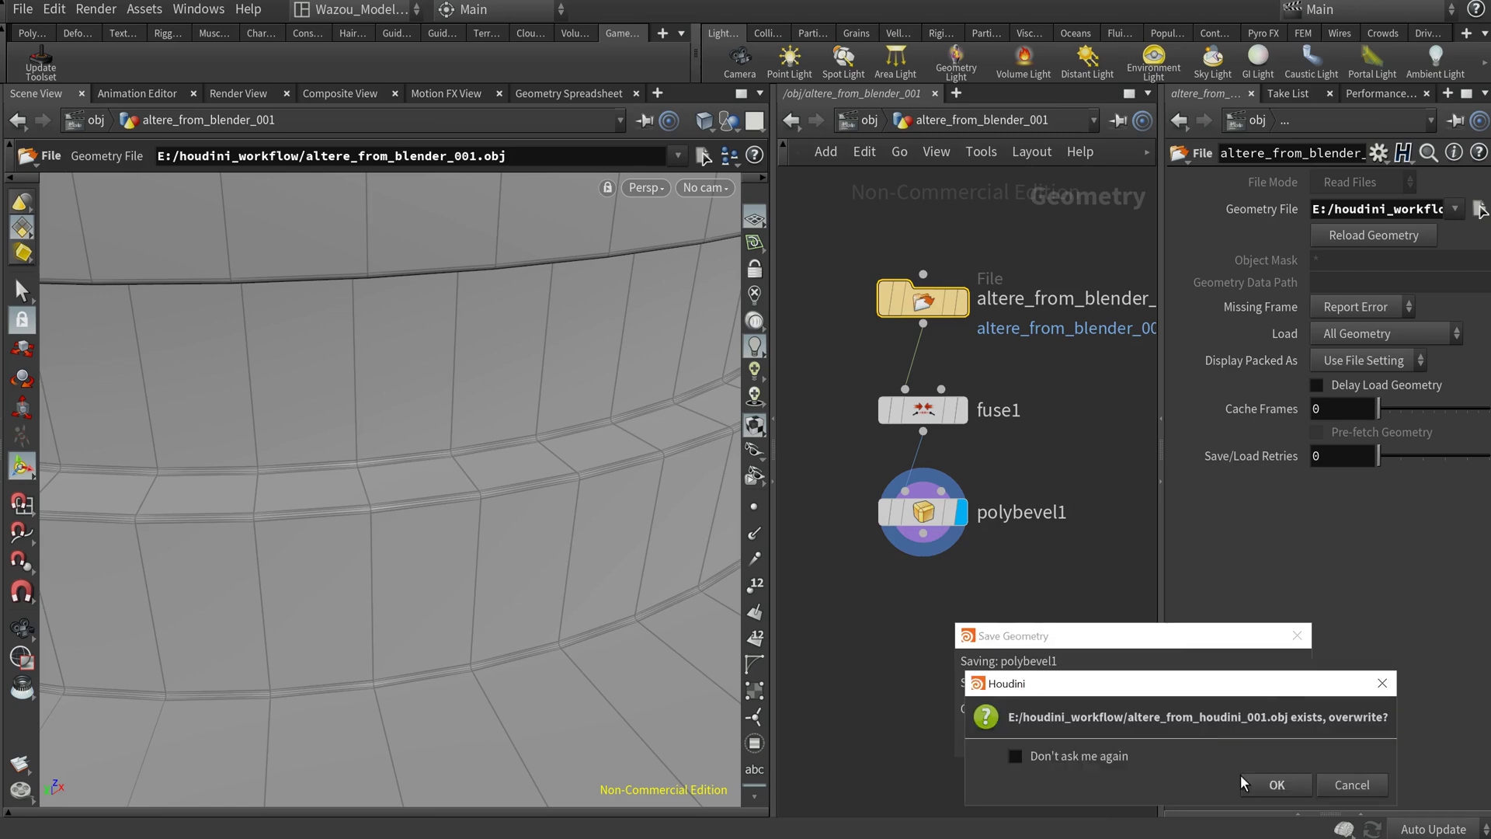
click(1277, 785)
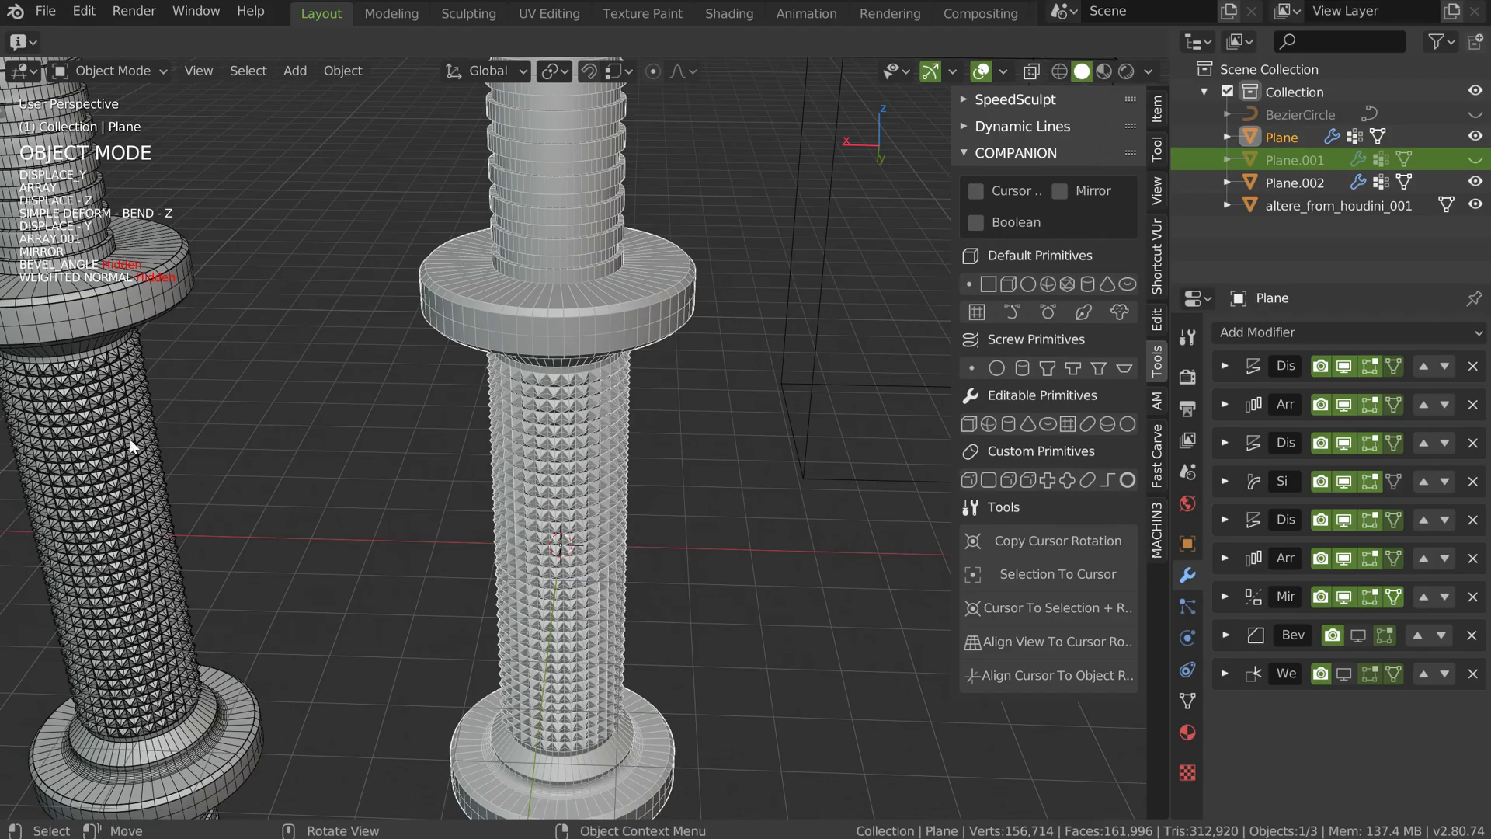
Step: Switch to Blender and delete the outdated altere_from_houdini_001 handle beside the original
click(130, 443)
key(x)
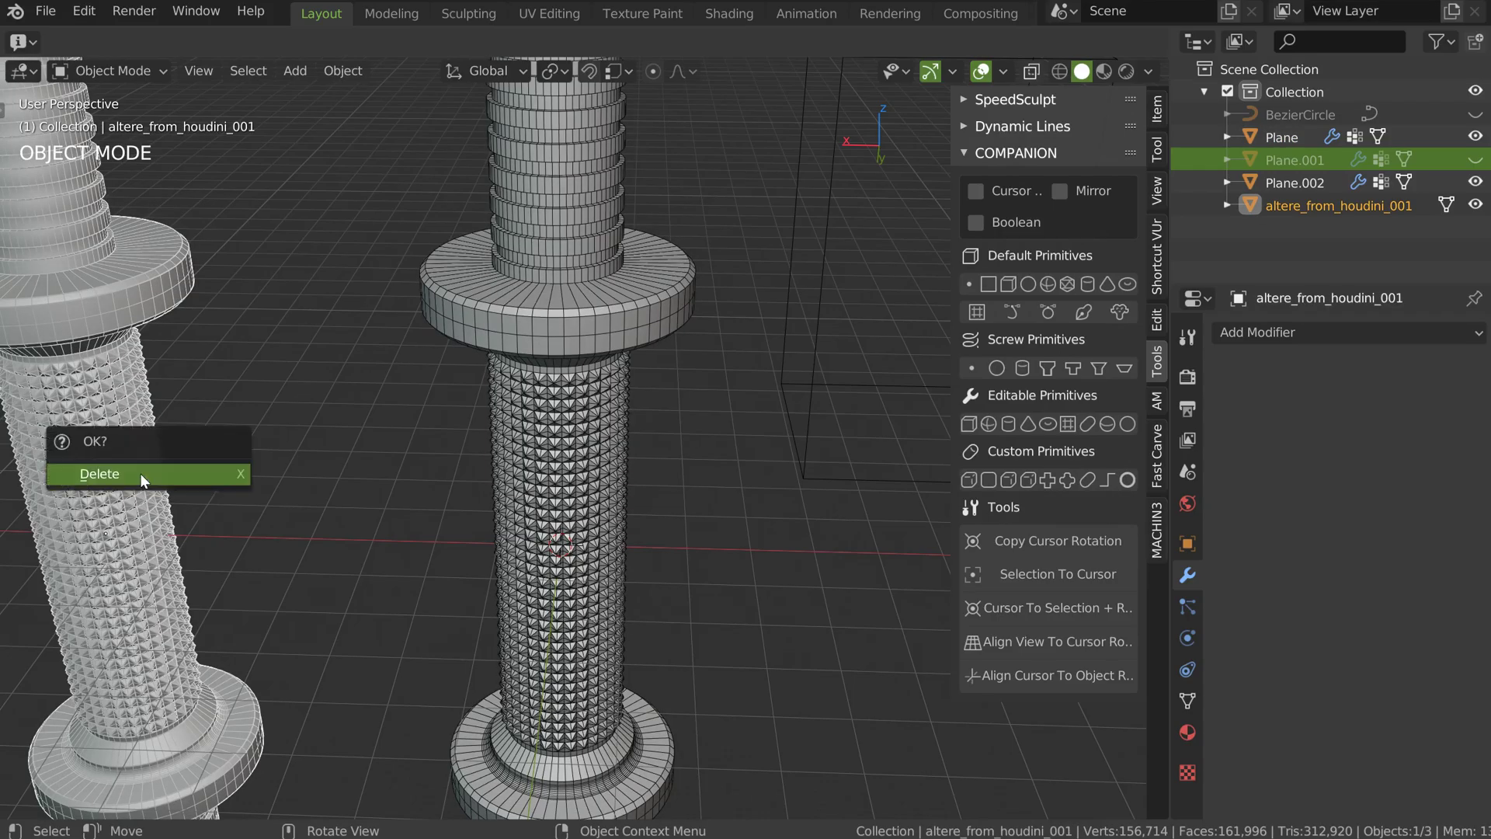
click(142, 476)
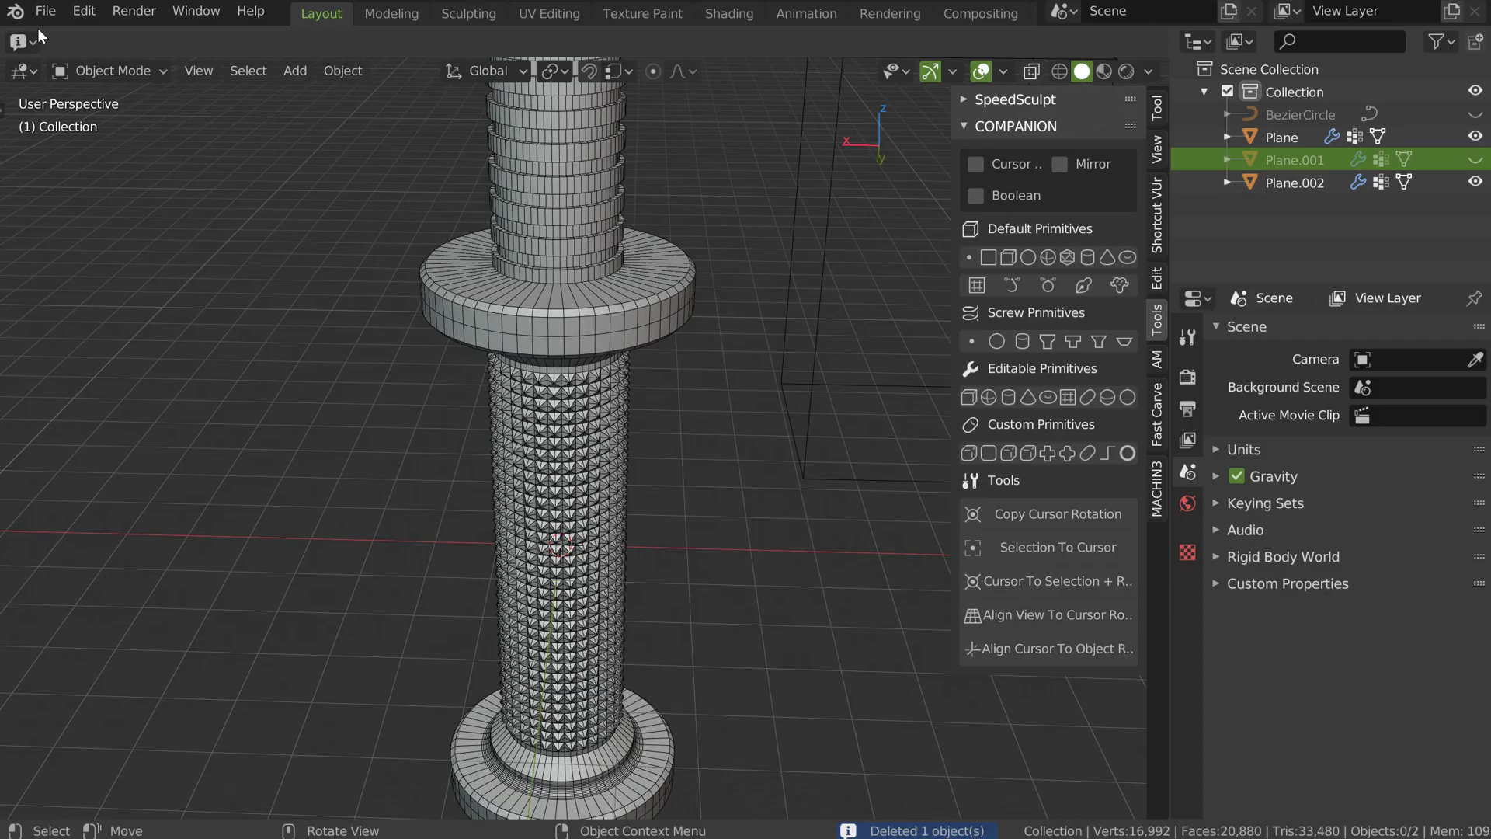
Step: Import the updated altere_from_houdini_001.obj as a Wavefront OBJ with the up axis set to Z Up
click(45, 11)
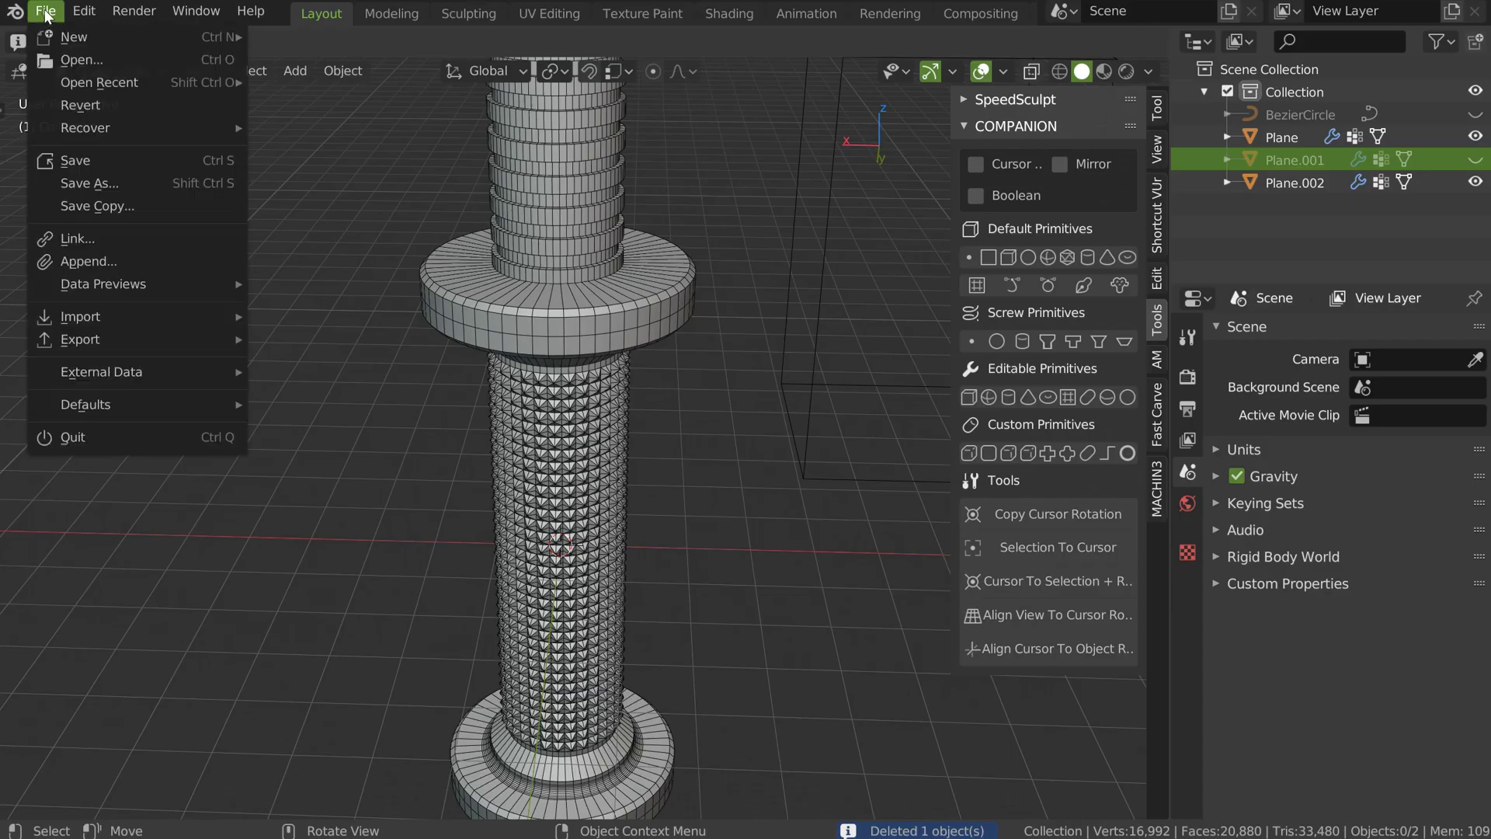
mouse_move(198, 318)
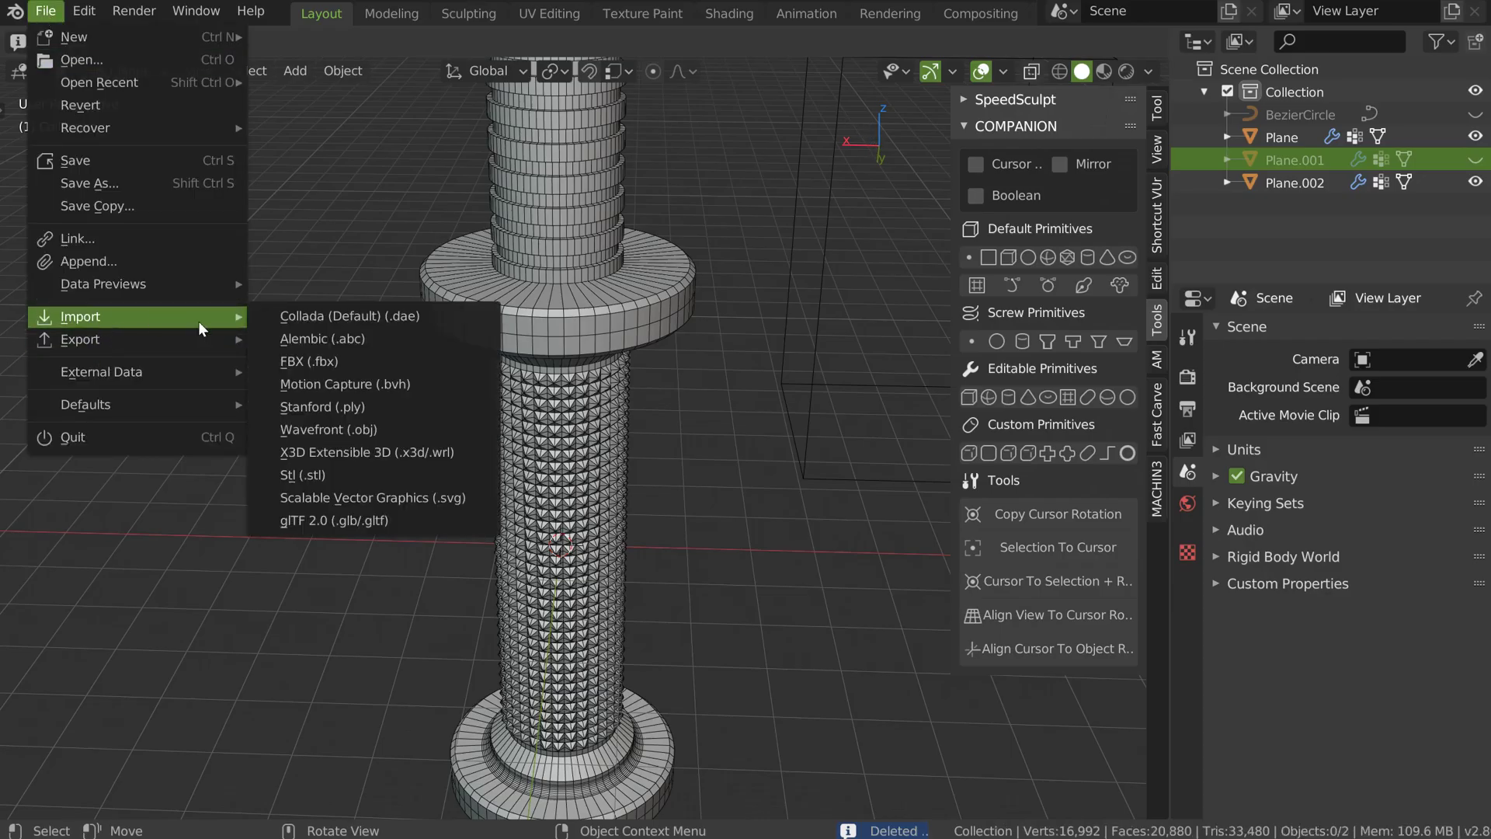
click(347, 429)
click(392, 194)
click(105, 634)
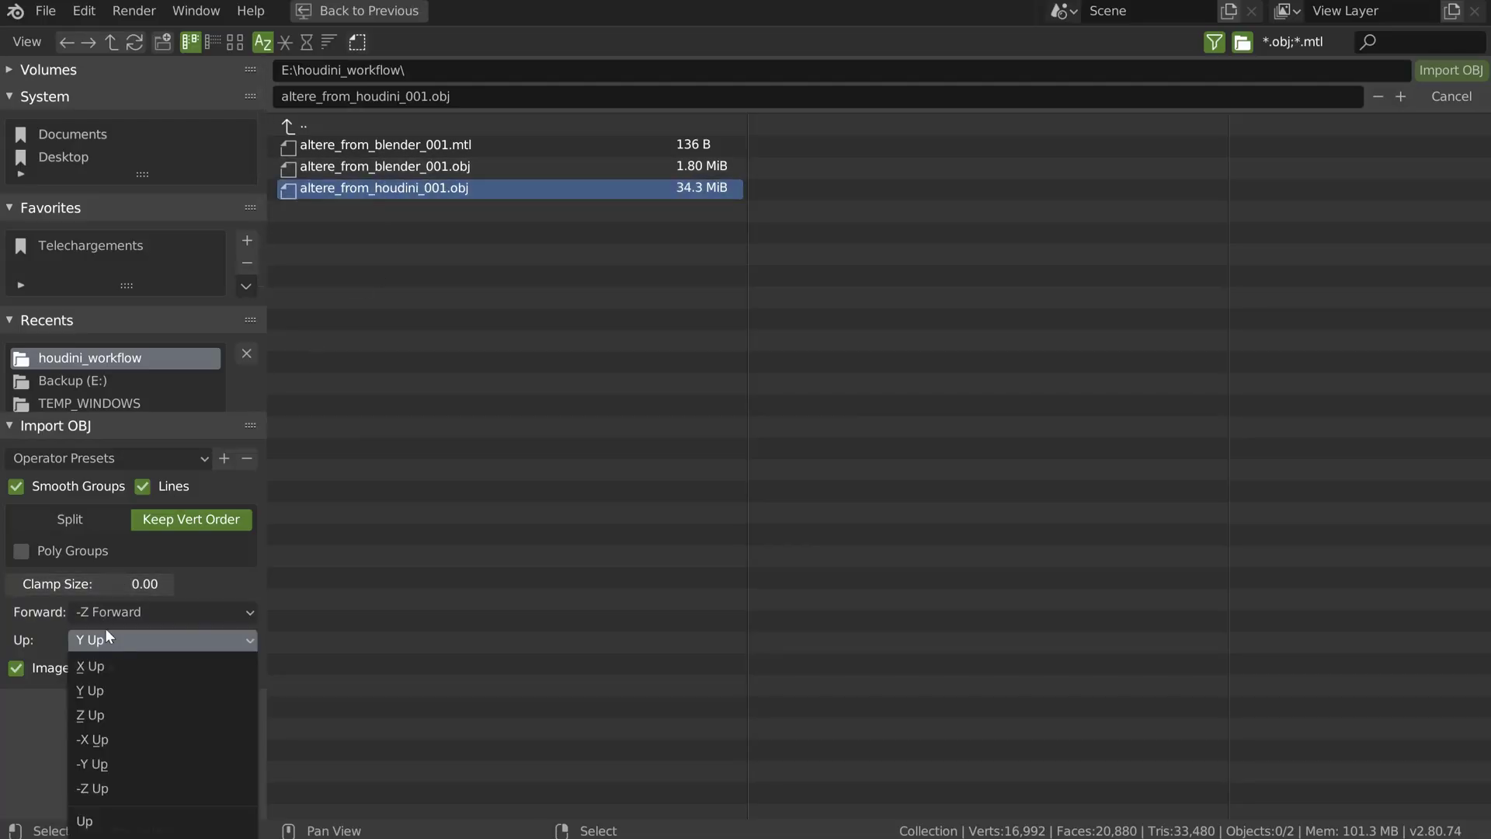
click(104, 715)
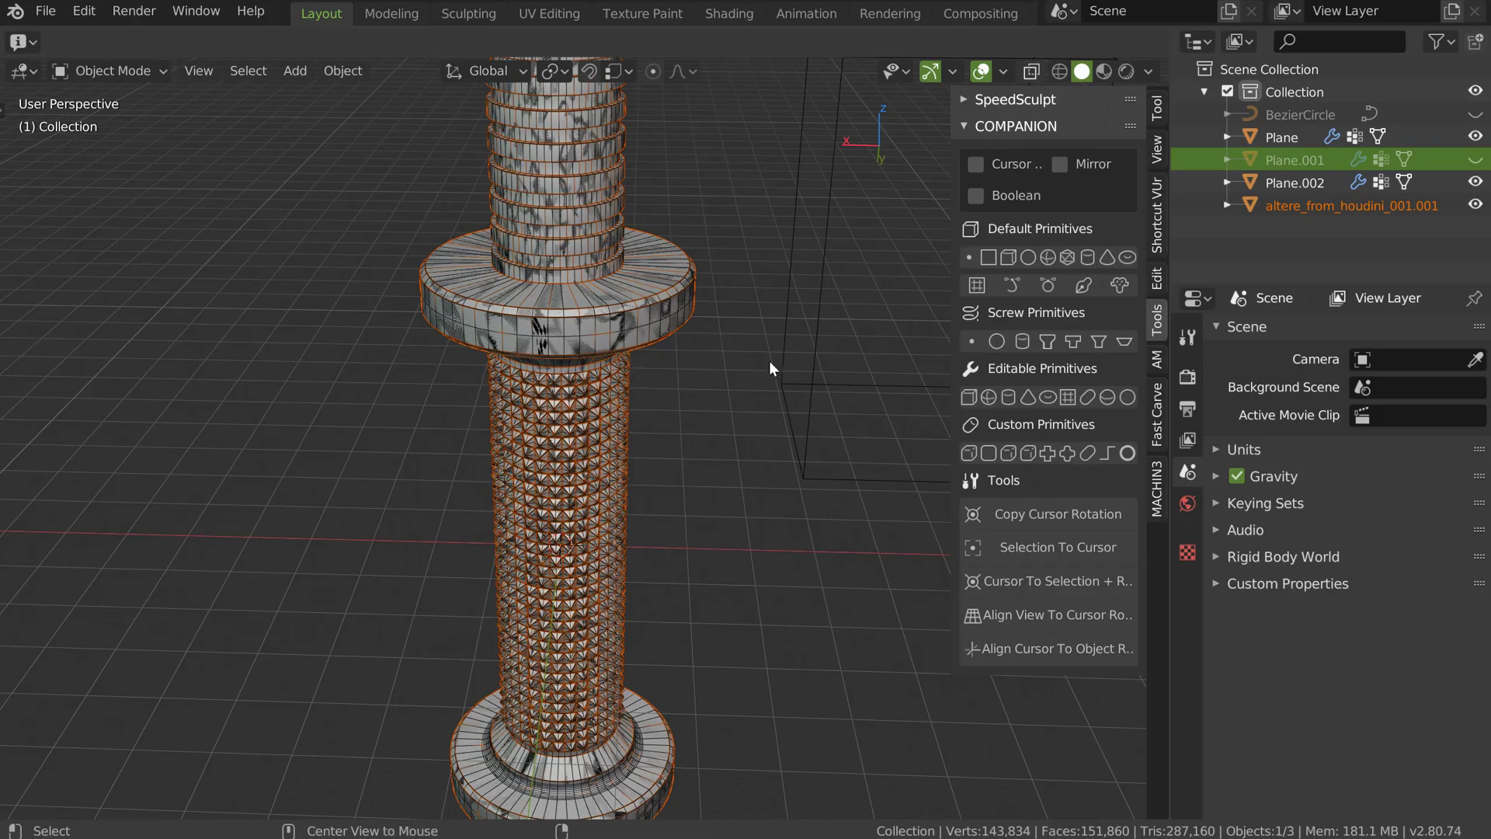
Step: Move the imported altere_from_houdini_001.001 handle along the X axis so it stands beside the original handle
key(g)
key(x)
click(110, 334)
middle_drag(348, 403, 614, 410)
click(14, 666)
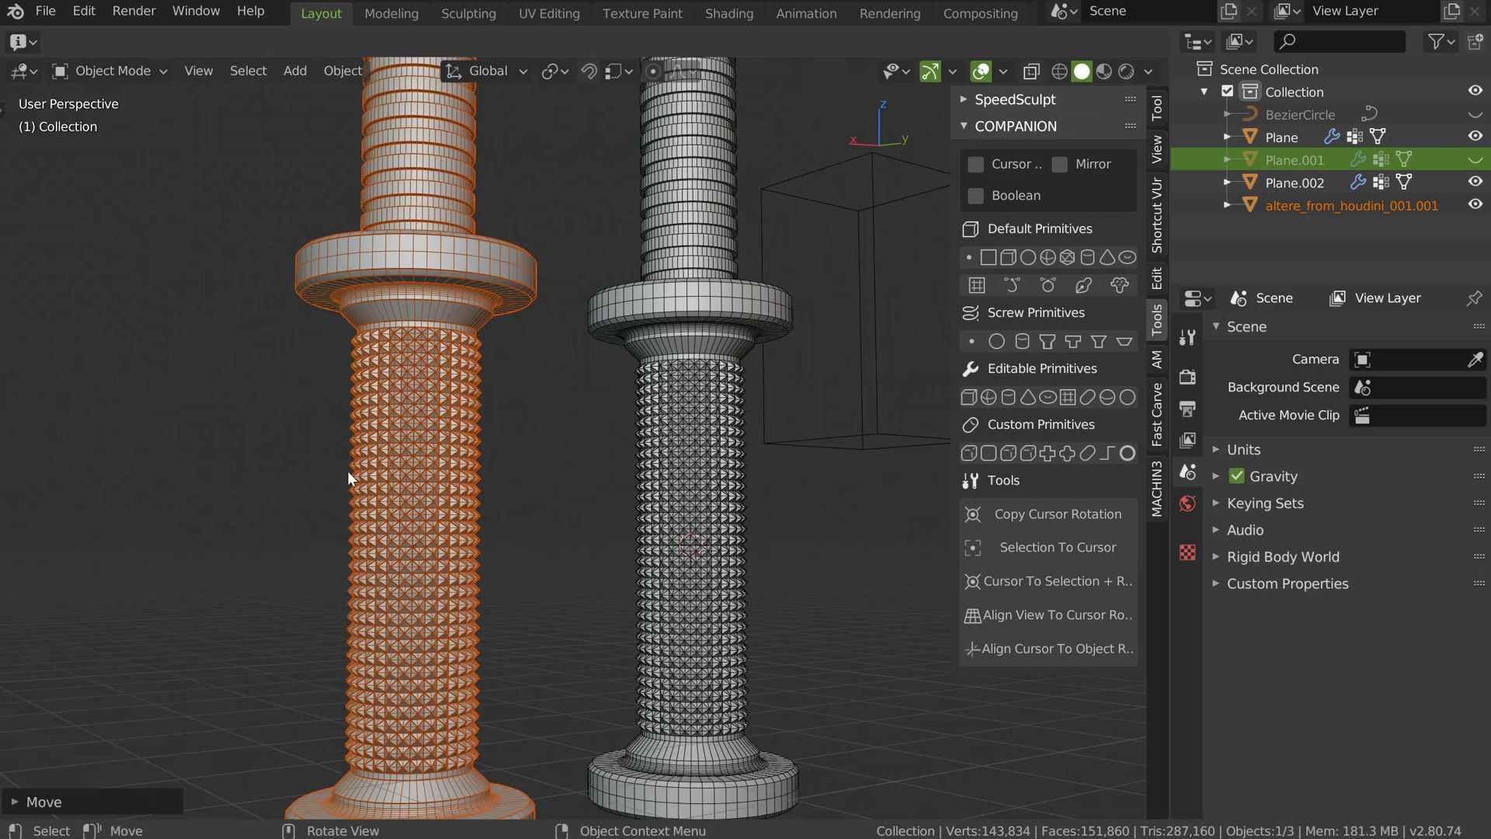
Step: Deselect everything and compare the bevelled Houdini handle with the original handle from several angles
scroll(490, 365, up, 2)
middle_drag(497, 233, 481, 286)
key(a)
key(alt+a)
mouse_move(495, 358)
middle_down()
mouse_move(406, 342)
mouse_move(483, 331)
middle_up()
ctrl+middle_drag(483, 331, 458, 366)
ctrl+middle_drag(562, 340, 428, 407)
middle_drag(579, 233, 515, 497)
ctrl+middle_drag(579, 288, 427, 411)
ctrl+middle_drag(730, 196, 555, 283)
middle_drag(633, 299, 699, 287)
scroll(599, 255, up, 3)
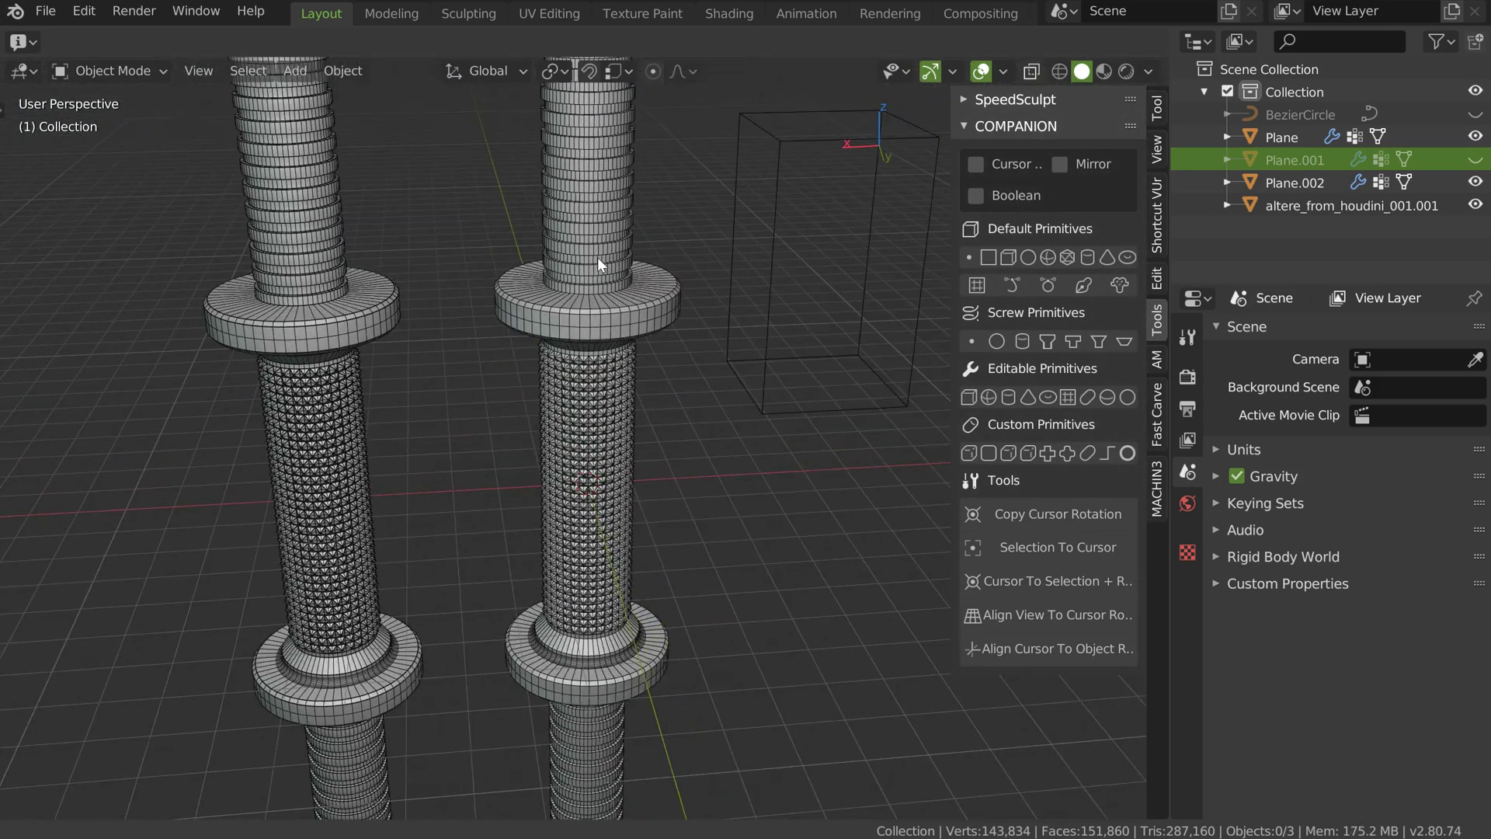
Step: Duplicate the original handle object Plane in place and hide the copy
click(776, 327)
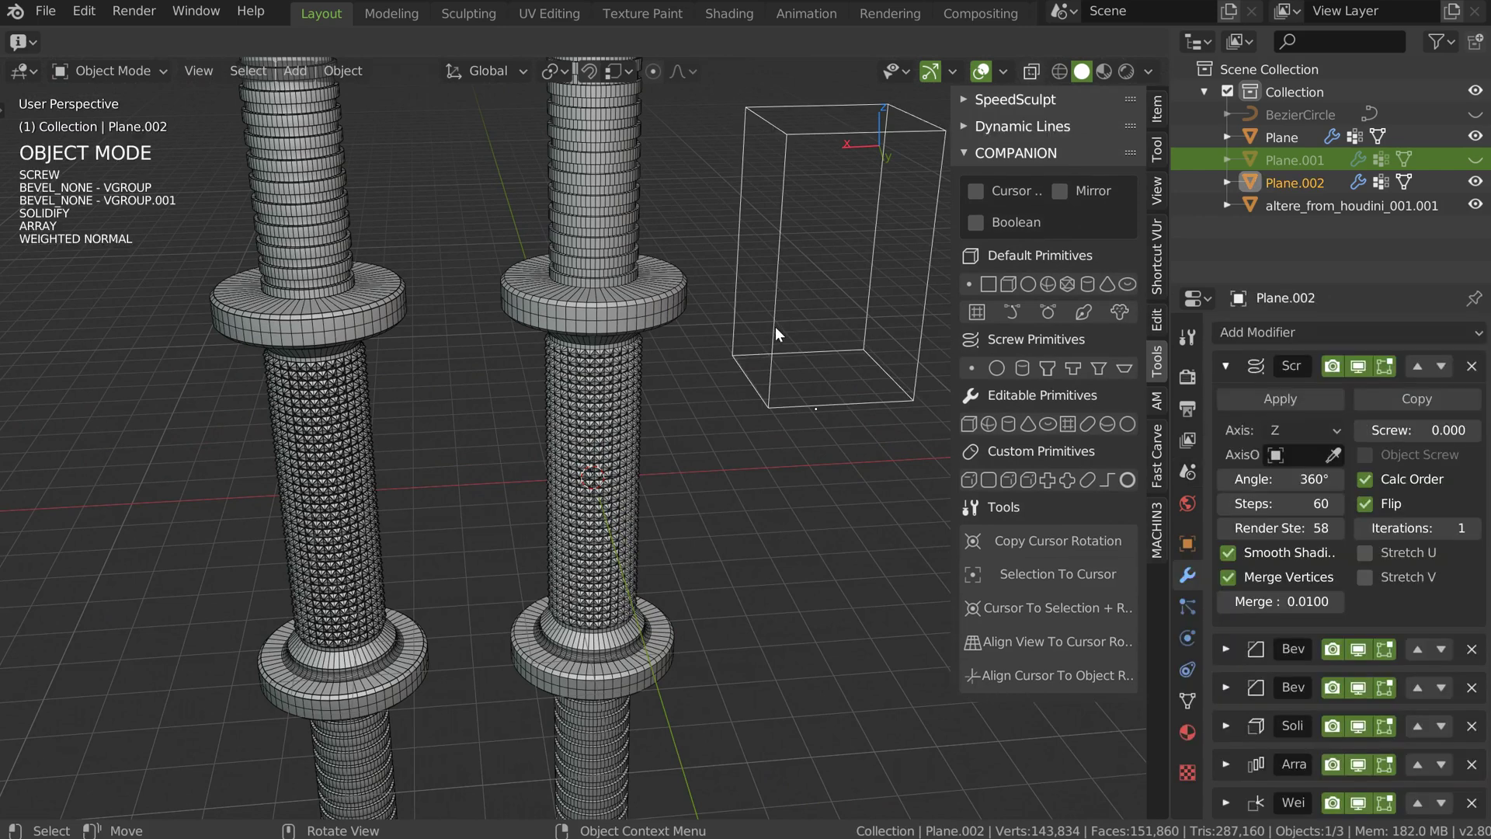
middle_drag(674, 374, 594, 359)
scroll(578, 369, up, 1)
click(589, 352)
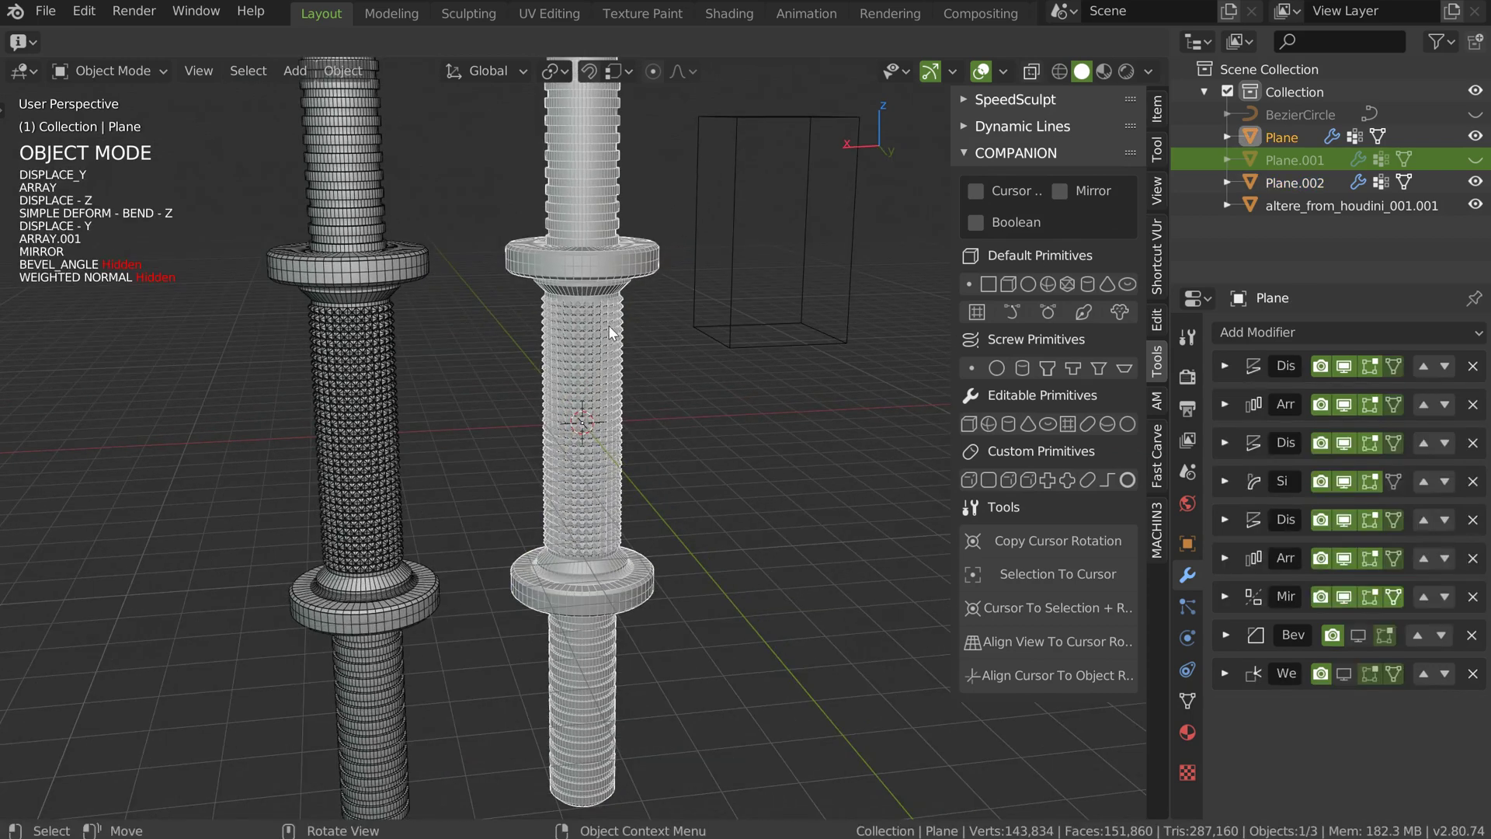
key(shift+d)
right_click(613, 343)
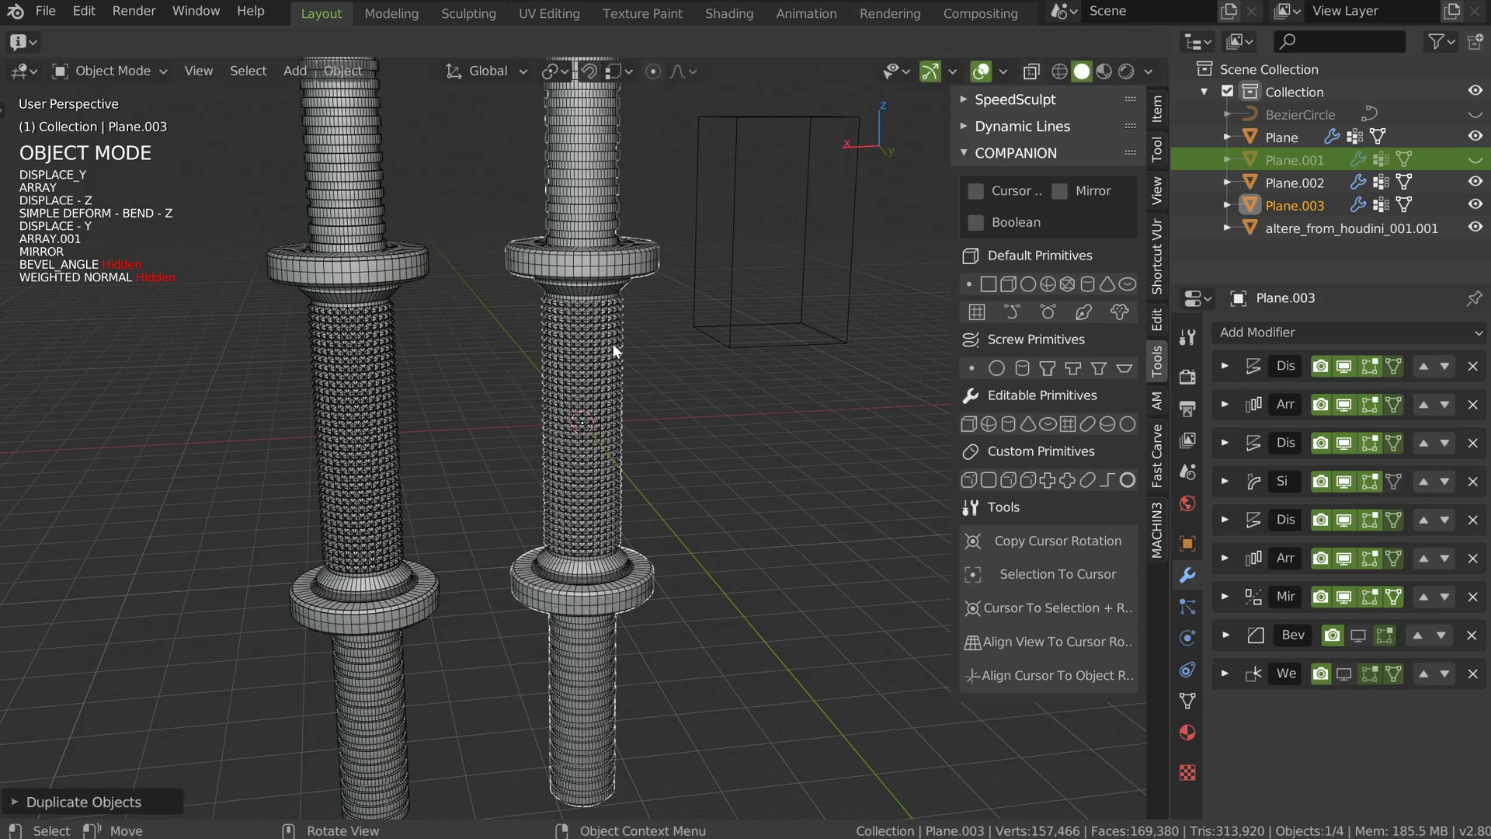
key(h)
Step: Shorten the studded grip of Plane by setting its Array.001 modifier count to 10 in the Speedflow array tool
click(594, 355)
middle_drag(594, 356, 592, 369)
key(space)
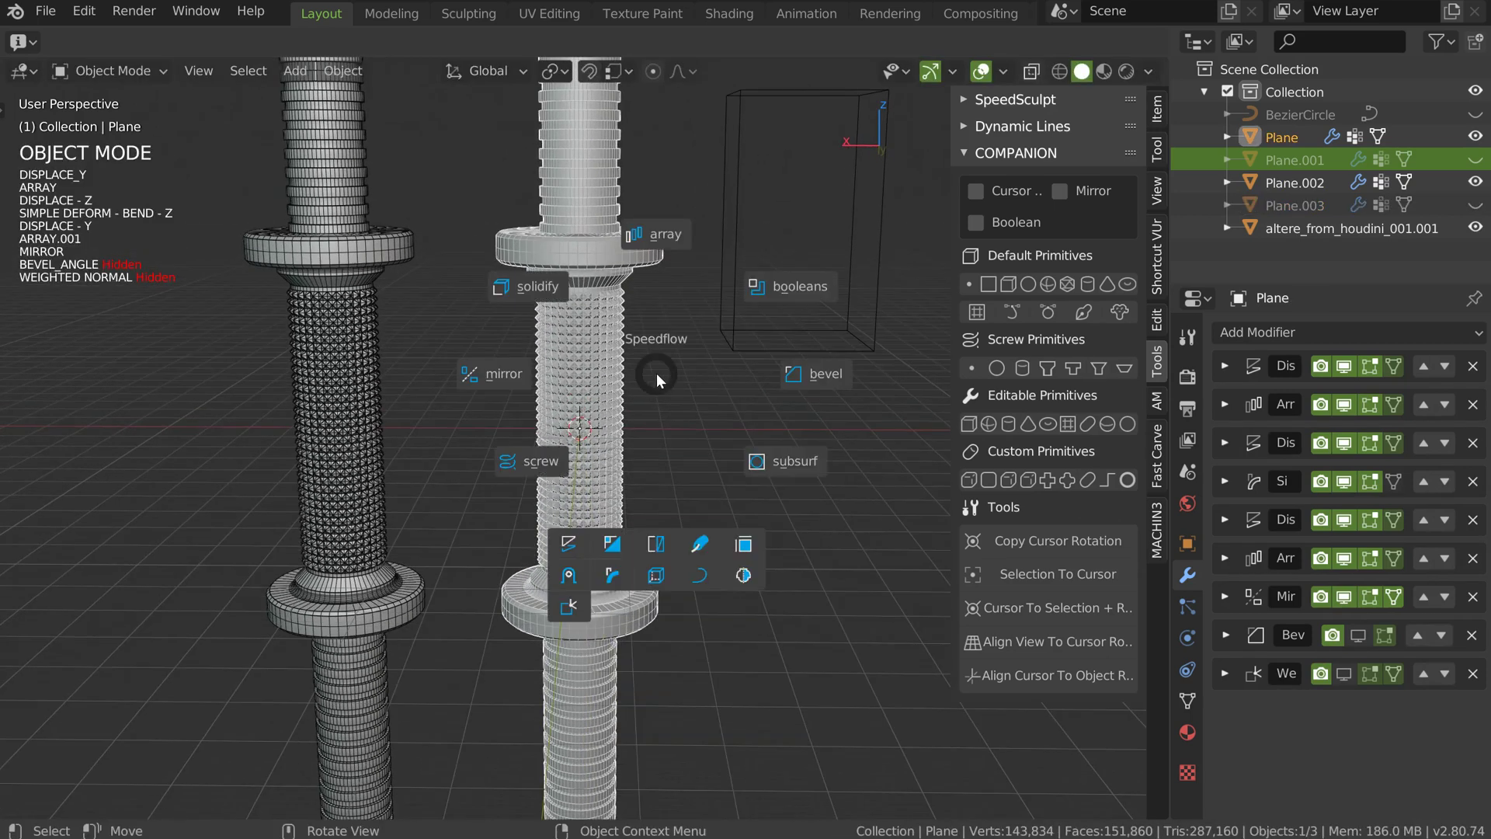
click(665, 241)
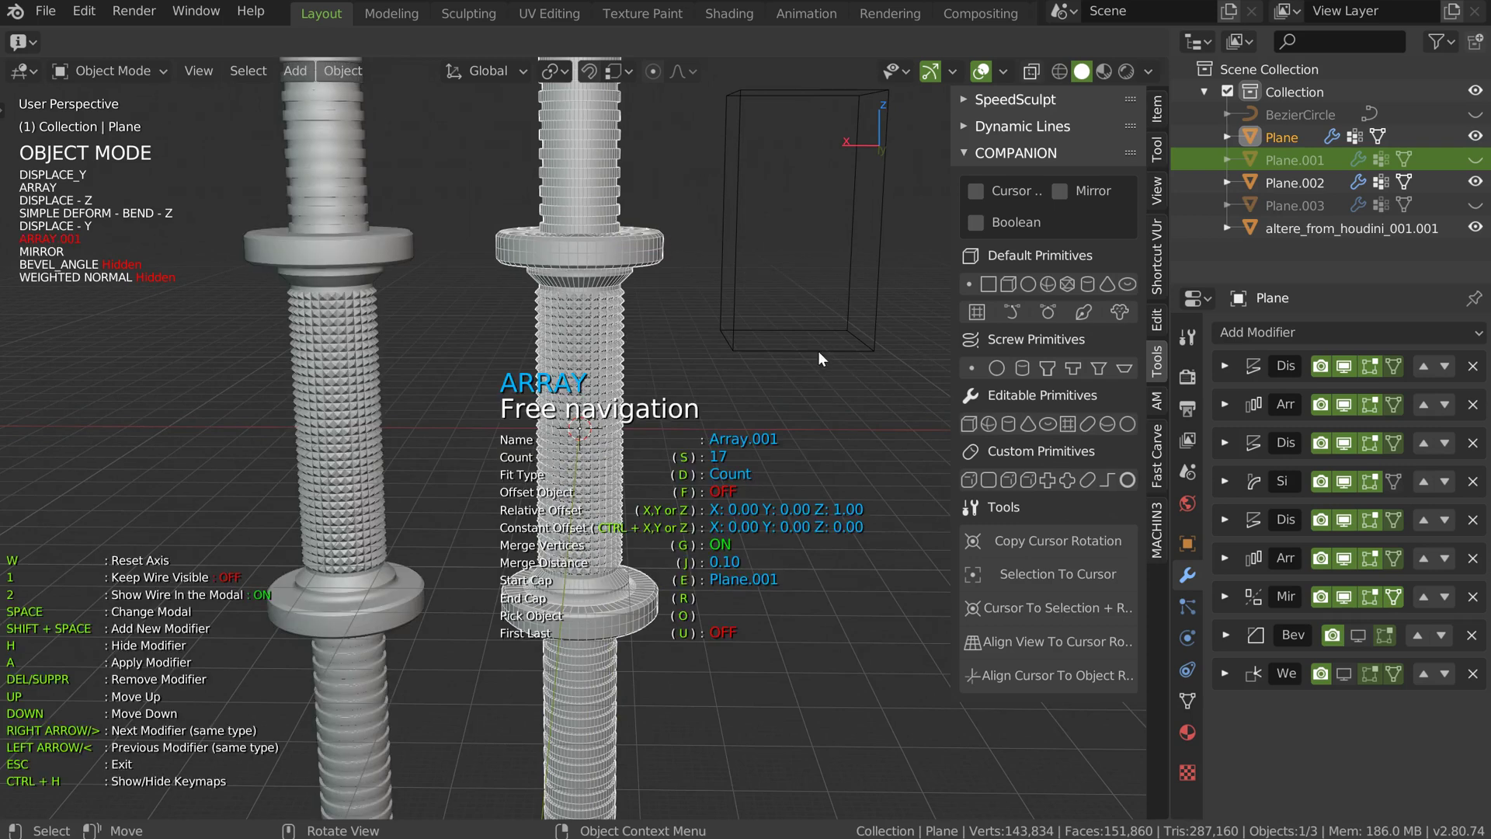
key(s)
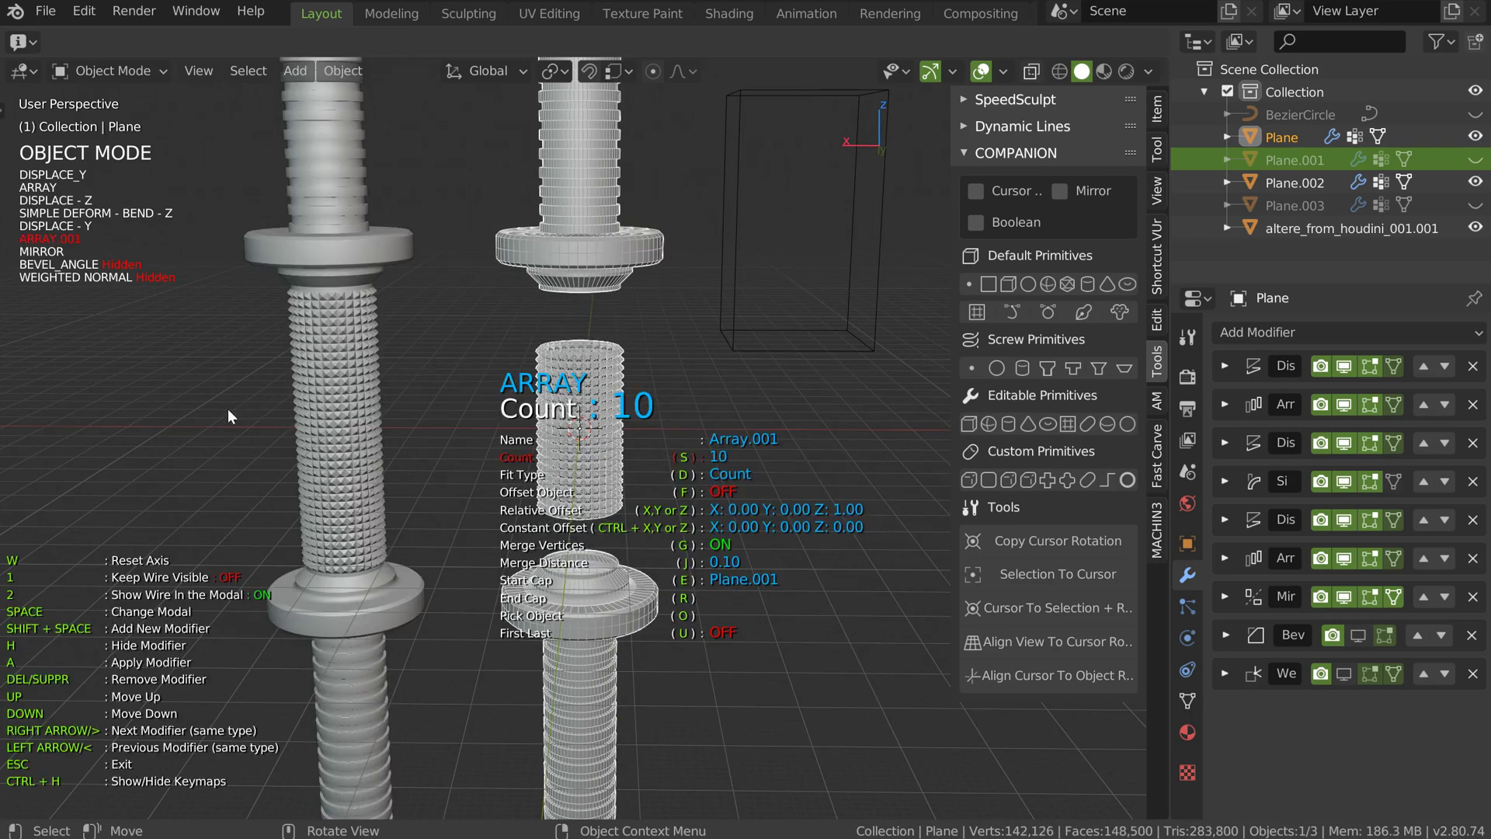
click(208, 415)
middle_drag(492, 380, 680, 328)
scroll(687, 324, up, 1)
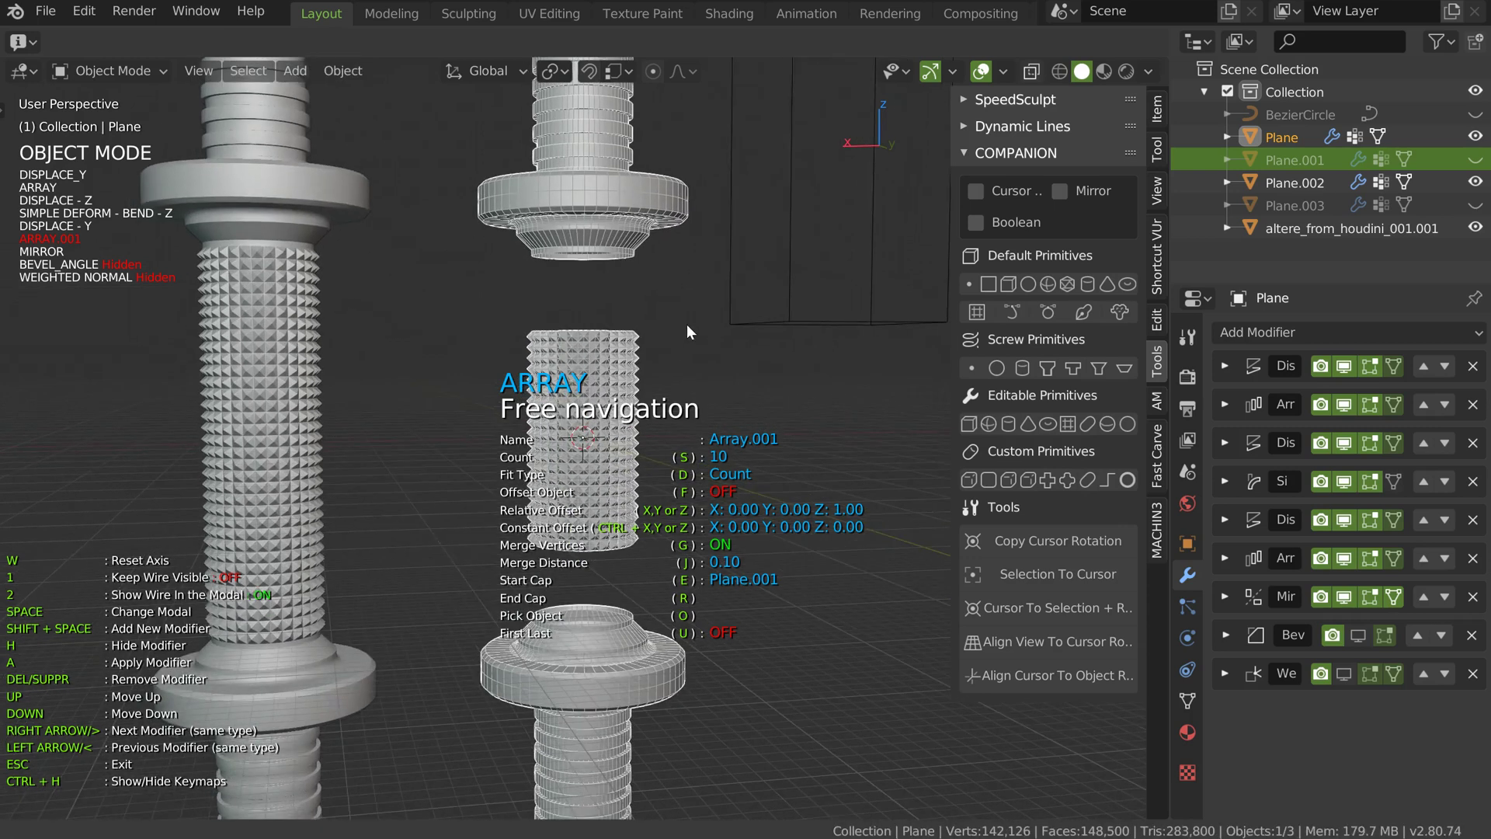
click(693, 323)
Step: Show the Plane.003 copy for comparison, unhide the end-cap object Plane.001, and hide Plane.003 again
click(1475, 204)
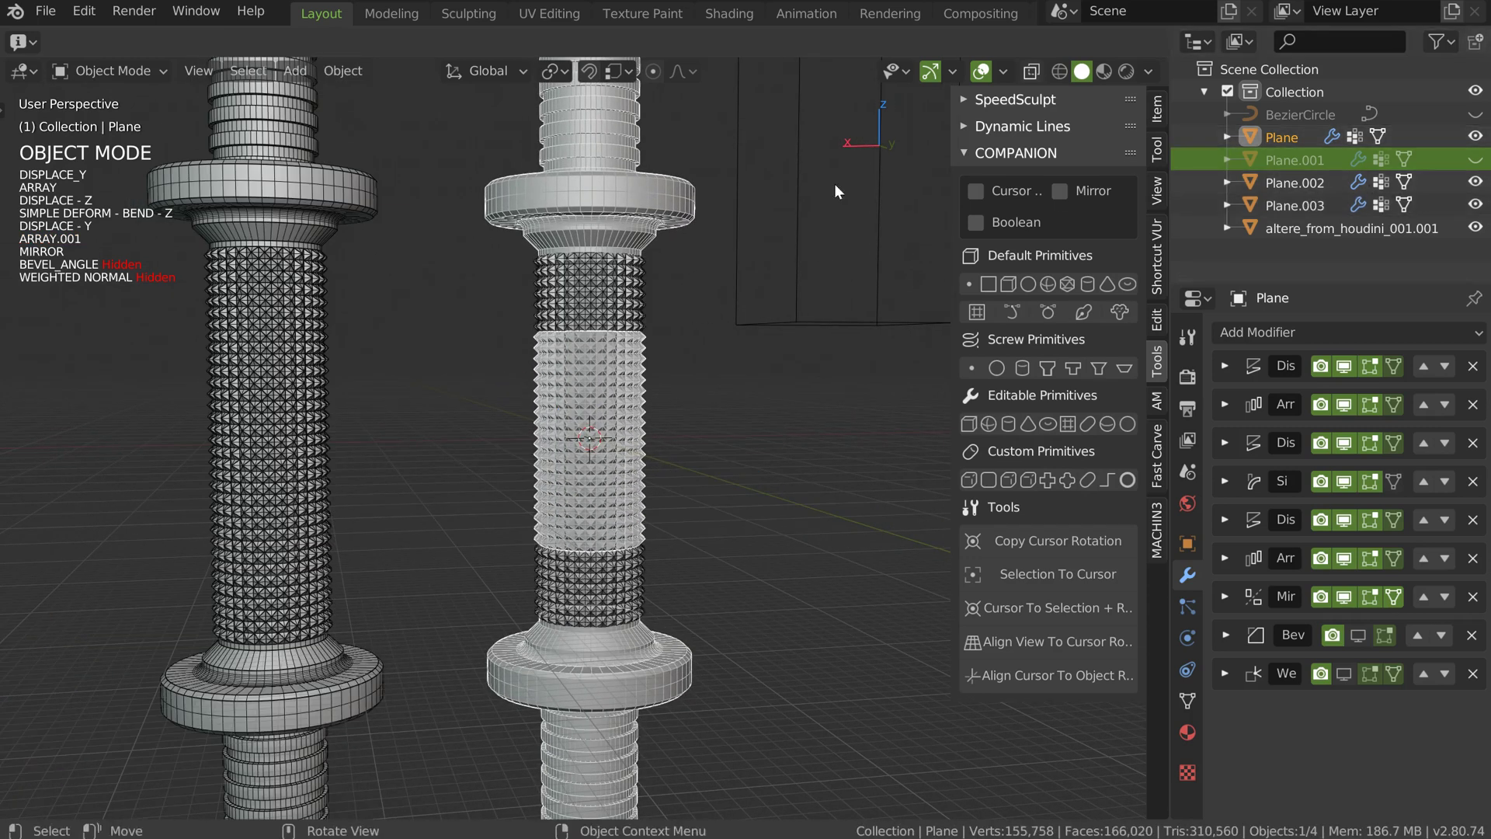
click(1295, 204)
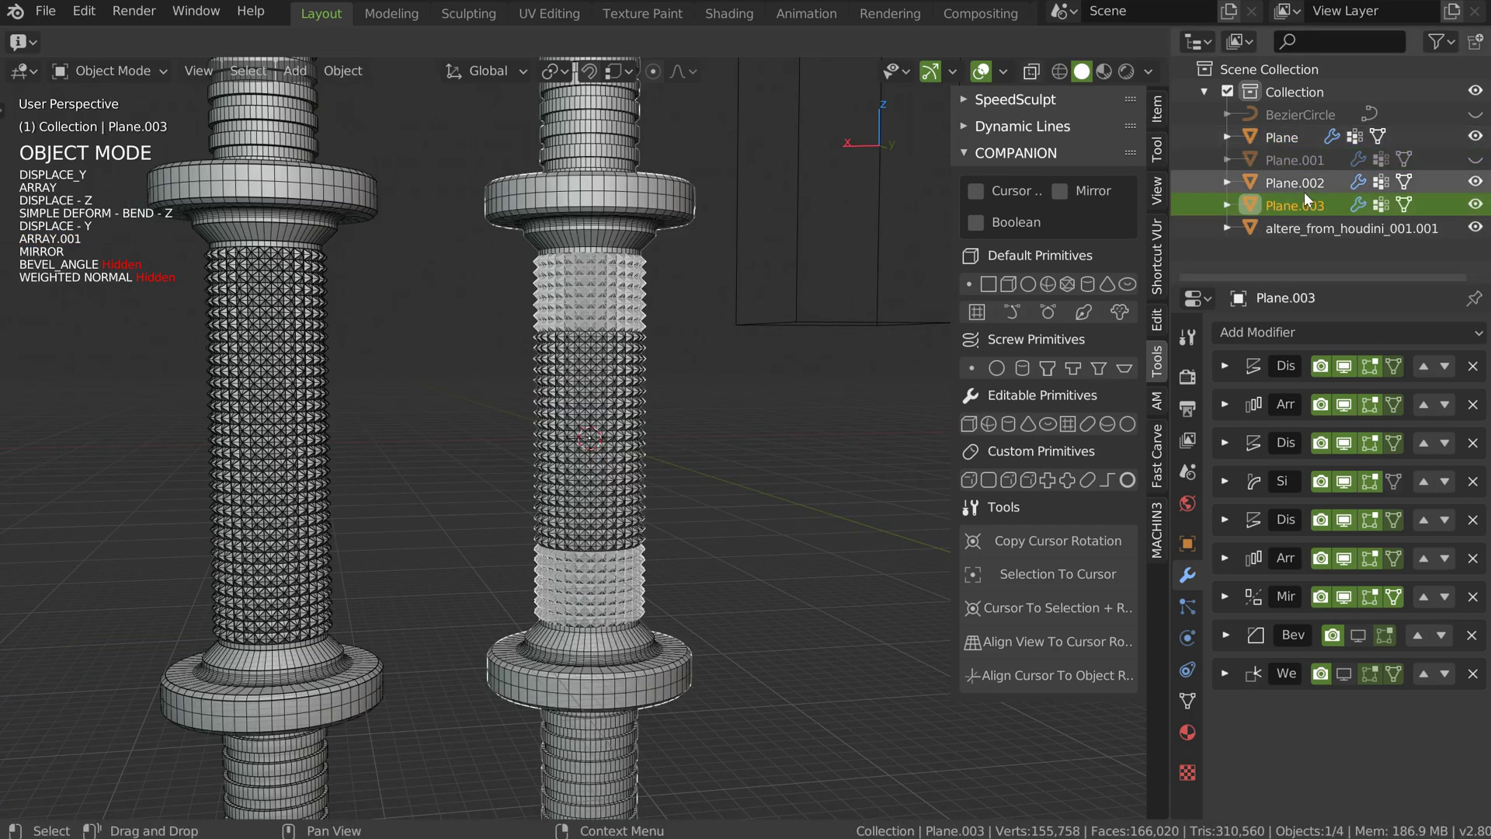
click(1298, 186)
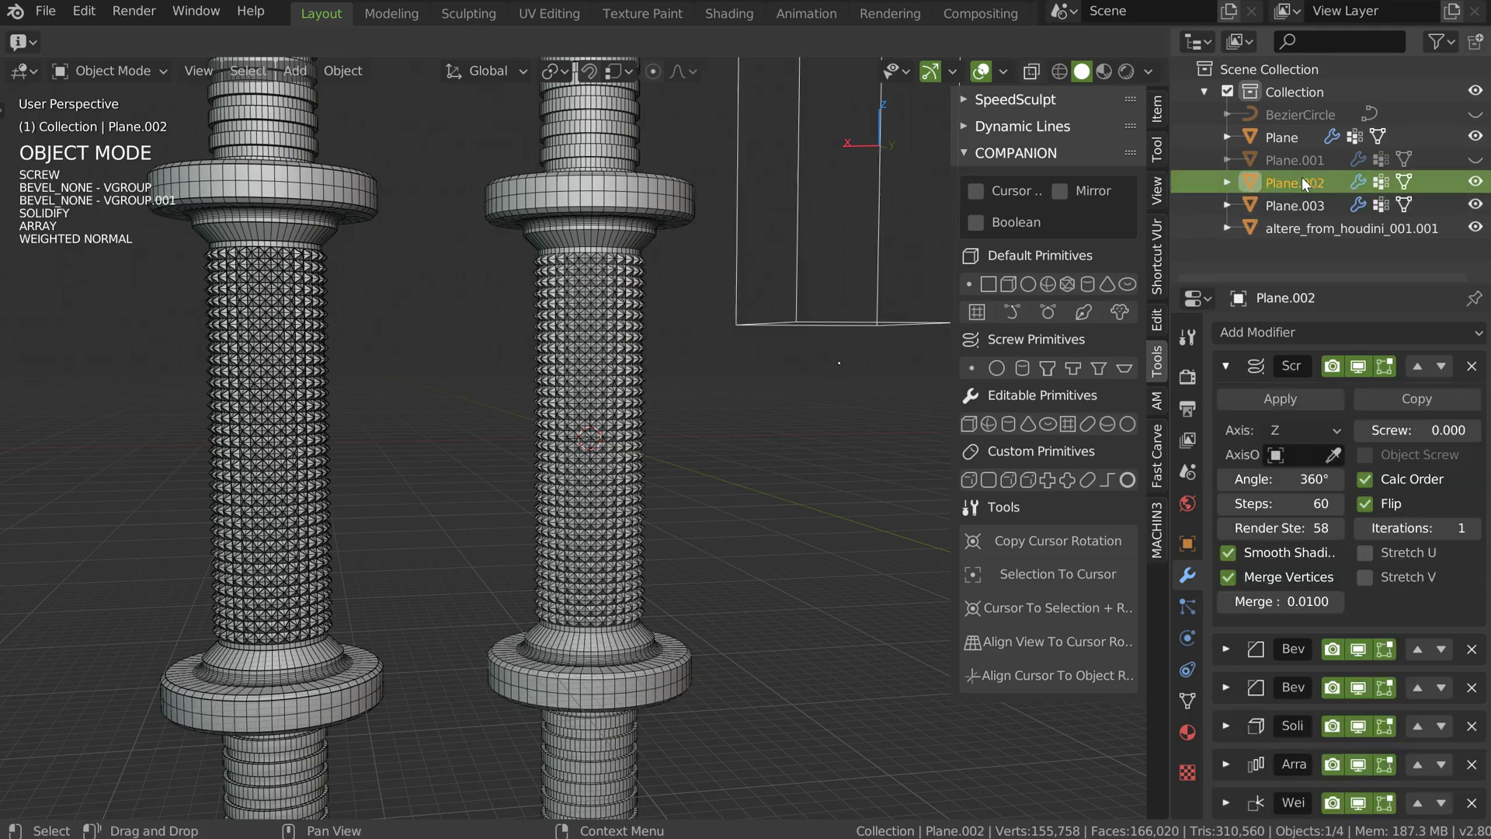
click(1475, 160)
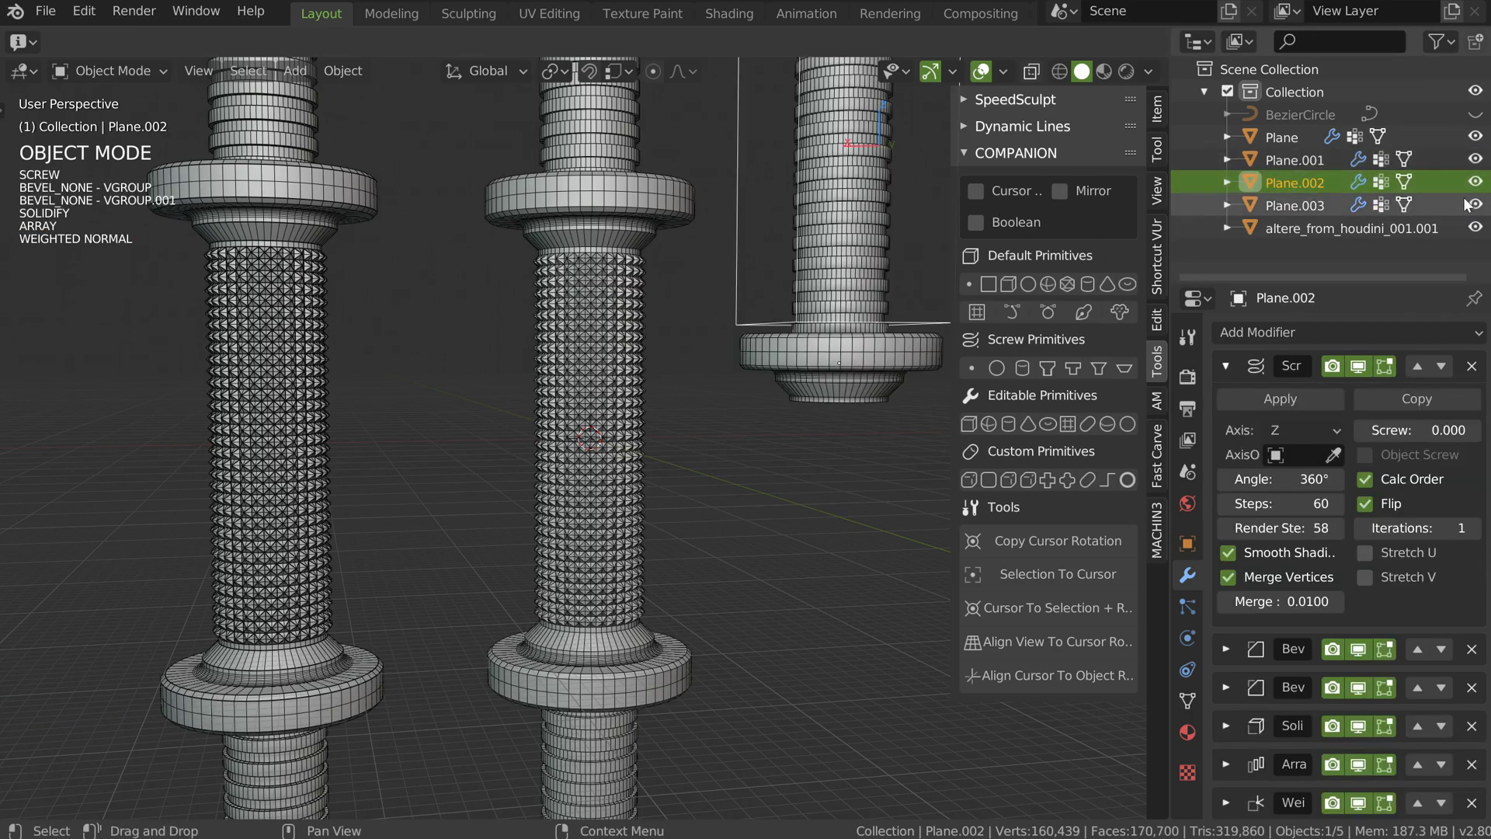
click(1476, 205)
Step: Reduce the Displace - Z strength of Plane.001 with Speedflow to bring the end collars closer to the shortened grip
click(1292, 159)
middle_drag(925, 301, 735, 298)
key(space)
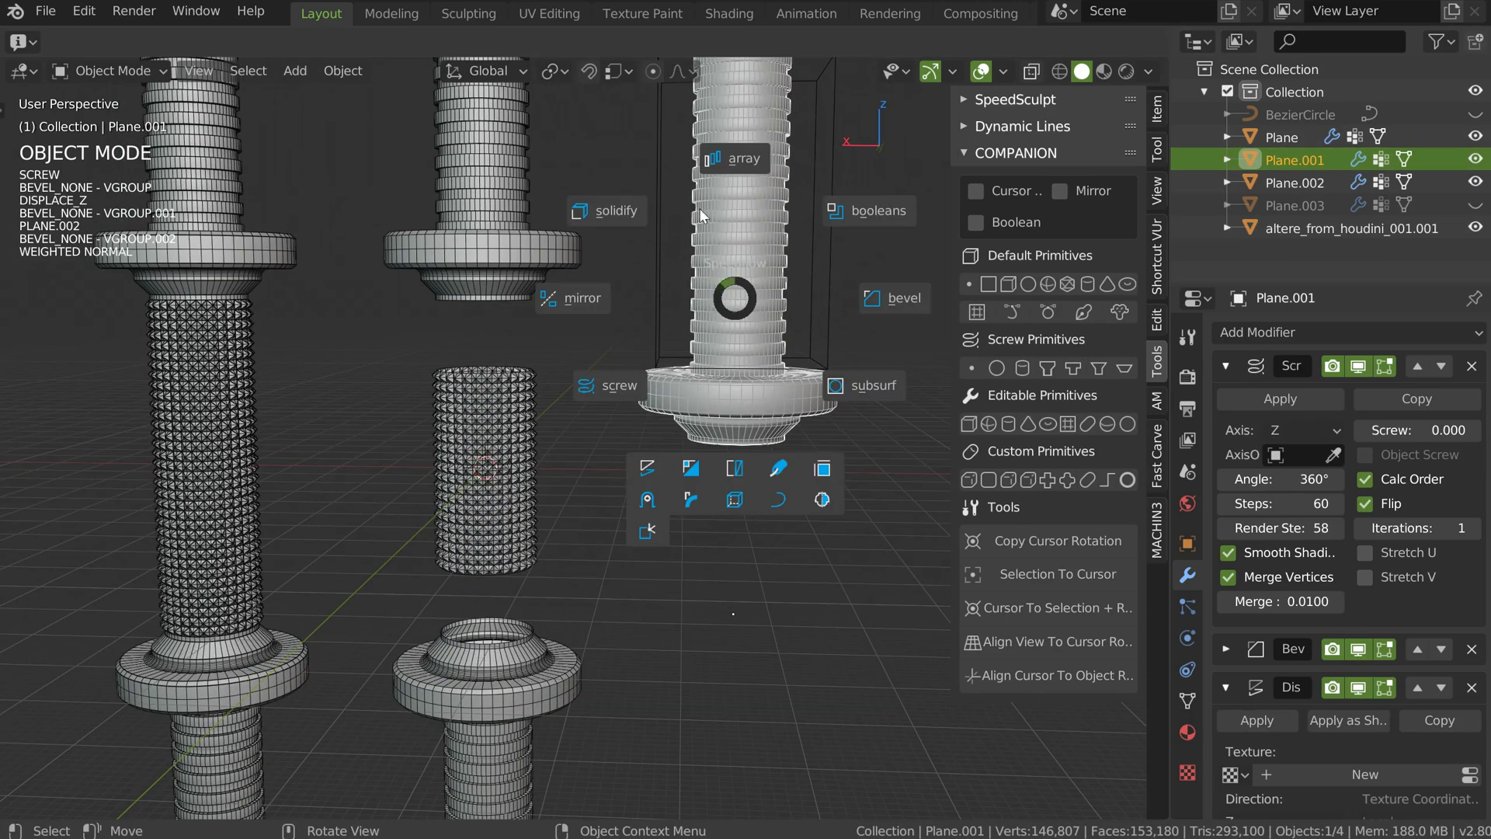
click(645, 471)
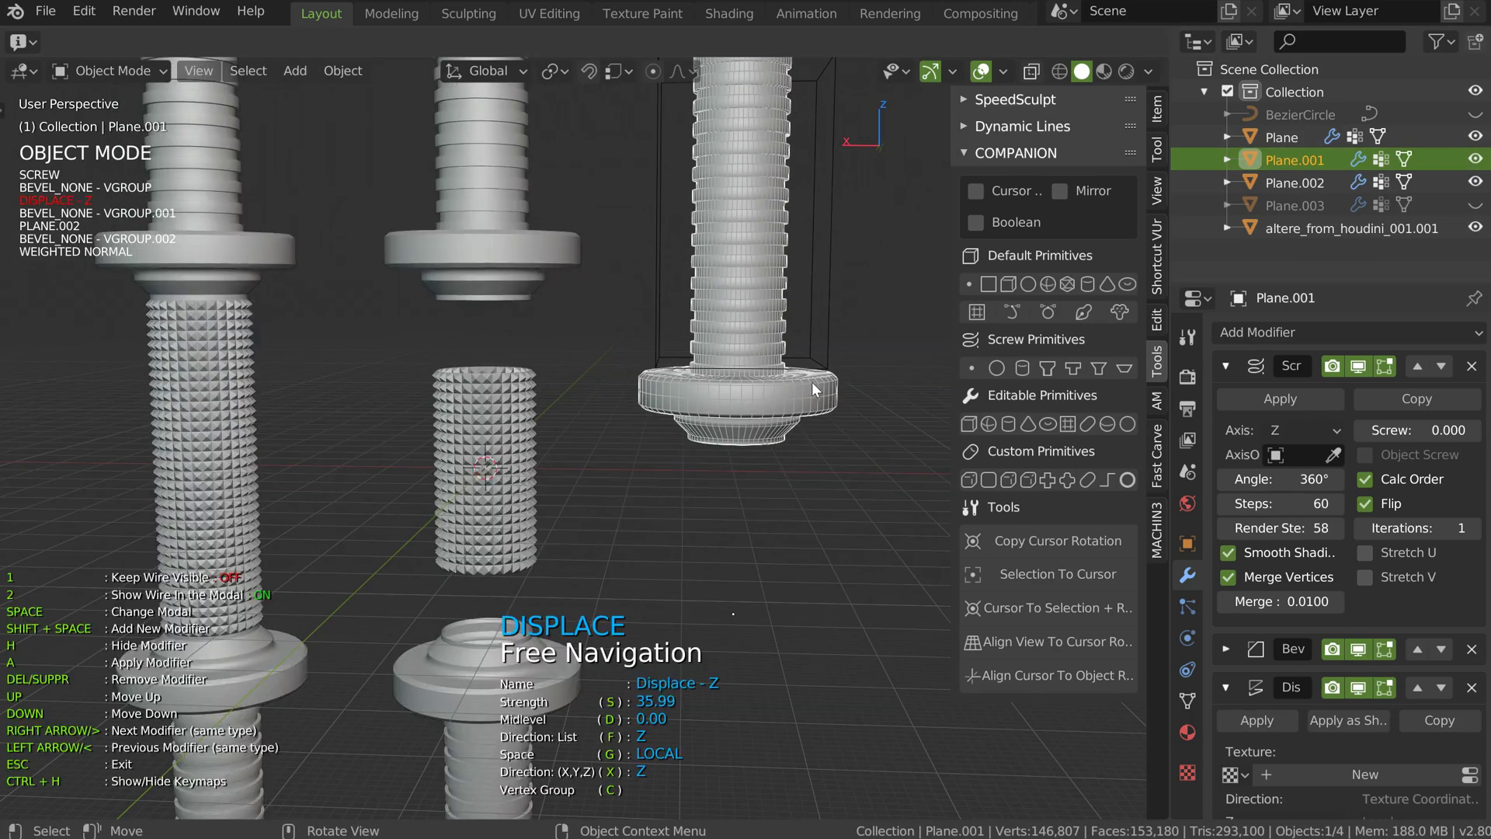
key(s)
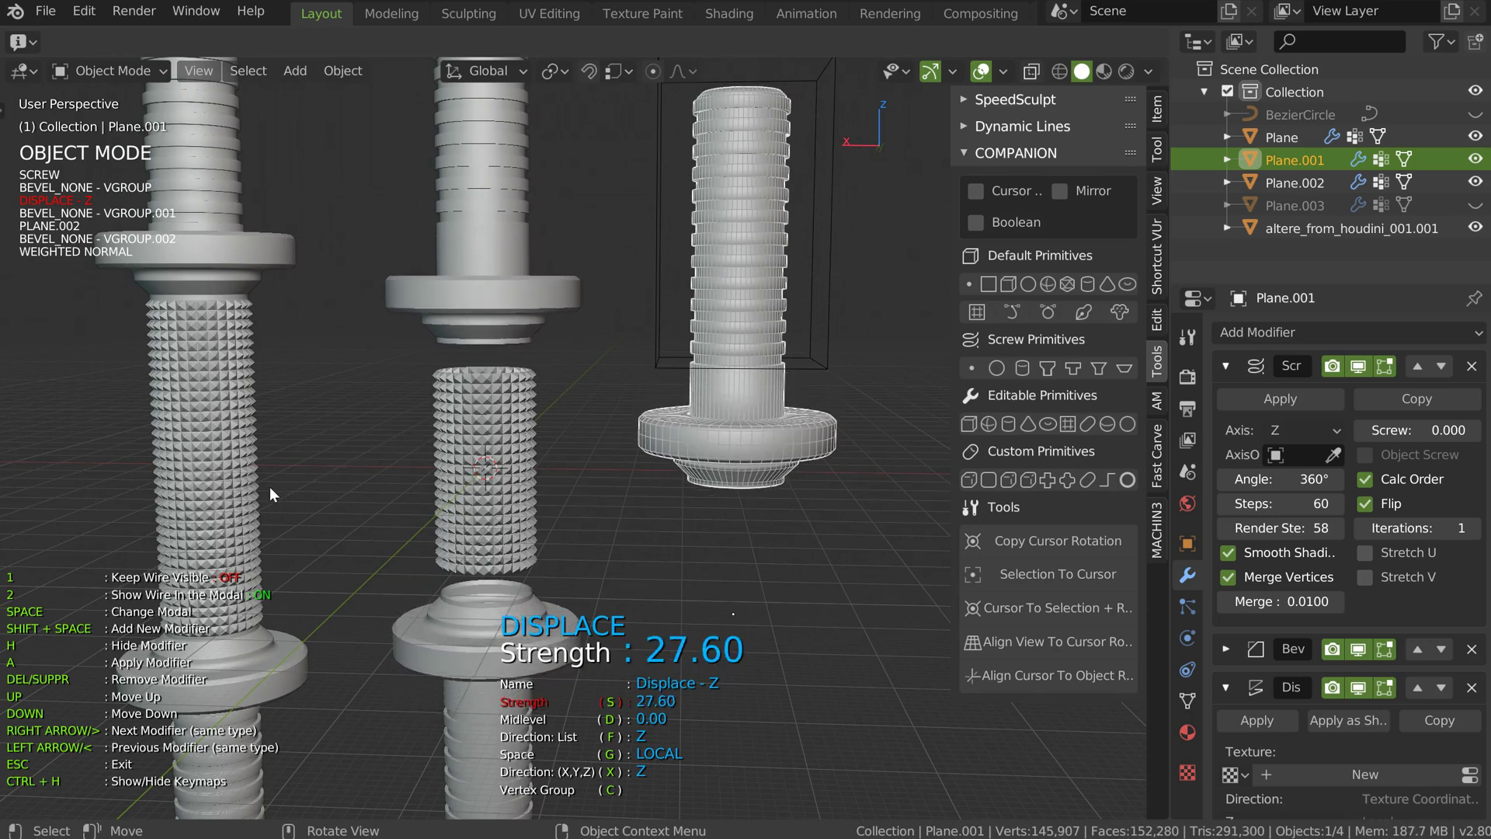
click(822, 424)
key(s)
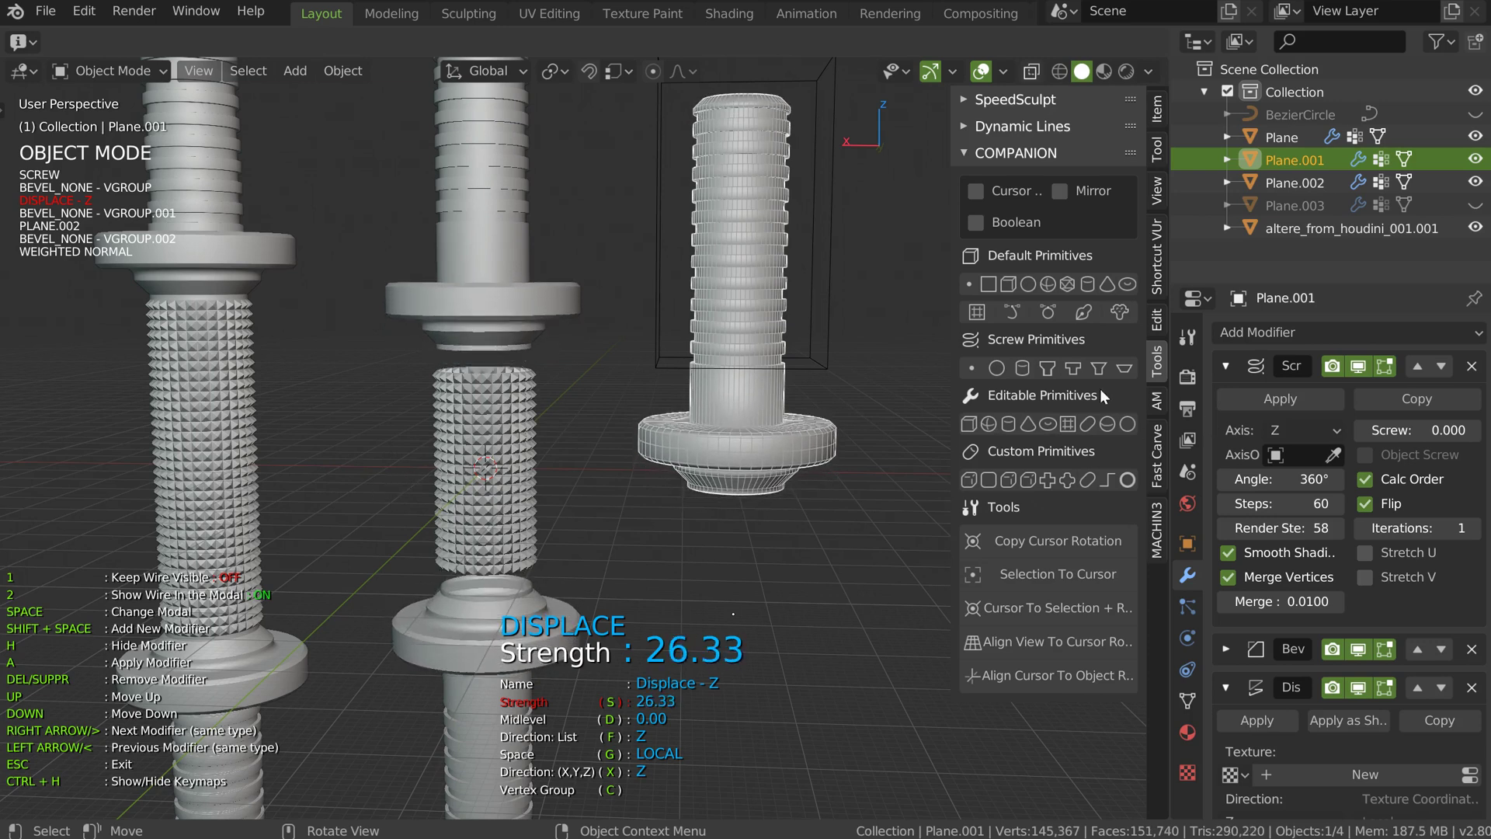
click(994, 370)
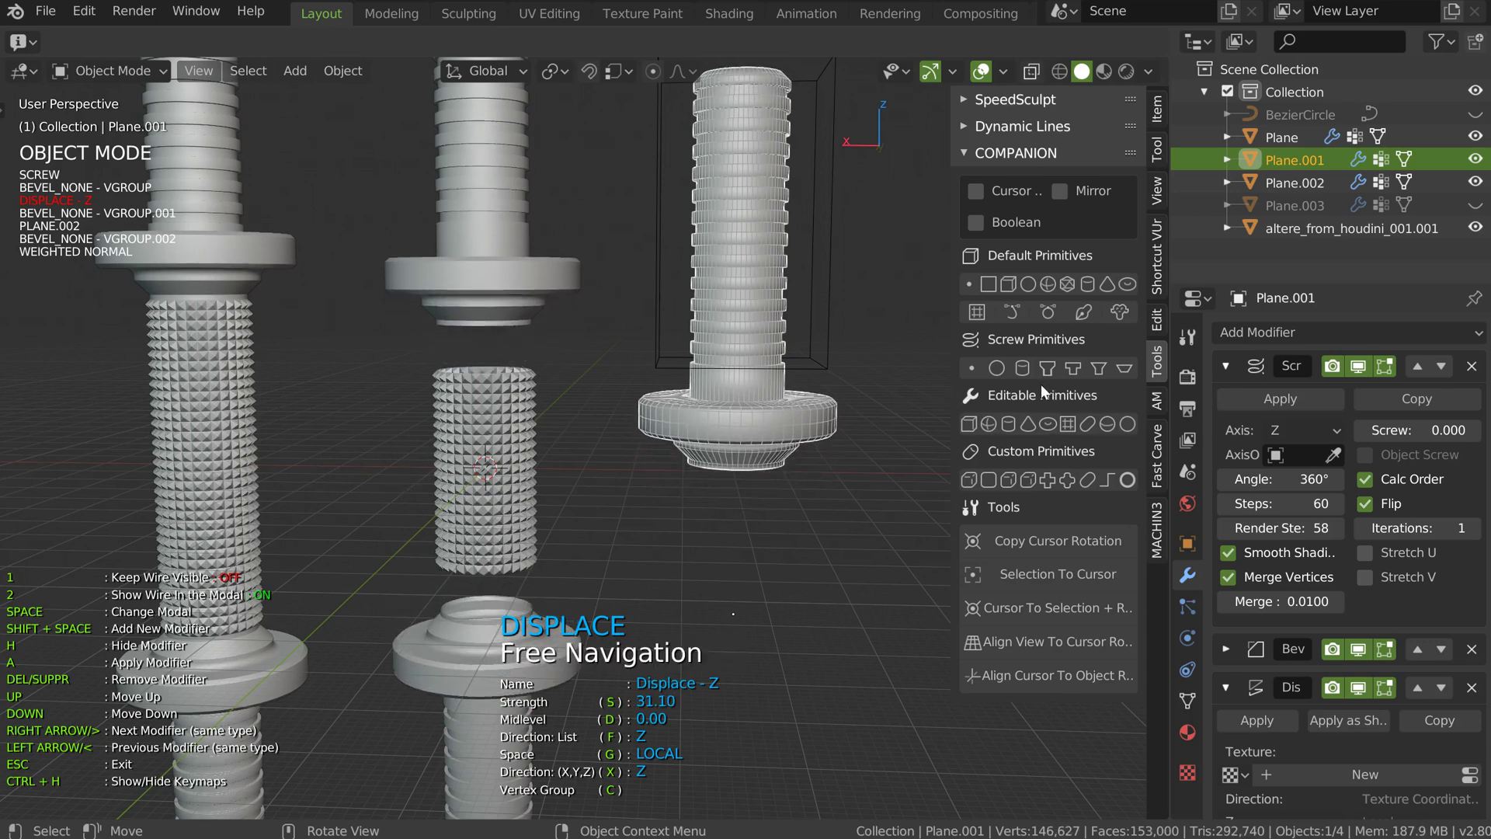
key(s)
click(985, 386)
key(Escape)
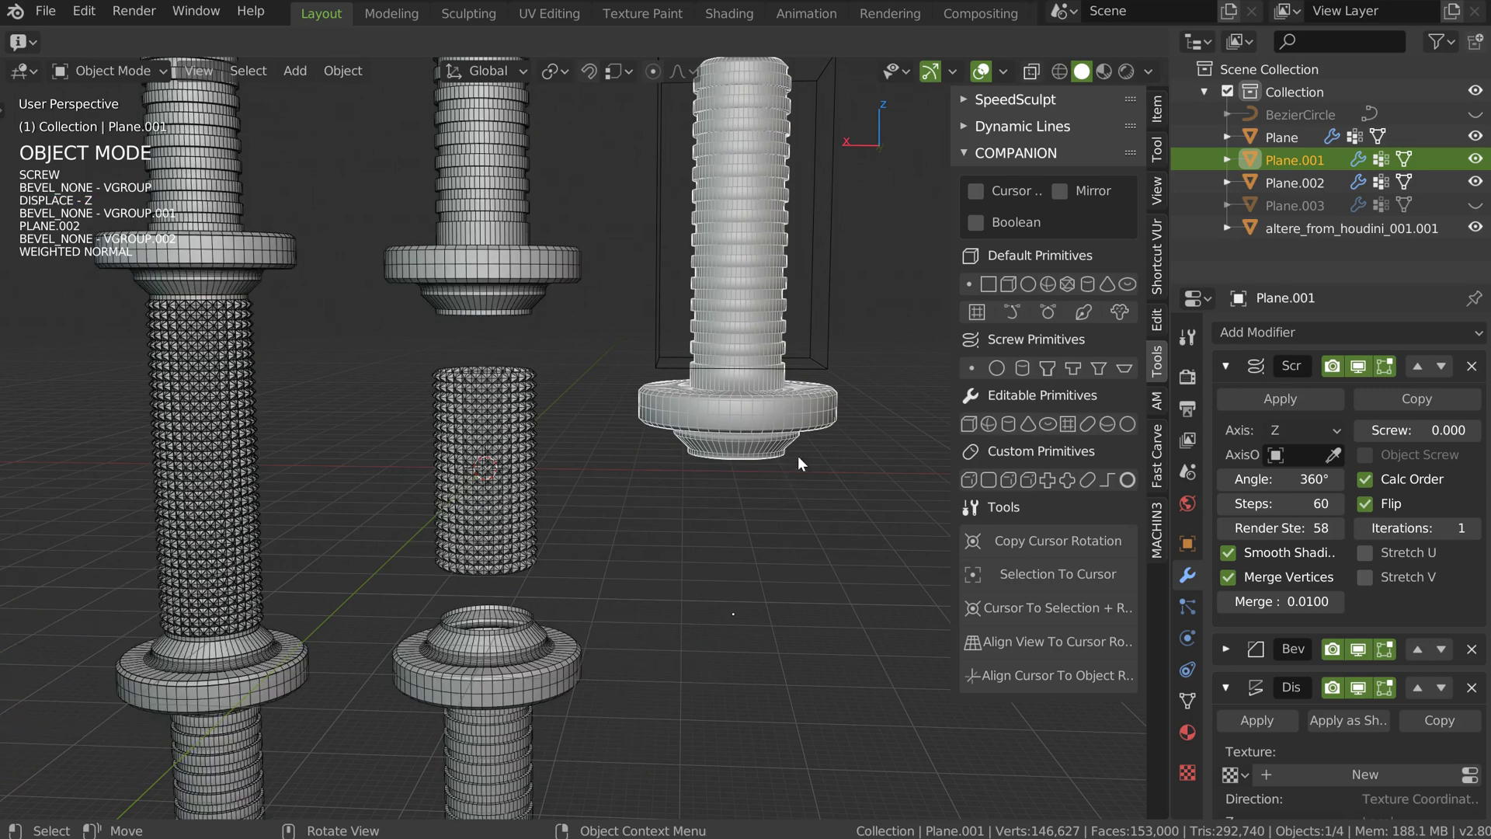
Step: In Edit Mode on Plane.001, move the profile's end vertex down along Z to extend a smooth sleeve toward the grip
middle_drag(798, 455, 824, 392)
scroll(912, 389, up, 4)
key(Tab)
click(805, 406)
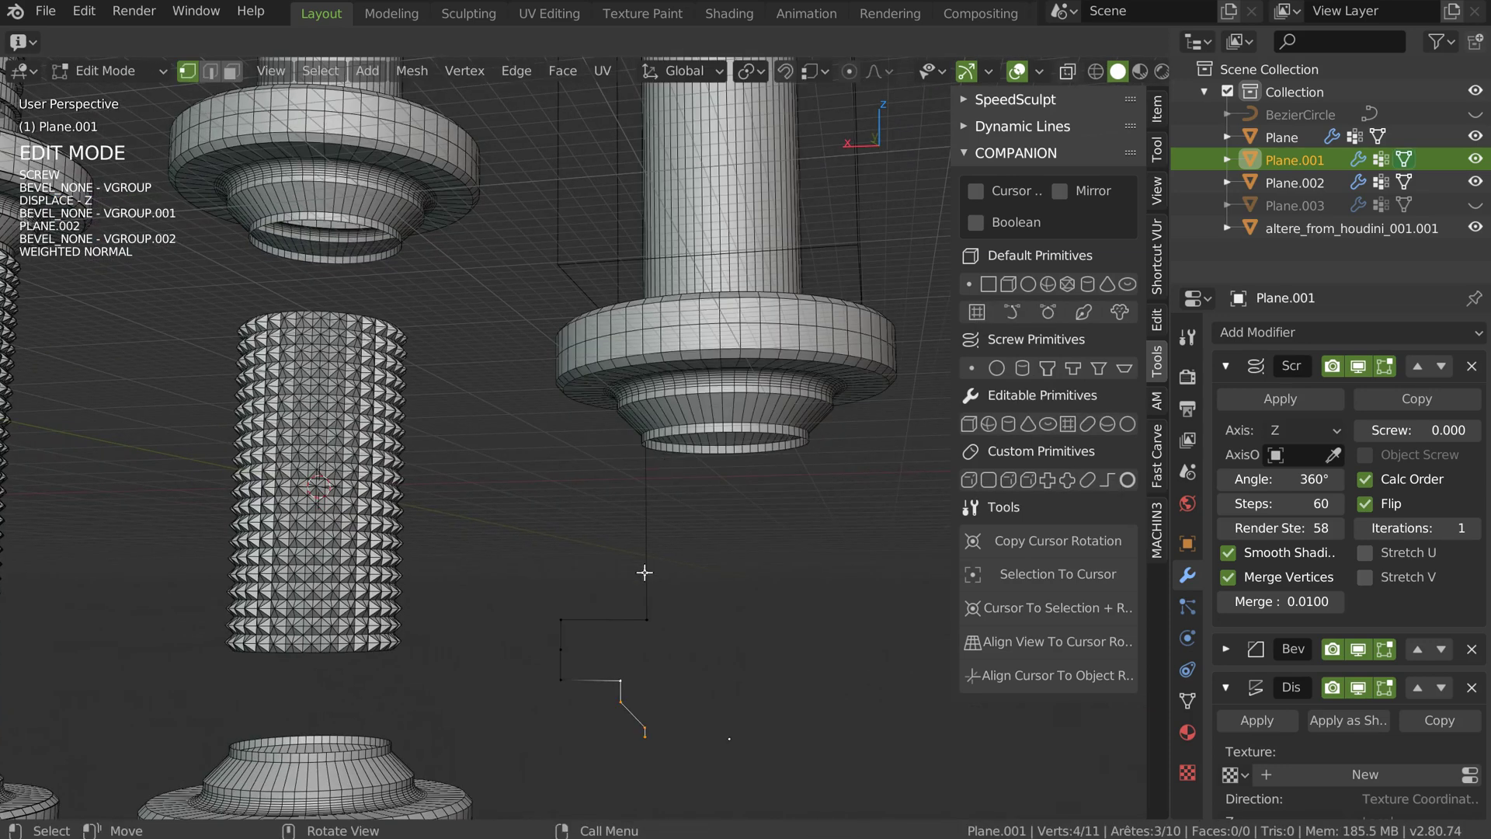
click(649, 744)
ctrl+middle_drag(729, 456, 718, 505)
middle_drag(718, 505, 682, 331)
key(g)
key(z)
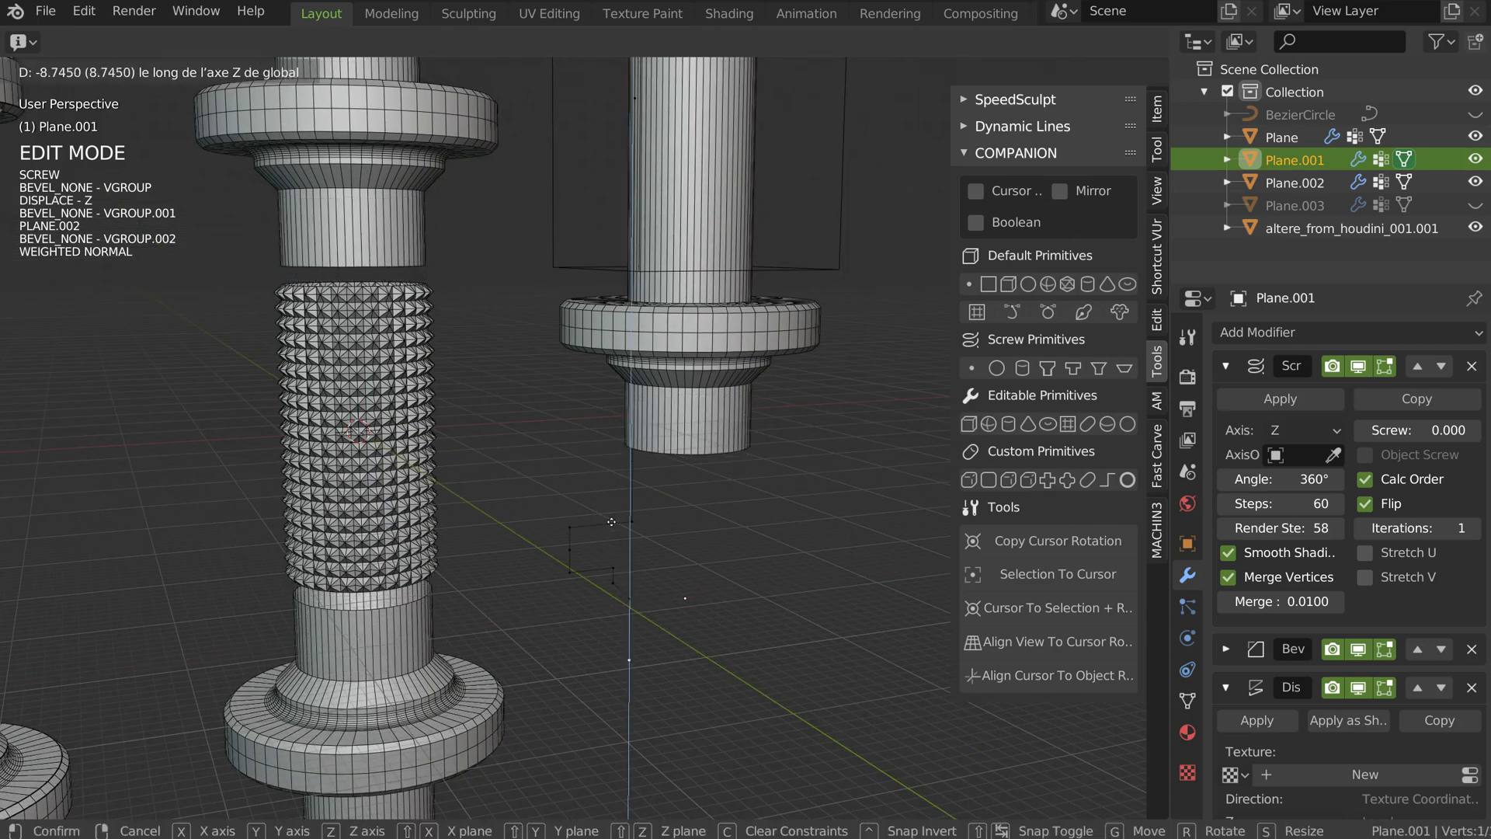
click(550, 594)
Step: Fine-tune the profile's end vertex along Z so the sleeve edge meets the first row of studs
scroll(470, 336, up, 6)
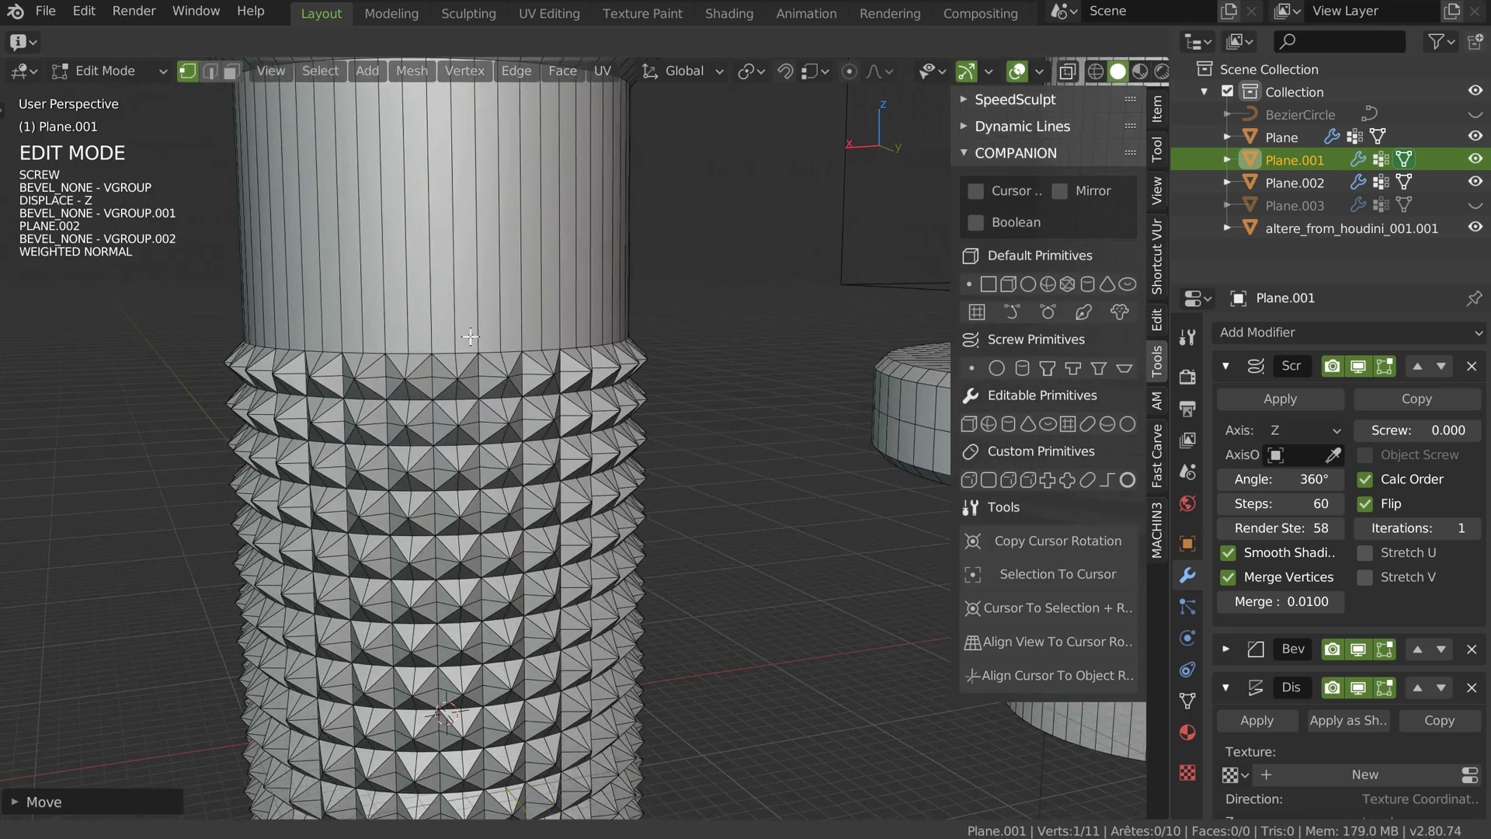
scroll(469, 335, up, 3)
key(g)
key(z)
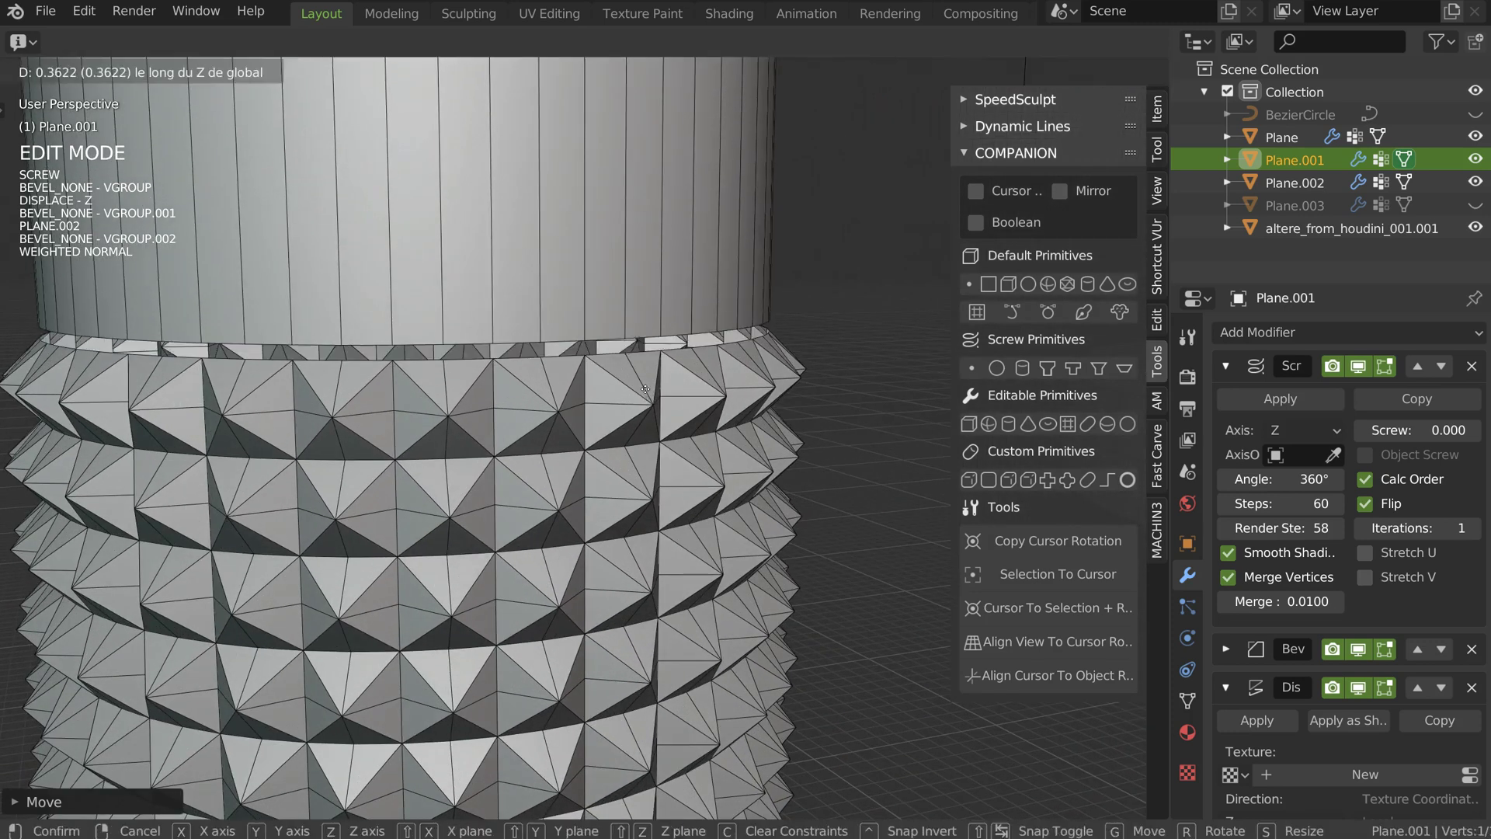
click(586, 440)
scroll(705, 309, down, 5)
scroll(706, 310, down, 5)
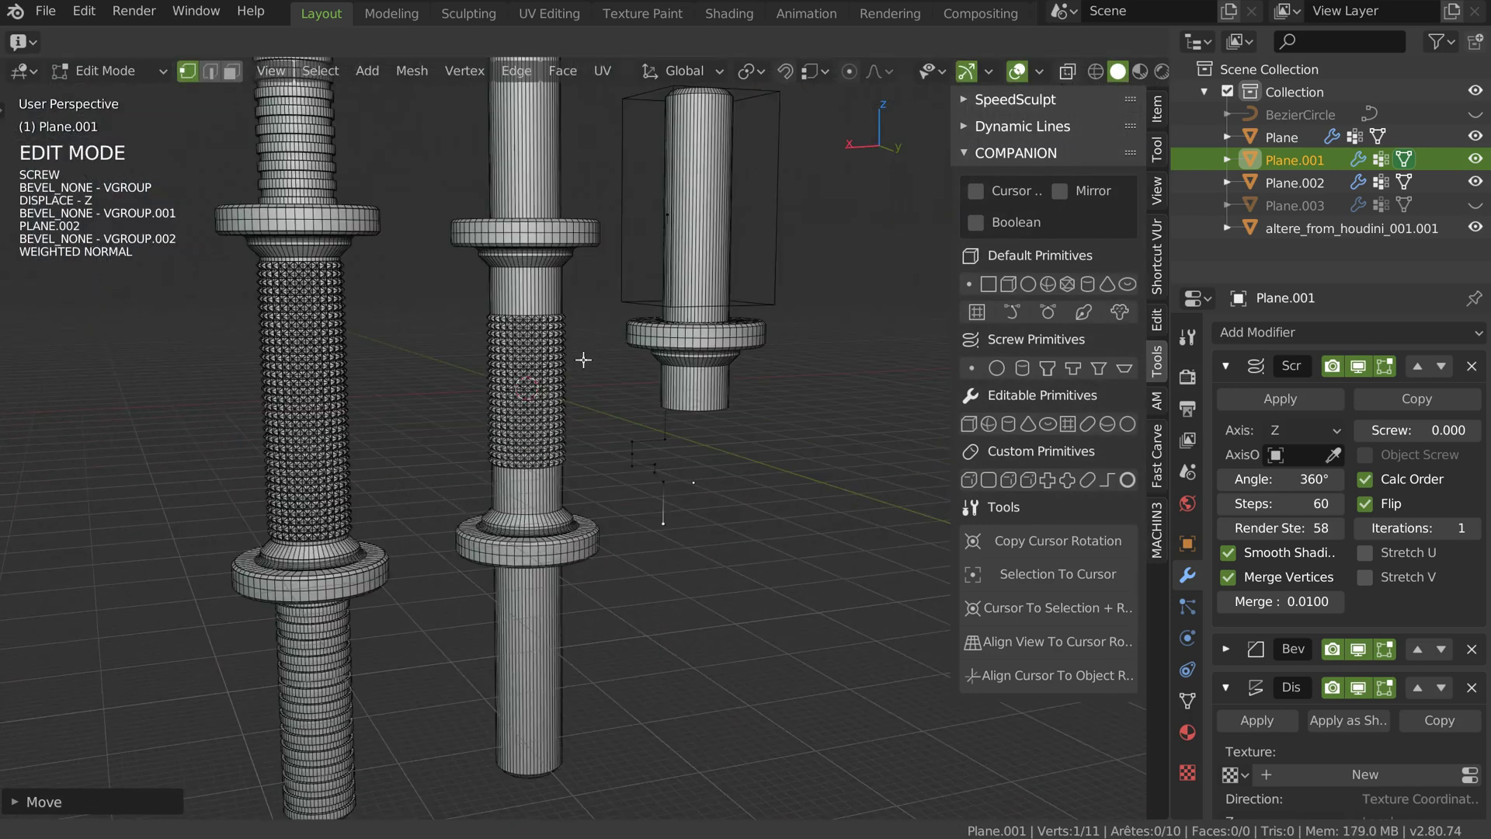
Step: Select the profile vertices except the end one, raise them along Z to lengthen the sleeves, and return to Object Mode
scroll(691, 349, up, 2)
middle_drag(643, 490, 605, 487)
mouse_move(612, 496)
ctrl+right_down()
mouse_move(799, 257)
mouse_move(582, 187)
mouse_move(590, 458)
ctrl+right_up()
key(g)
key(z)
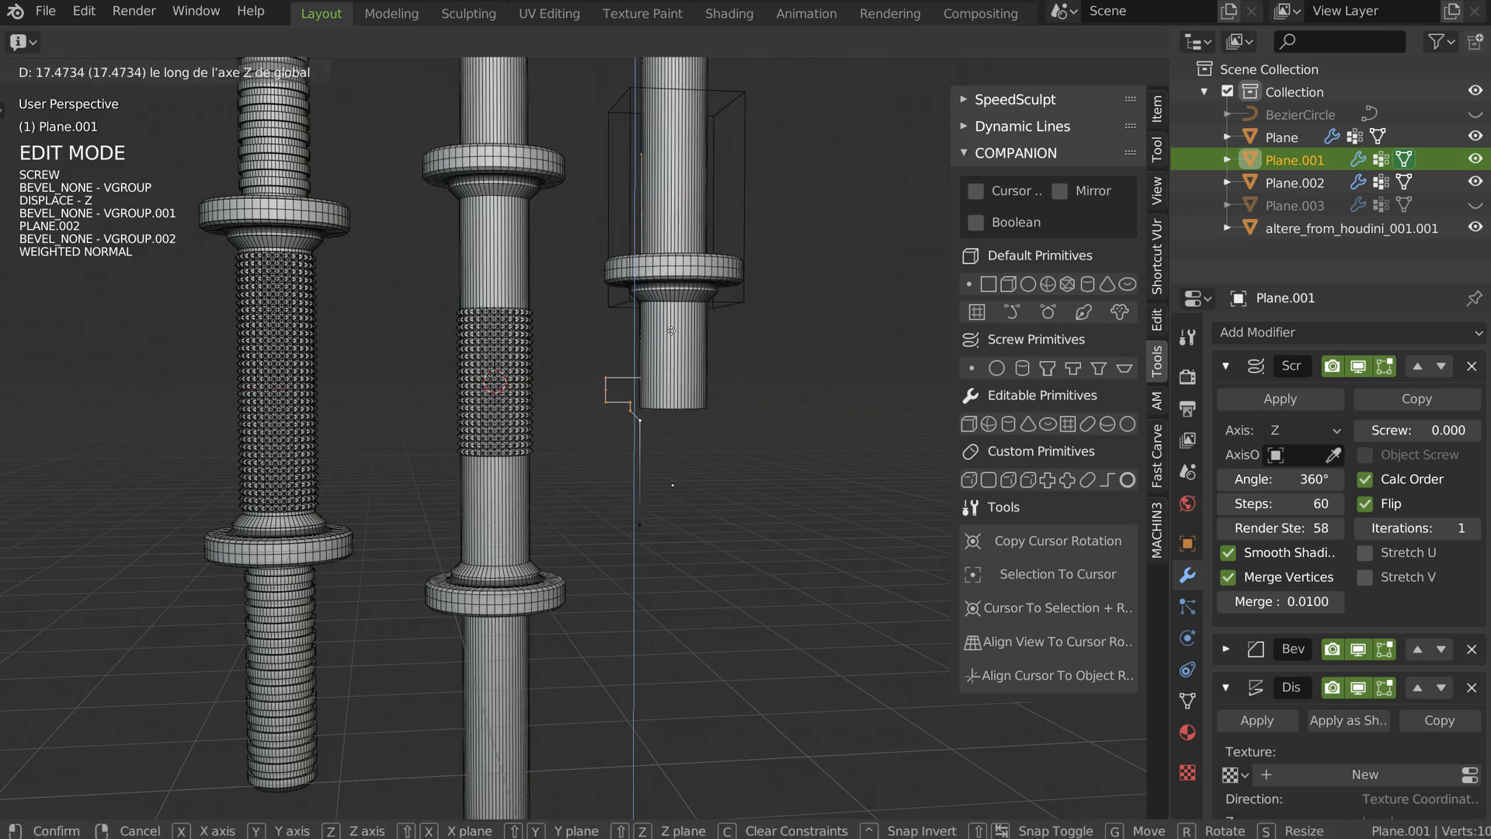
click(668, 392)
middle_drag(622, 349, 667, 396)
key(Tab)
Step: Select the modified Plane handle and export it as the Wavefront OBJ altere_from_blender_2_001.obj into E:\houdini_workflow
click(665, 261)
click(515, 353)
middle_drag(498, 371, 605, 365)
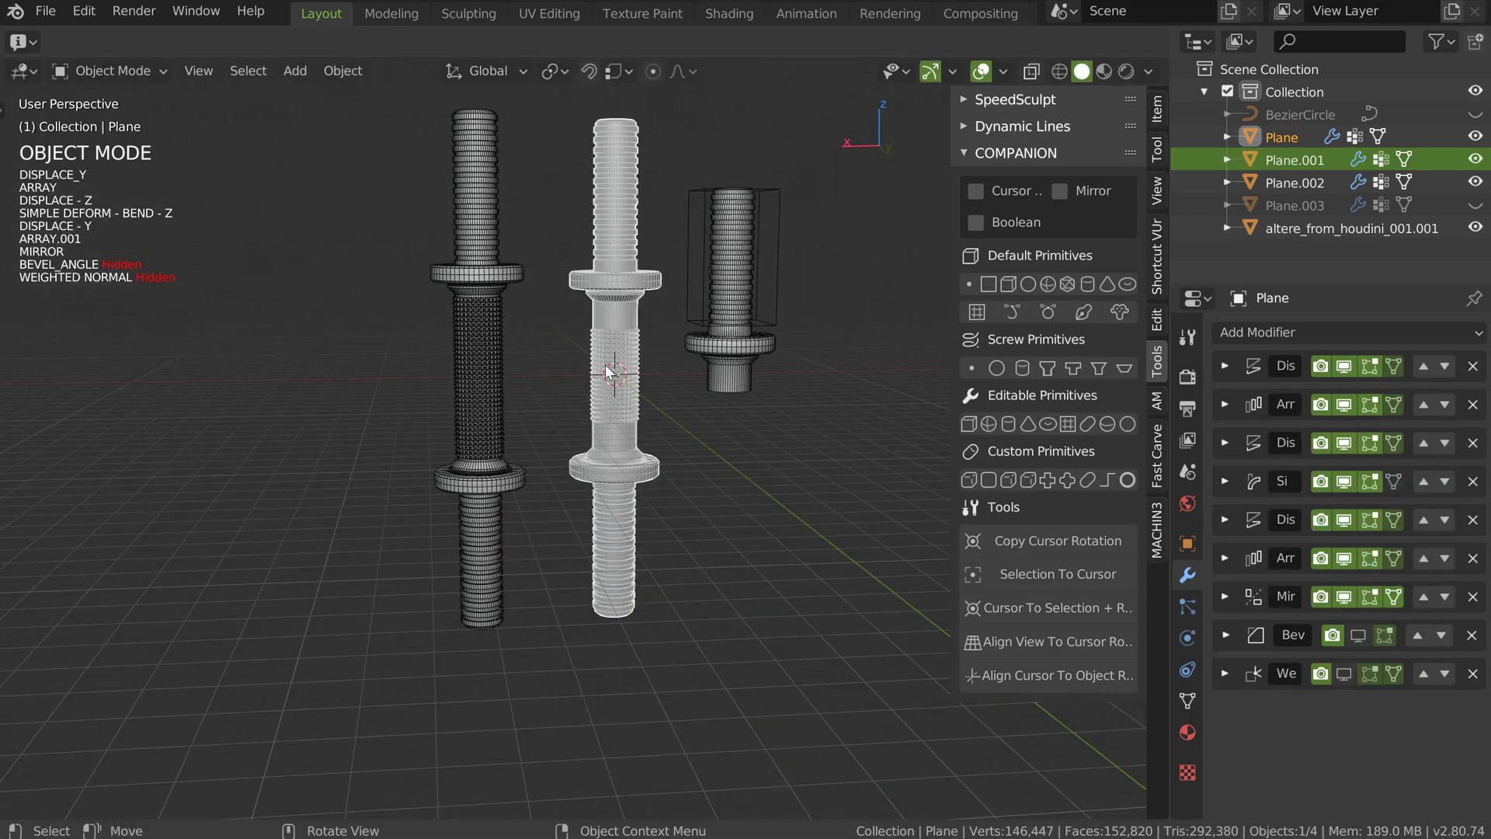
click(45, 11)
mouse_move(95, 342)
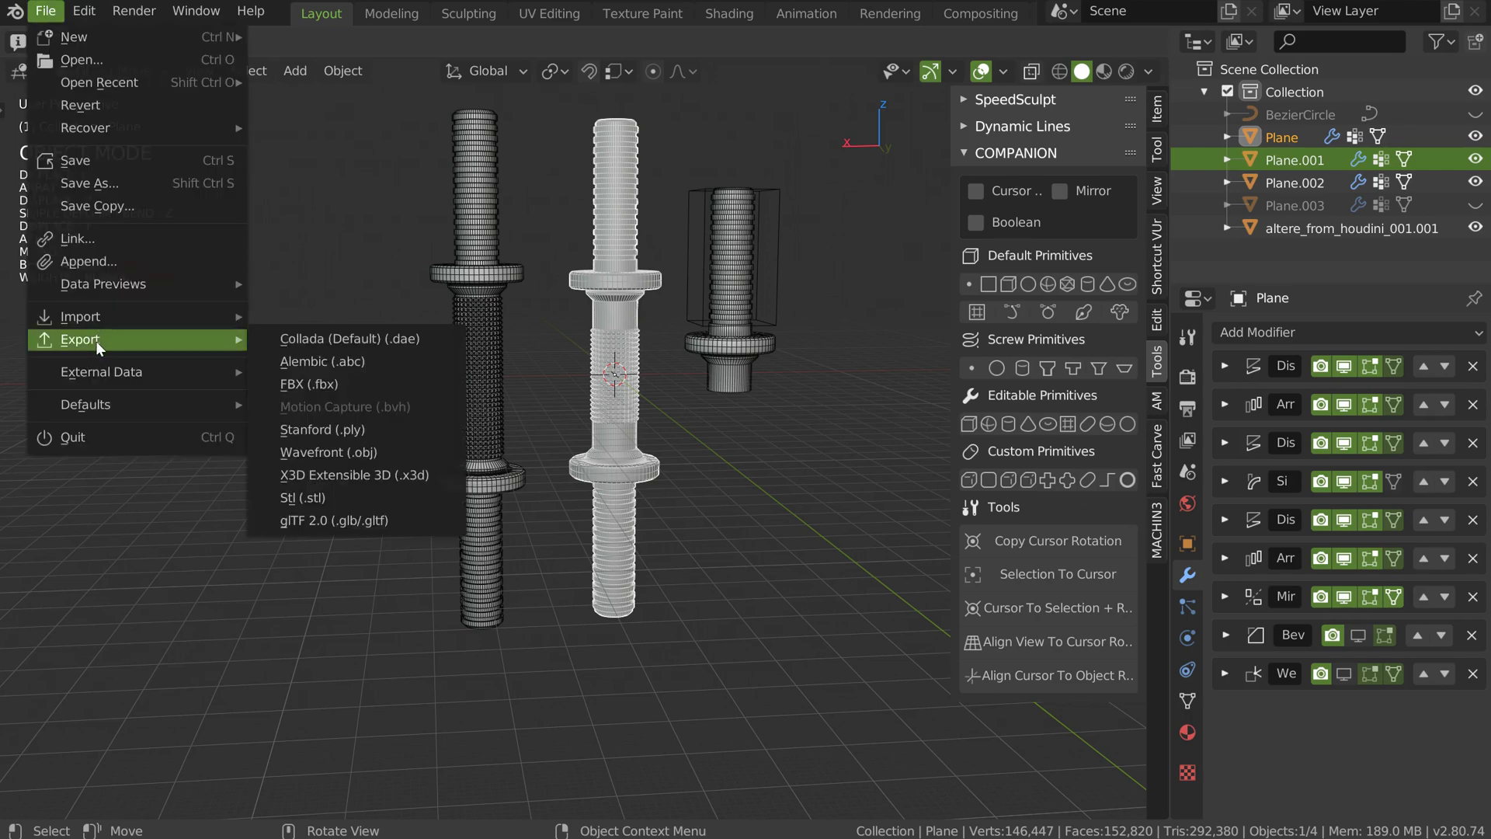
click(325, 452)
click(435, 97)
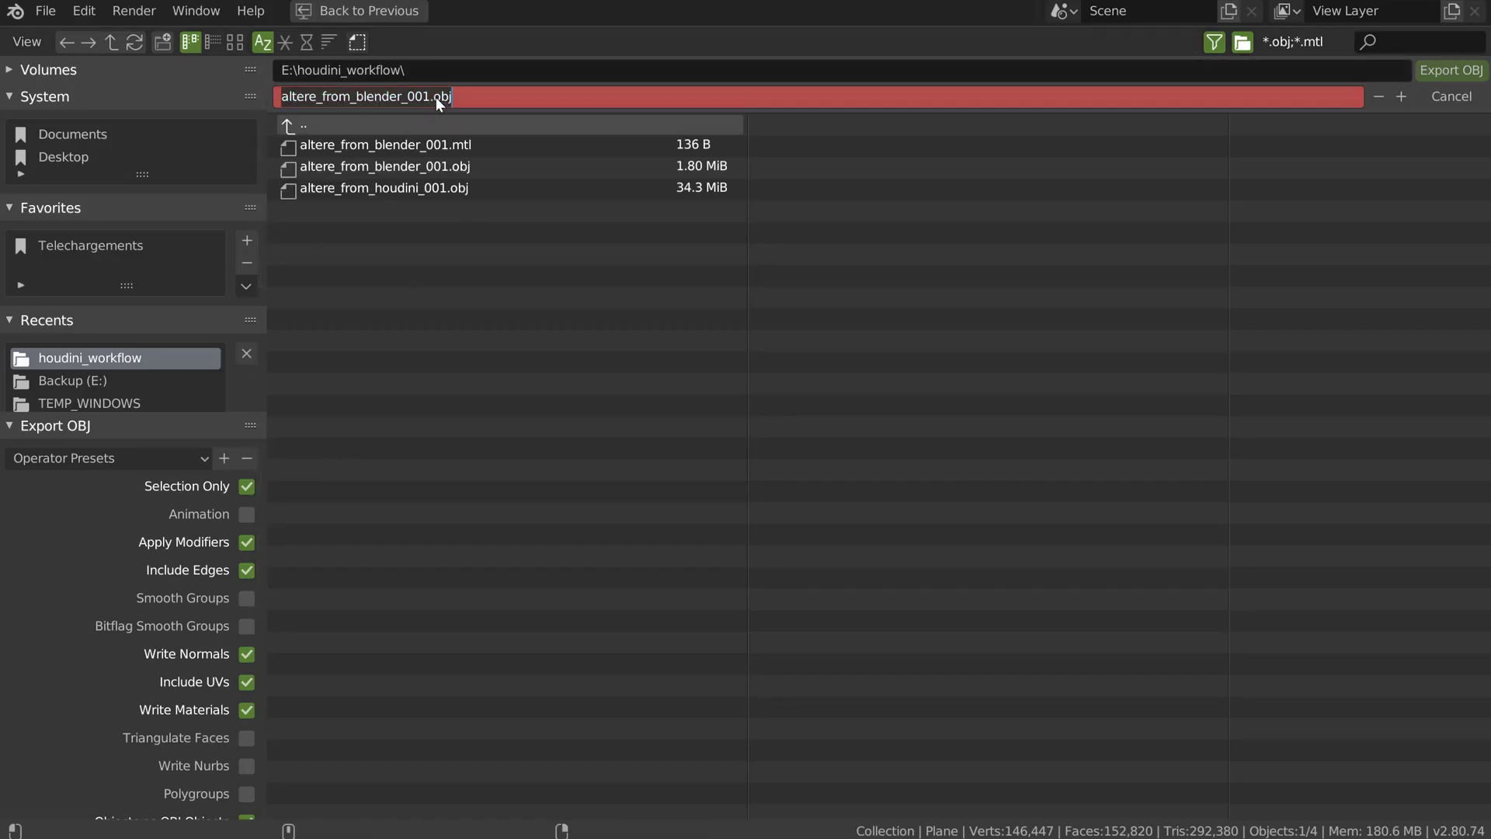
drag(406, 98, 435, 96)
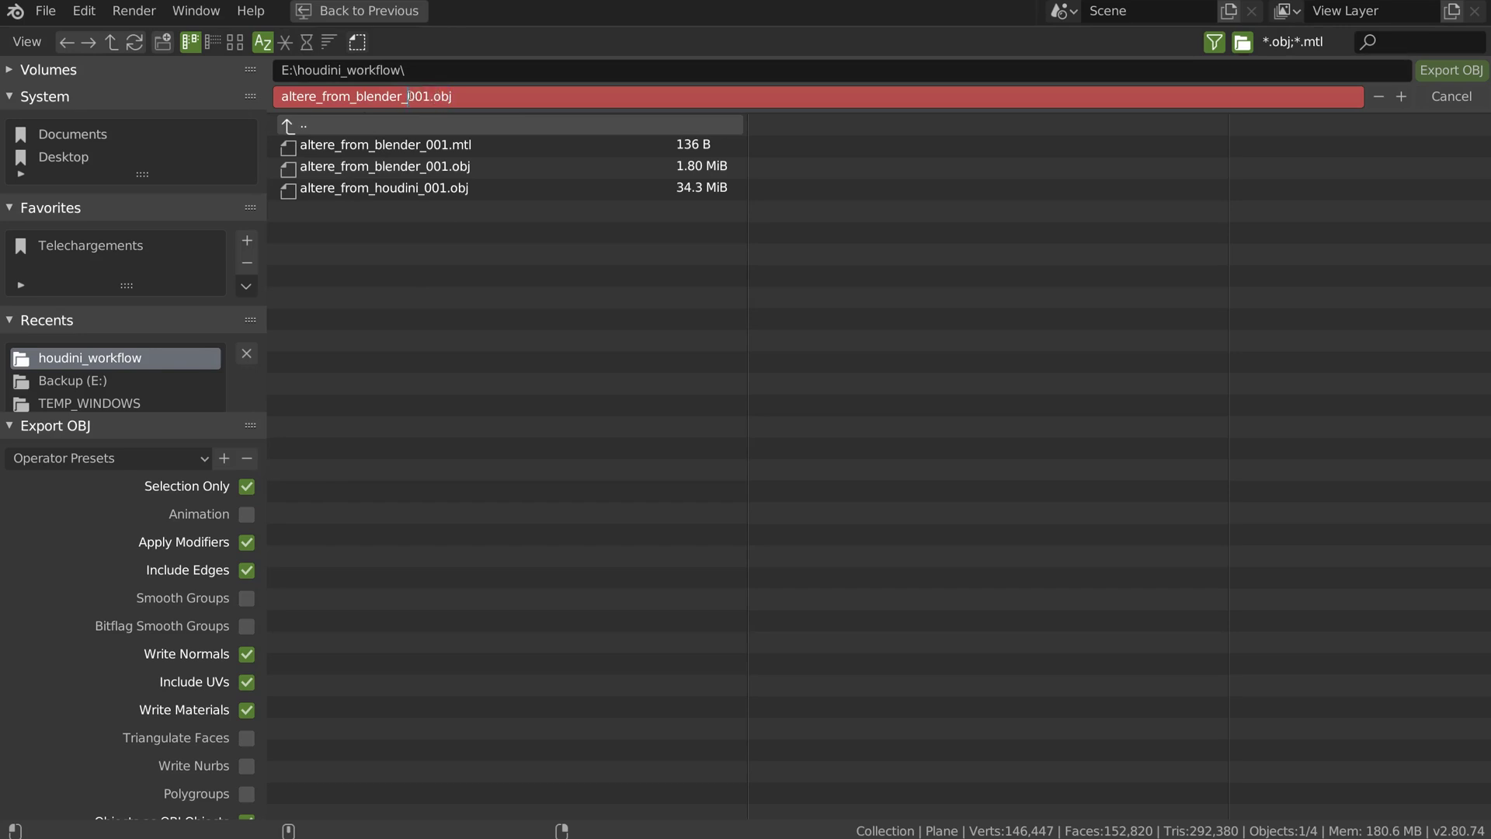
click(417, 82)
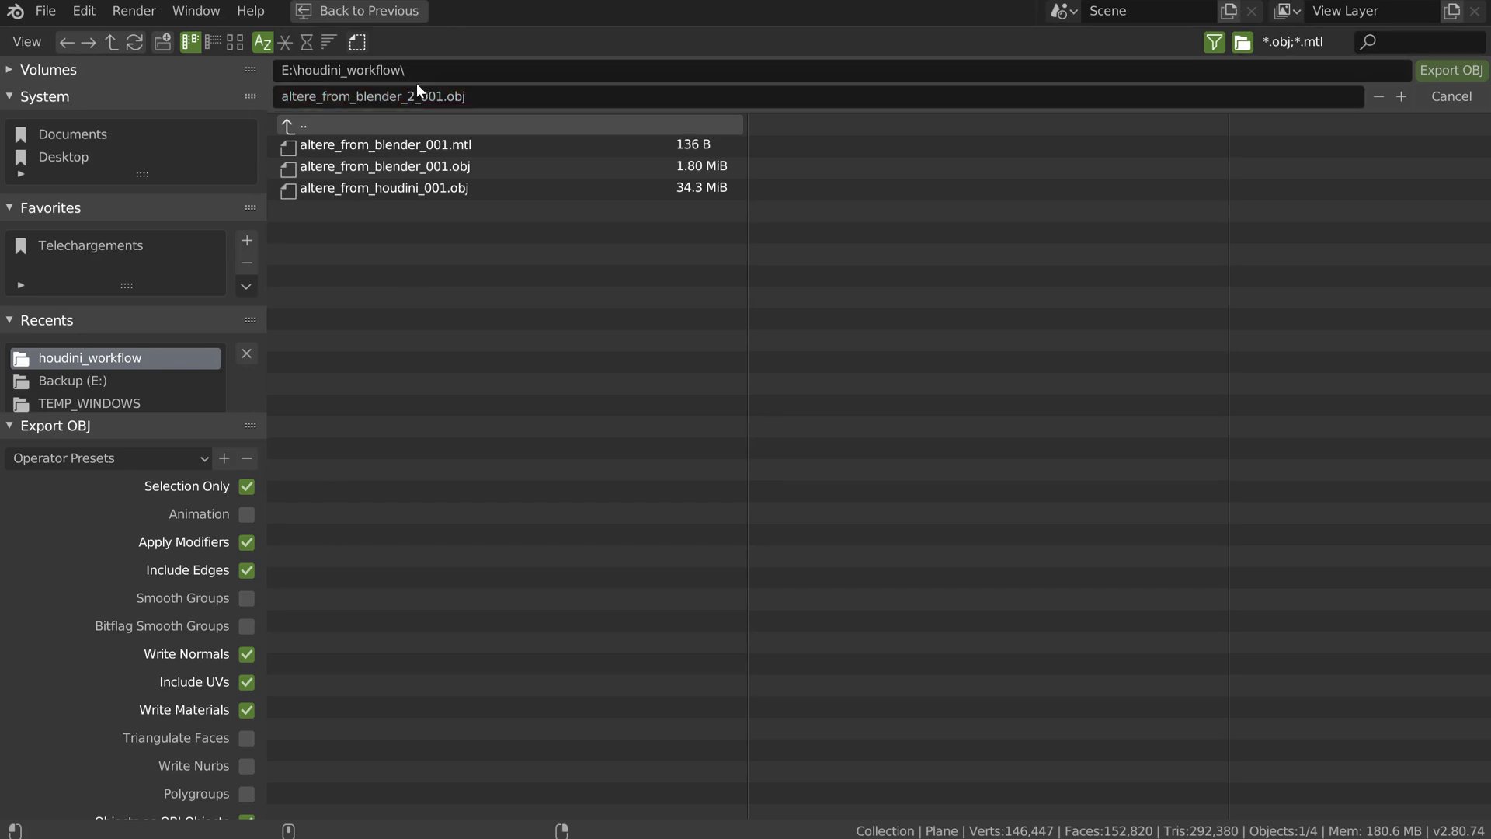
scroll(49, 514, down, 5)
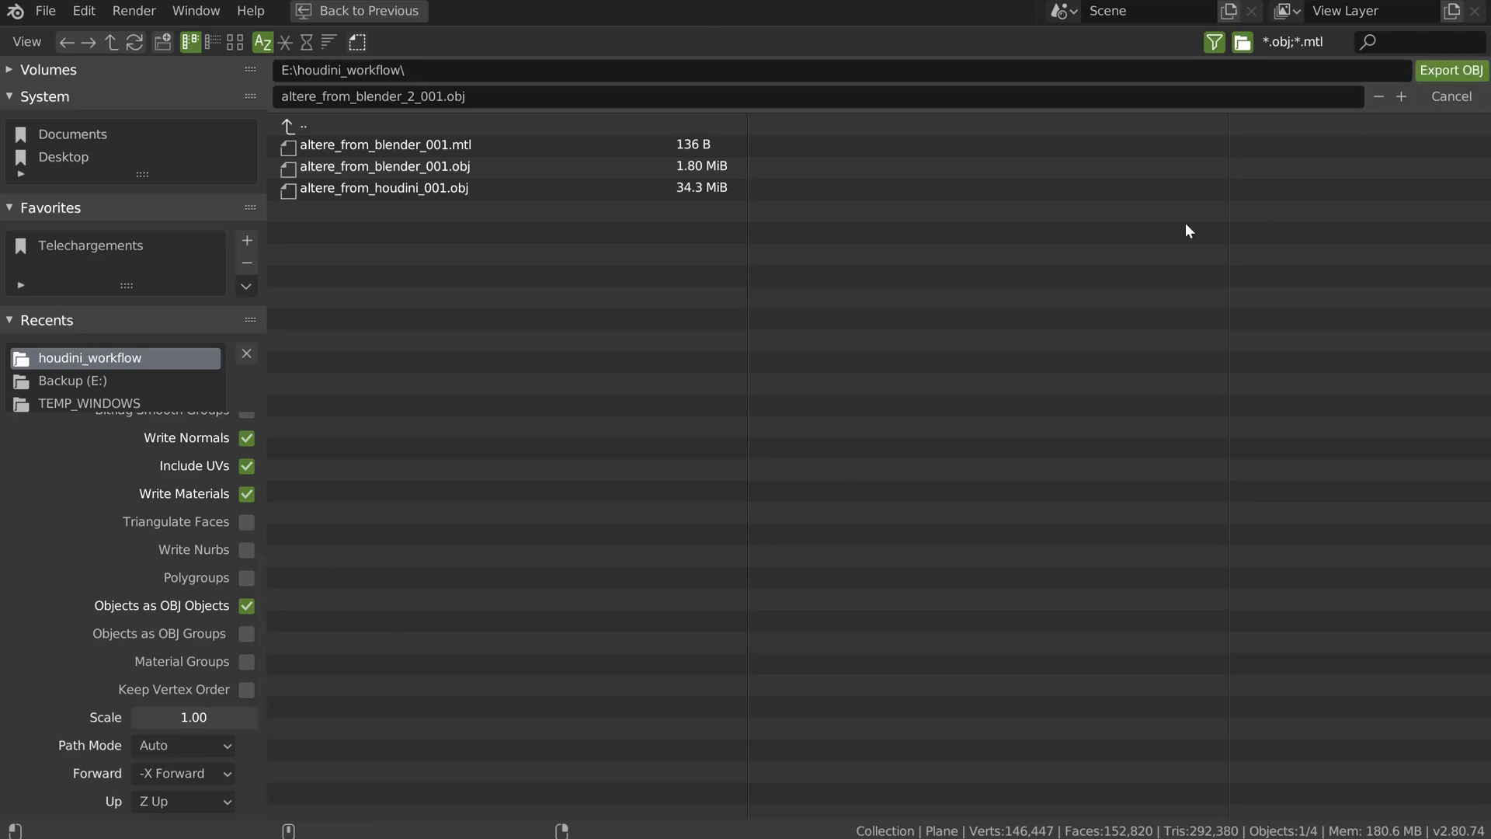
key(Return)
Step: Switch to Houdini and point the File node's geometry file to altere_from_blender_2_001.obj
key(alt+Tab)
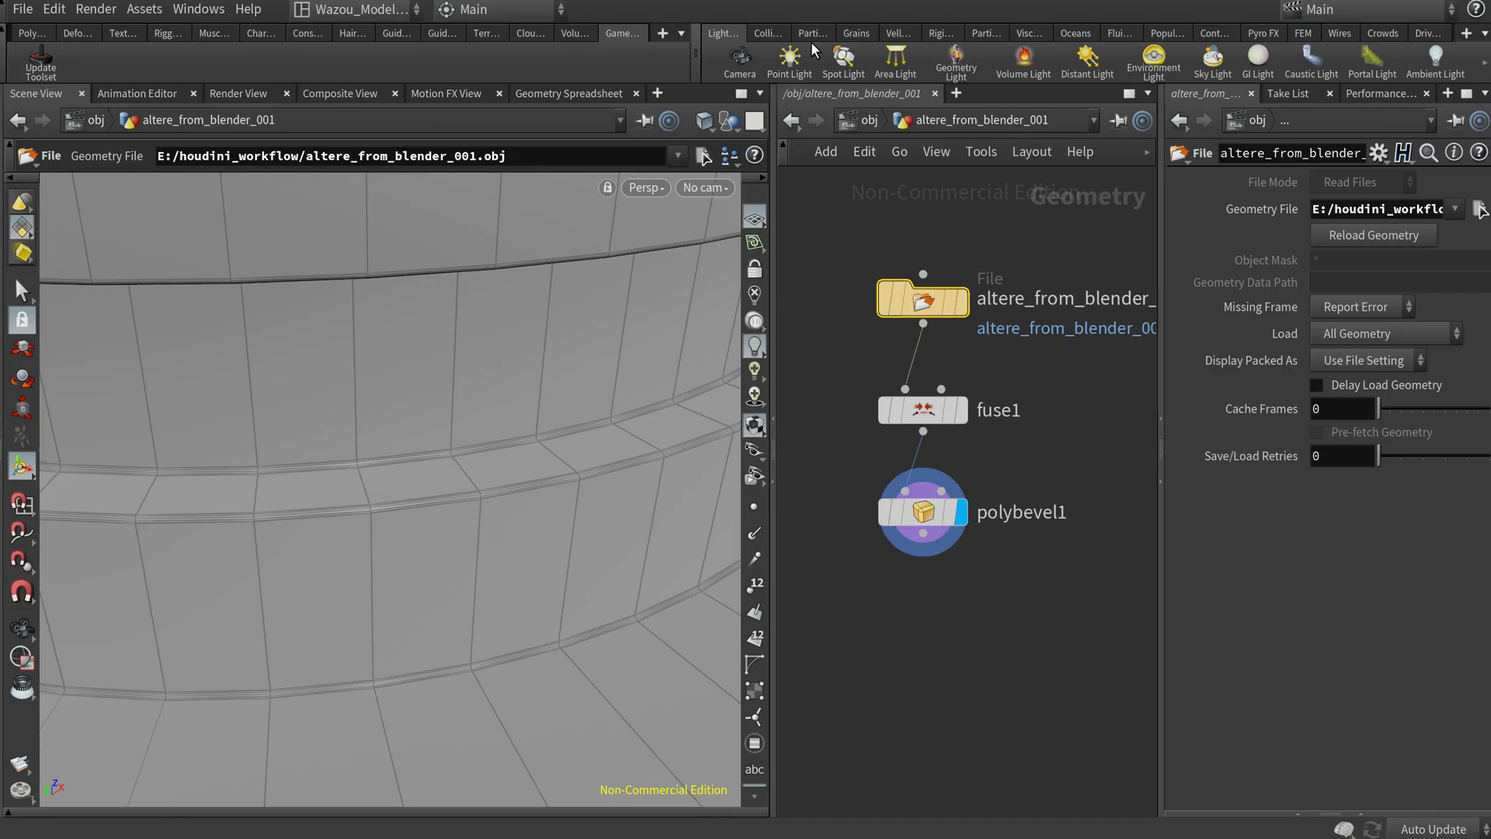
click(1063, 482)
middle_drag(1061, 431, 1008, 423)
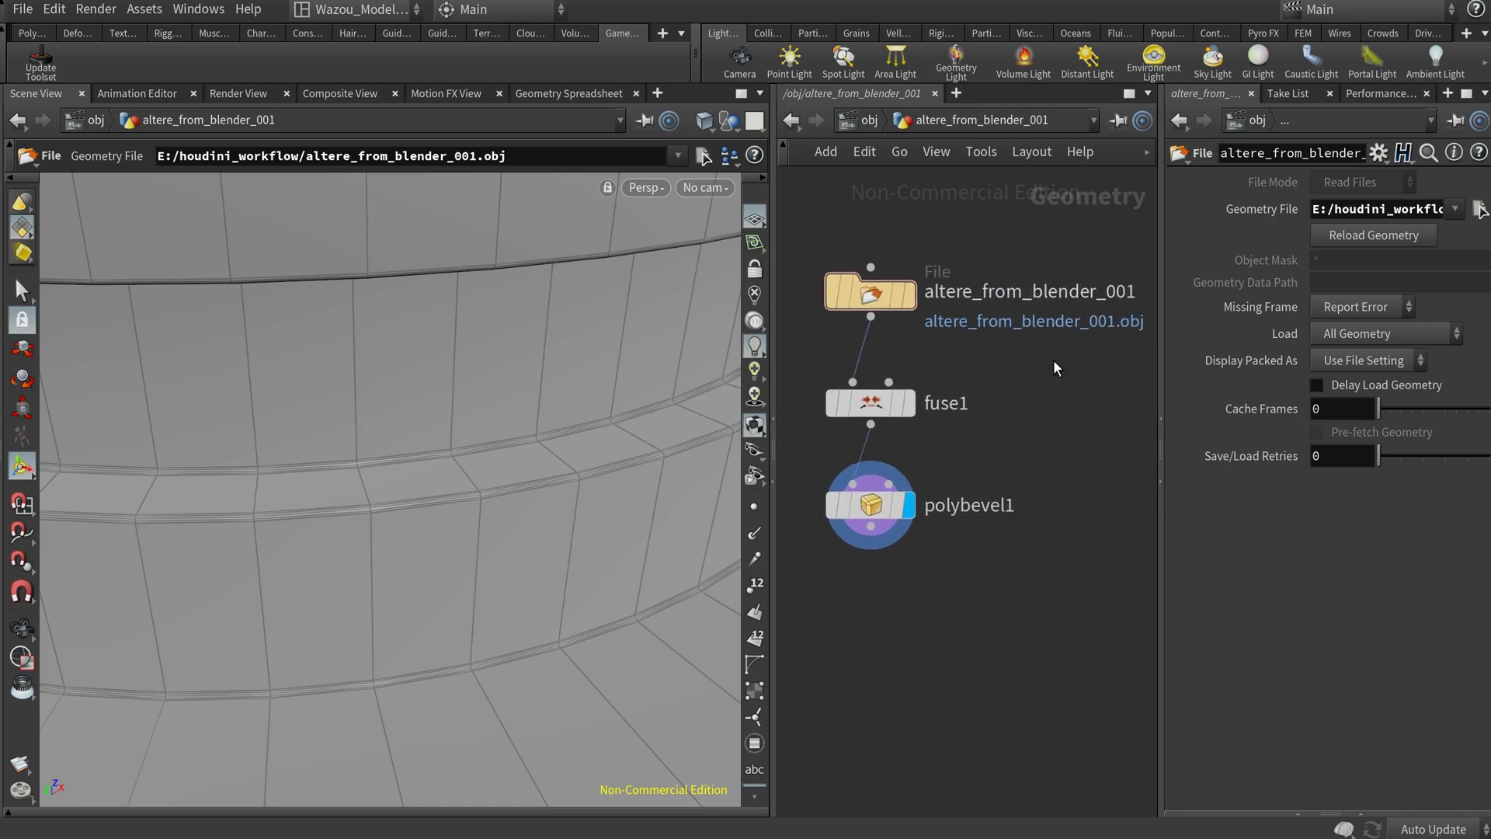
click(1477, 209)
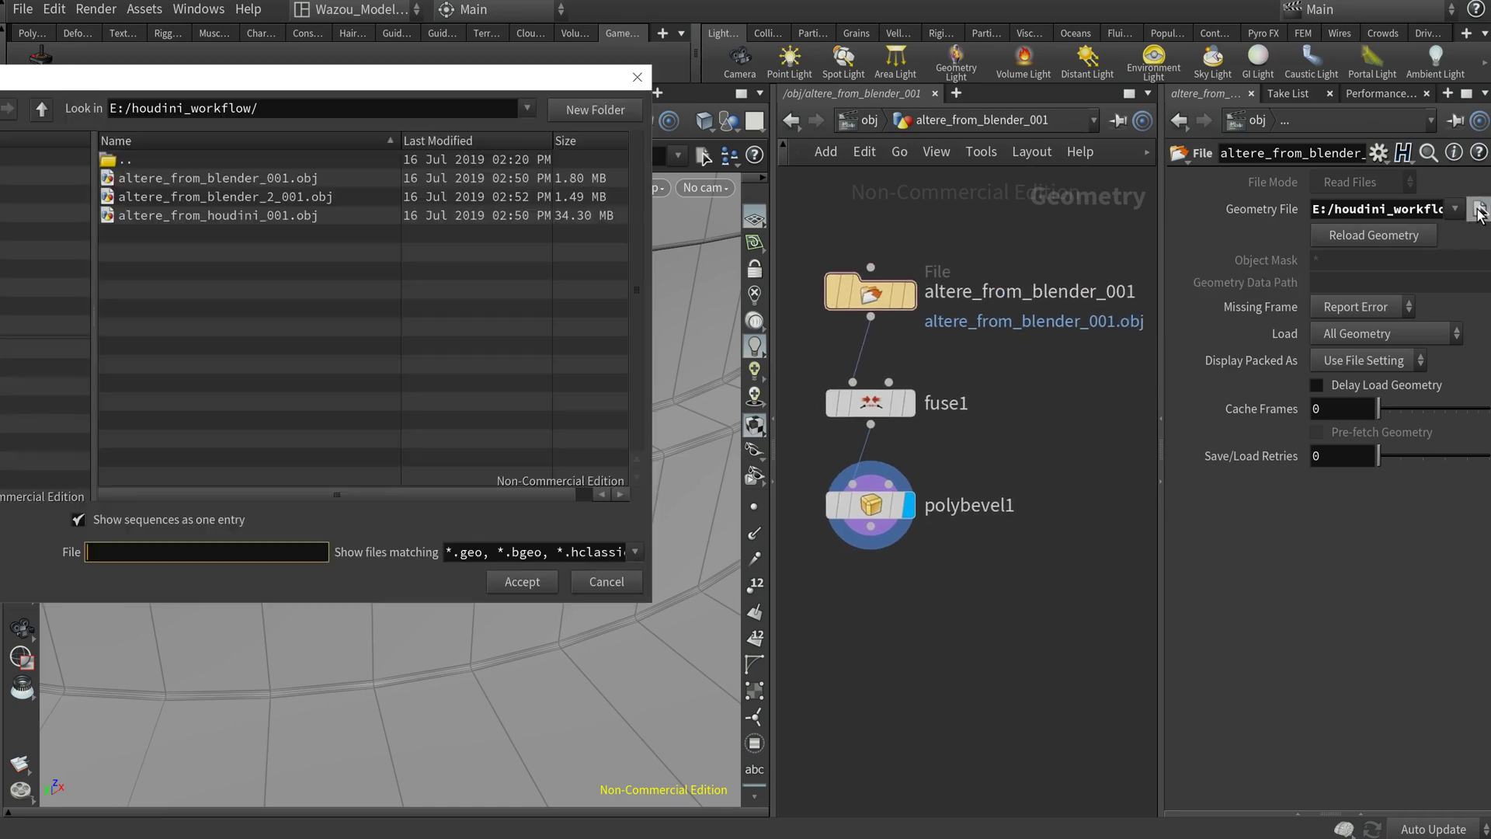
click(263, 198)
click(517, 582)
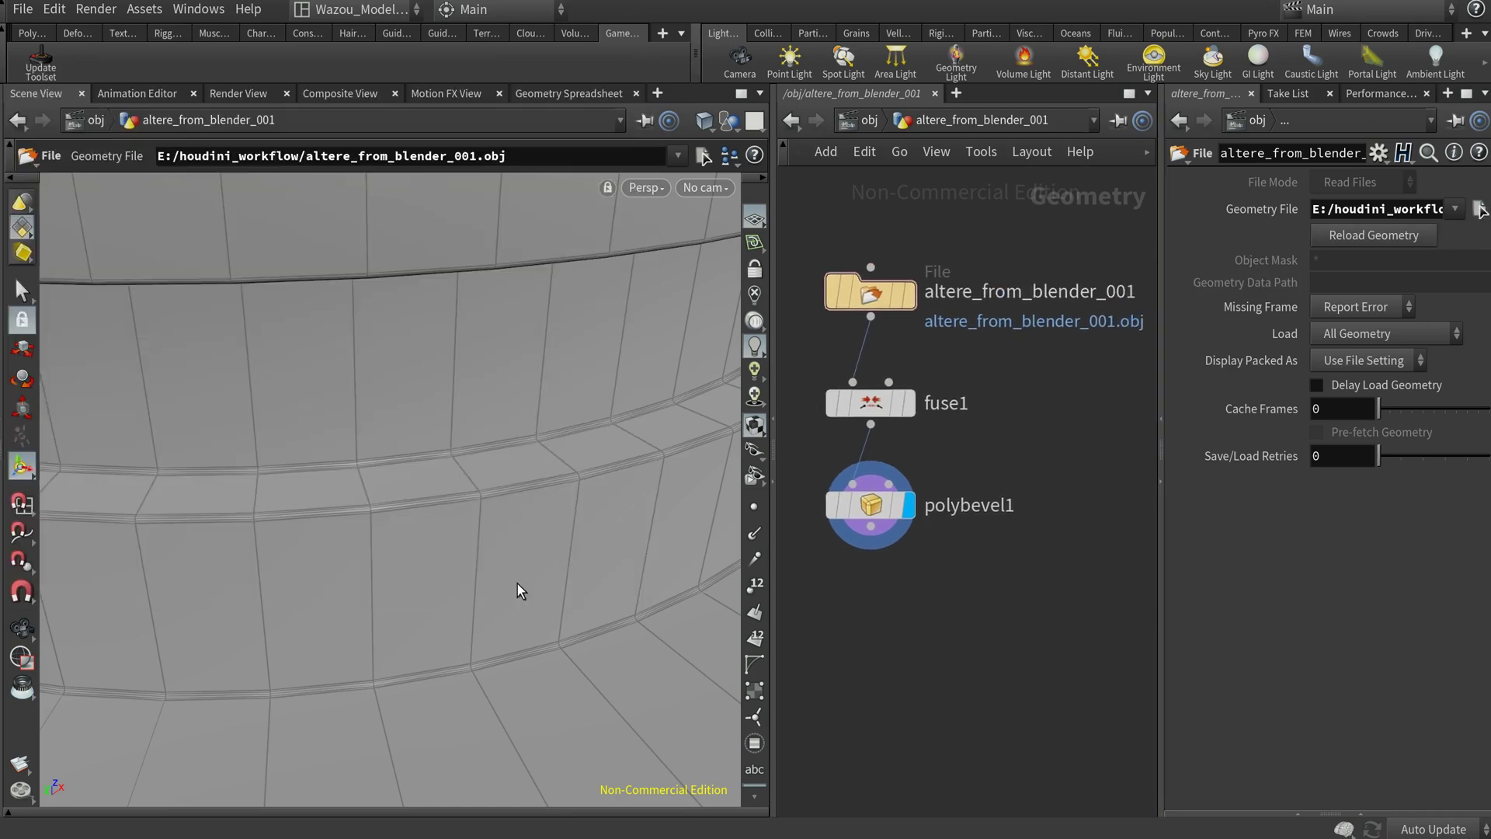
Step: Examine the bevelled geometry of the modified handle, especially where the sleeve meets the first row of studs
key(Escape)
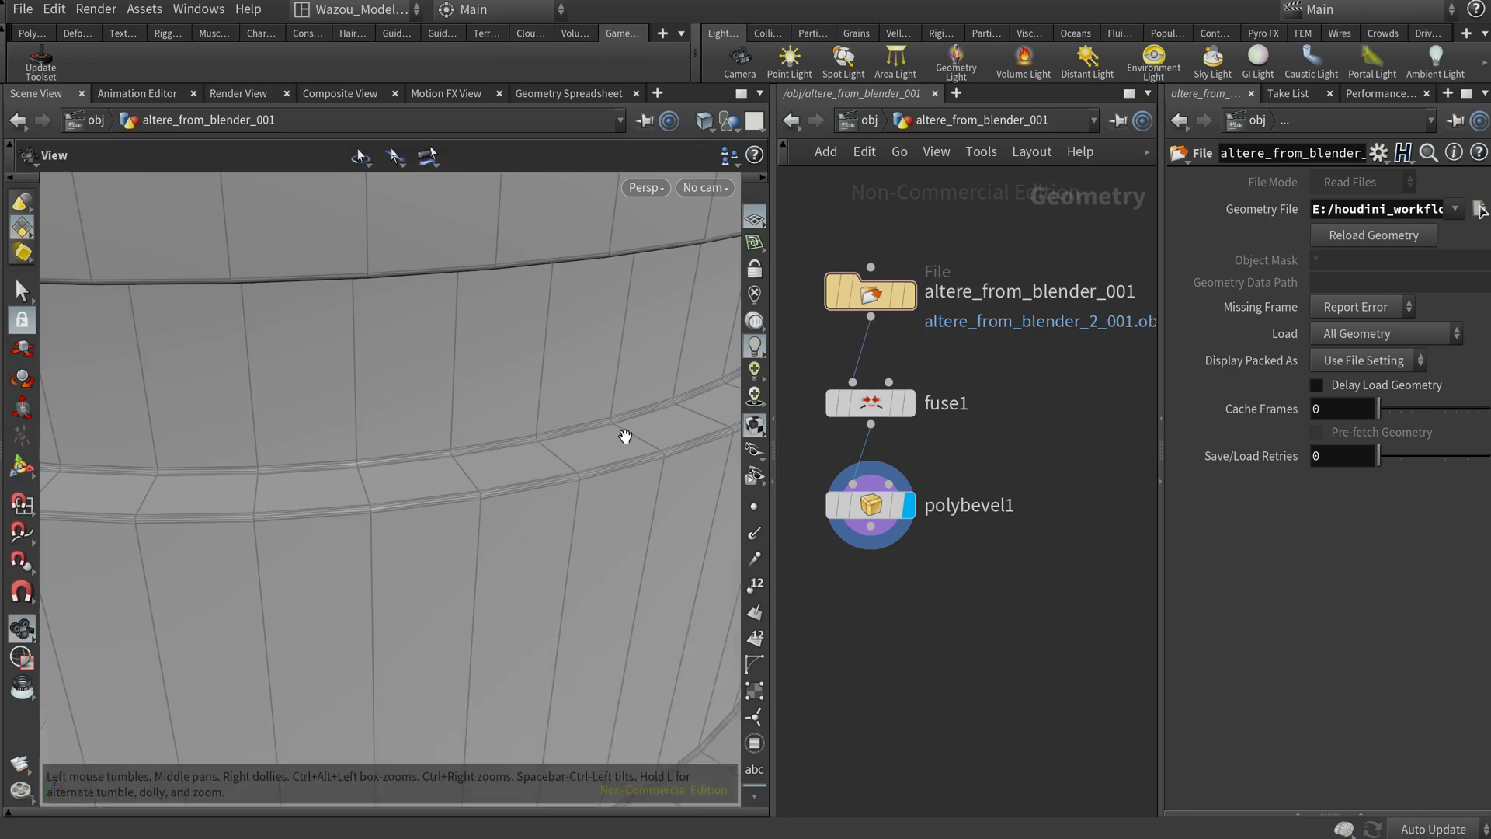
scroll(351, 413, down, 10)
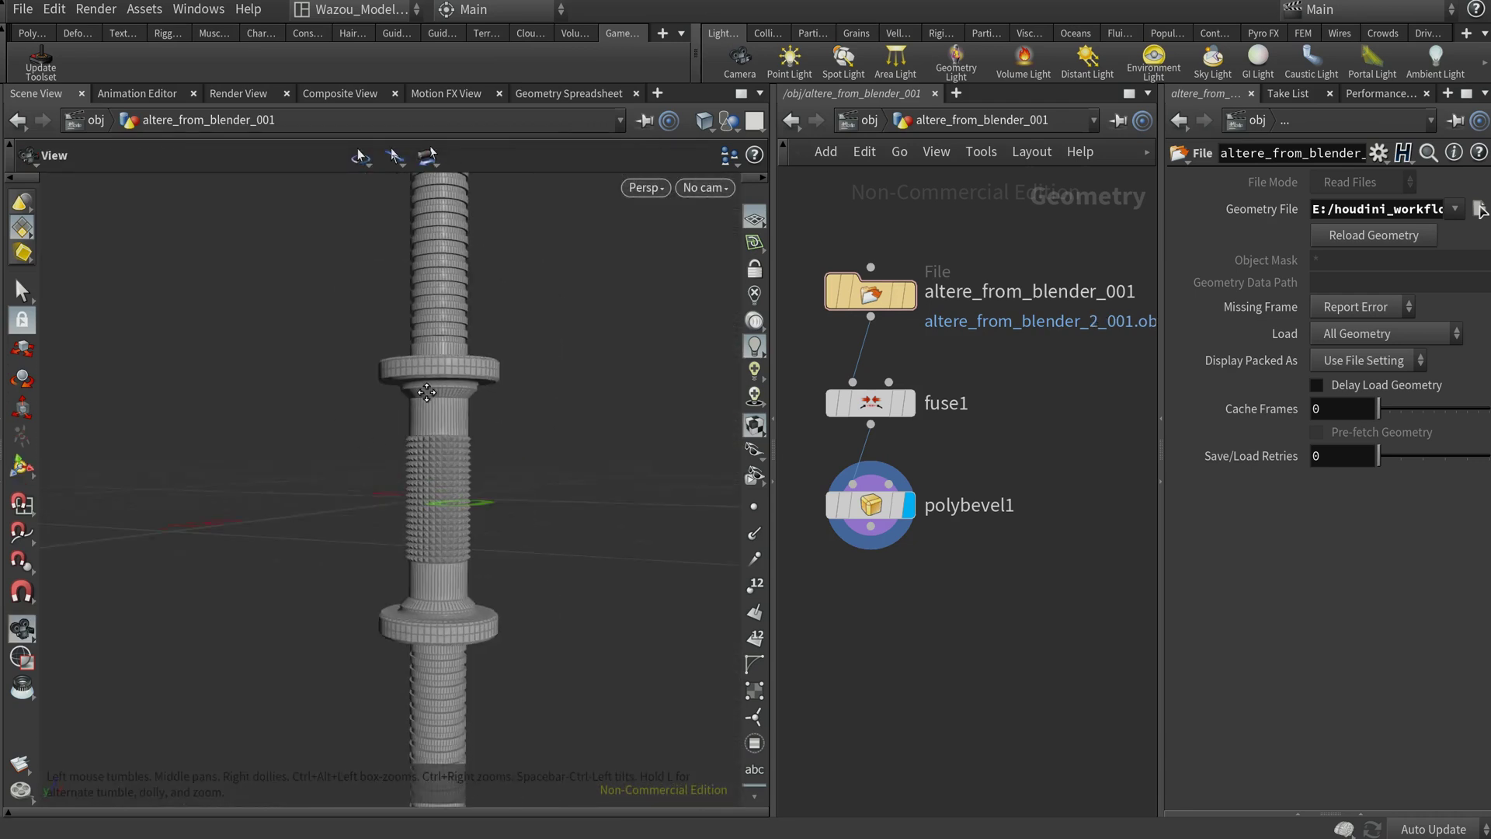
scroll(563, 414, up, 10)
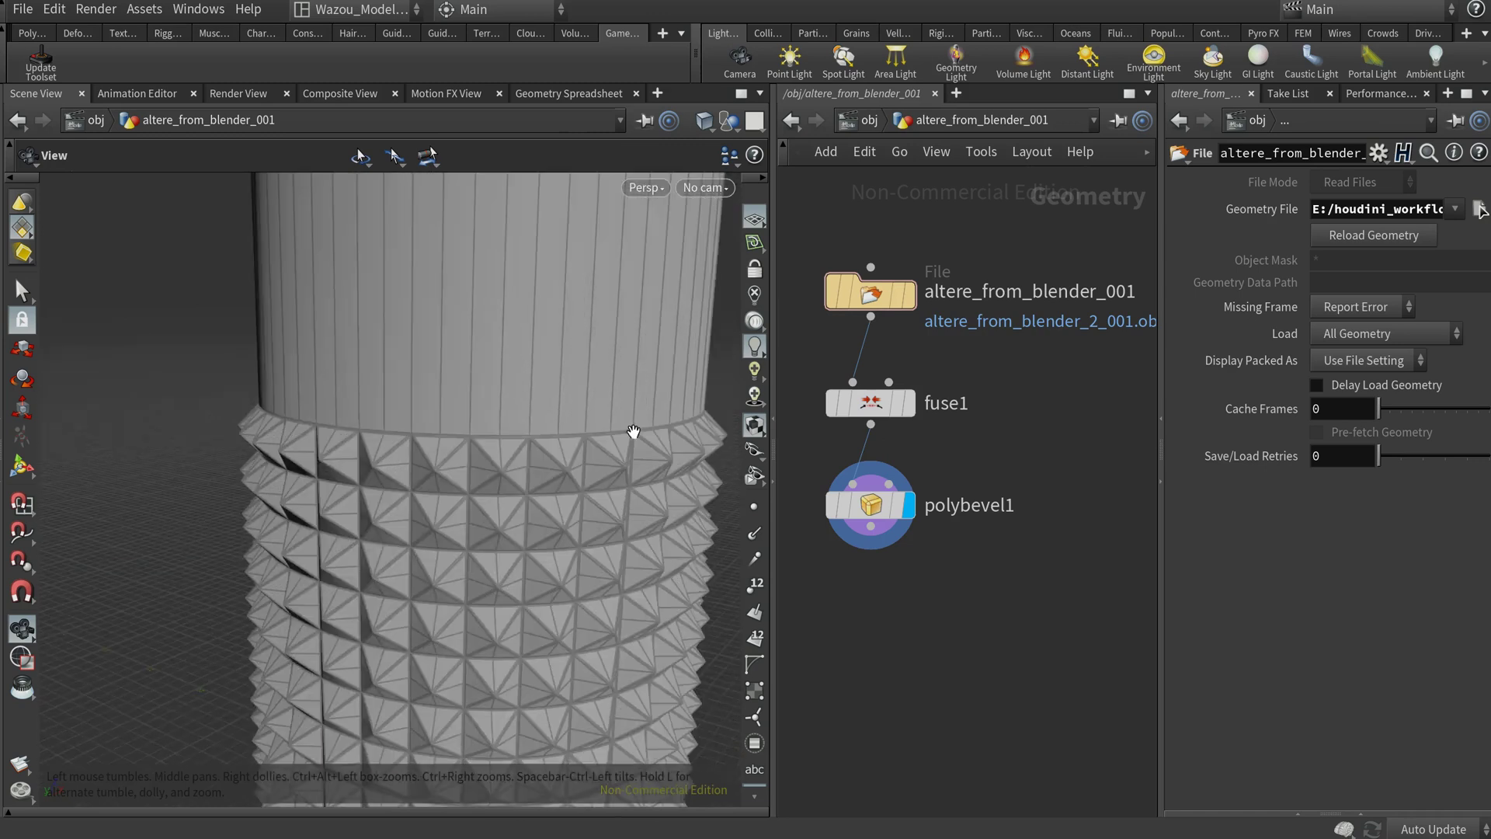
scroll(634, 383, up, 3)
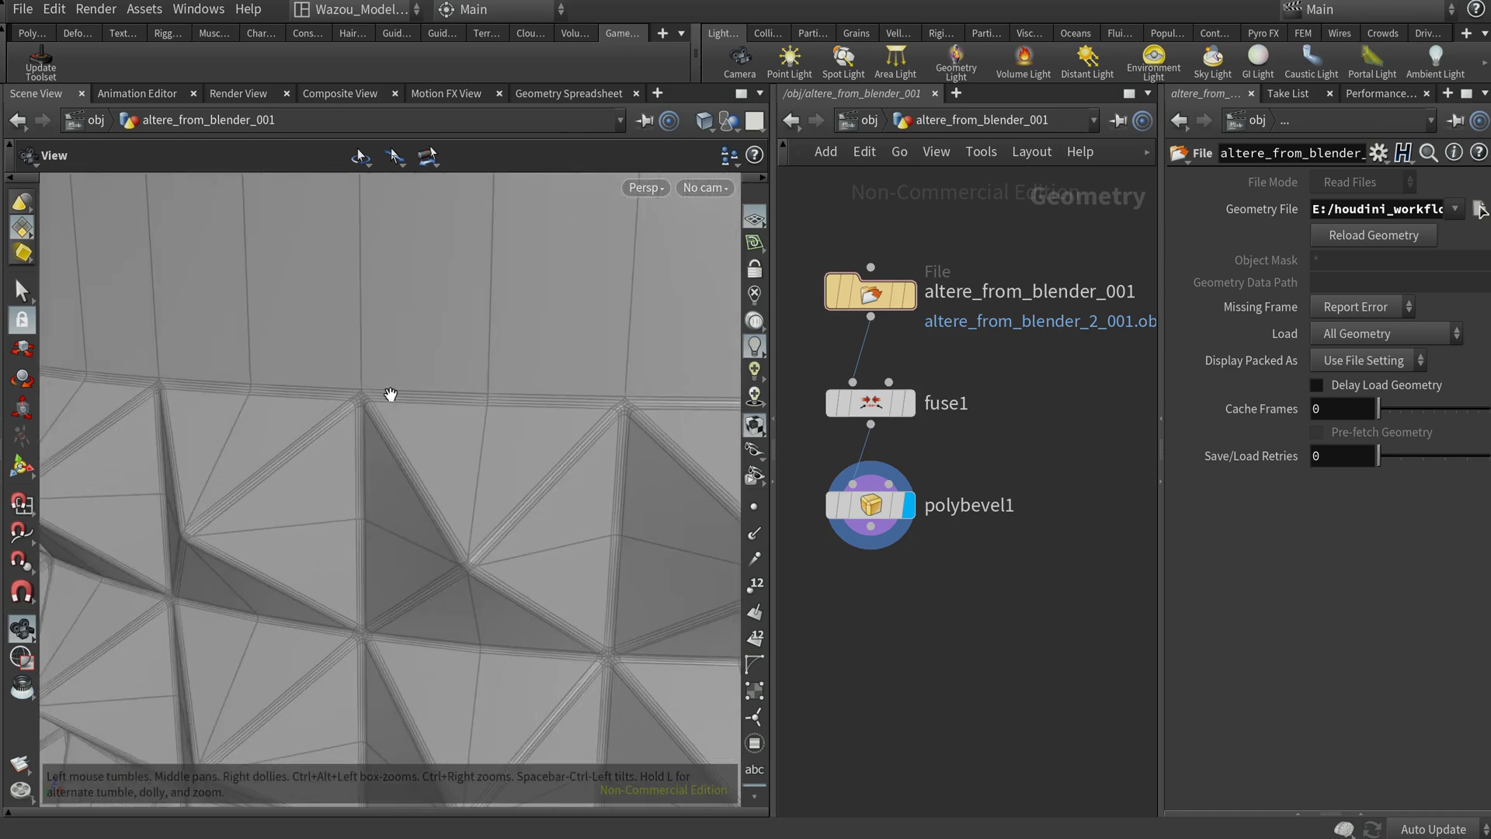
scroll(543, 419, down, 5)
scroll(310, 427, down, 6)
alt+right_drag(460, 396, 539, 399)
alt+middle_drag(539, 399, 462, 389)
Step: Save the polybevel1 node's geometry as altere_from_houdini_2_001.obj in E:/houdini_workflow
mouse_move(891, 518)
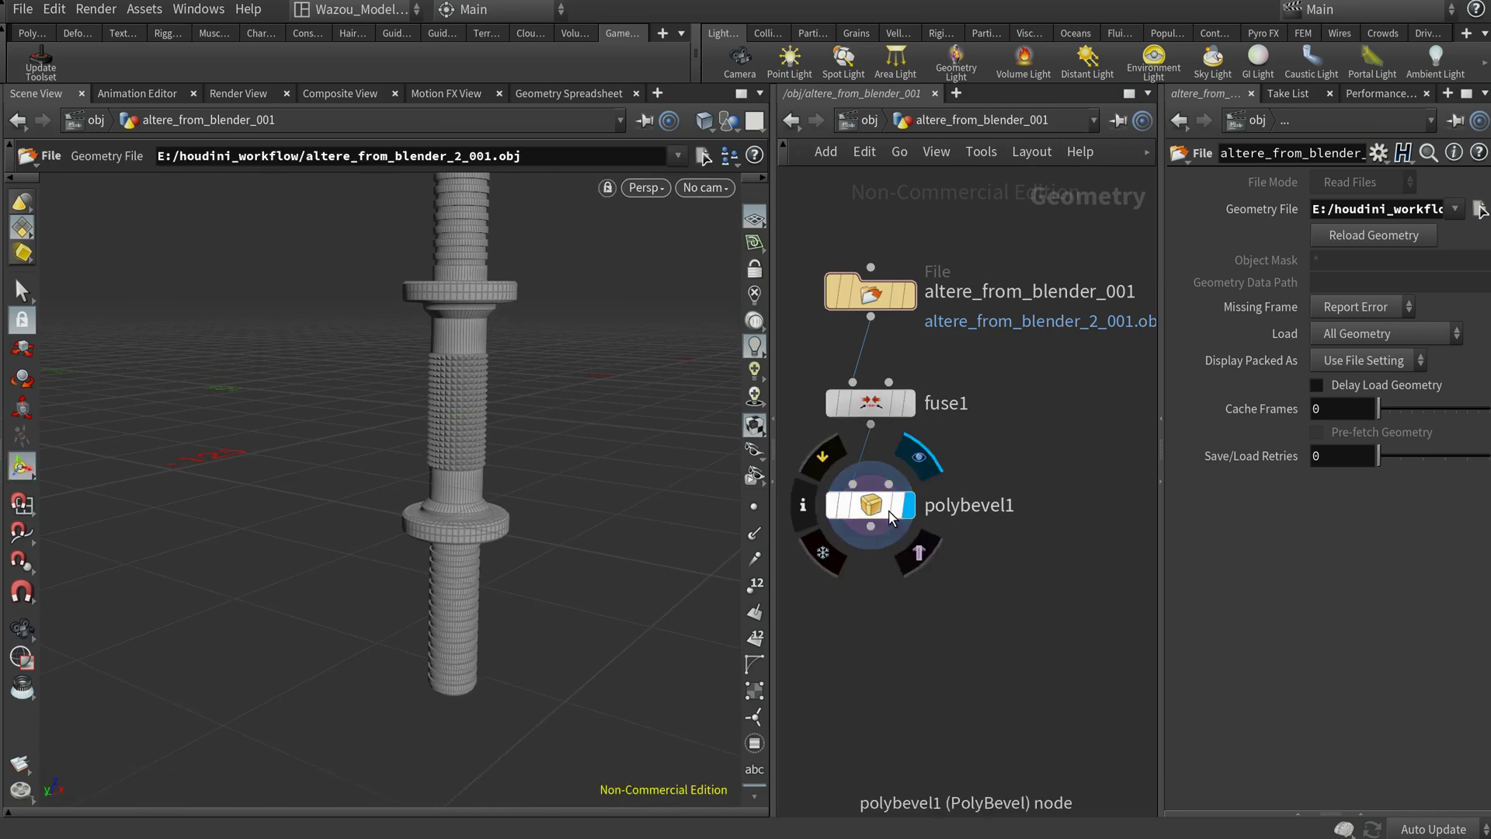
right_click(870, 507)
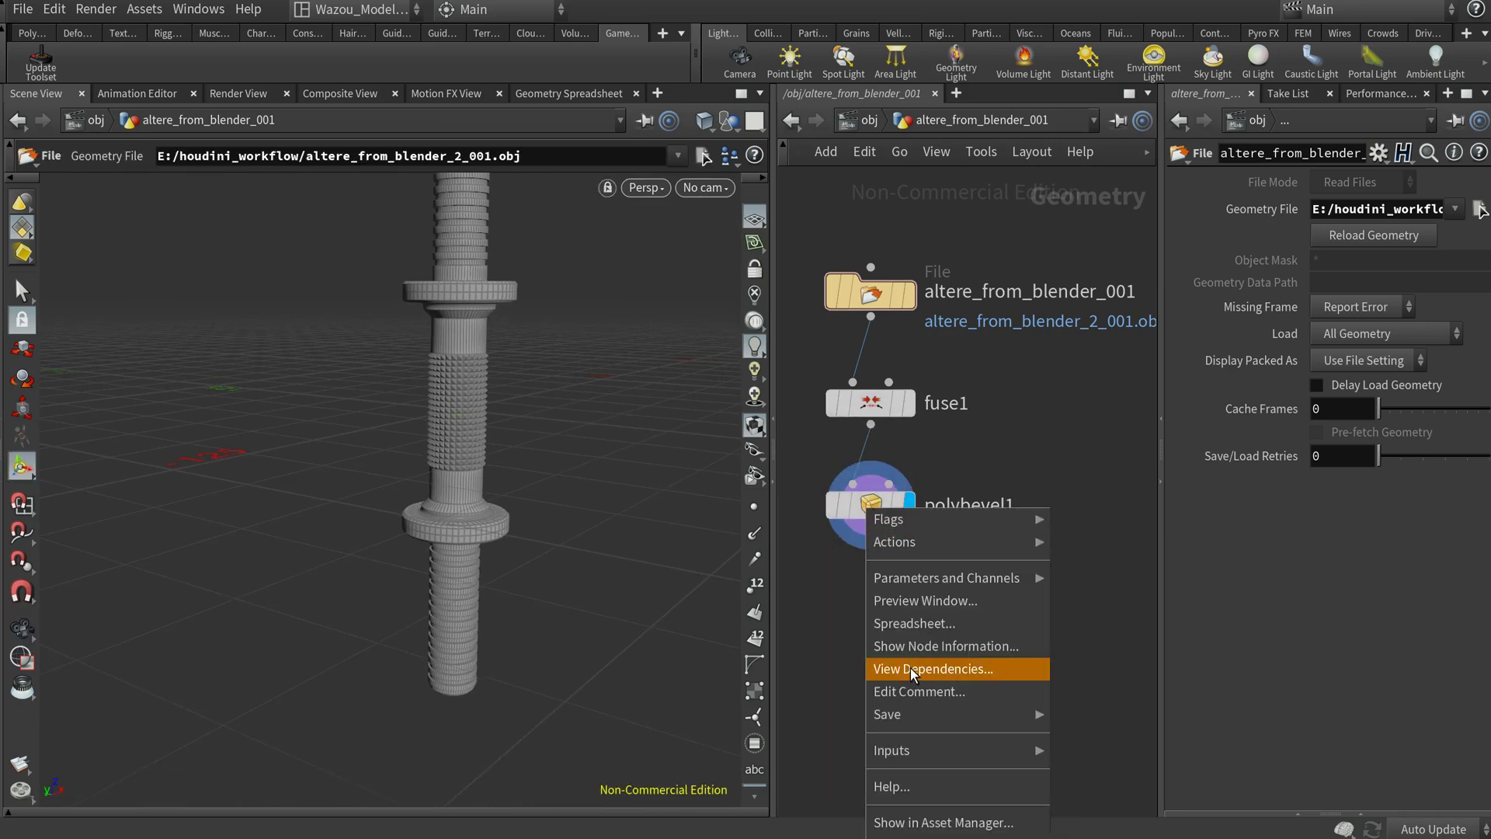
mouse_move(925, 712)
click(1089, 715)
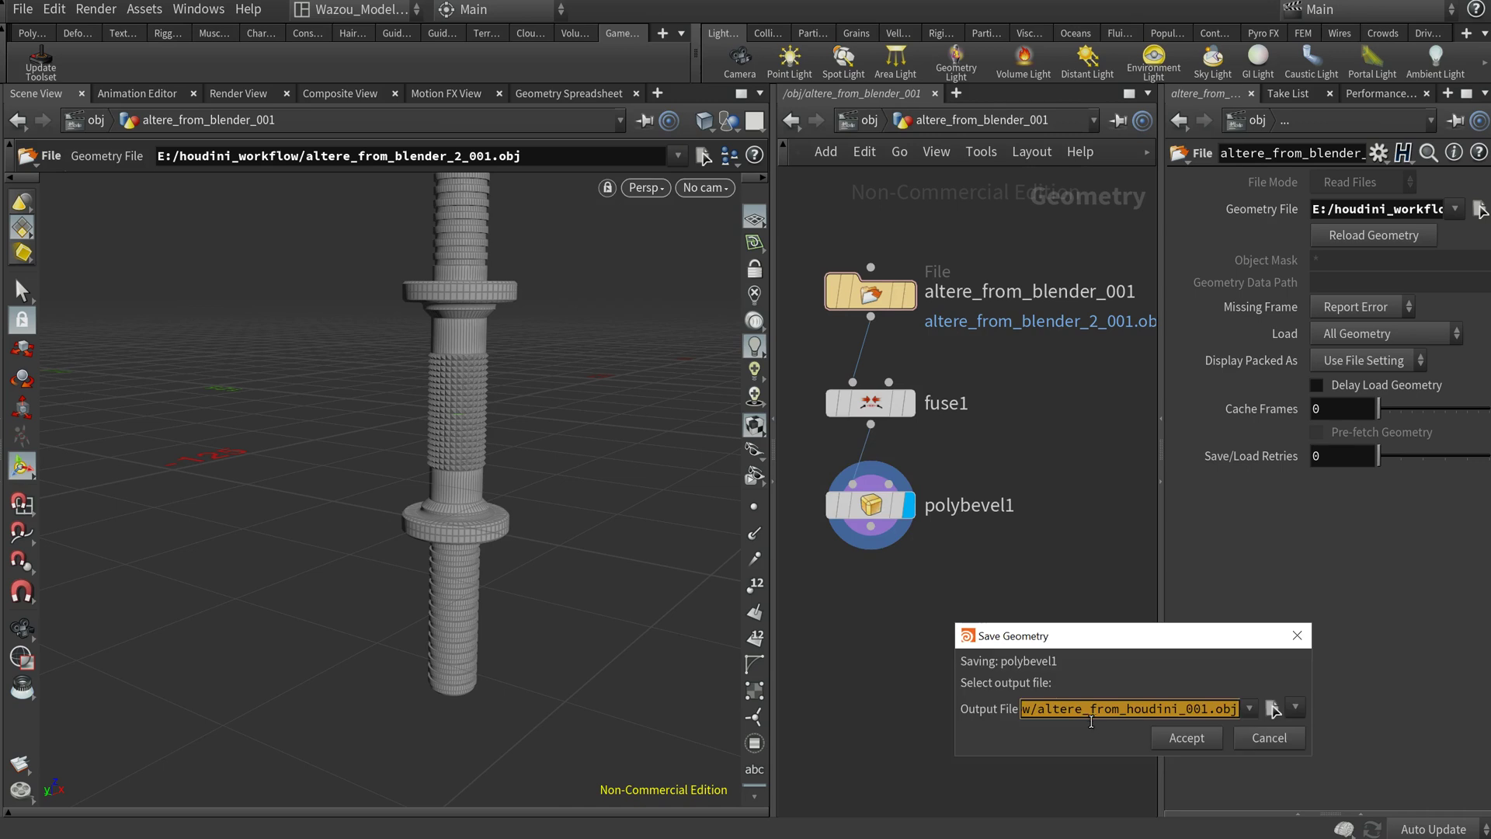
click(1272, 708)
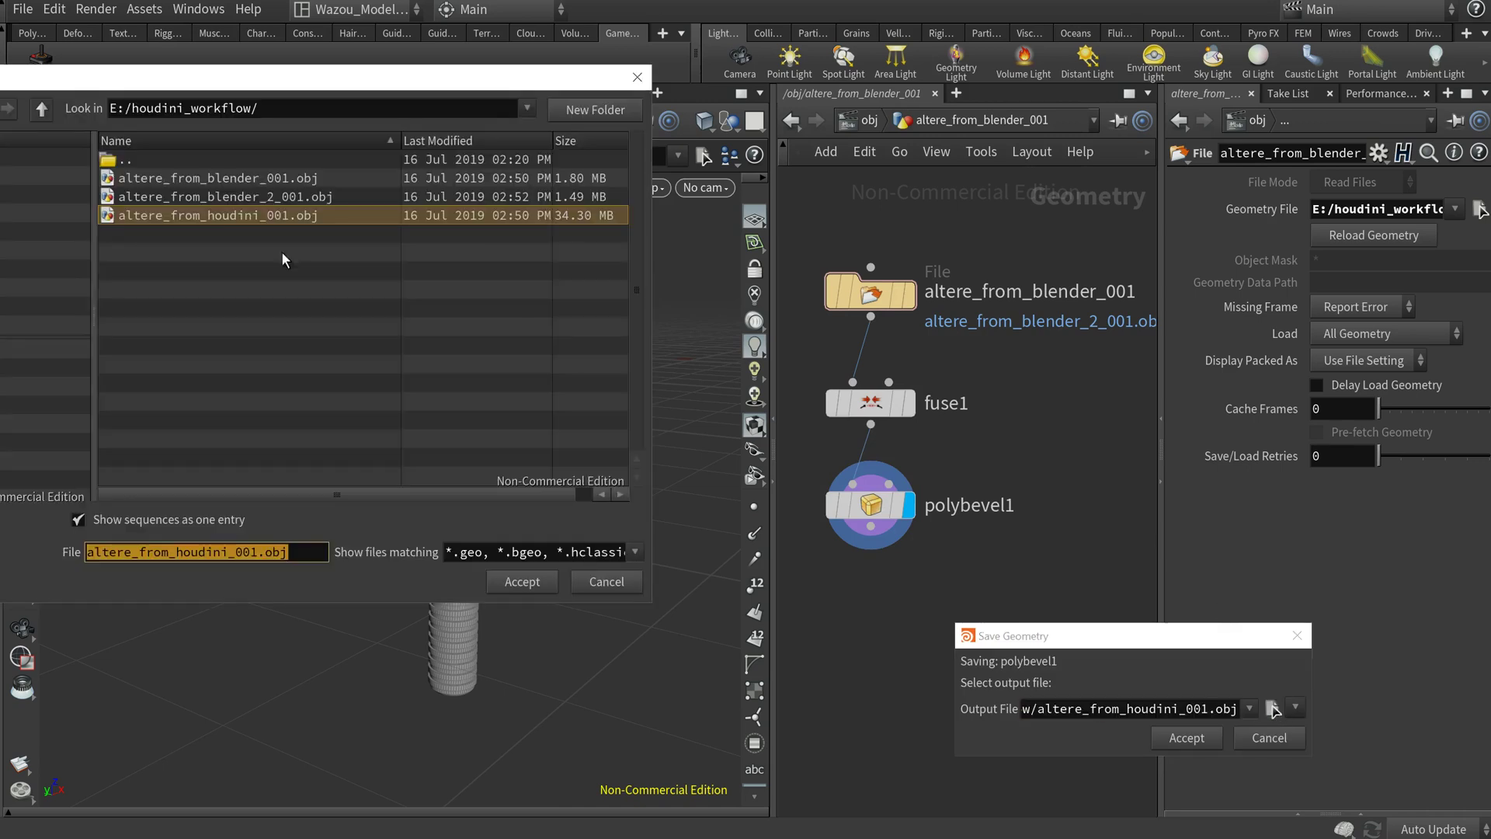
click(279, 221)
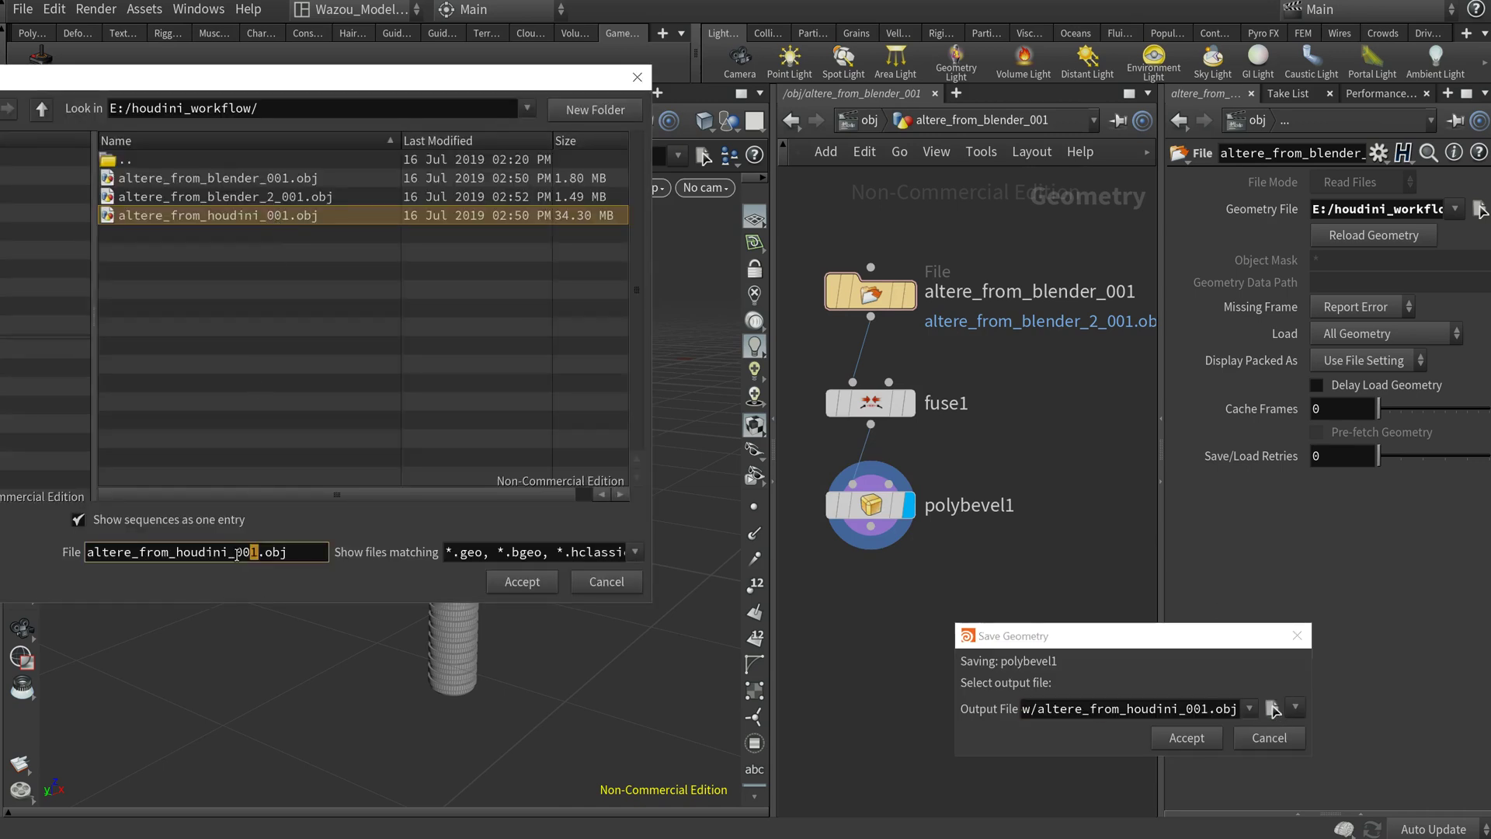
key(Return)
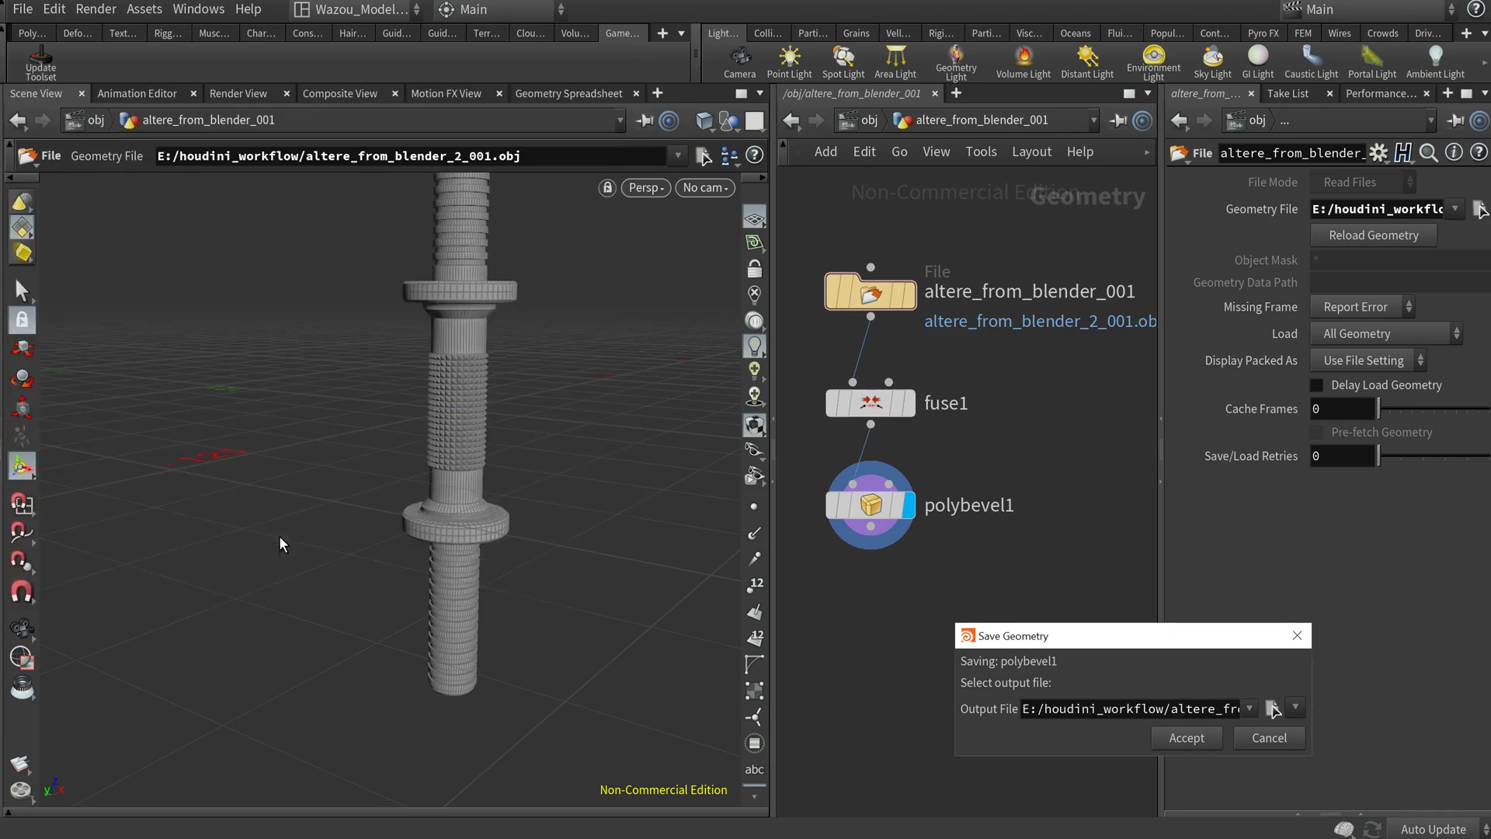
click(1181, 746)
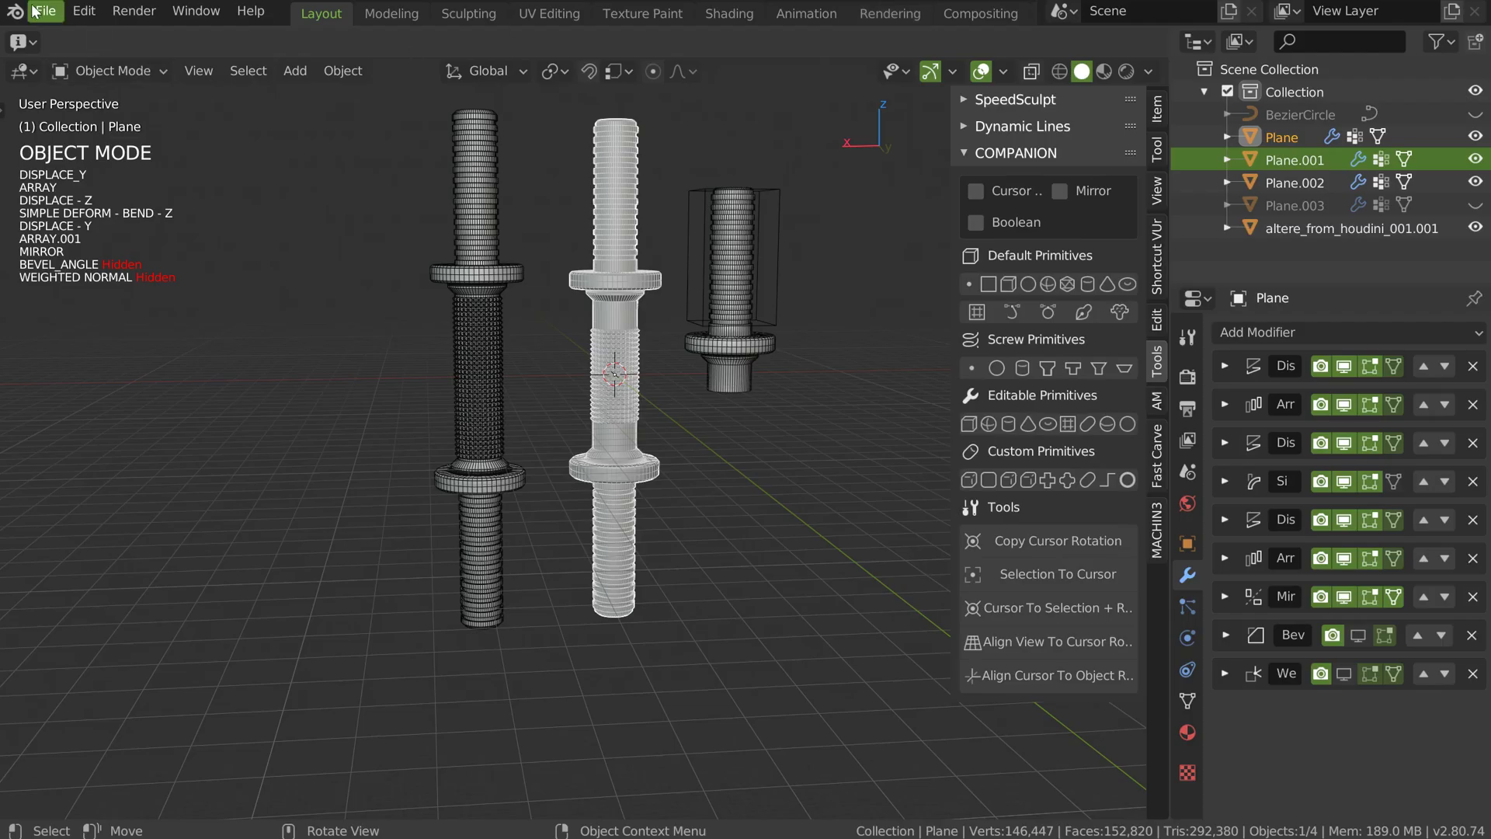
Step: Switch to Blender and import the Wavefront OBJ altere_from_houdini_2_001.obj from E:\houdini_workflow
click(45, 10)
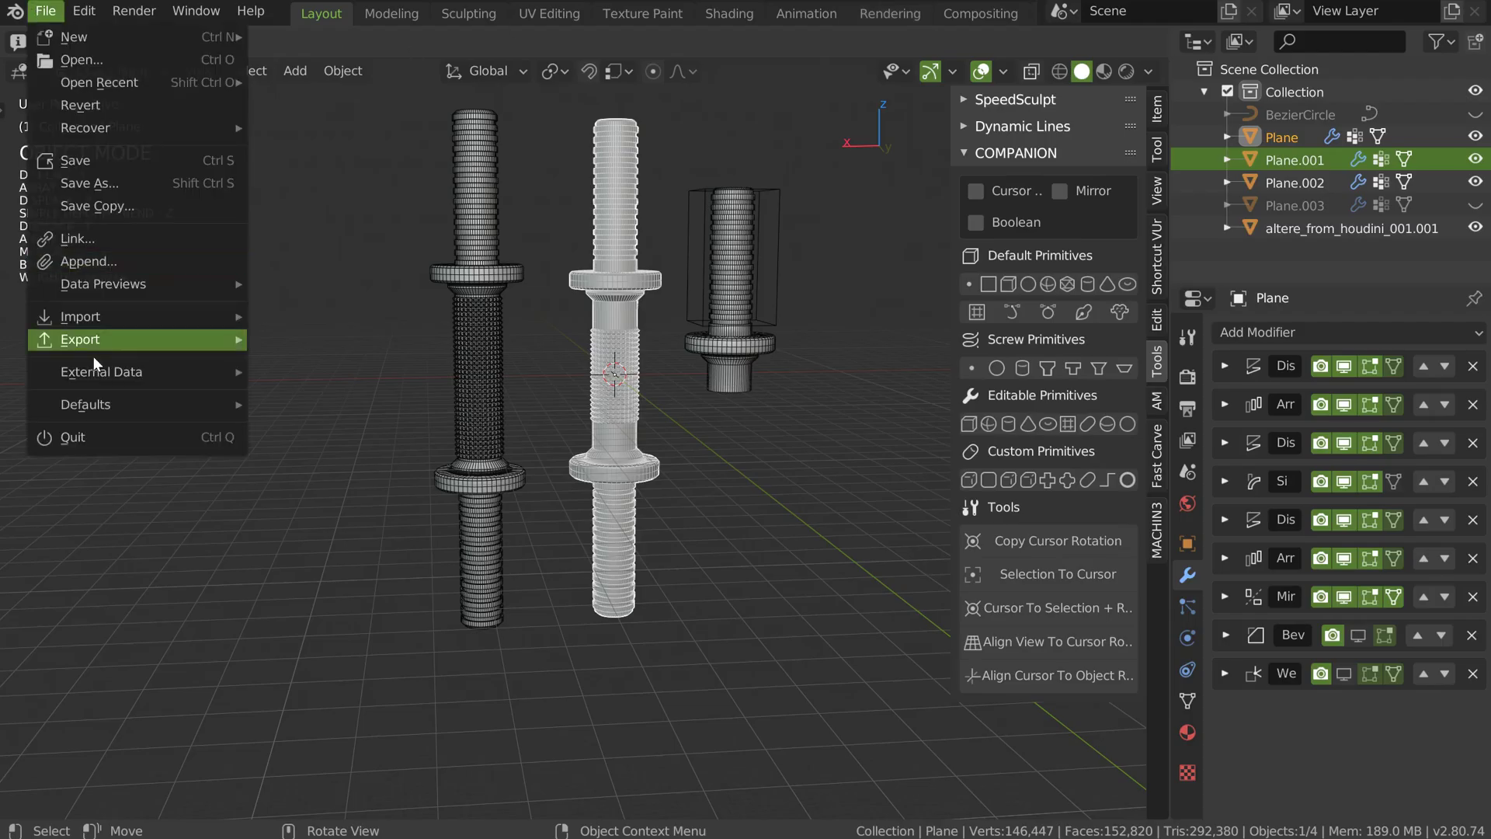
mouse_move(207, 322)
click(349, 428)
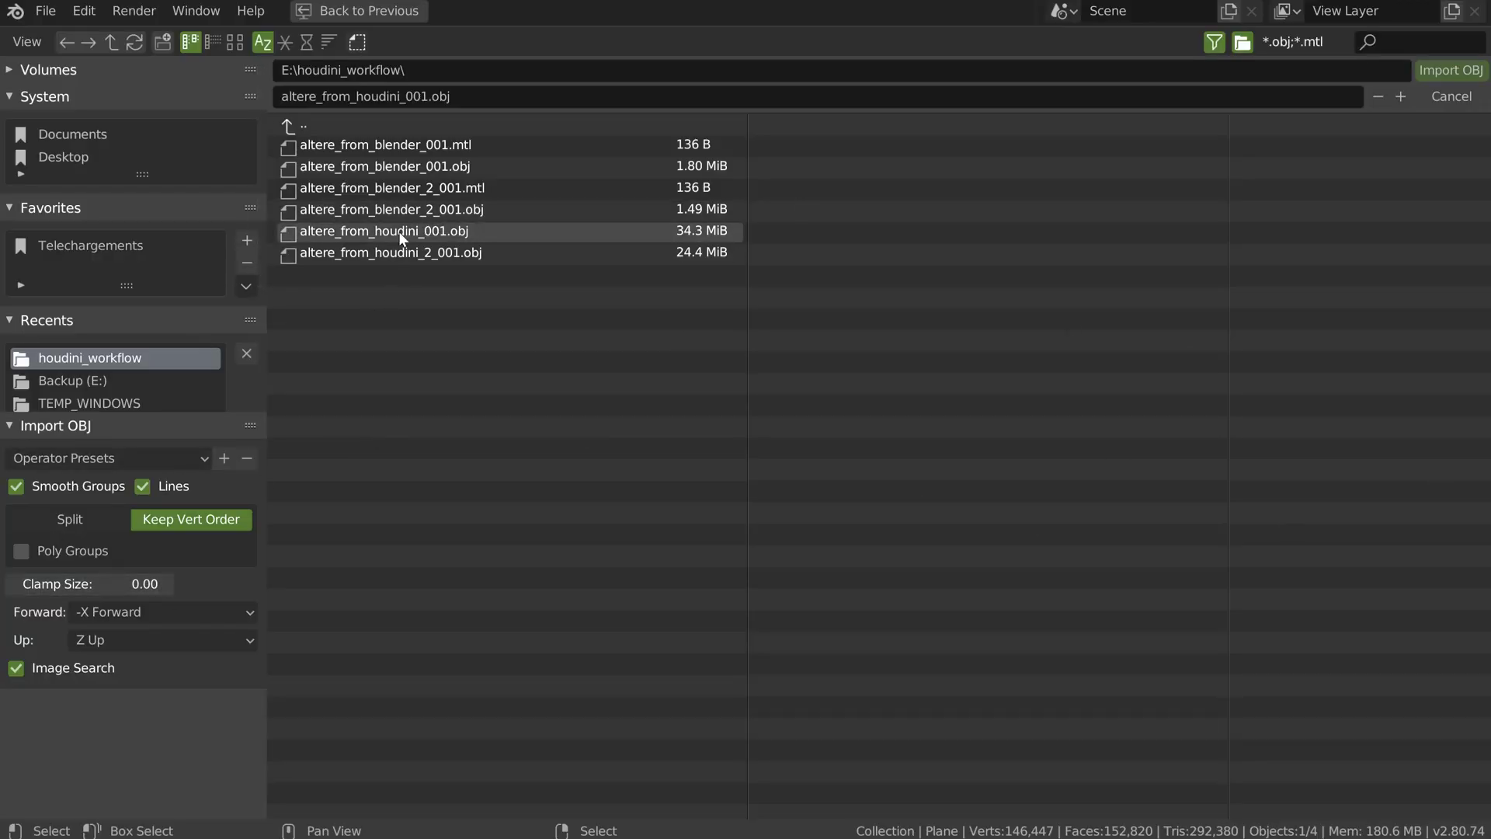
click(401, 253)
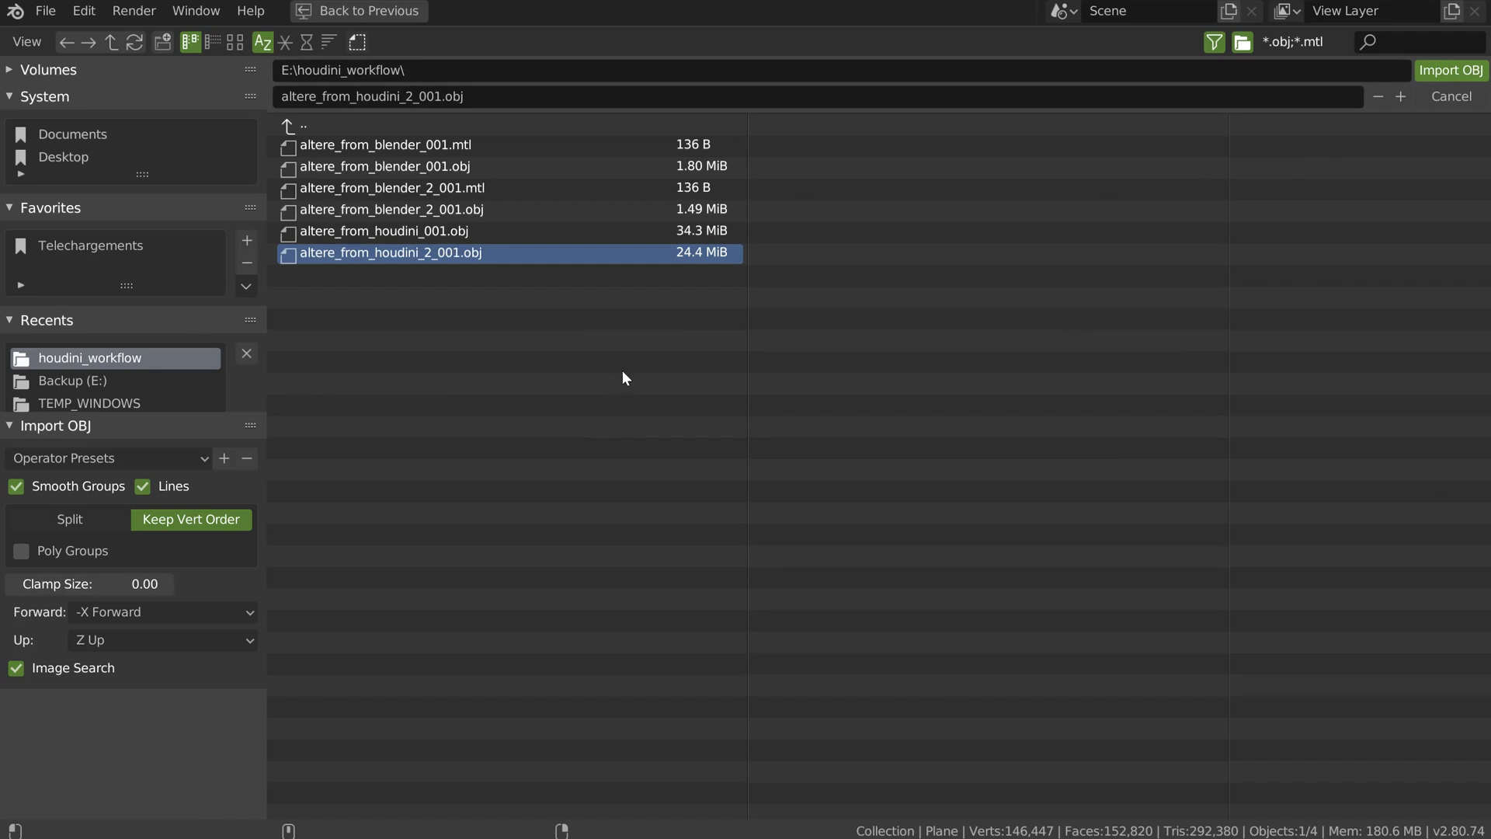
Step: Move the imported handle about 120 units along X to stand beside the other handles, and deselect everything
key(g)
key(x)
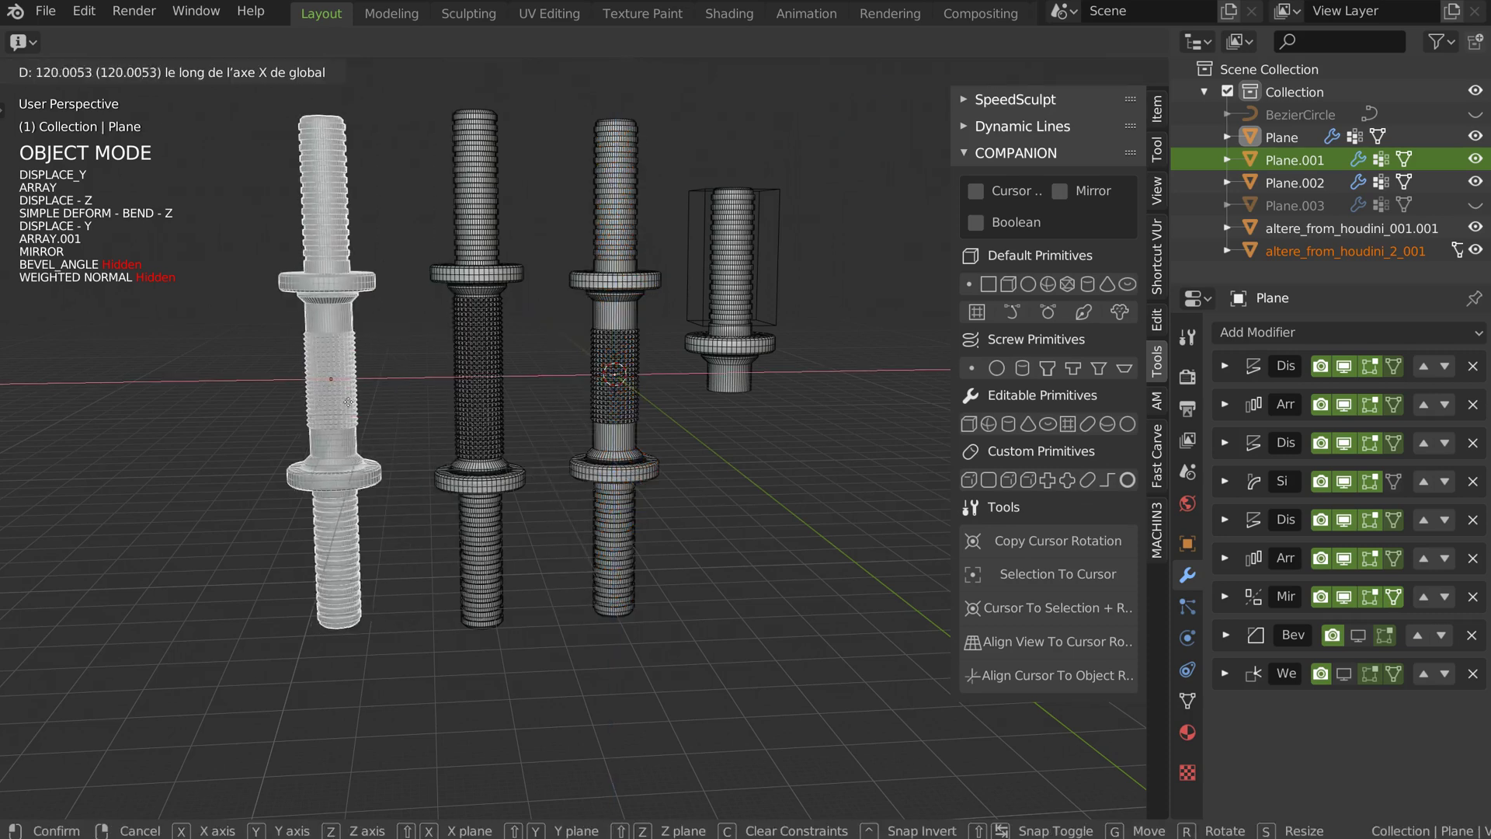
click(325, 412)
middle_drag(325, 412, 396, 337)
scroll(393, 326, up, 5)
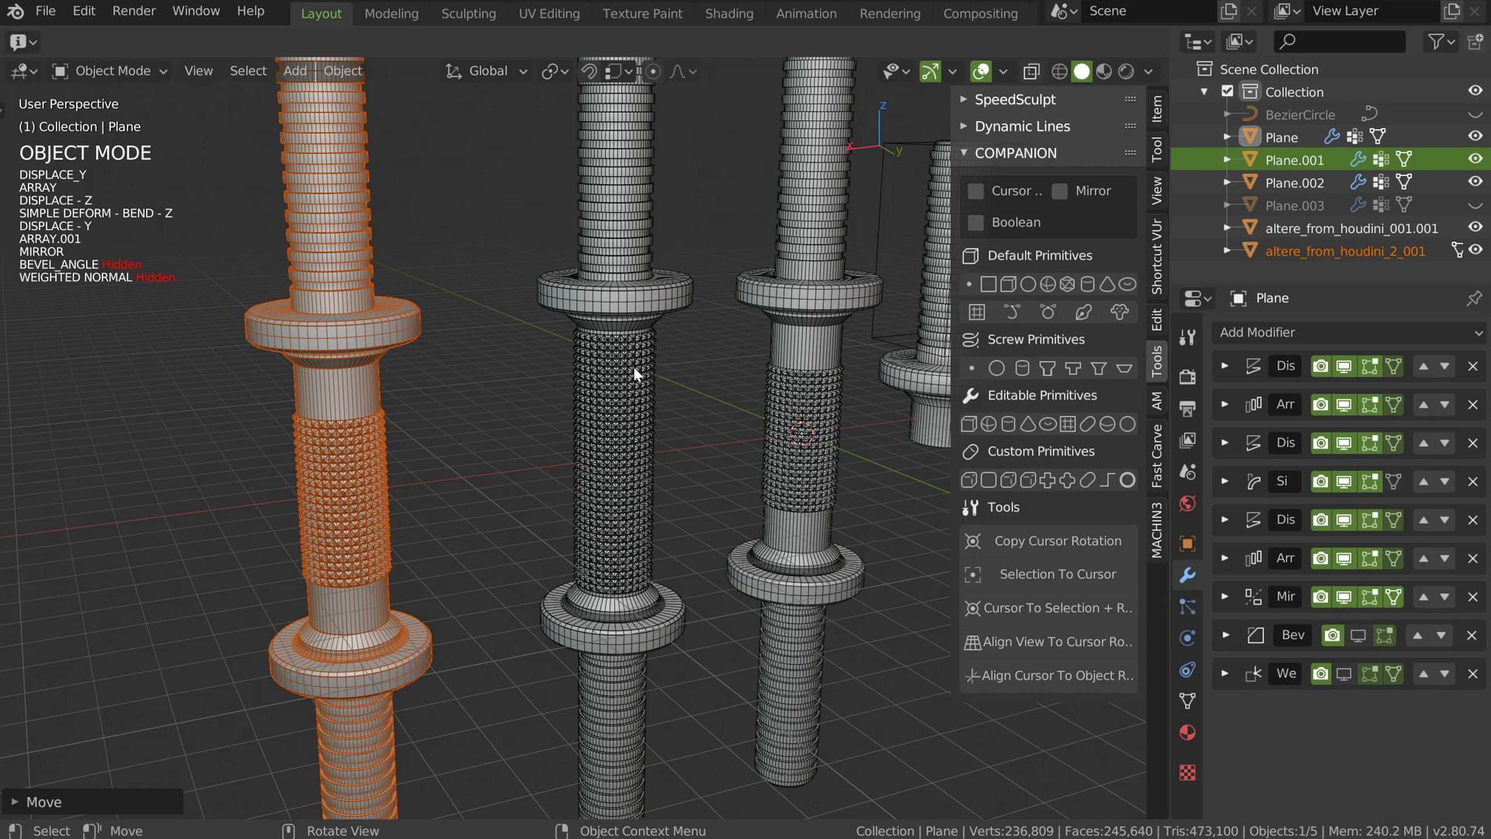
middle_drag(691, 354, 511, 366)
key(alt+a)
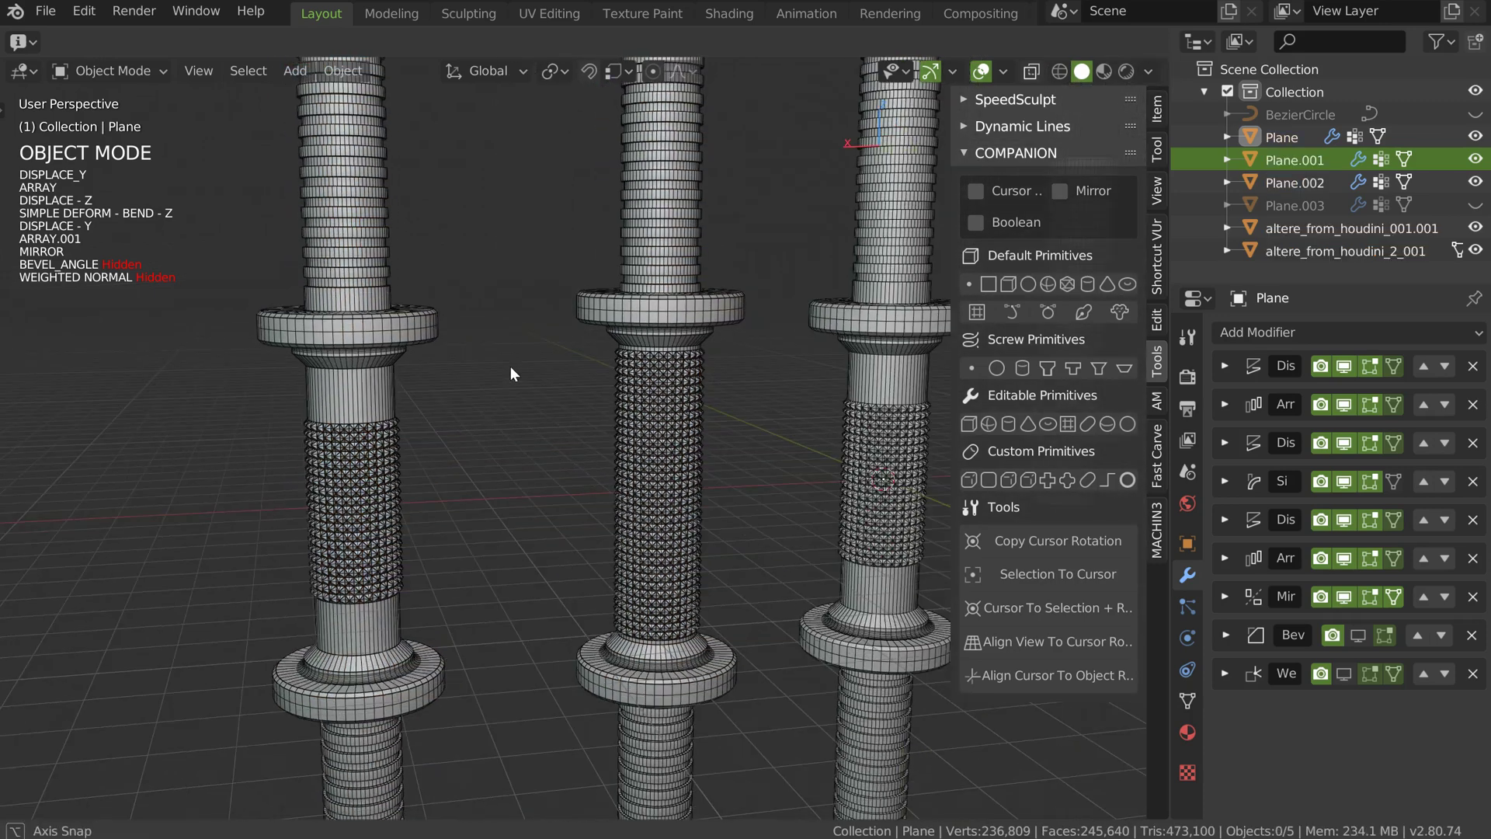
Step: Turn off the wireframe overlay, inspect the studs and sleeve up close, and select the altere_from_houdini_001.001 handle
click(1004, 72)
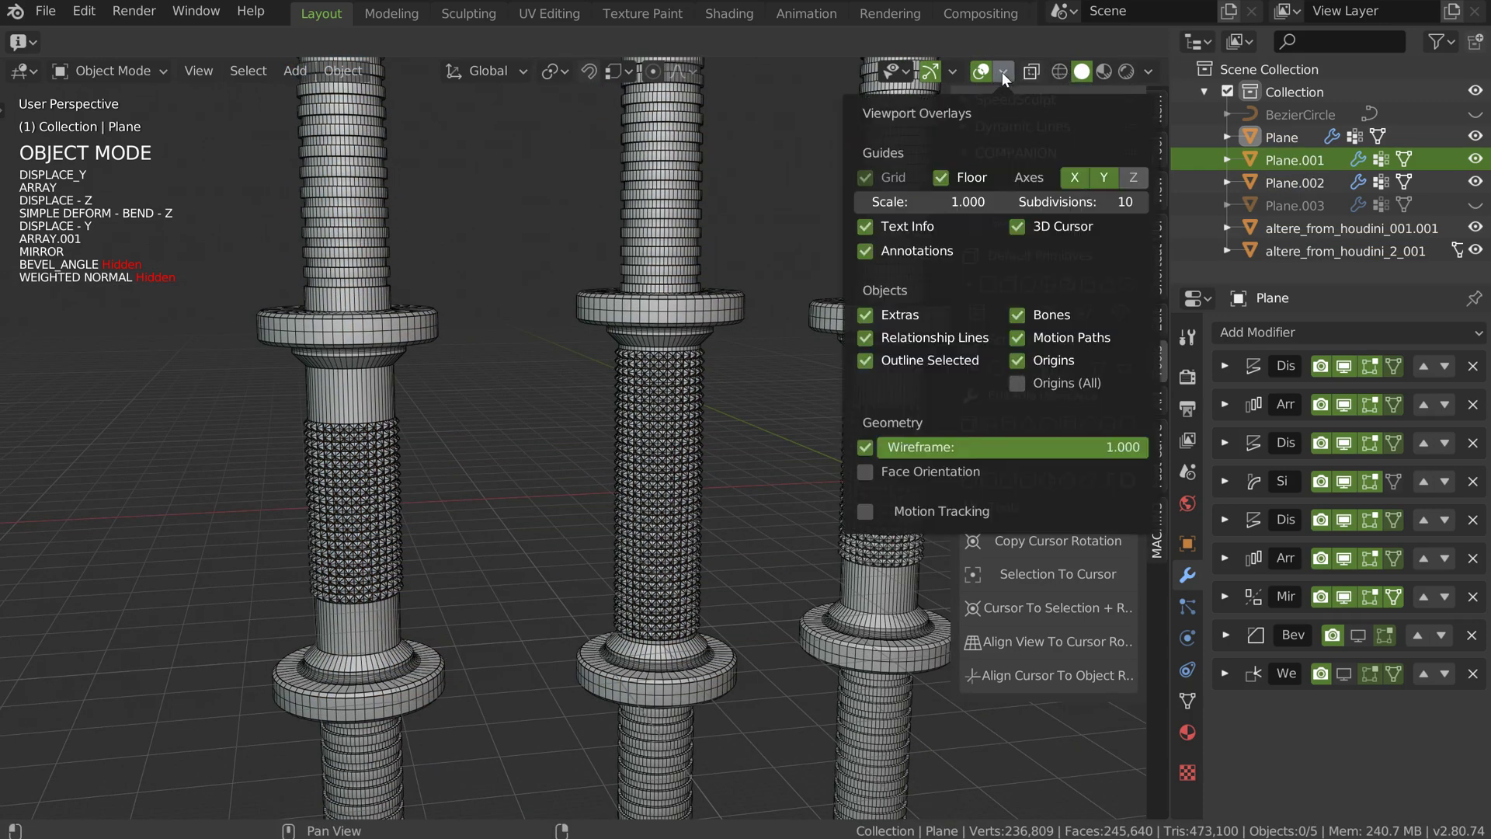
click(865, 447)
scroll(356, 371, up, 10)
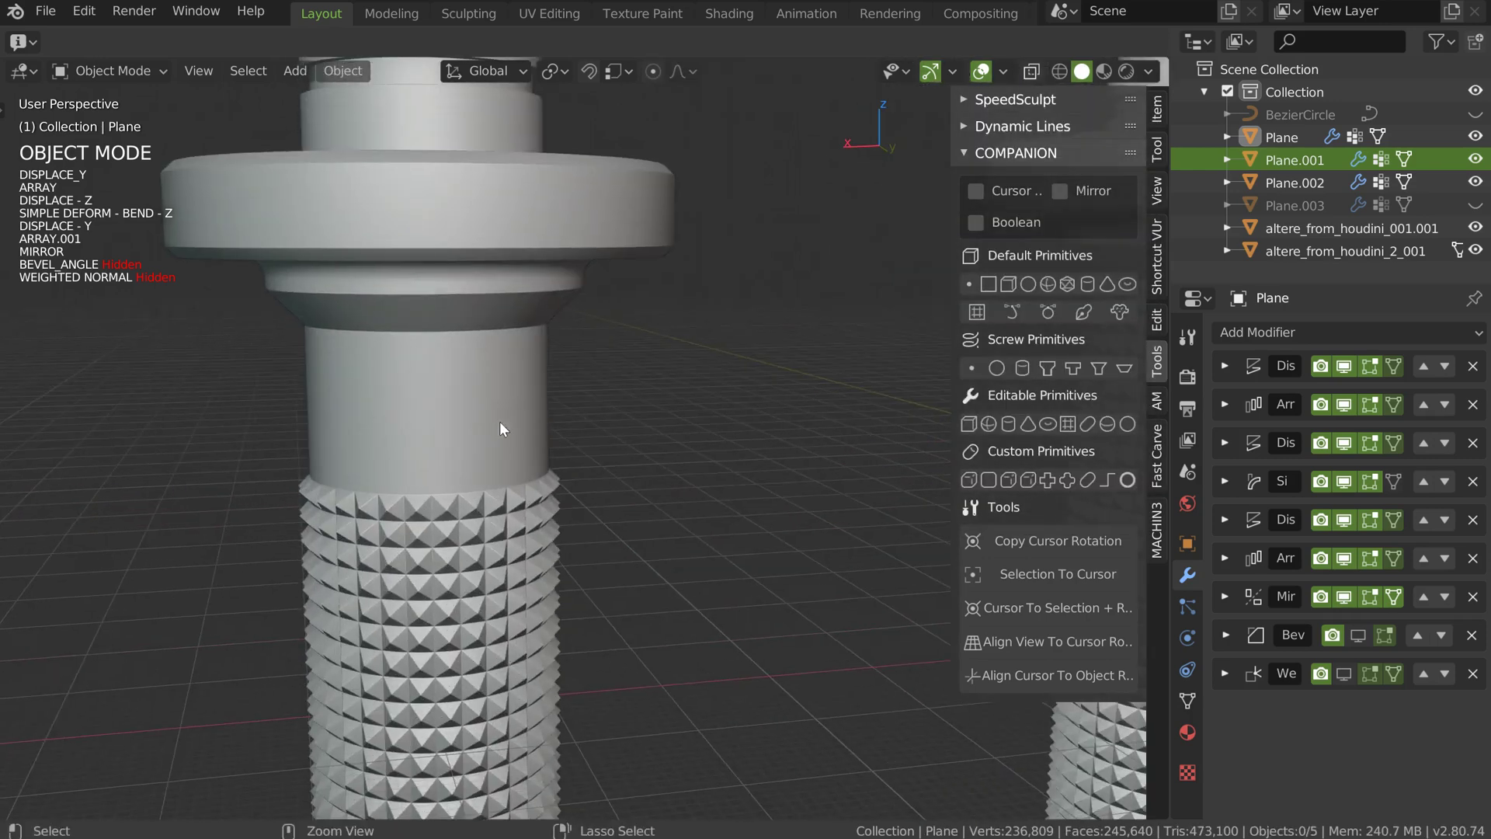
ctrl+middle_drag(420, 561, 595, 325)
scroll(606, 295, up, 7)
click(589, 297)
scroll(595, 324, down, 4)
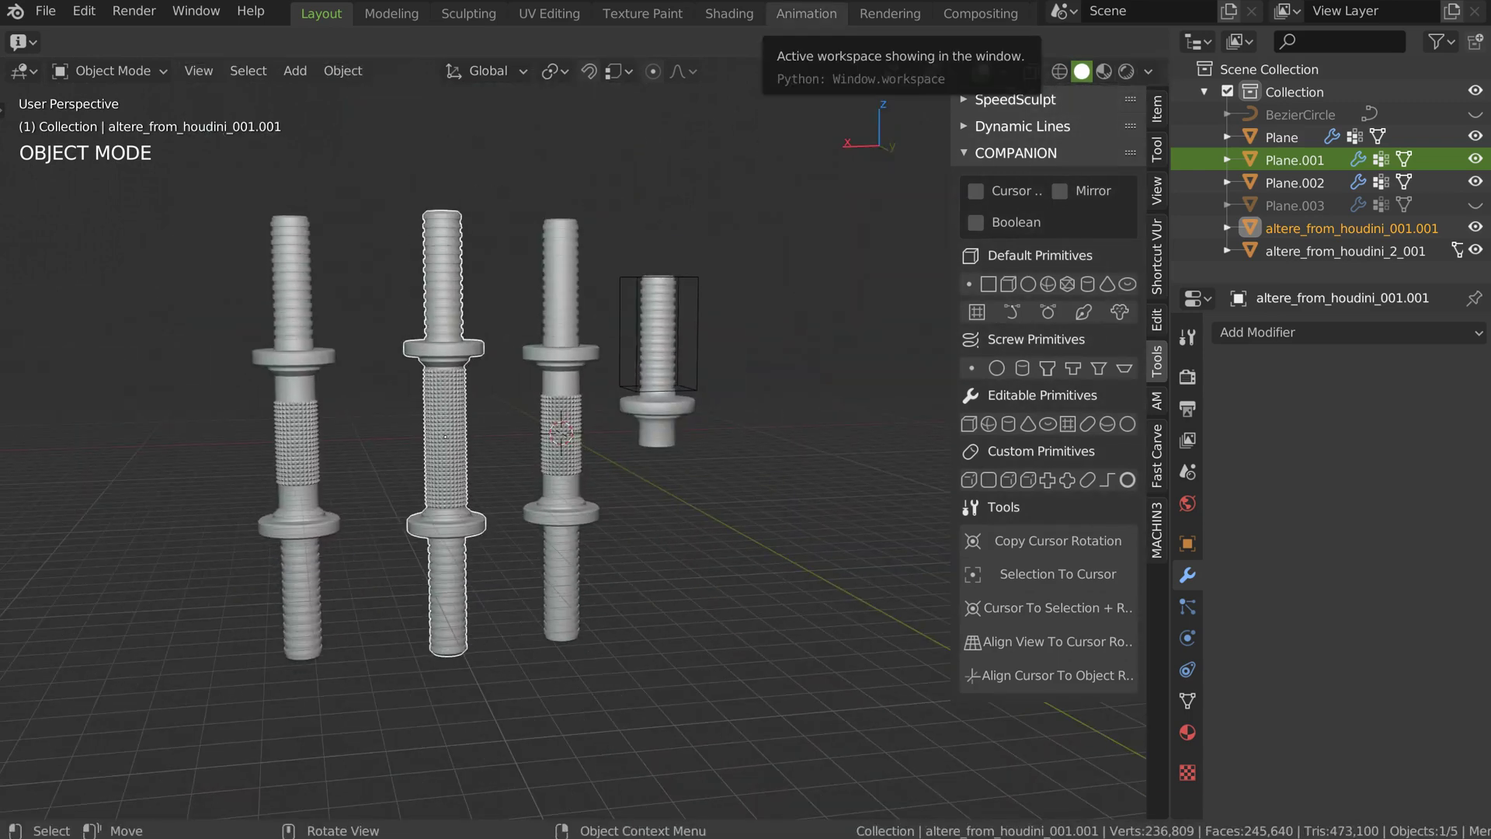
Step: Switch to Houdini and display the studded grip in smooth shading without wireframe
key(alt+Tab)
middle_drag(964, 547, 1017, 431)
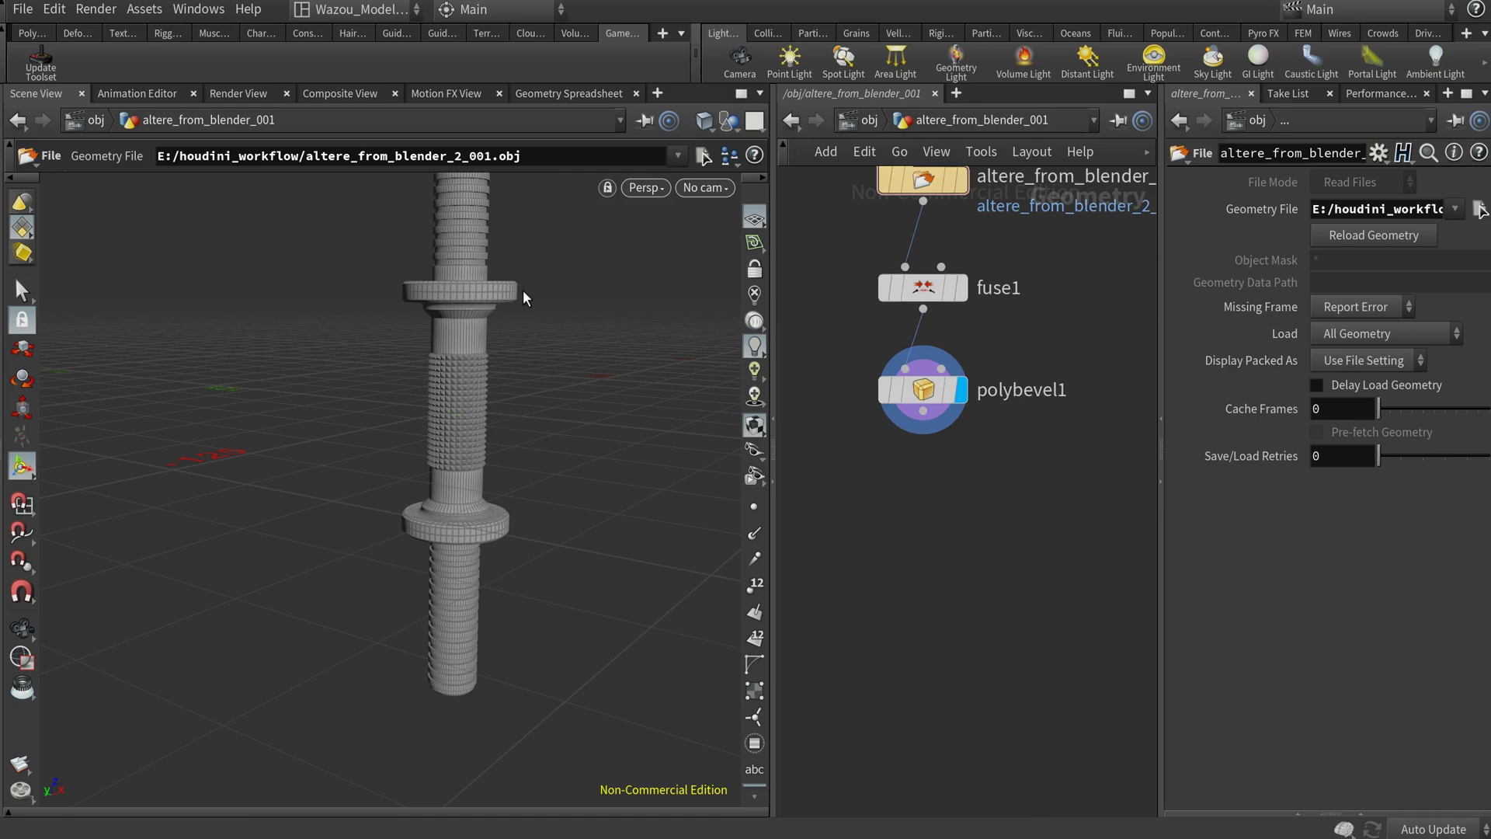
scroll(465, 381, up, 6)
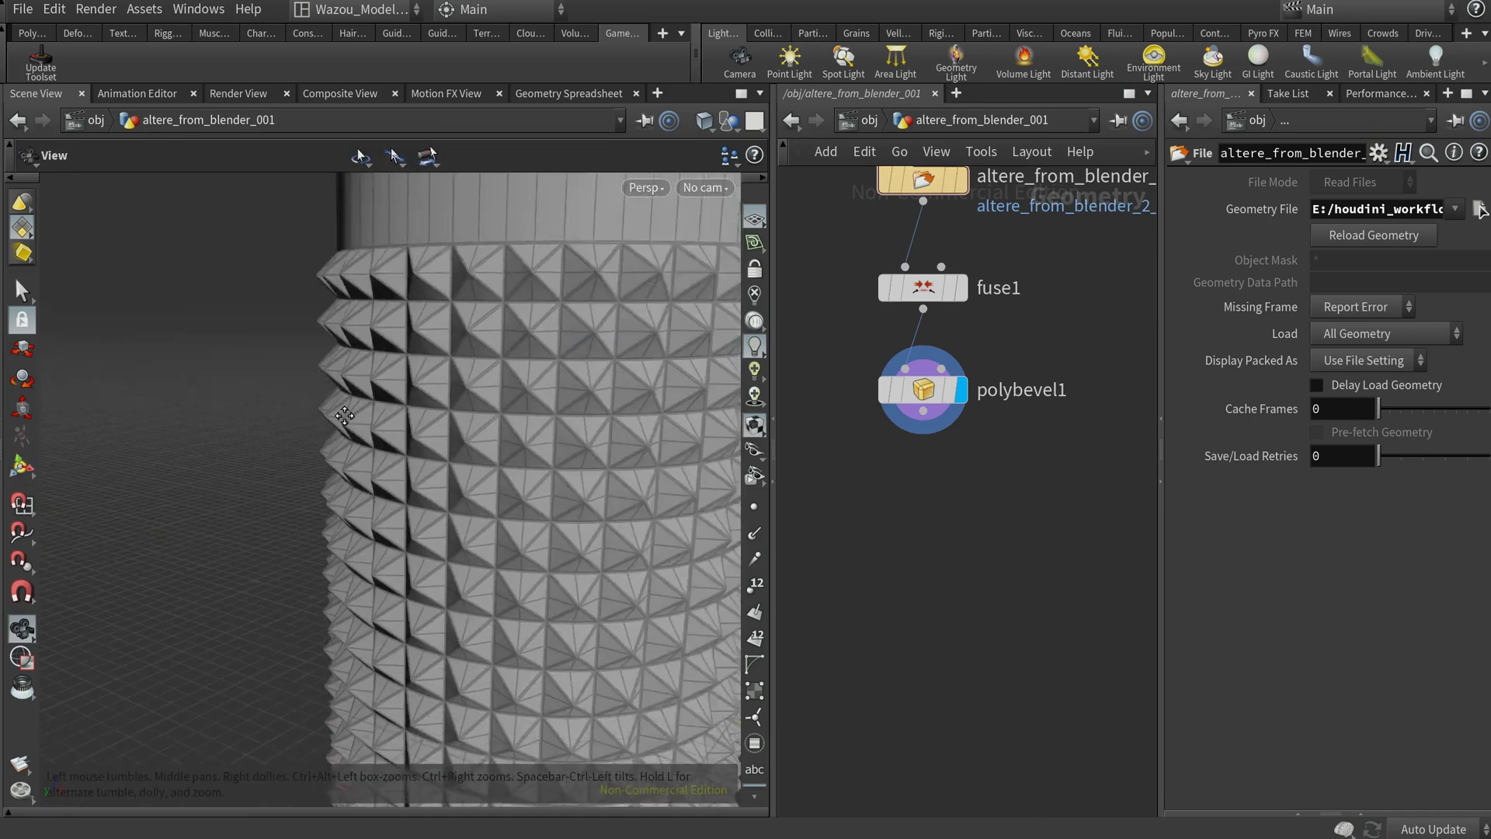
key(shift+w)
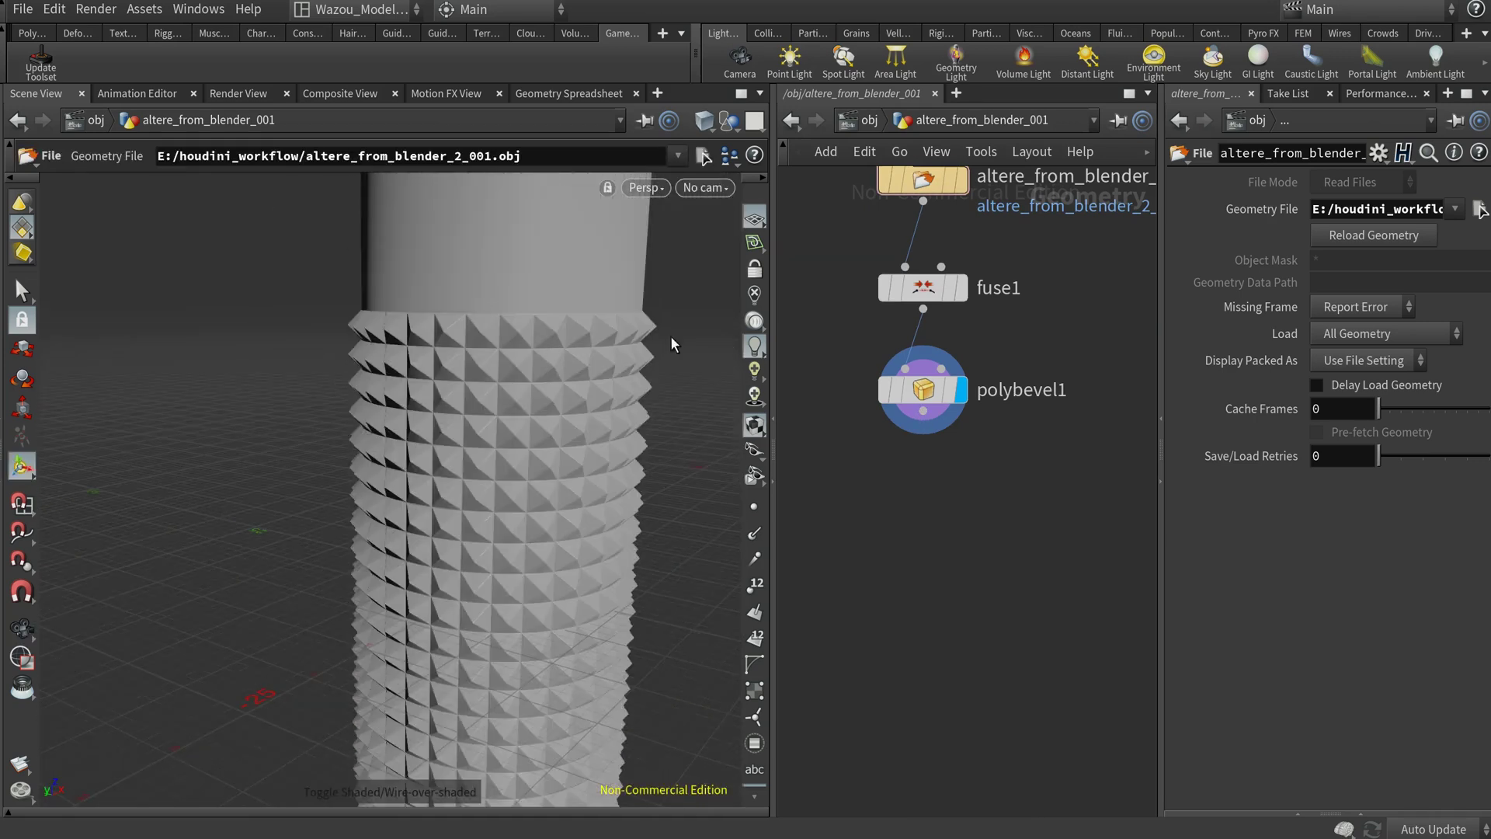
Step: Add a VDB from Polygons node after polybevel1 and inspect the converted studs and collar
key(Tab)
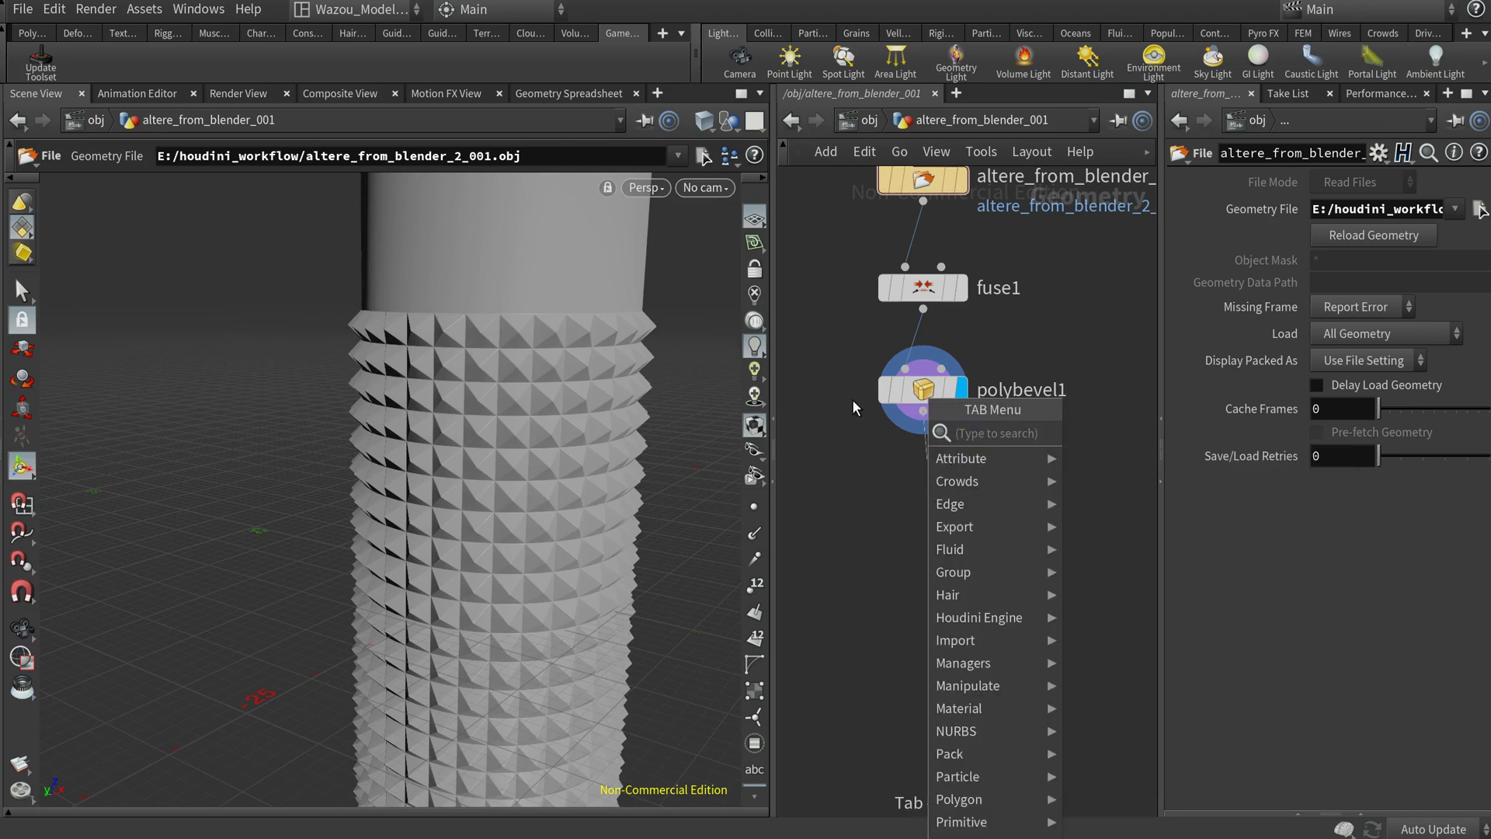
text(vdb)
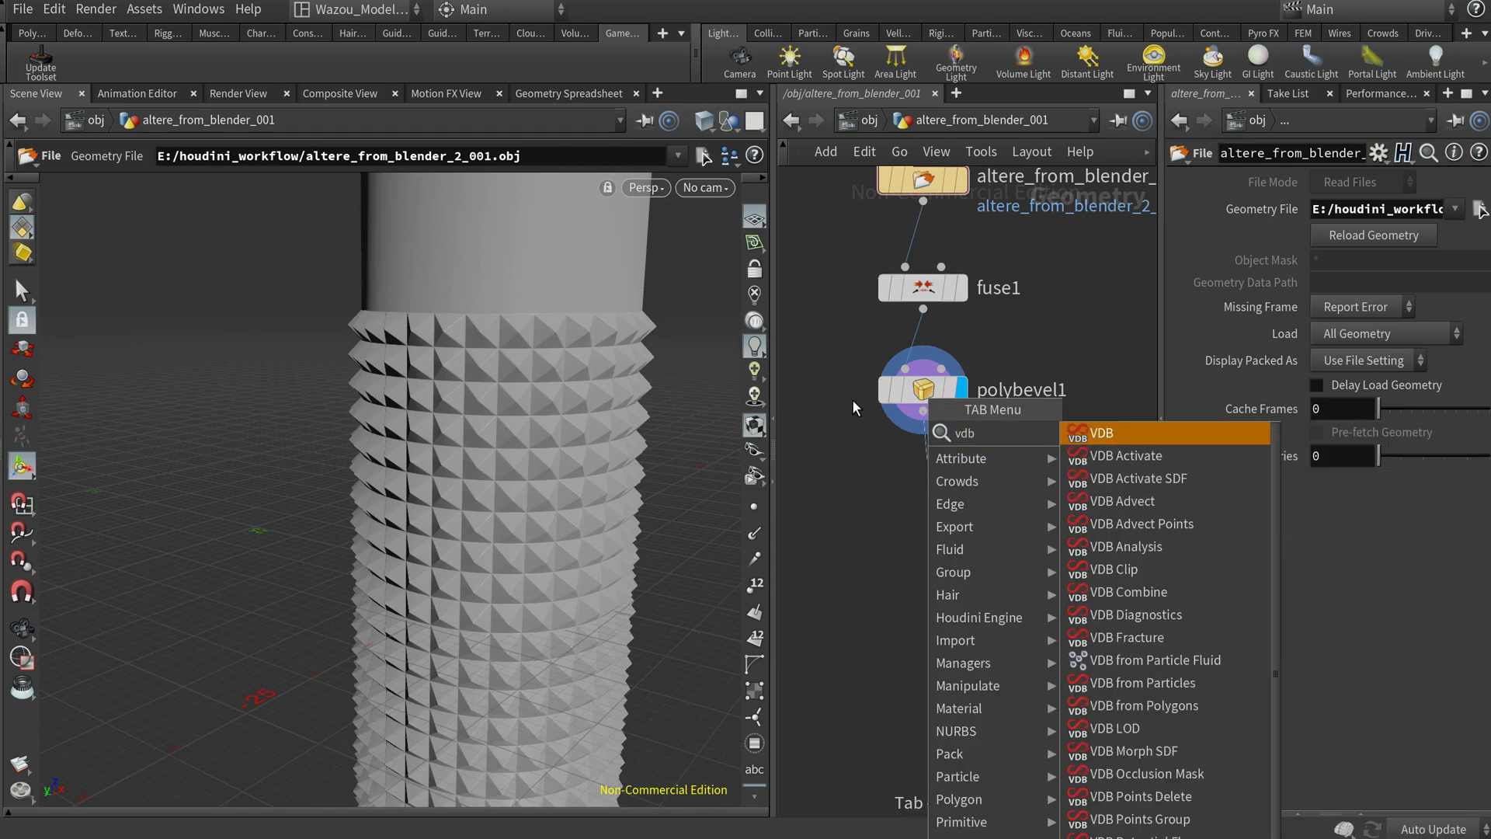
click(1115, 709)
click(925, 453)
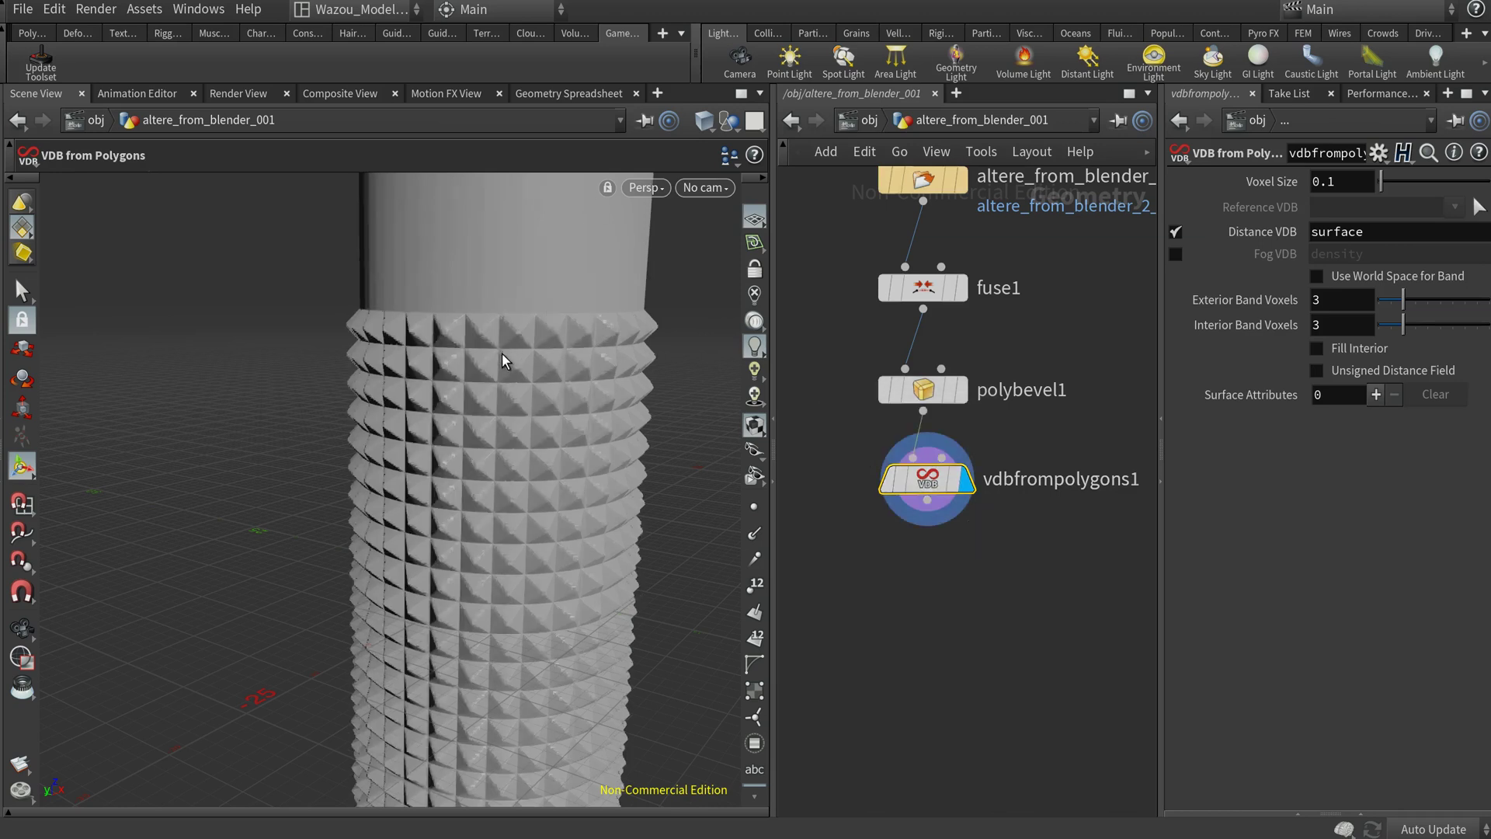
alt+drag(502, 353, 549, 383)
alt+middle_drag(549, 383, 516, 406)
alt+right_drag(459, 389, 559, 386)
alt+drag(560, 386, 427, 393)
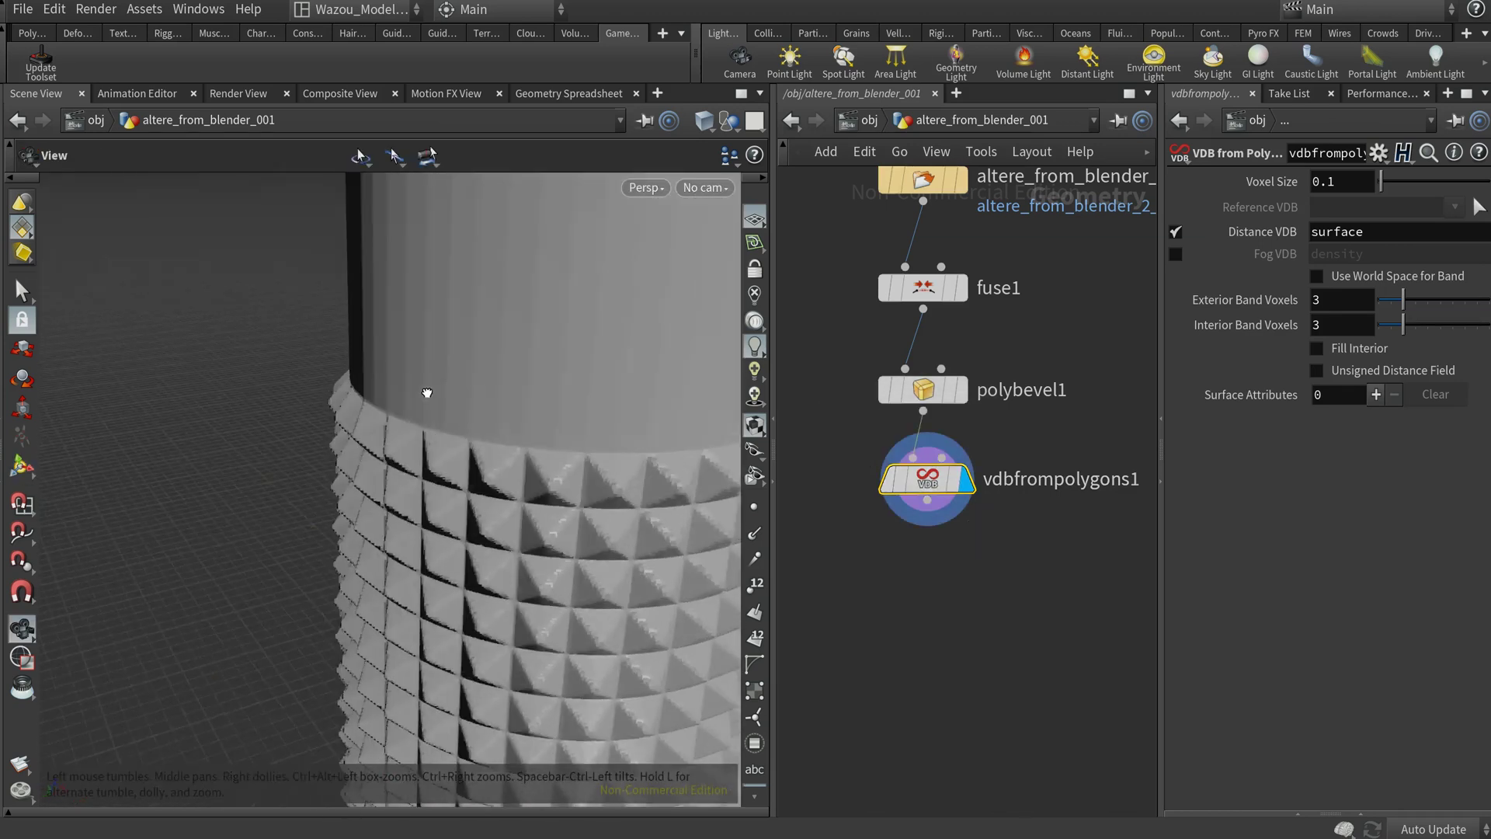
scroll(427, 393, down, 5)
key(Return)
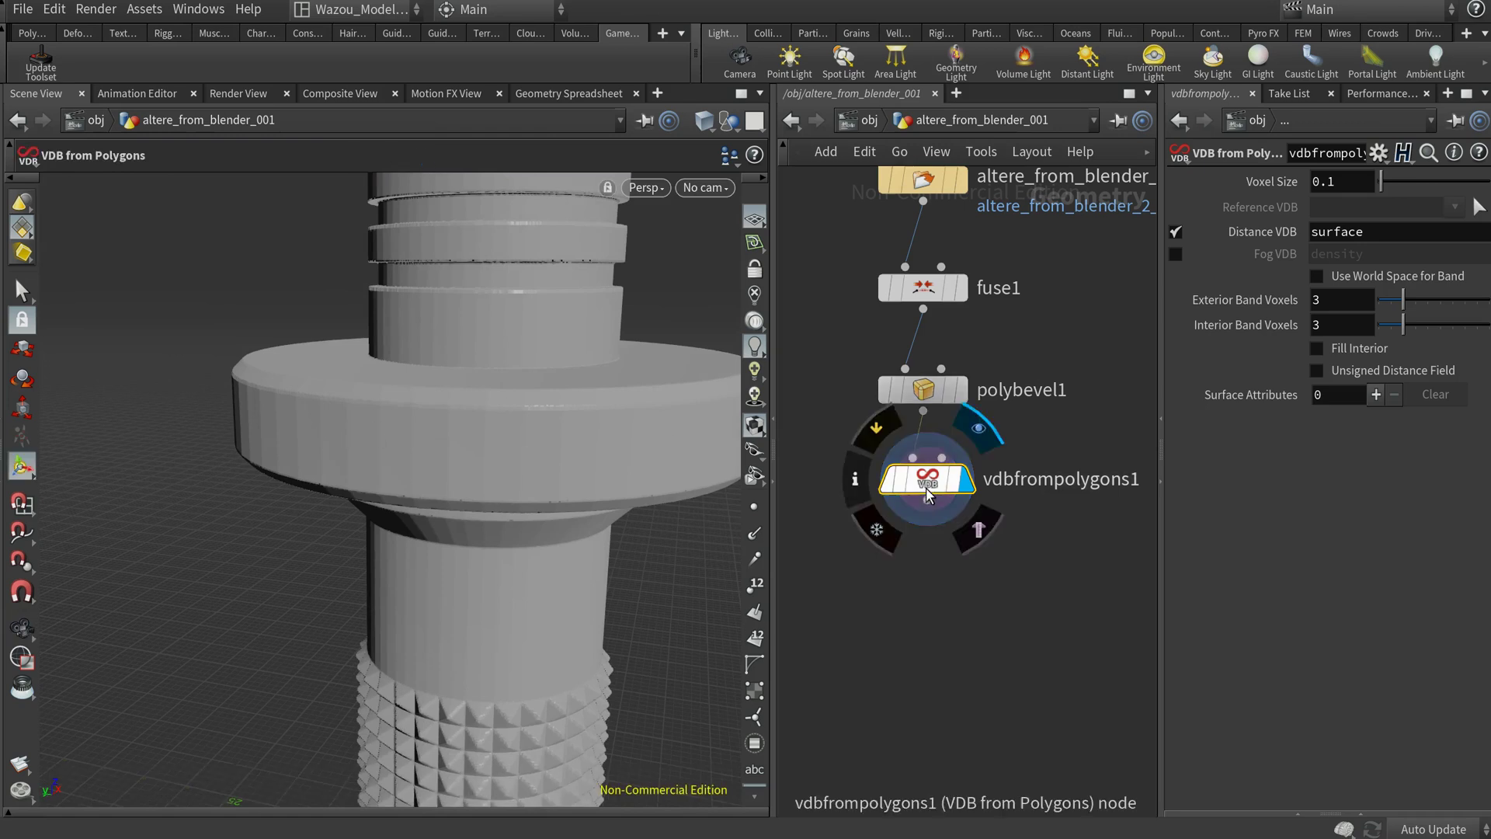
Step: Move the VDB from Polygons node down and bypass it, and insert a displayed Subdivide node between it and polybevel1
drag(924, 481, 926, 580)
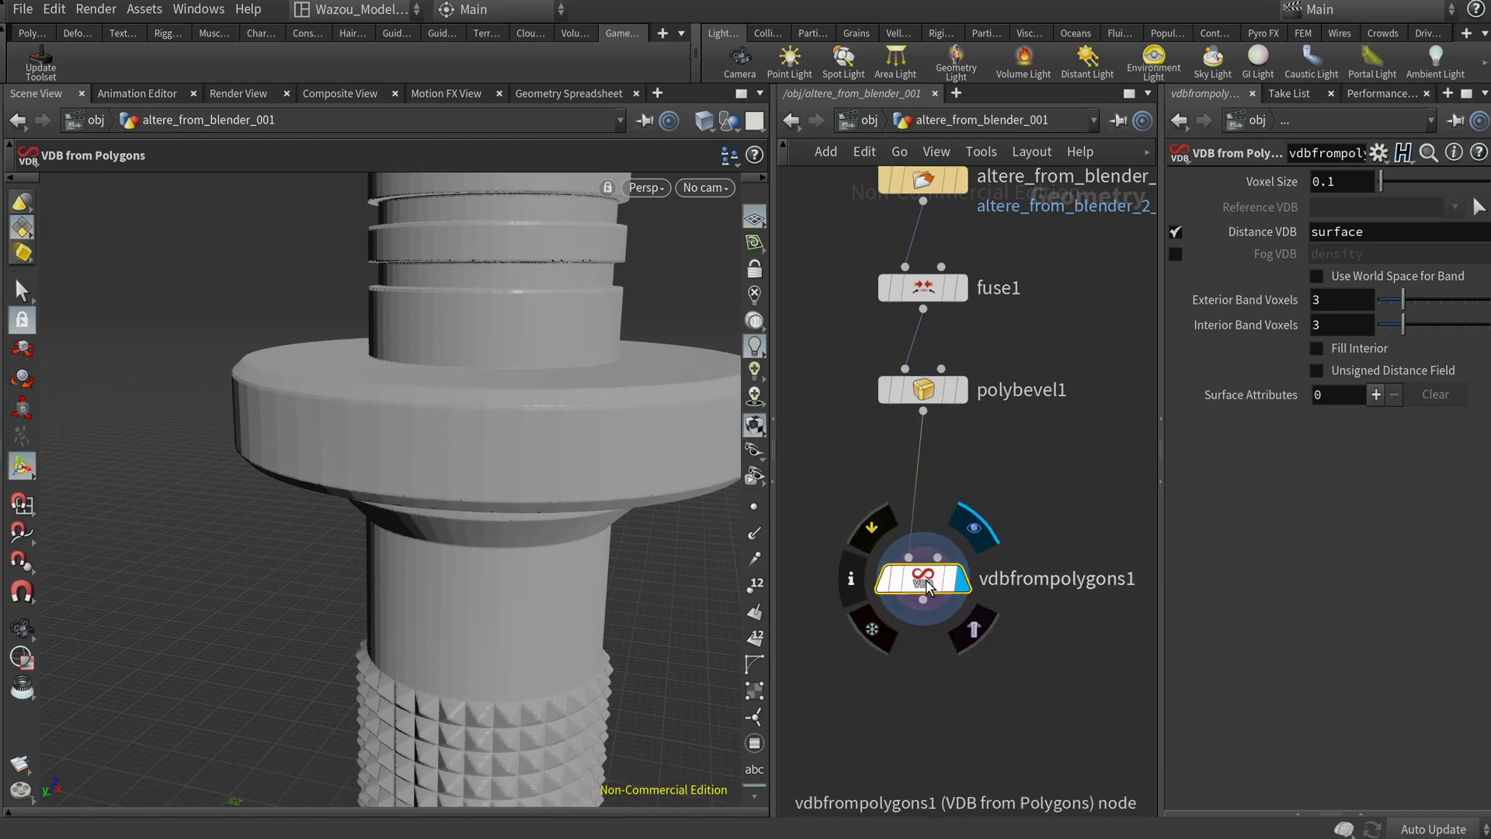
click(883, 581)
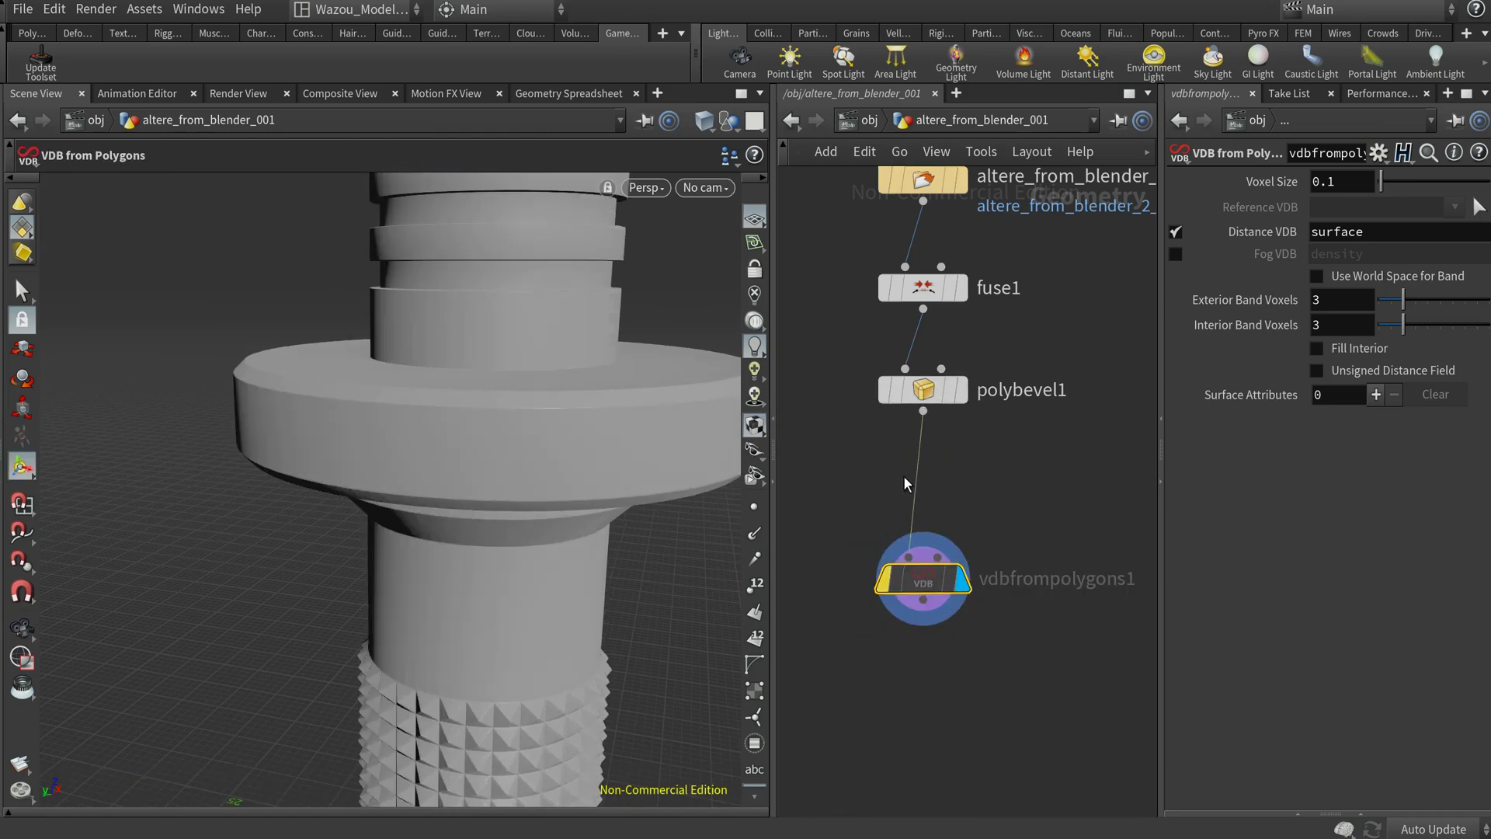
key(Tab)
key(Escape)
key(Tab)
text(sub)
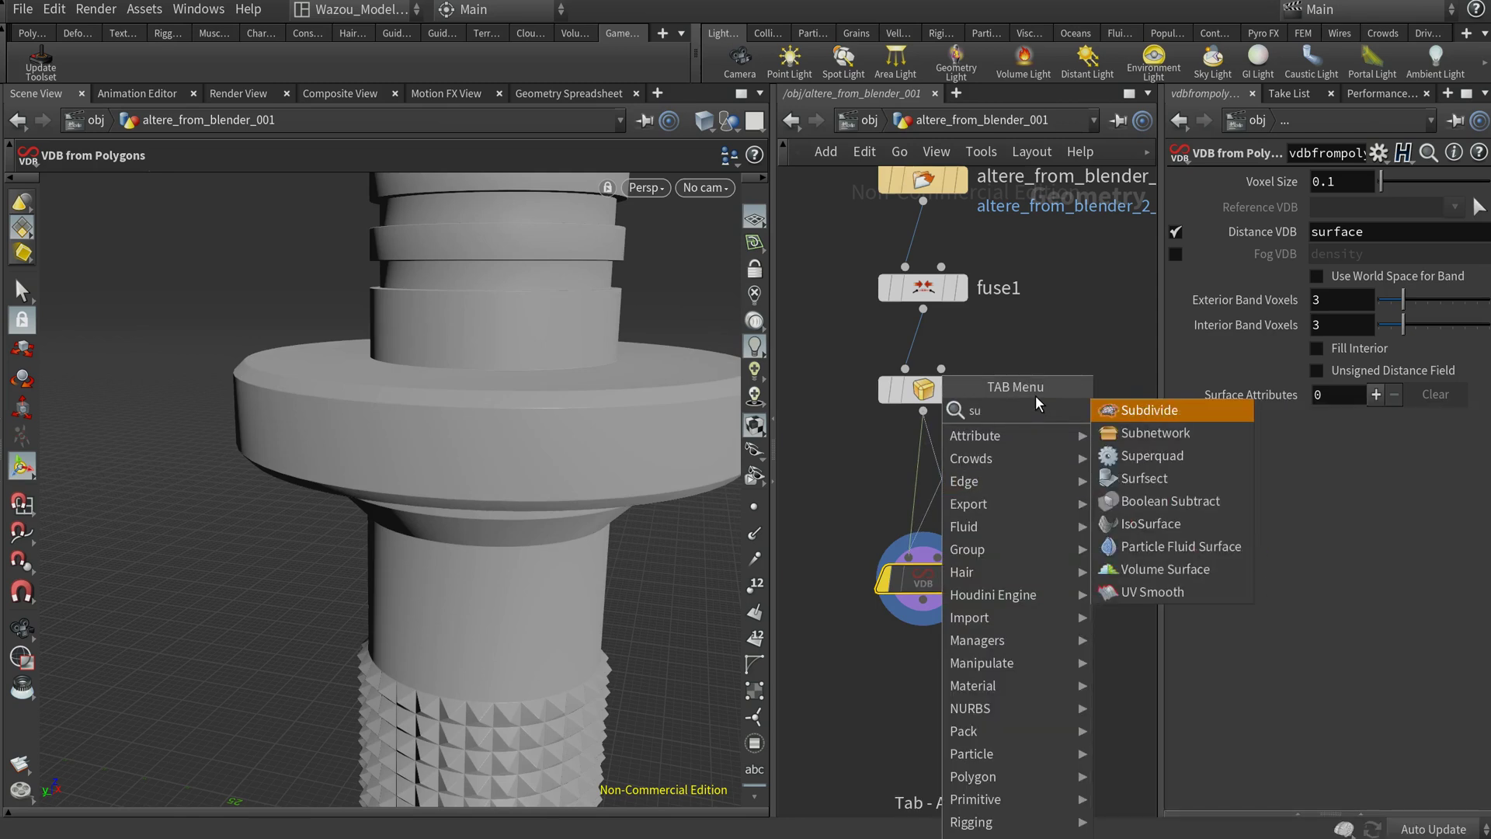
key(Return)
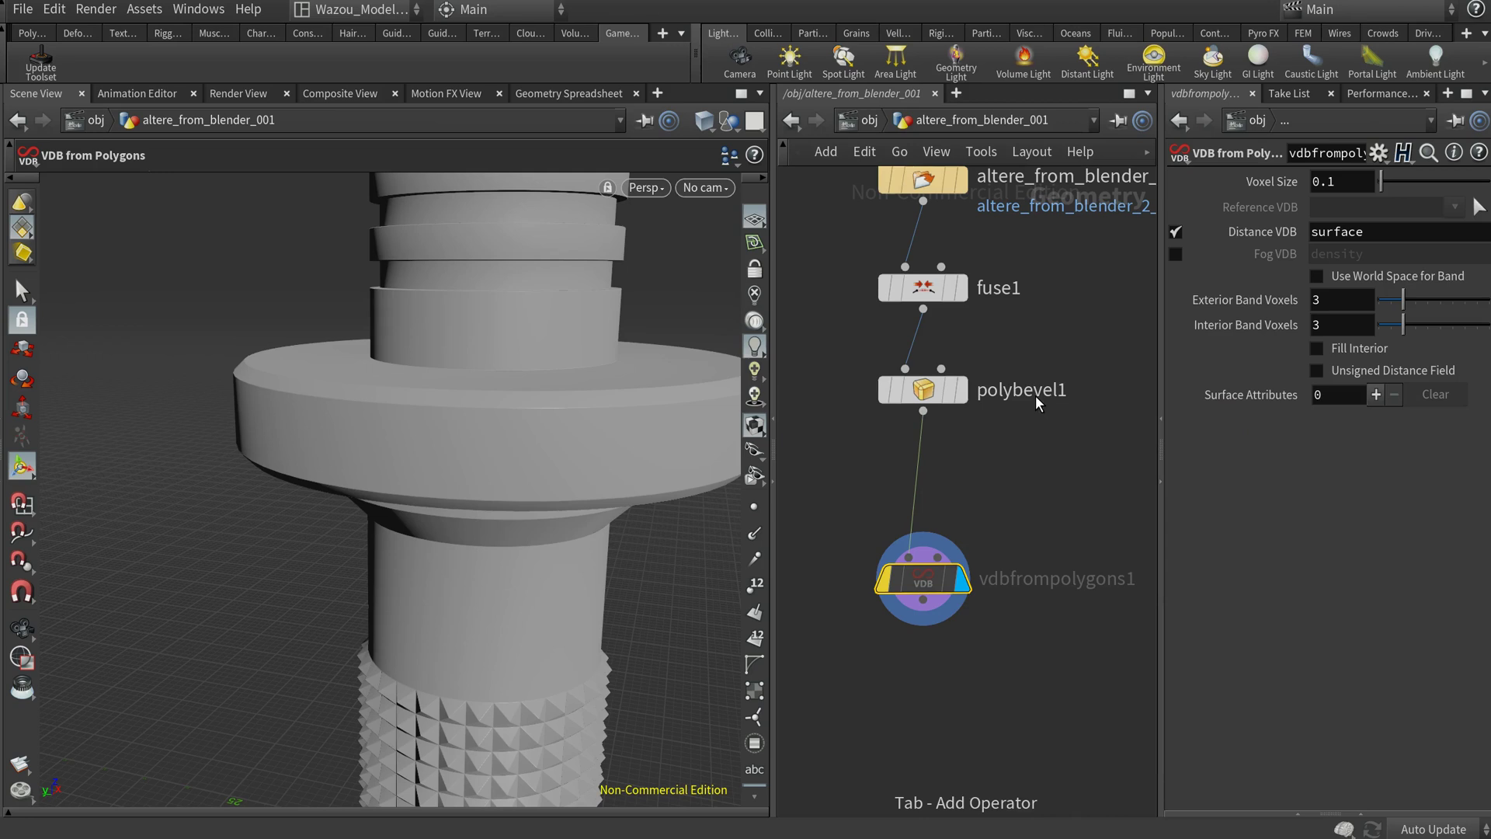
click(956, 485)
click(980, 478)
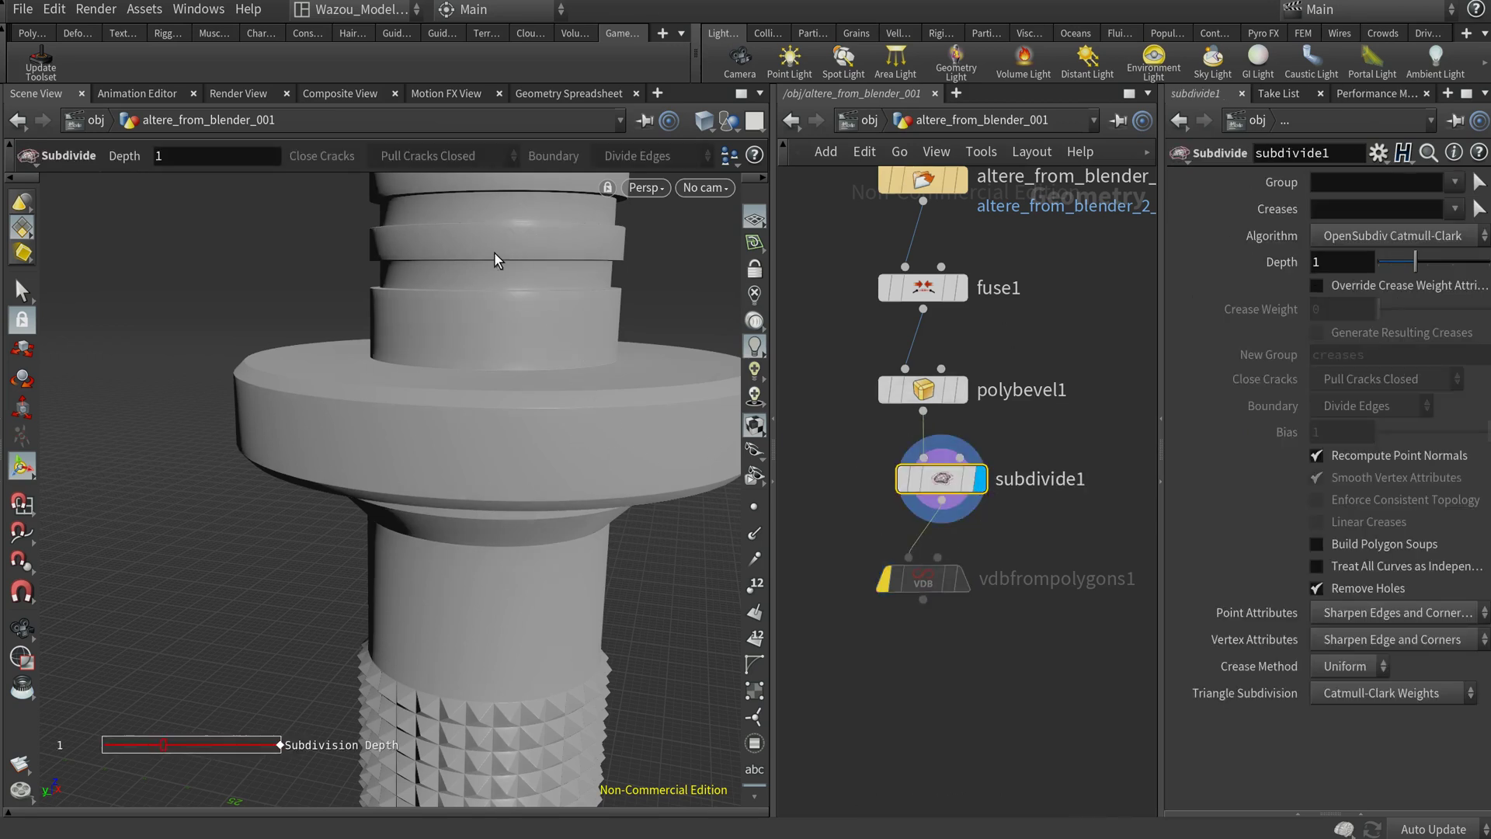
Step: Inspect the subdivided collar and studs, and re-enable and display the VDB from Polygons node
key(Escape)
drag(524, 272, 596, 489)
right_drag(596, 489, 576, 412)
middle_drag(576, 413, 516, 426)
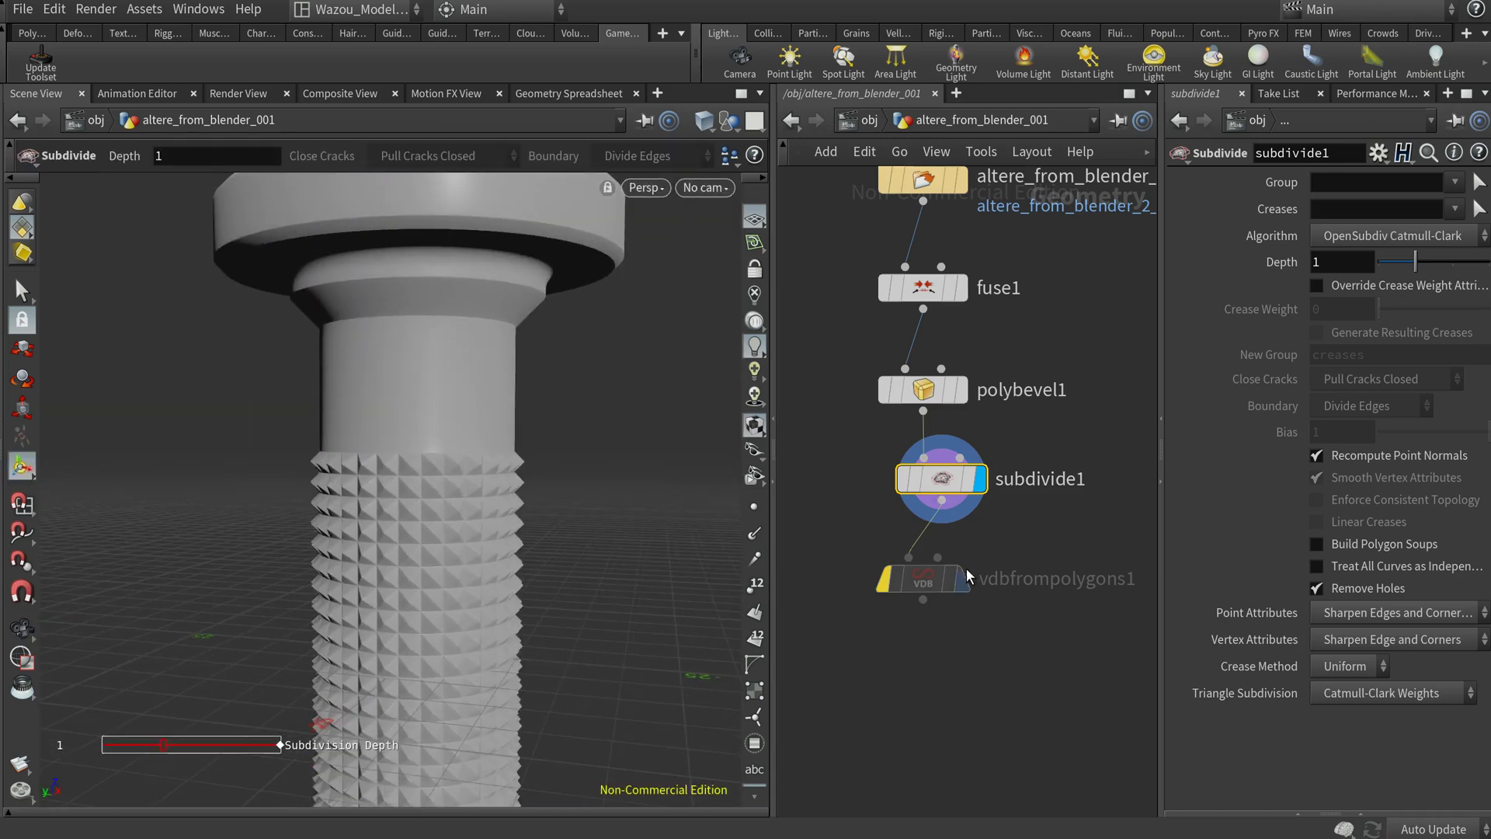
click(886, 584)
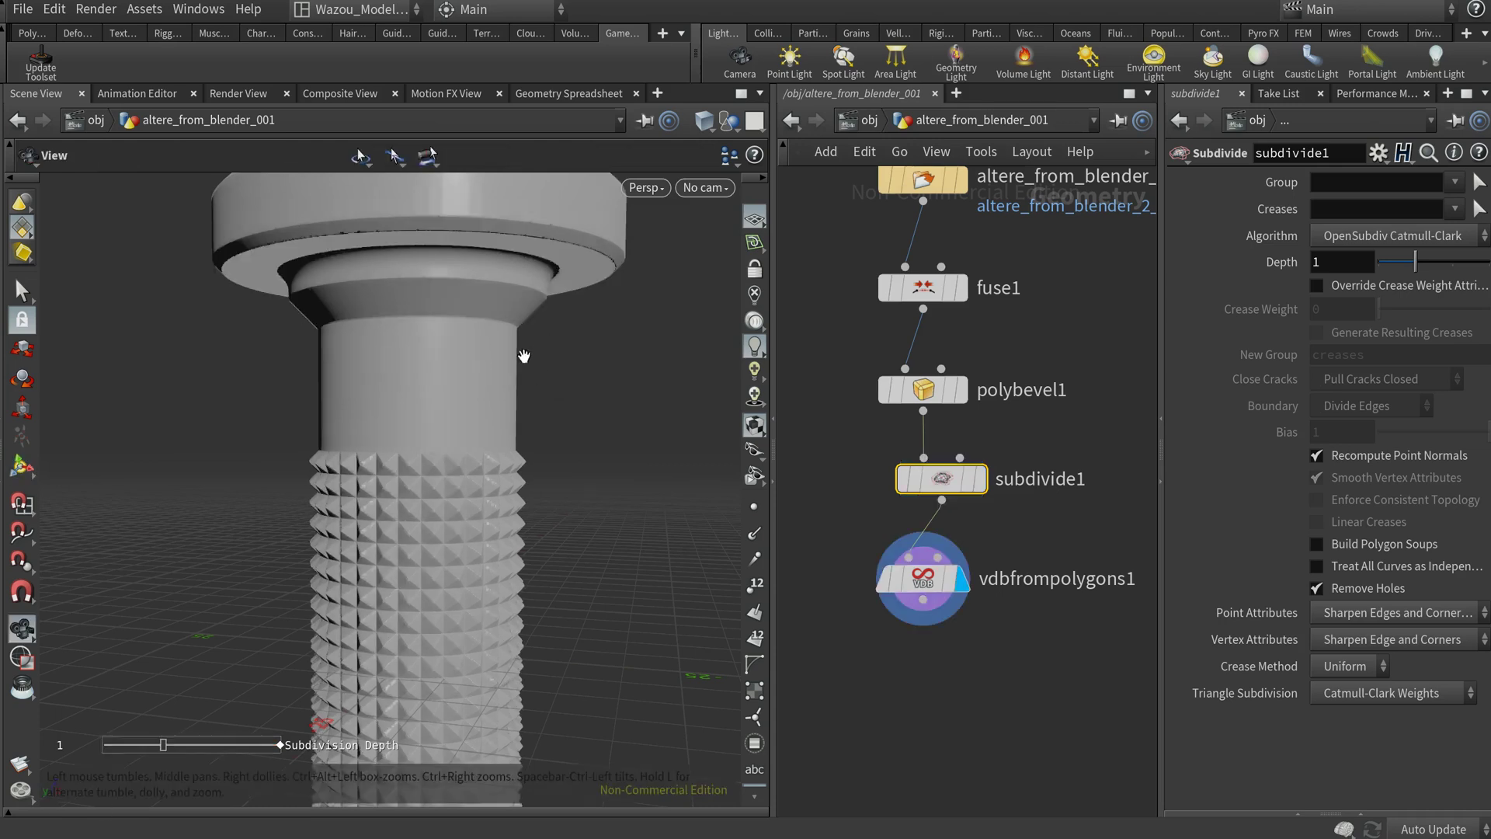
Step: Move the VDB from Polygons node under subdivide1 and add a displayed VDB Smooth node after it
alt+middle_drag(523, 257, 520, 458)
mouse_move(520, 458)
alt+mouse_down()
mouse_move(520, 388)
mouse_move(583, 440)
mouse_move(490, 506)
mouse_move(559, 427)
mouse_move(530, 464)
mouse_move(683, 455)
mouse_move(599, 426)
mouse_move(490, 423)
mouse_move(507, 417)
alt+mouse_up()
right_drag(508, 417, 699, 427)
mouse_move(602, 425)
right_down()
mouse_move(529, 420)
mouse_move(575, 421)
right_up()
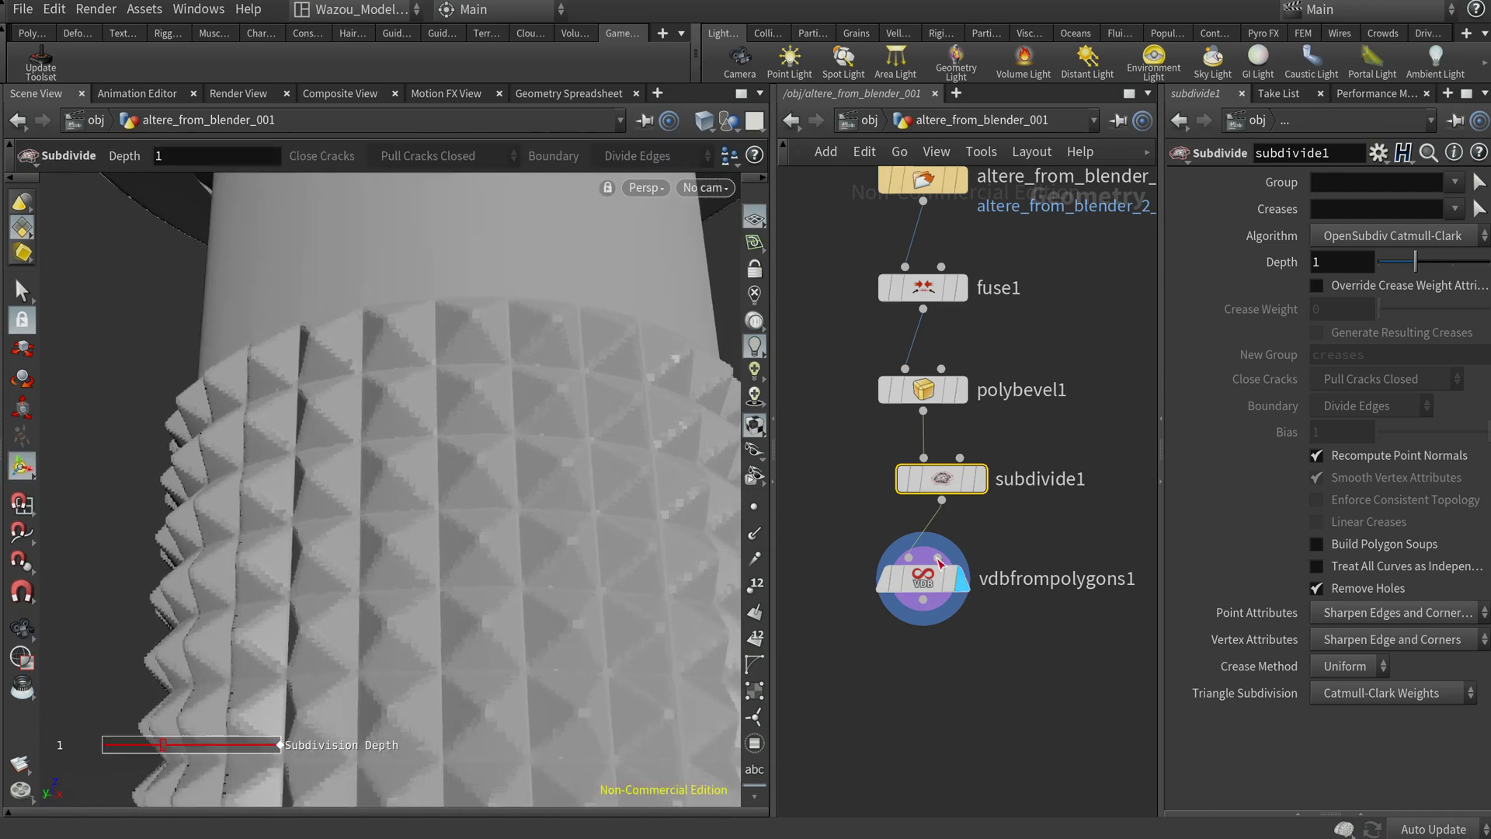
drag(918, 587, 937, 567)
key(Tab)
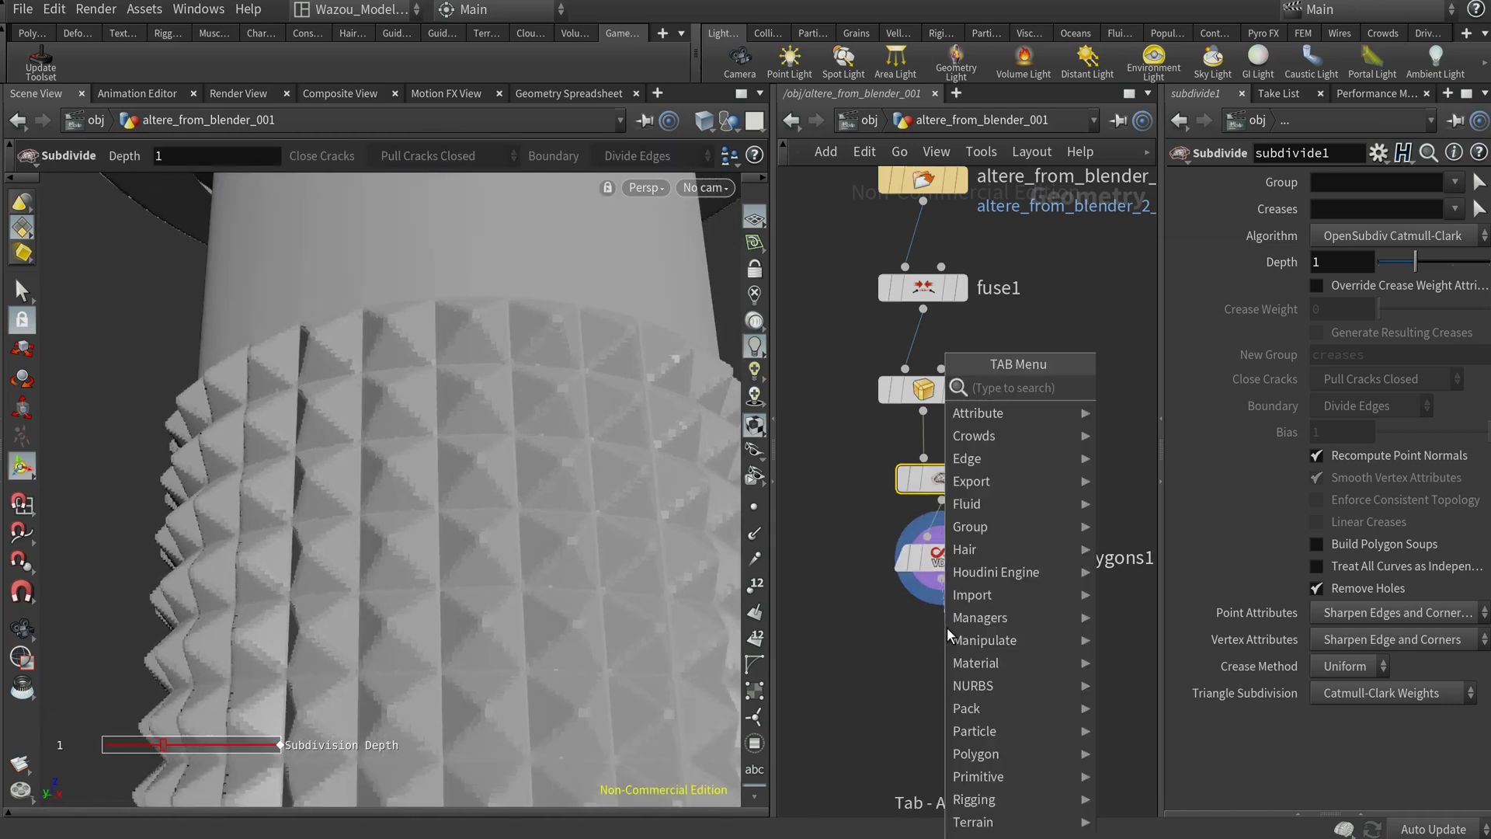
mouse_move(971, 598)
text(vdb)
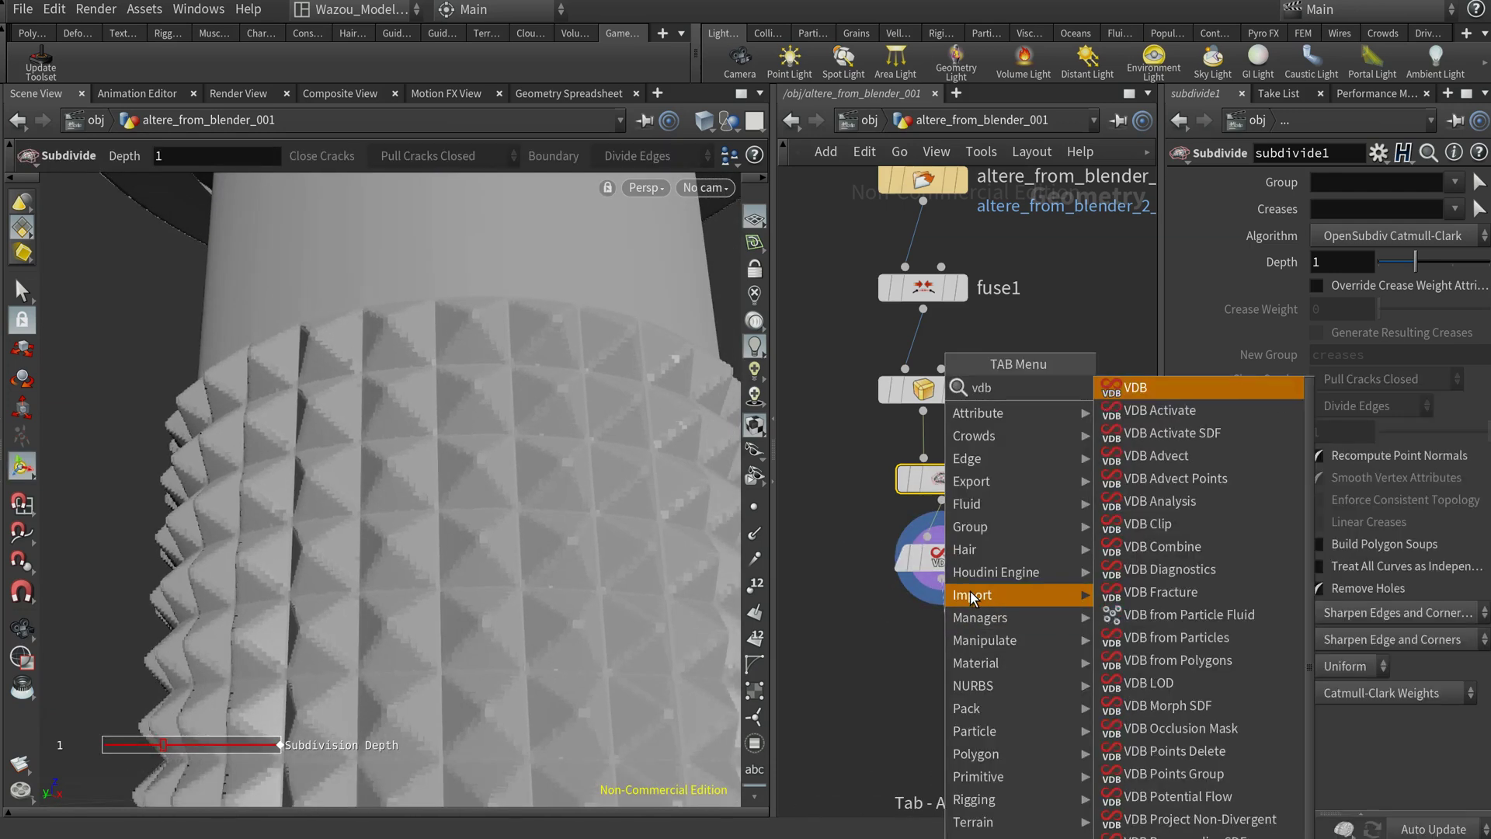
key(Up)
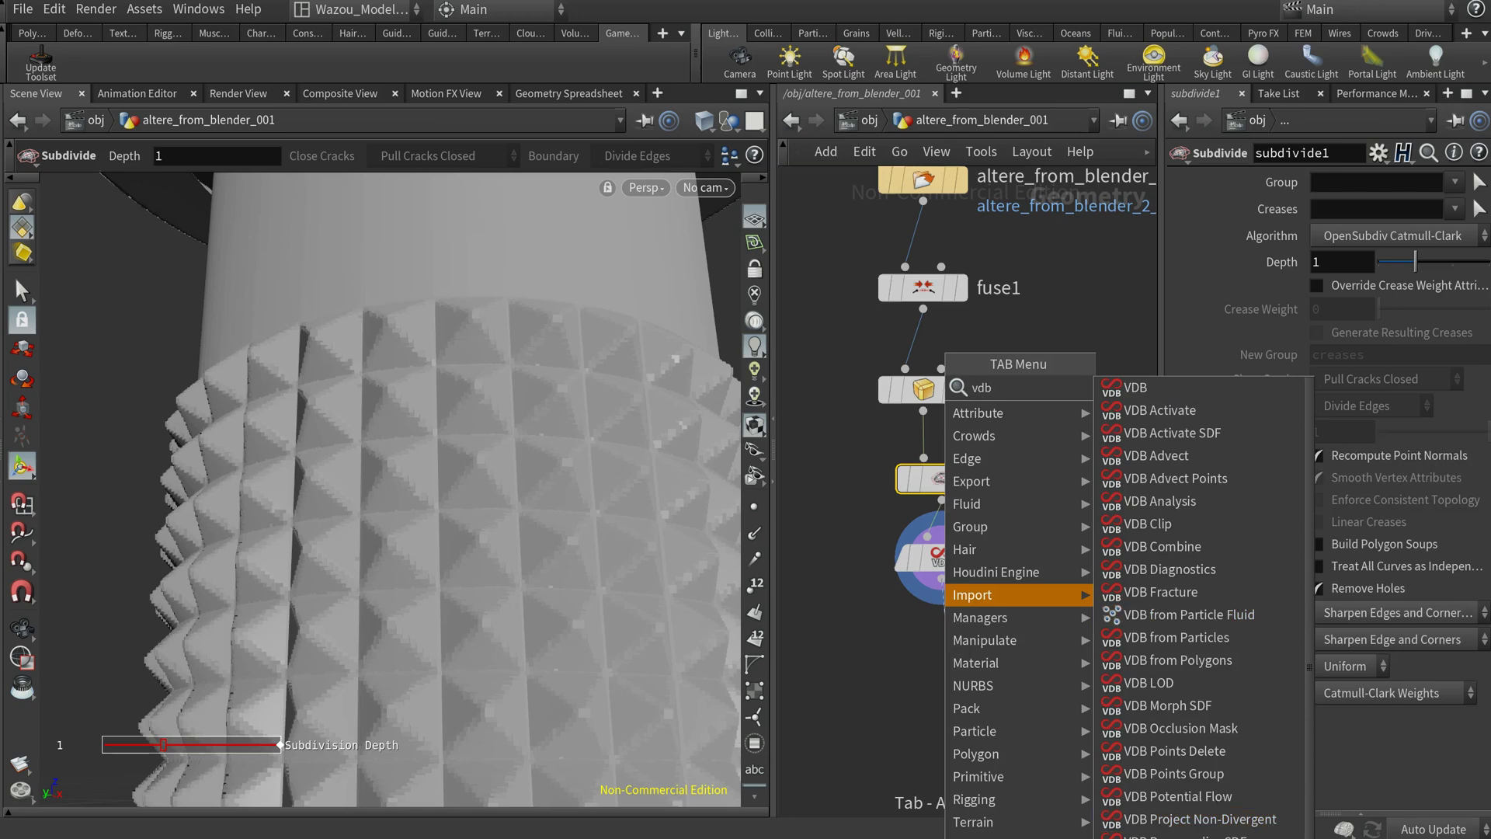
key(Escape)
click(946, 646)
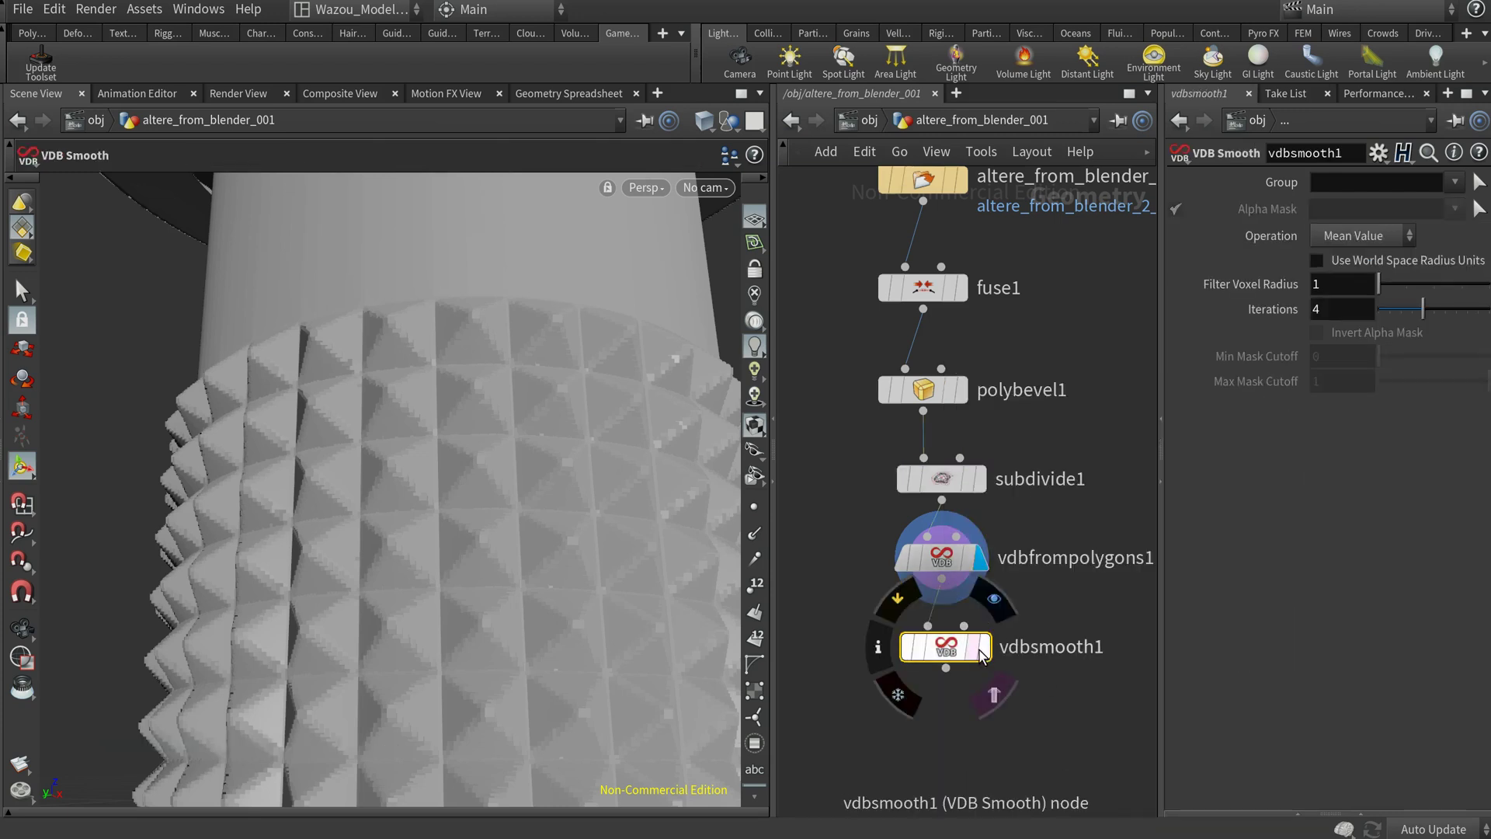
click(992, 602)
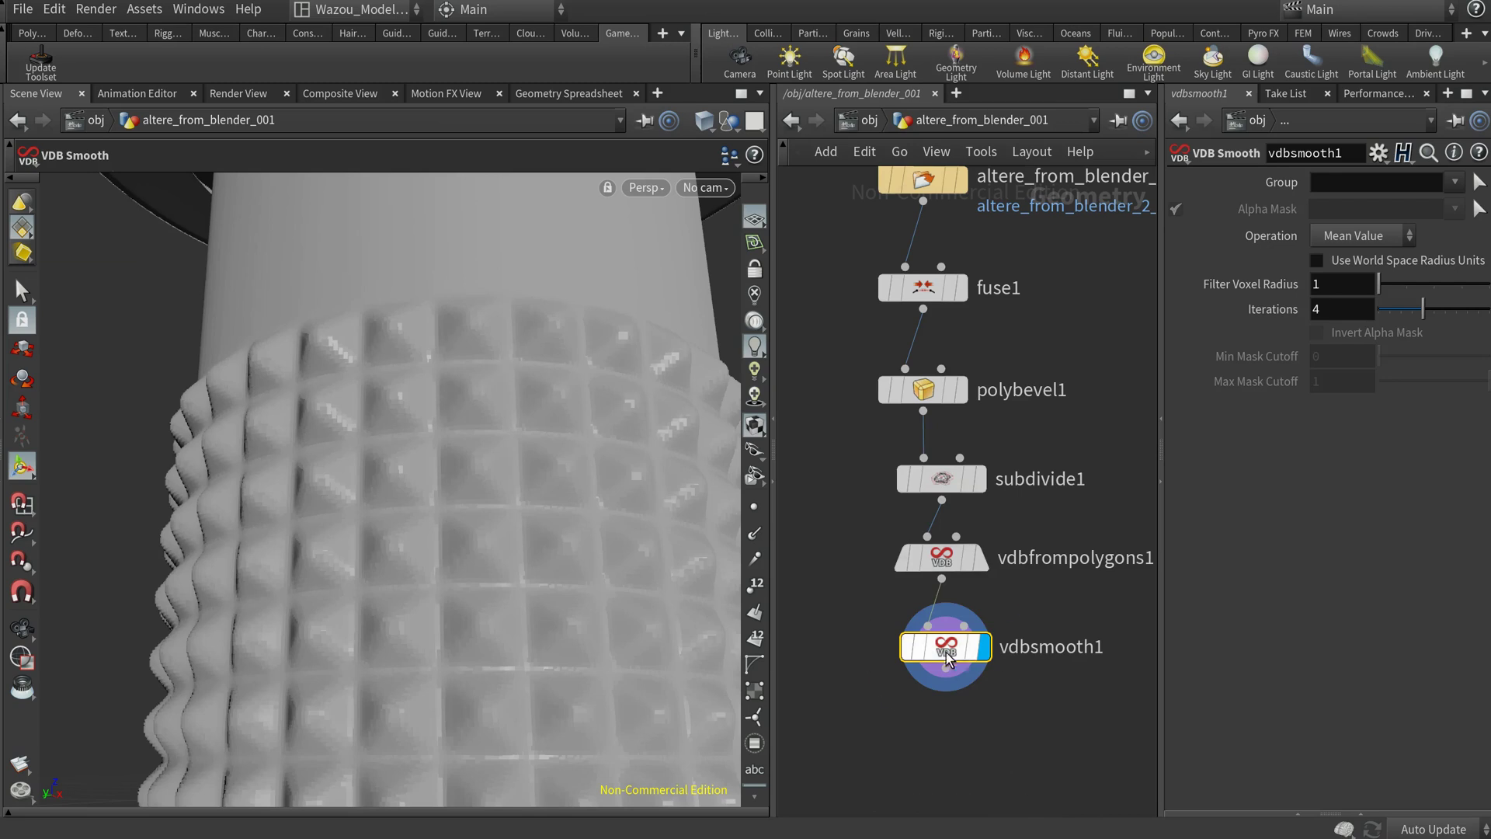
Step: Set the voxel size of vdbfrompolygons1 to 0.05
click(941, 559)
click(1340, 179)
text(05)
key(Return)
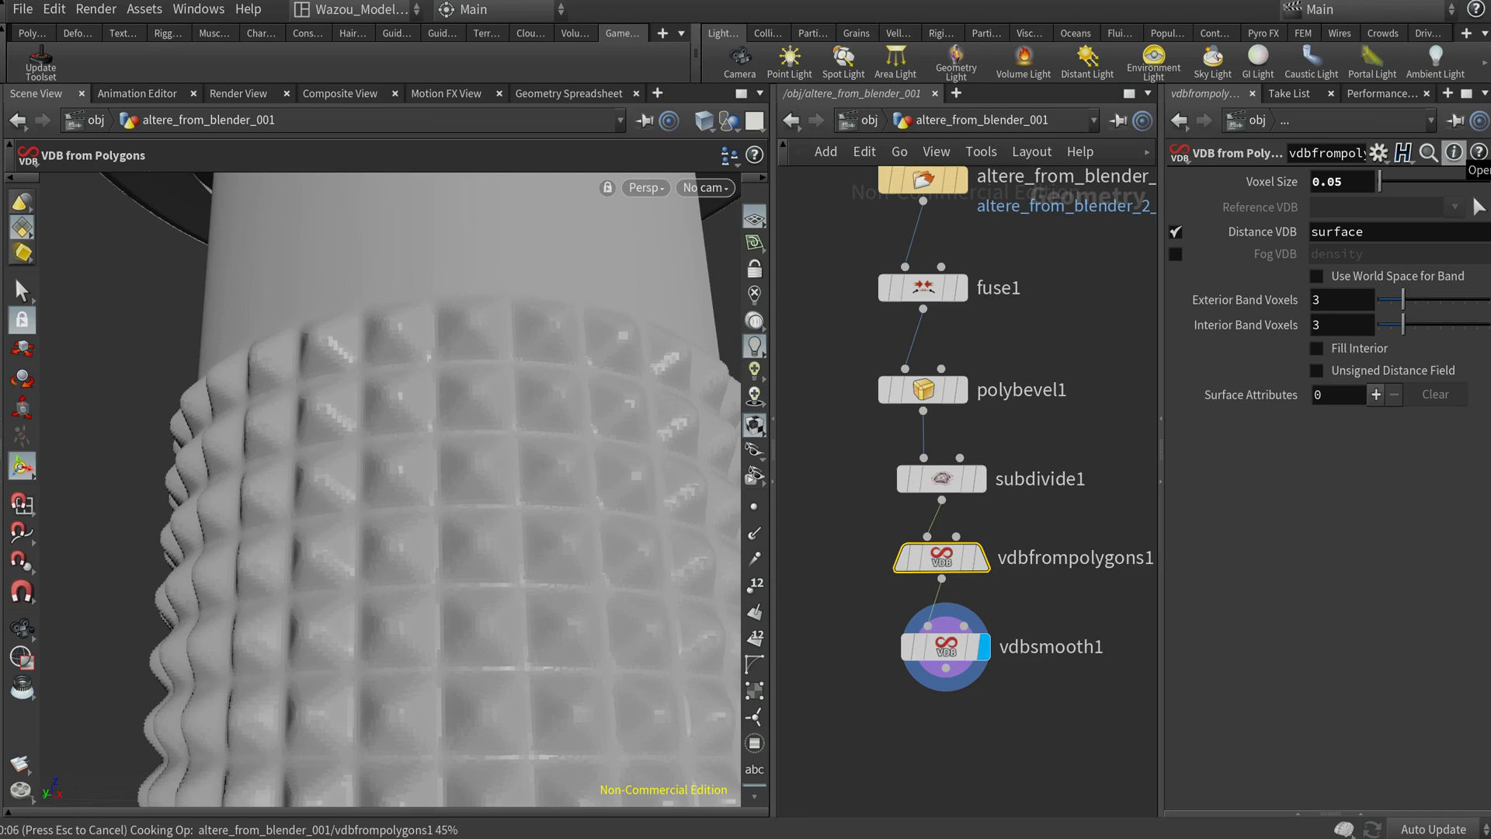
key(Escape)
Step: Inspect the smoothed VDB result on the studs, both collars and the ribbed shaft
drag(575, 458, 663, 389)
right_drag(664, 389, 117, 435)
drag(613, 333, 483, 296)
right_drag(419, 309, 477, 314)
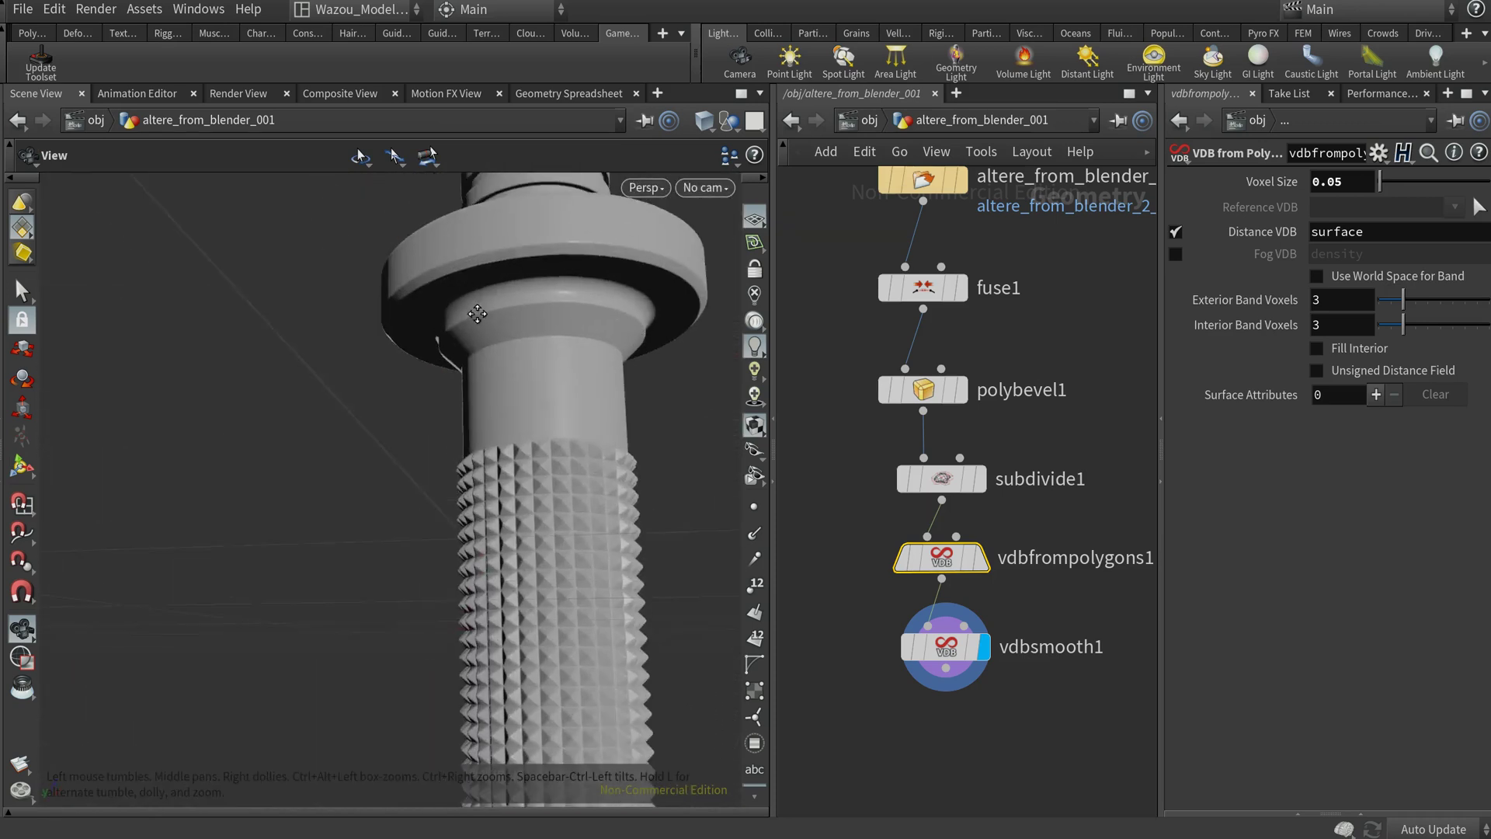
middle_drag(477, 314, 373, 400)
right_drag(373, 400, 576, 340)
drag(575, 340, 512, 436)
right_drag(600, 397, 519, 402)
middle_drag(518, 402, 487, 175)
drag(488, 326, 498, 279)
middle_drag(497, 404, 536, 194)
Step: Add a Convert VDB node connected below vdbsmooth1
click(946, 683)
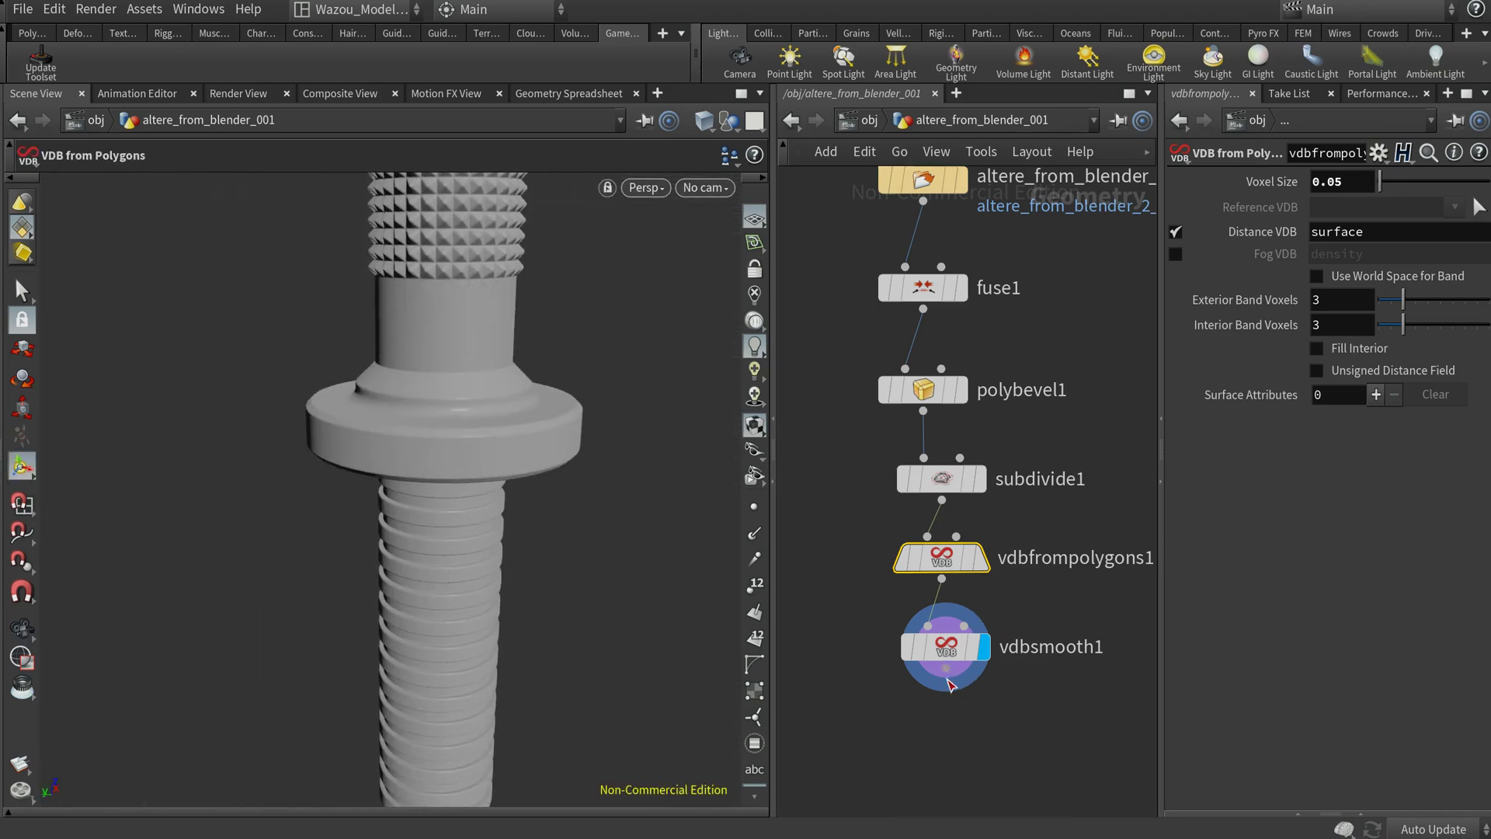
click(931, 715)
mouse_move(930, 692)
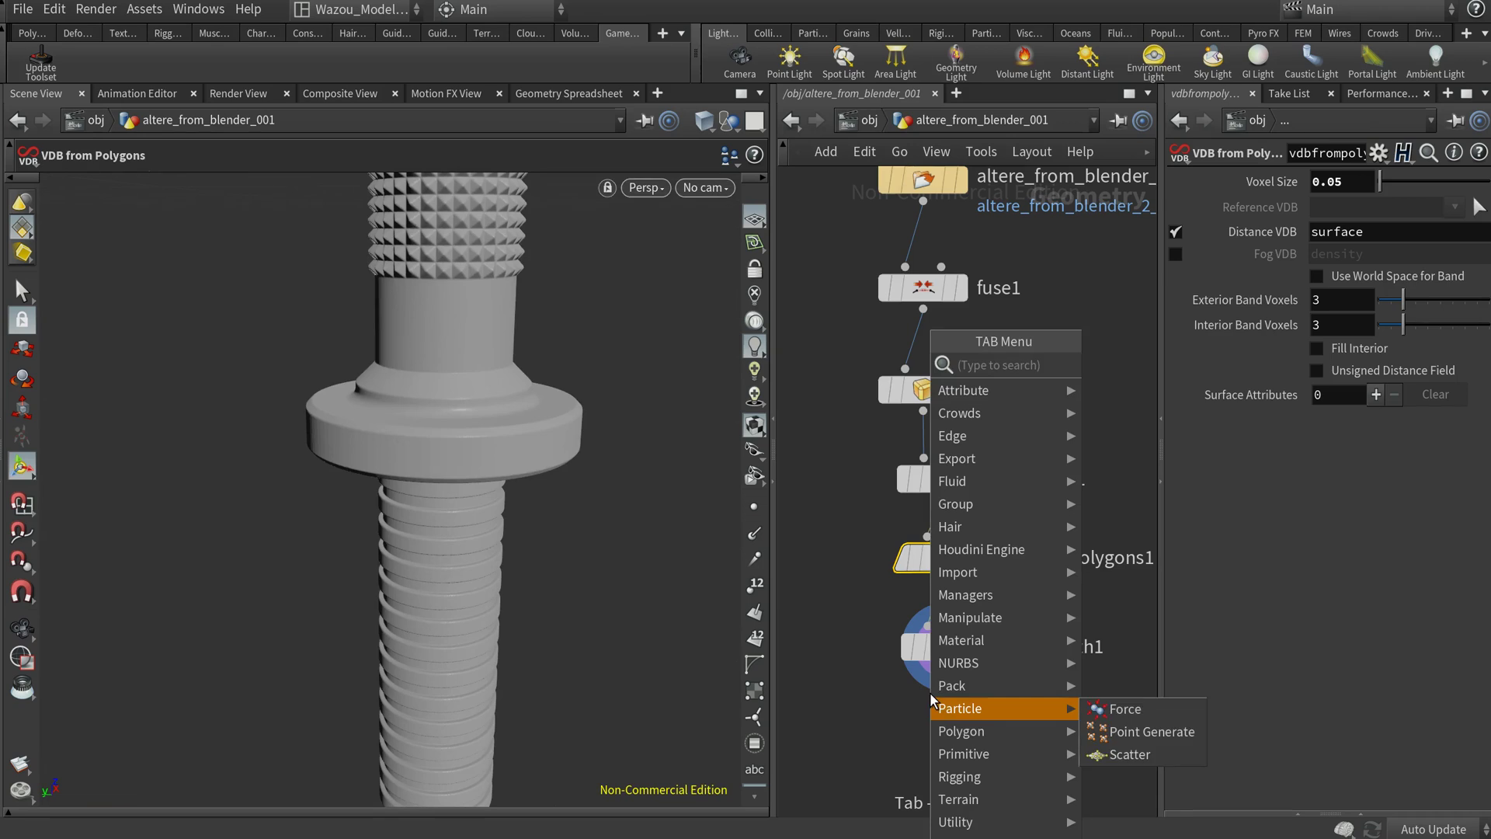
text(vdb)
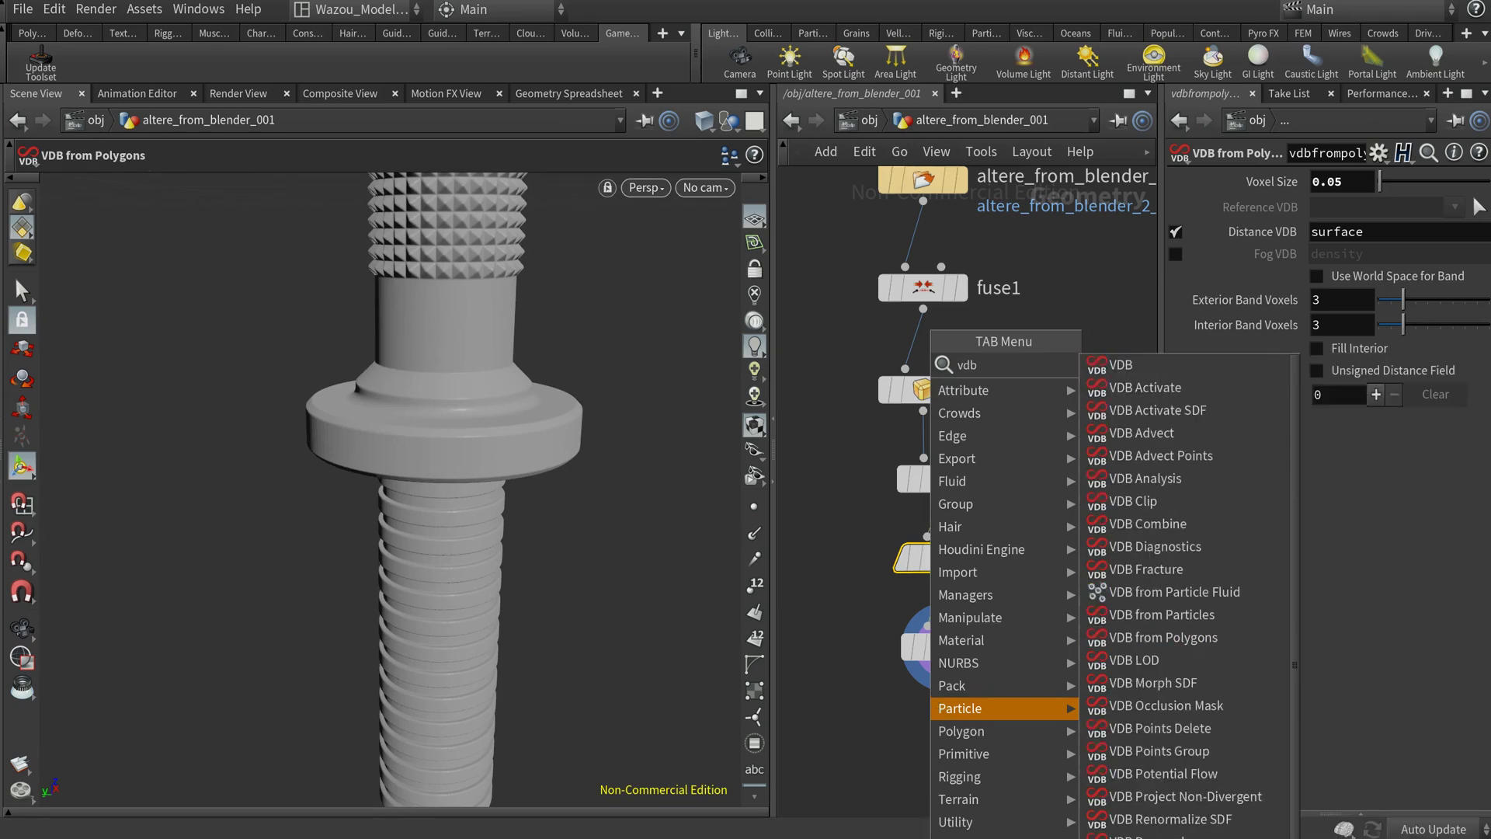
scroll(1188, 590, down, 2)
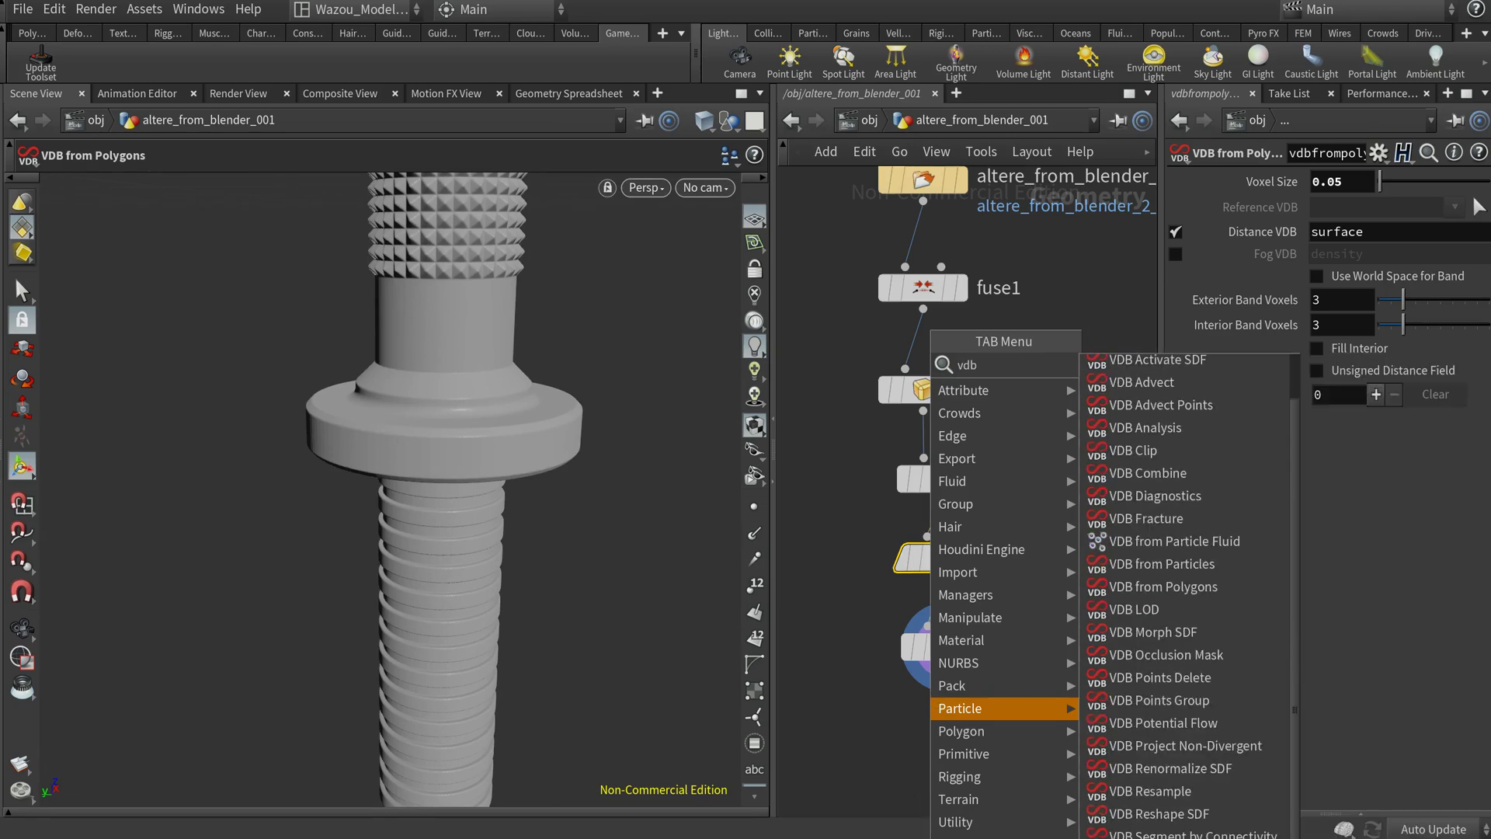
key(Return)
click(931, 737)
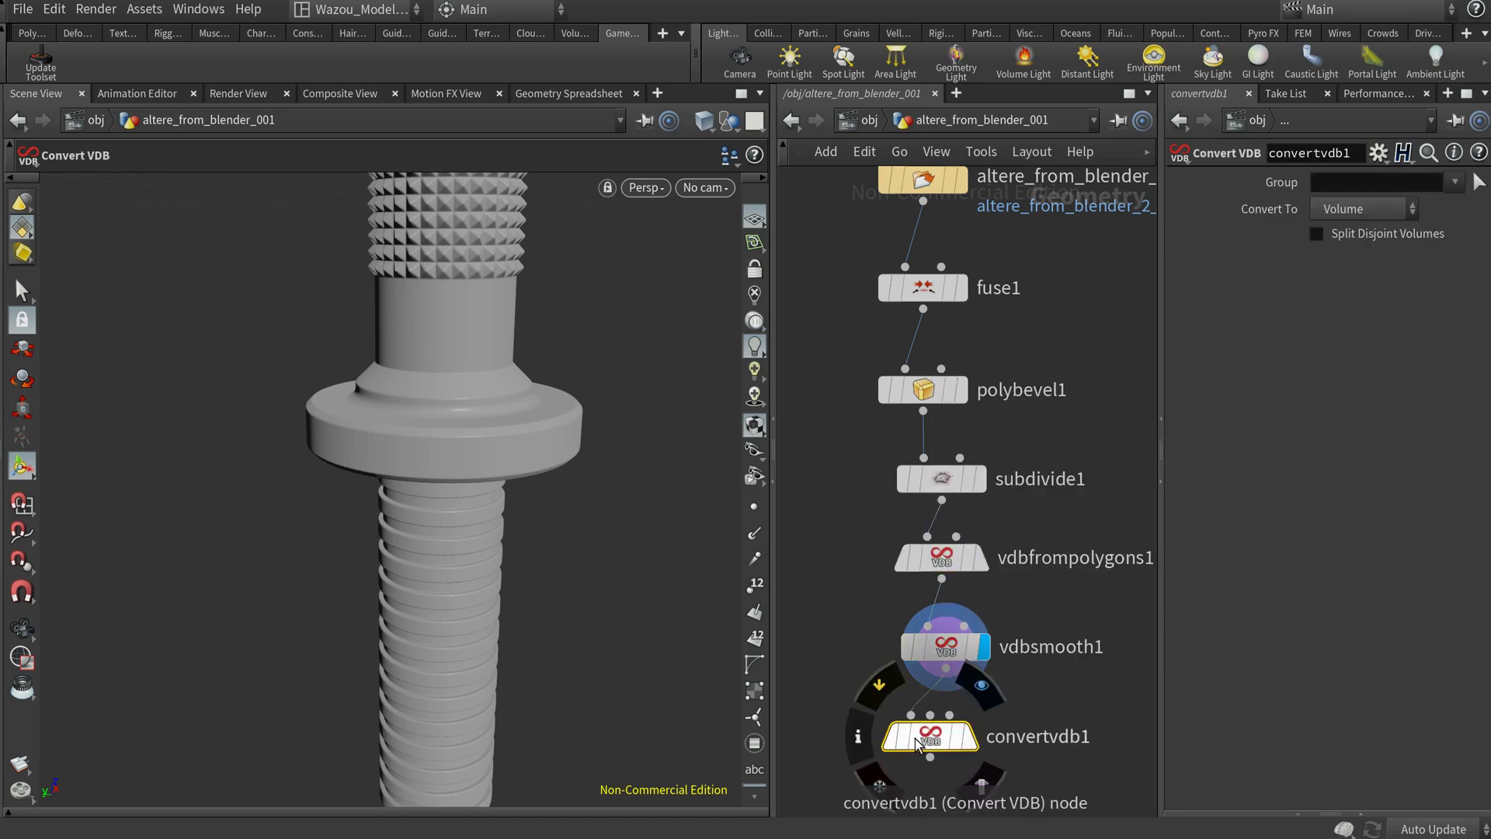
Step: Set the Convert VDB node to convert to Polygons and display its output
click(1367, 208)
click(1354, 280)
click(976, 744)
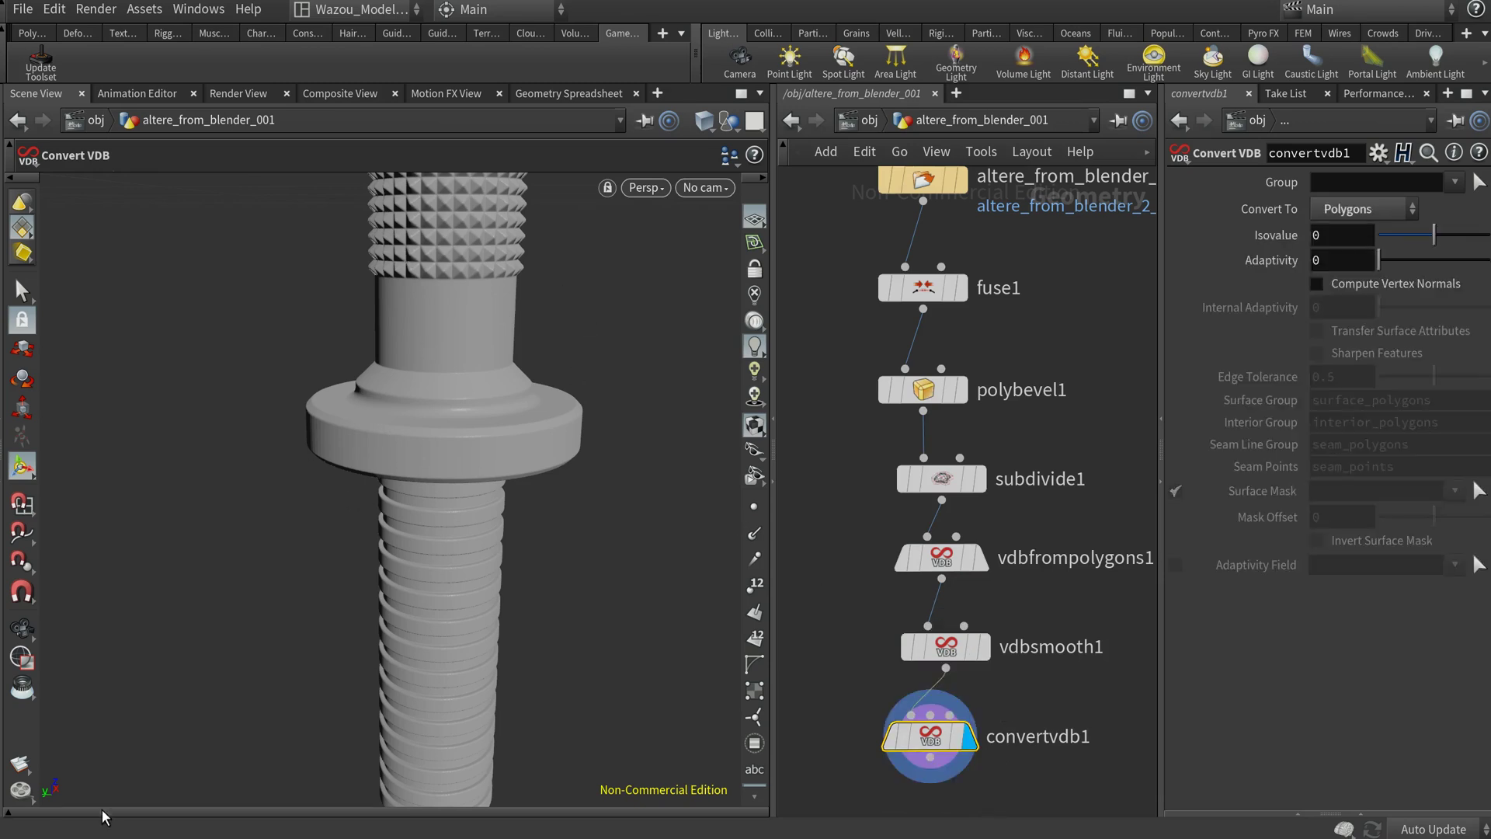
Step: Inspect the handle converted back to polygons, from the ribbed shaft and collars to the full length
alt+drag(459, 505, 599, 633)
alt+right_drag(599, 632, 723, 473)
alt+middle_drag(429, 590, 482, 223)
alt+middle_drag(451, 546, 506, 220)
alt+right_drag(432, 542, 503, 422)
alt+drag(593, 356, 466, 479)
alt+right_drag(466, 479, 403, 412)
alt+drag(403, 412, 442, 365)
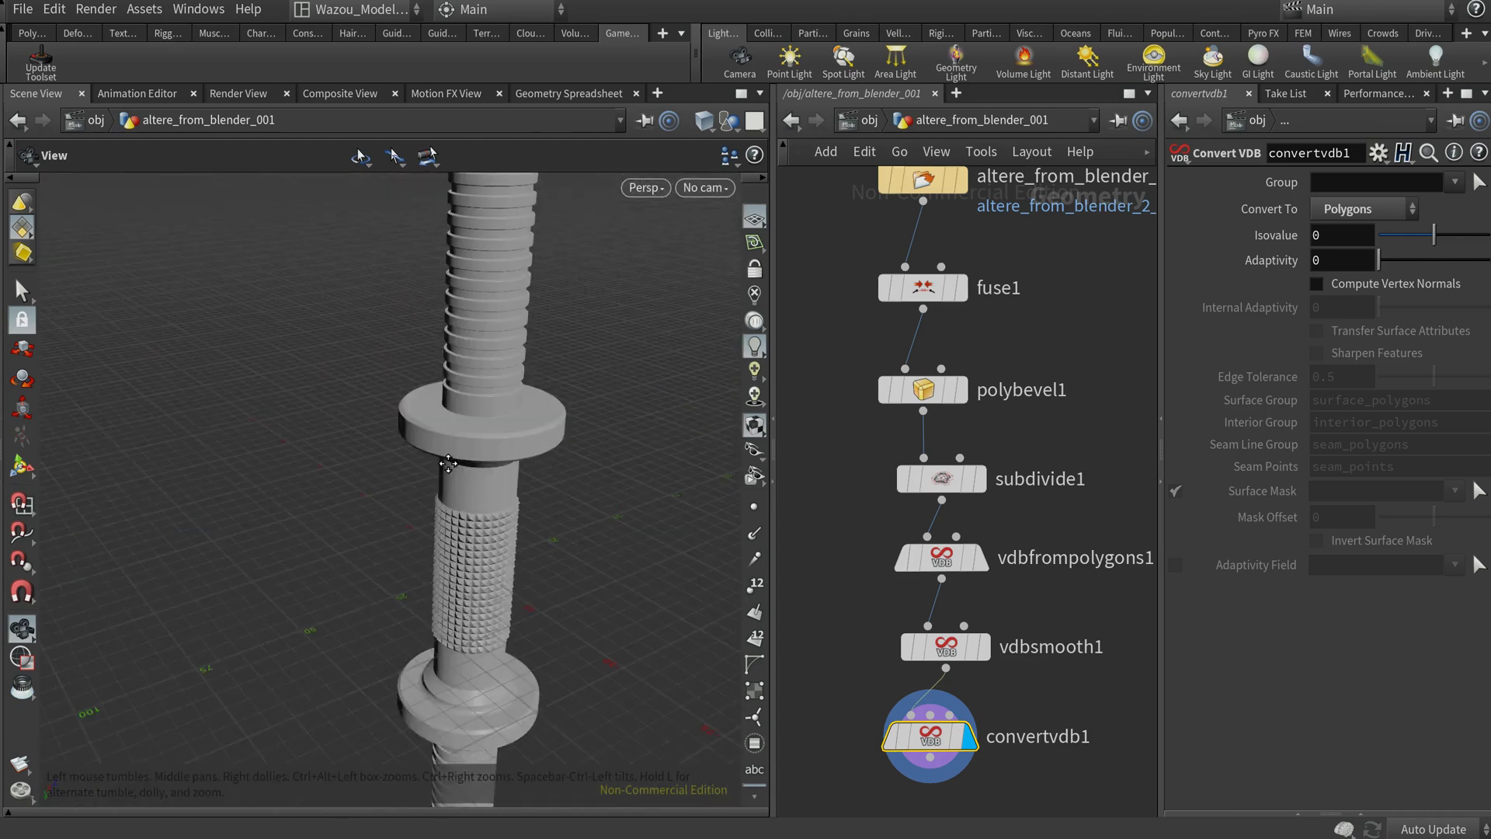
alt+middle_drag(443, 366, 455, 386)
alt+right_drag(606, 391, 539, 422)
alt+middle_drag(539, 423, 441, 358)
alt+drag(441, 359, 566, 408)
Step: Save the geometry of convertvdb1 as altere_from_houdini_2_vdb_001.obj in E:/houdini_workflow/
middle_drag(1049, 334, 1029, 363)
scroll(1014, 454, down, 3)
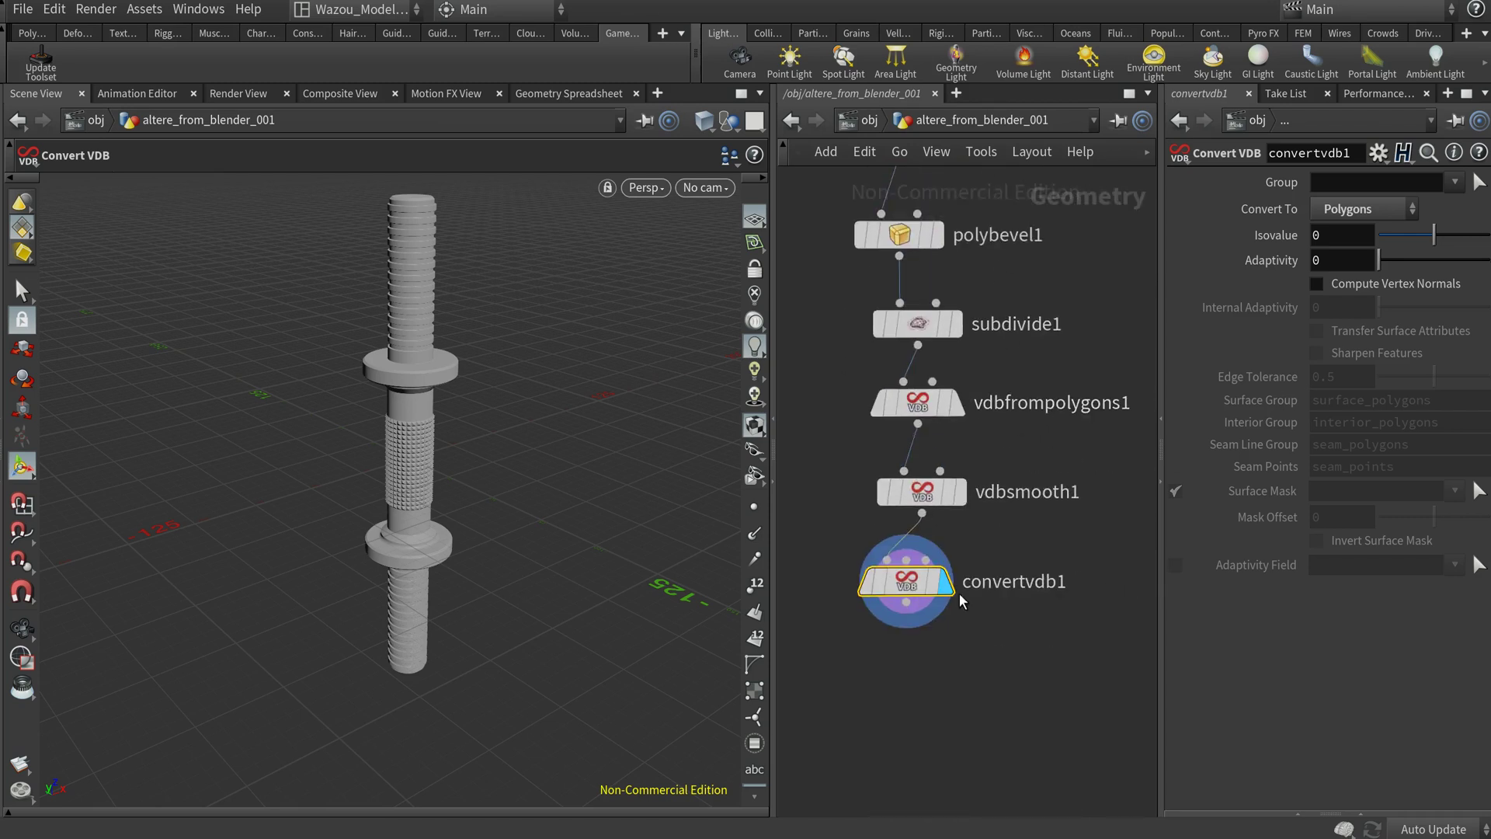
right_click(913, 588)
mouse_move(1090, 791)
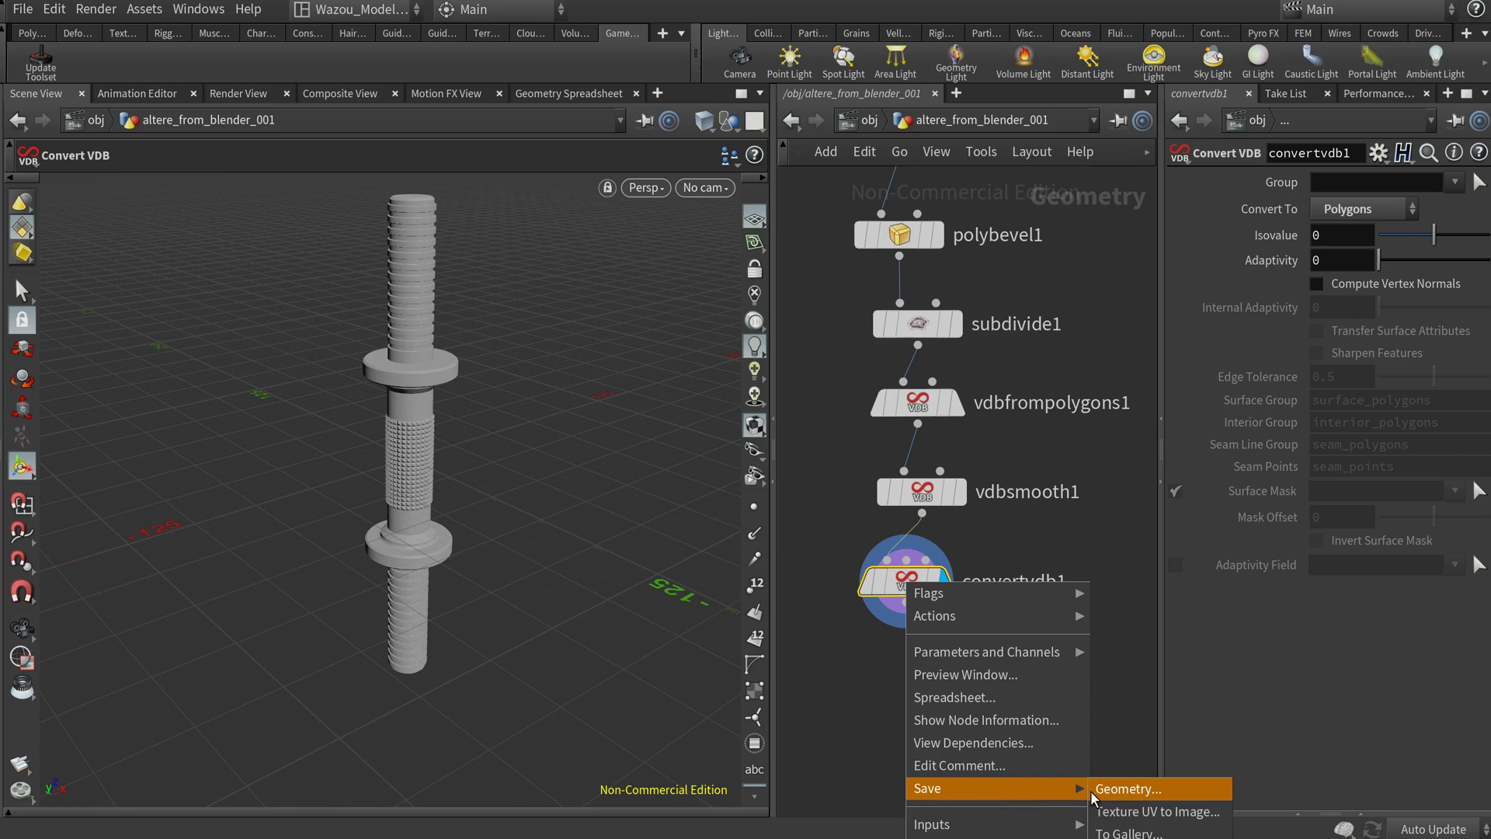
click(1139, 790)
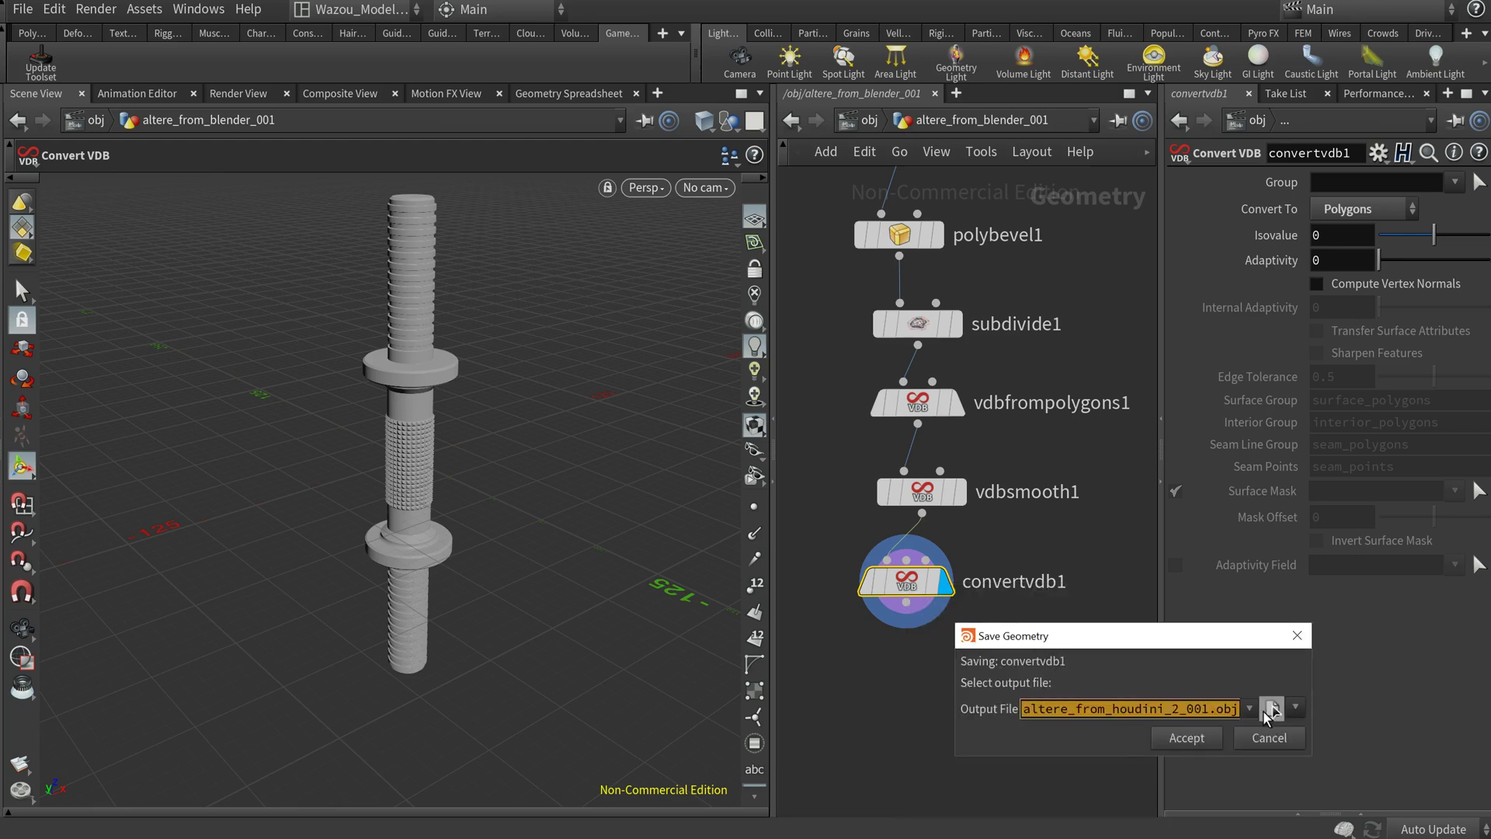
click(1272, 708)
click(262, 234)
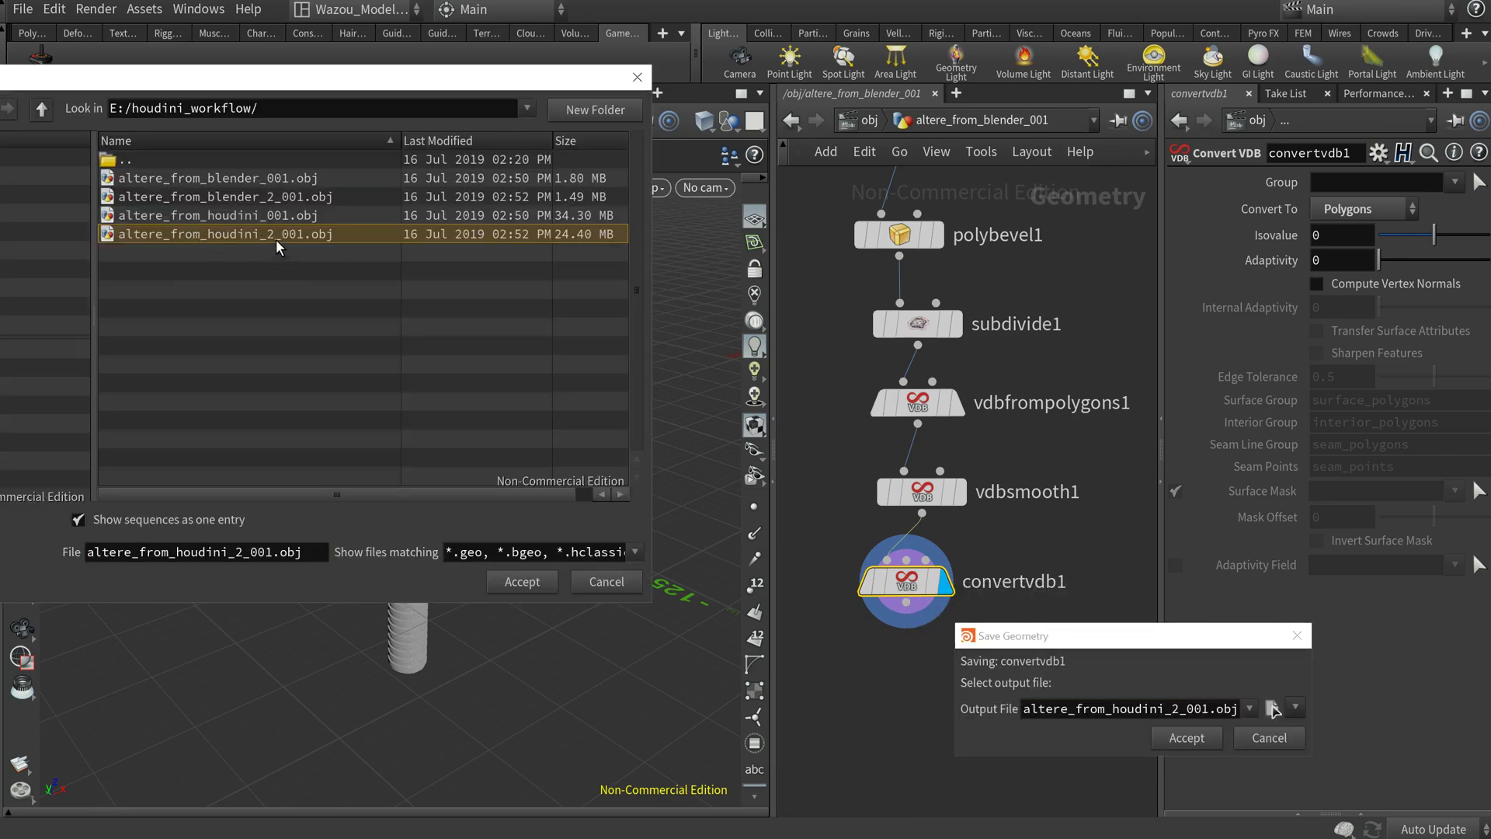
click(245, 556)
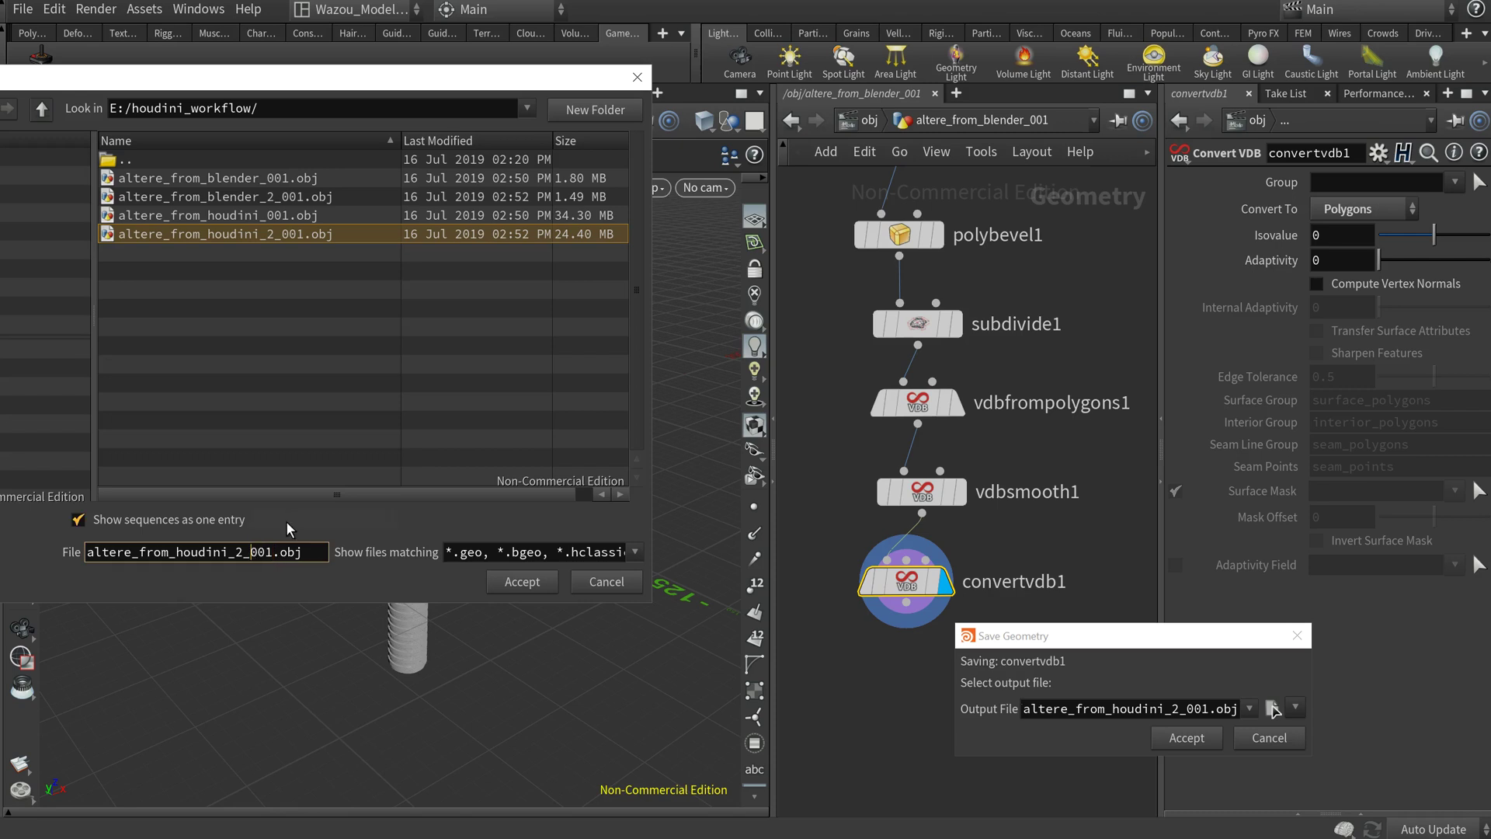
text(vdb_)
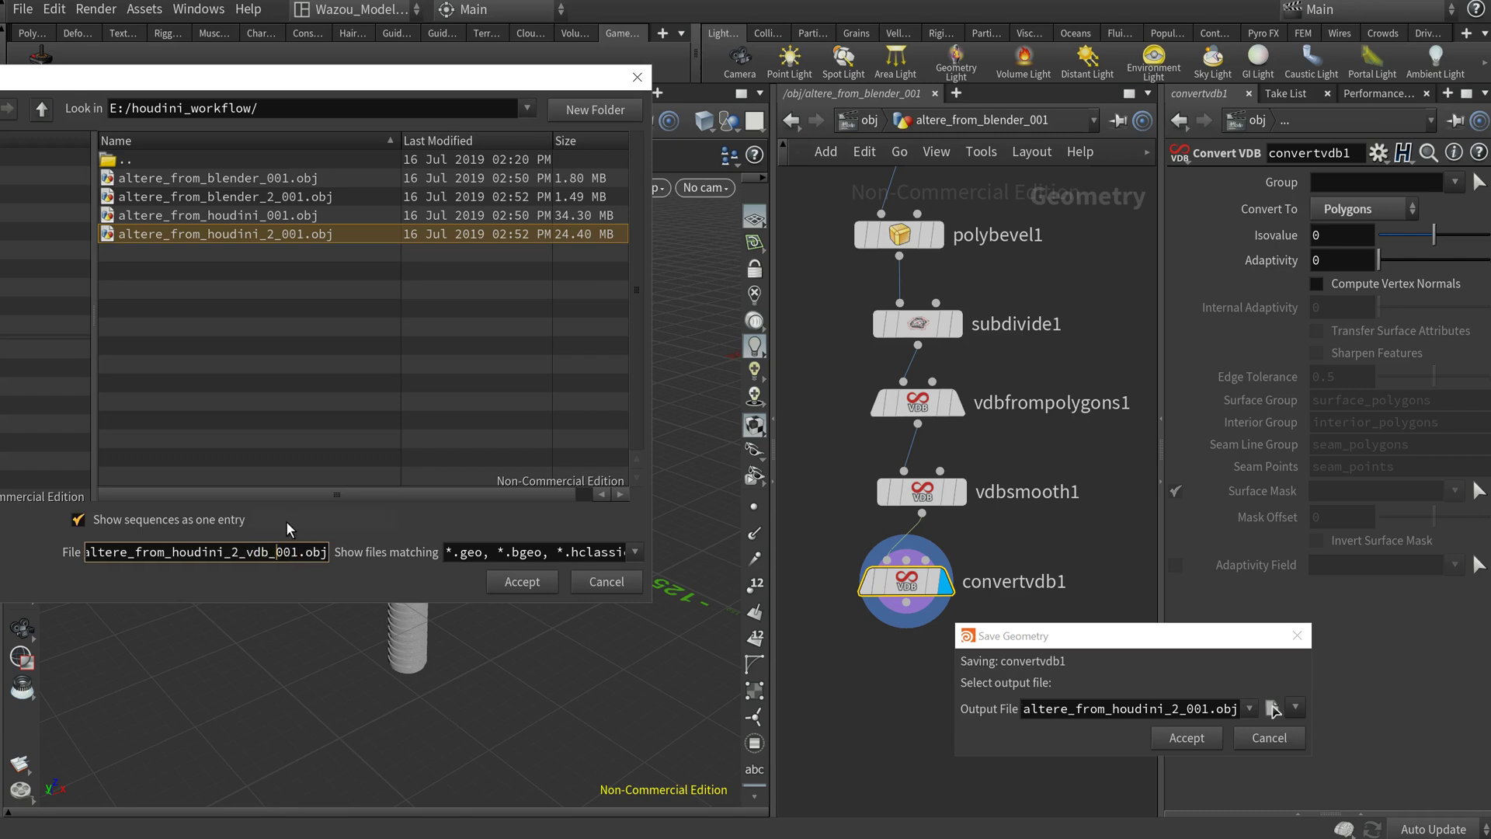
key(Return)
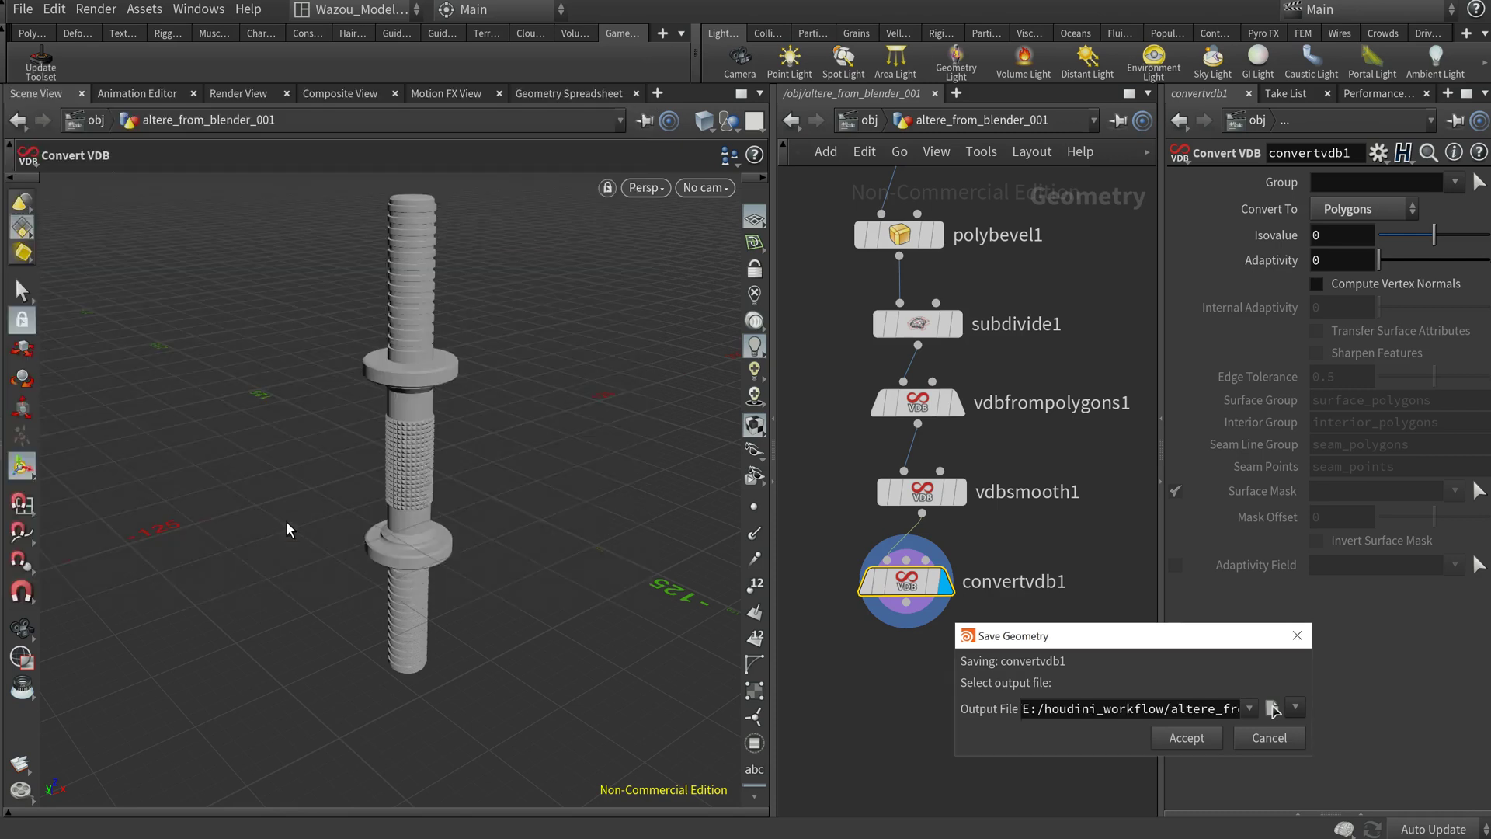
click(1189, 739)
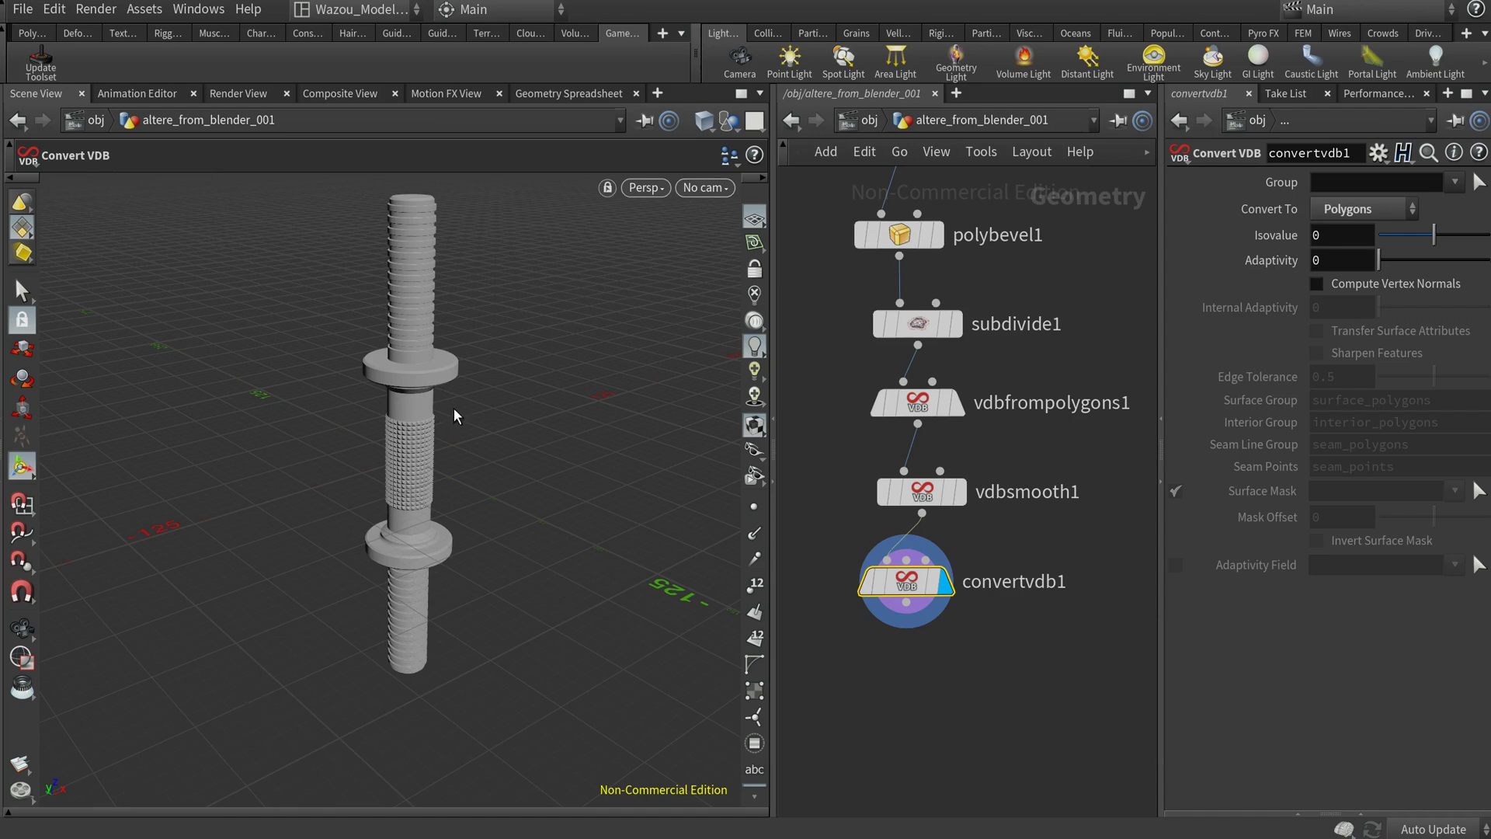
Step: Show the wireframe over the shaded studs to examine the mesh, and review the settings of vdbfrompolygons1 and vdbsmooth1
scroll(466, 476, up, 5)
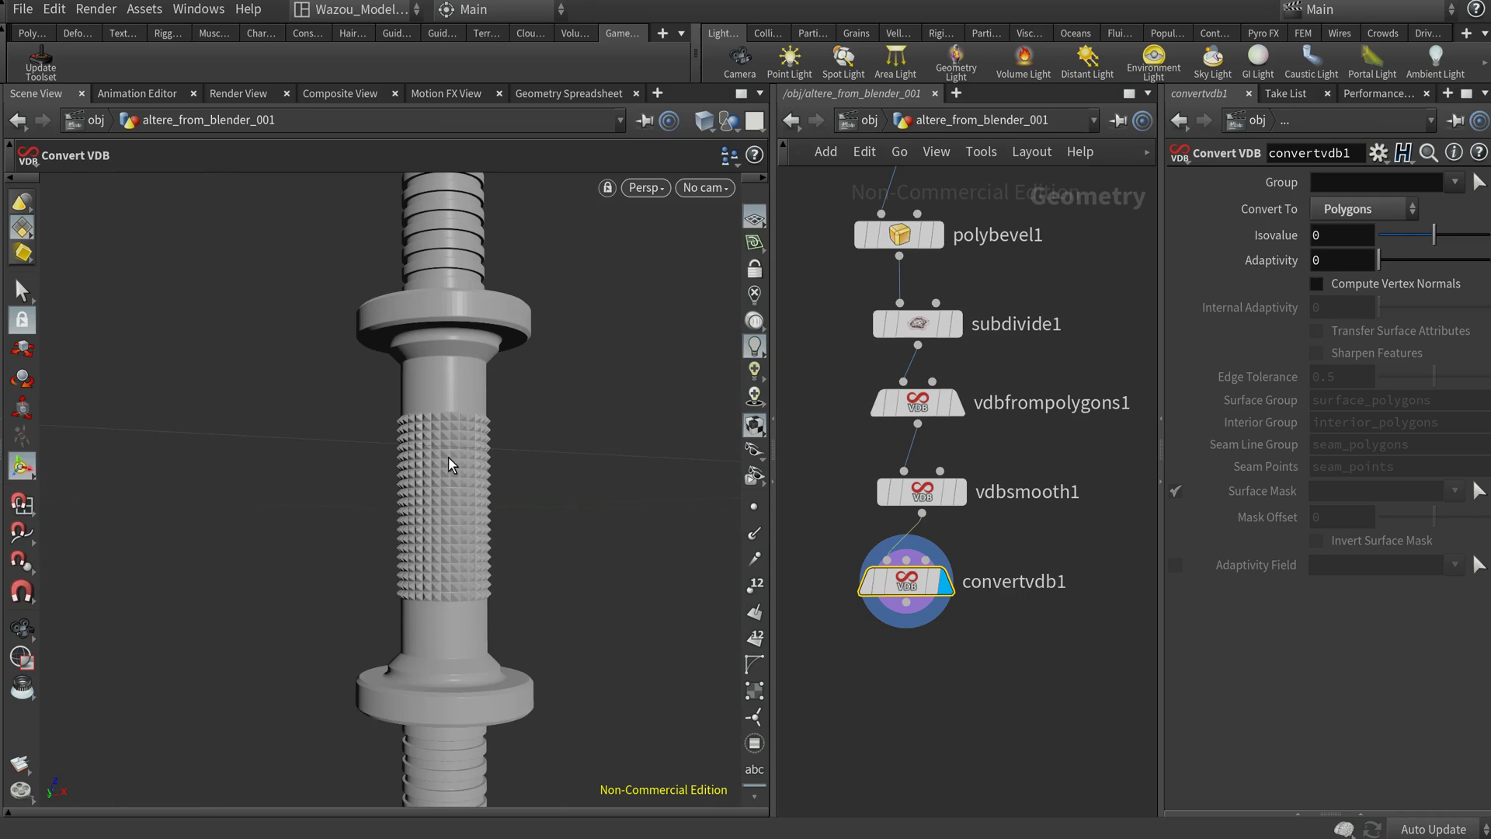
alt+drag(541, 493, 621, 528)
alt+right_drag(621, 528, 567, 343)
middle_drag(533, 278, 471, 476)
right_drag(526, 405, 512, 435)
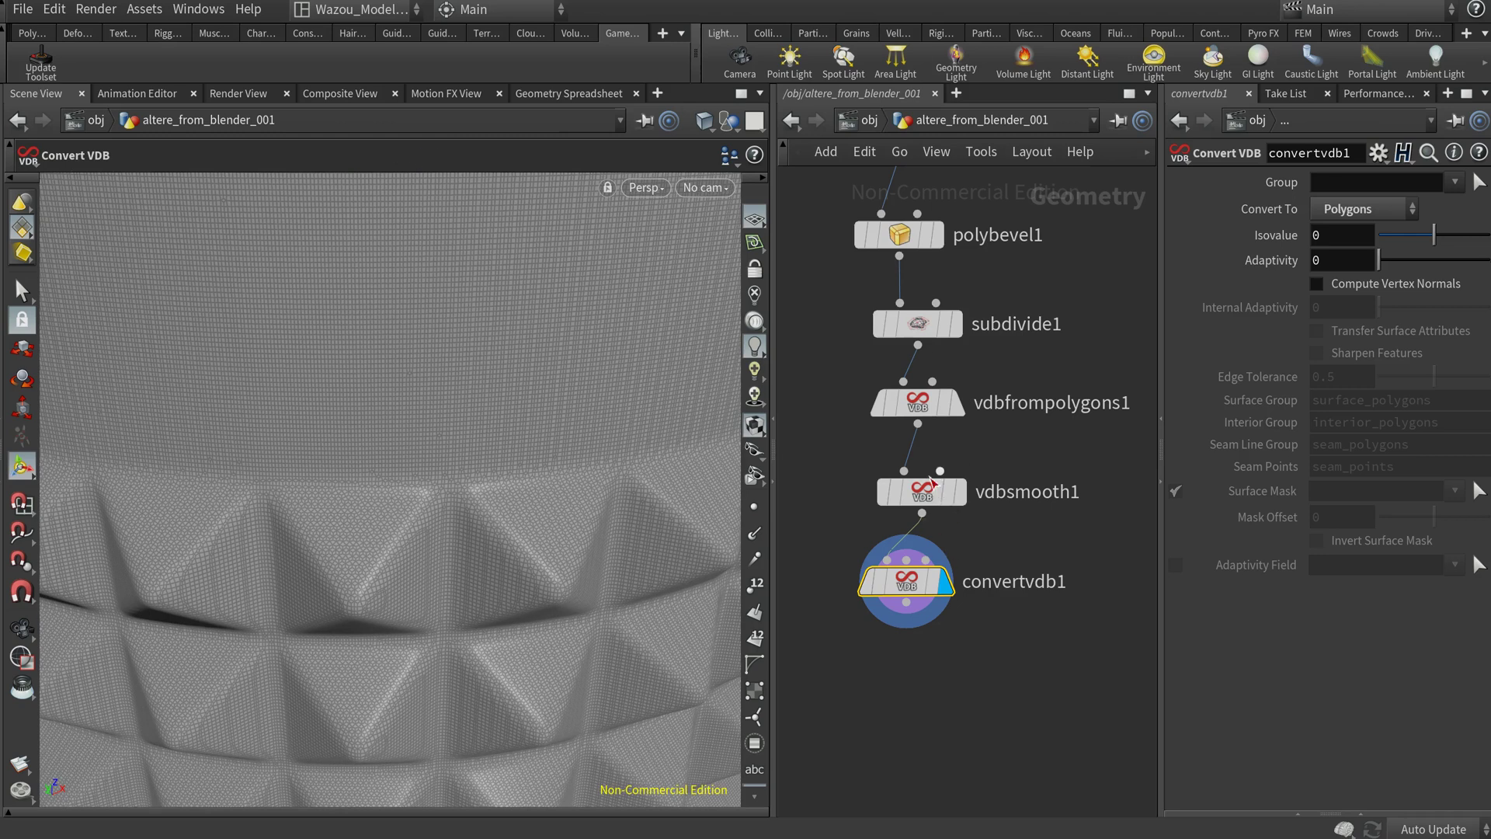
click(918, 404)
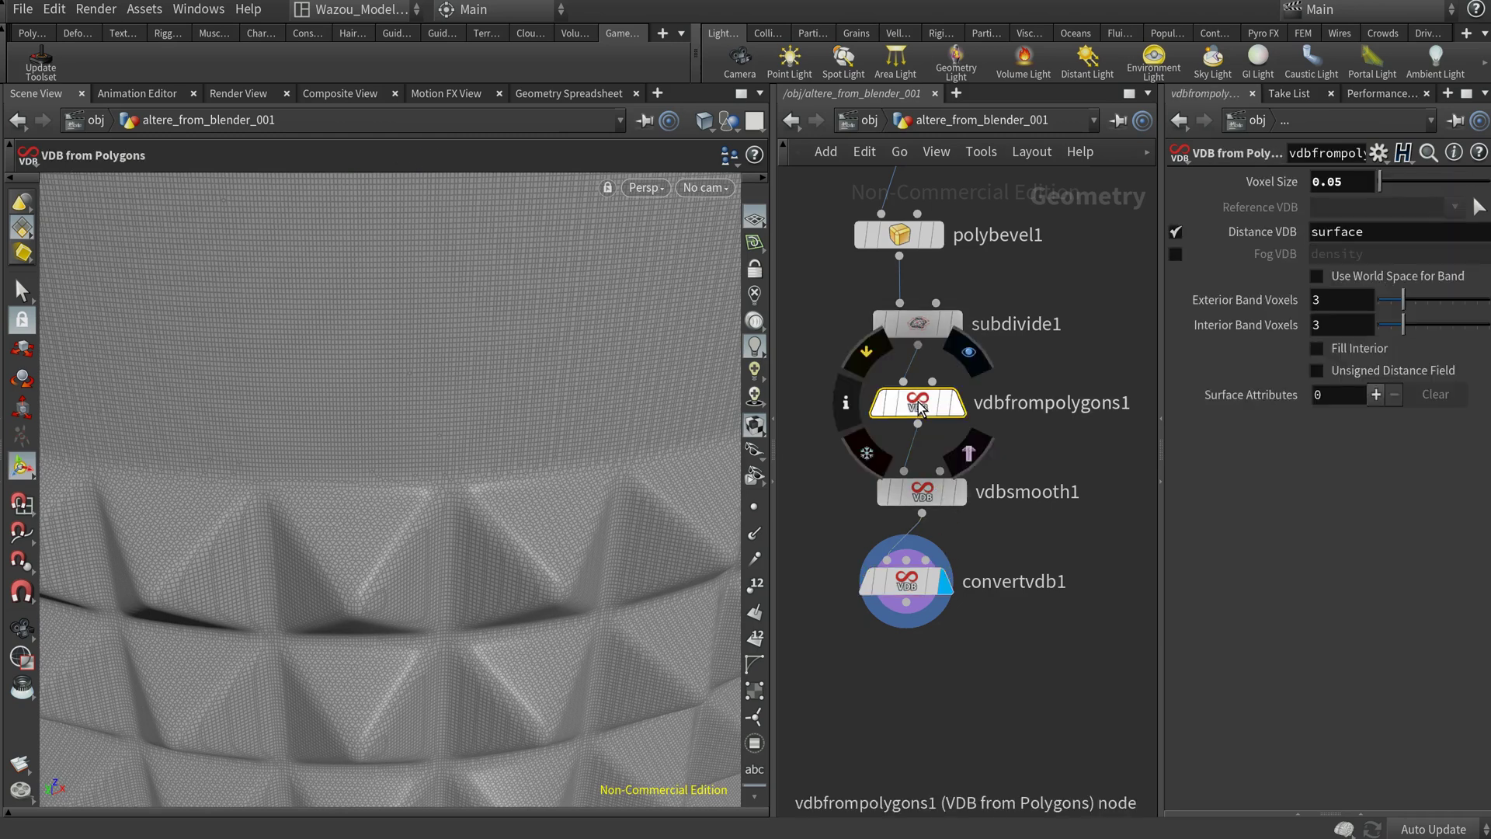
click(923, 494)
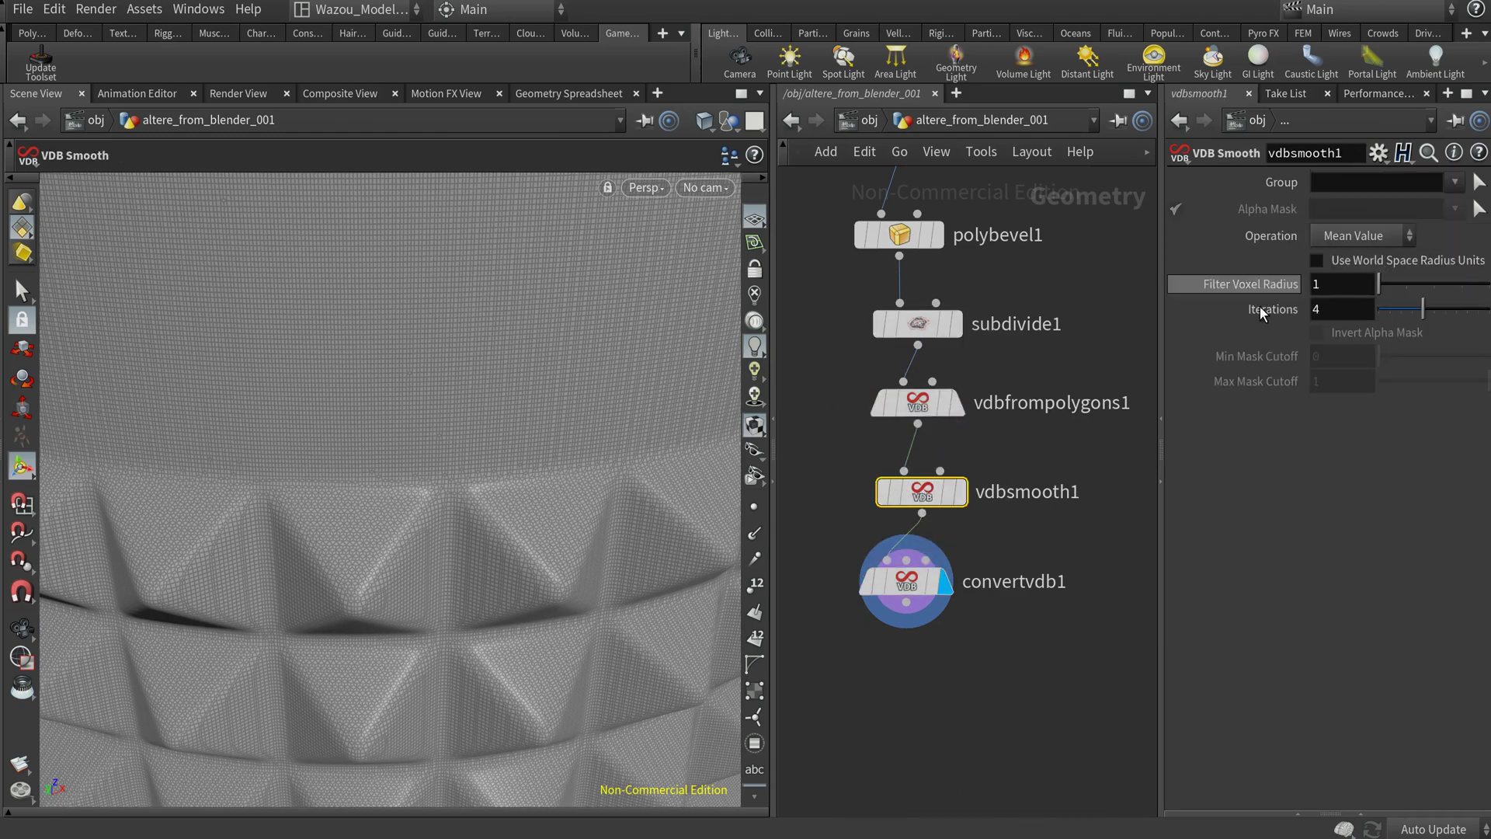
click(920, 407)
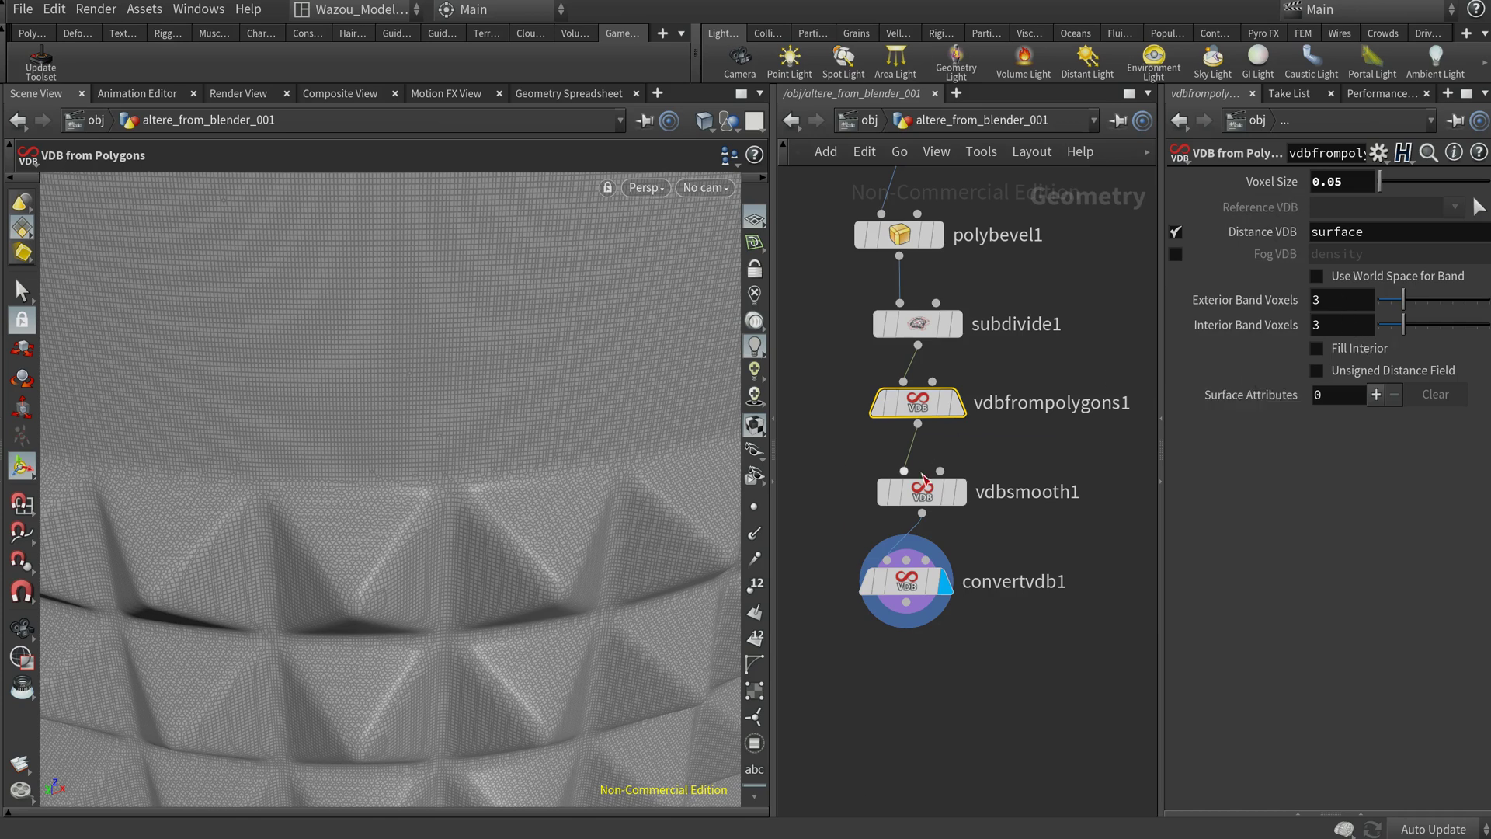
click(930, 494)
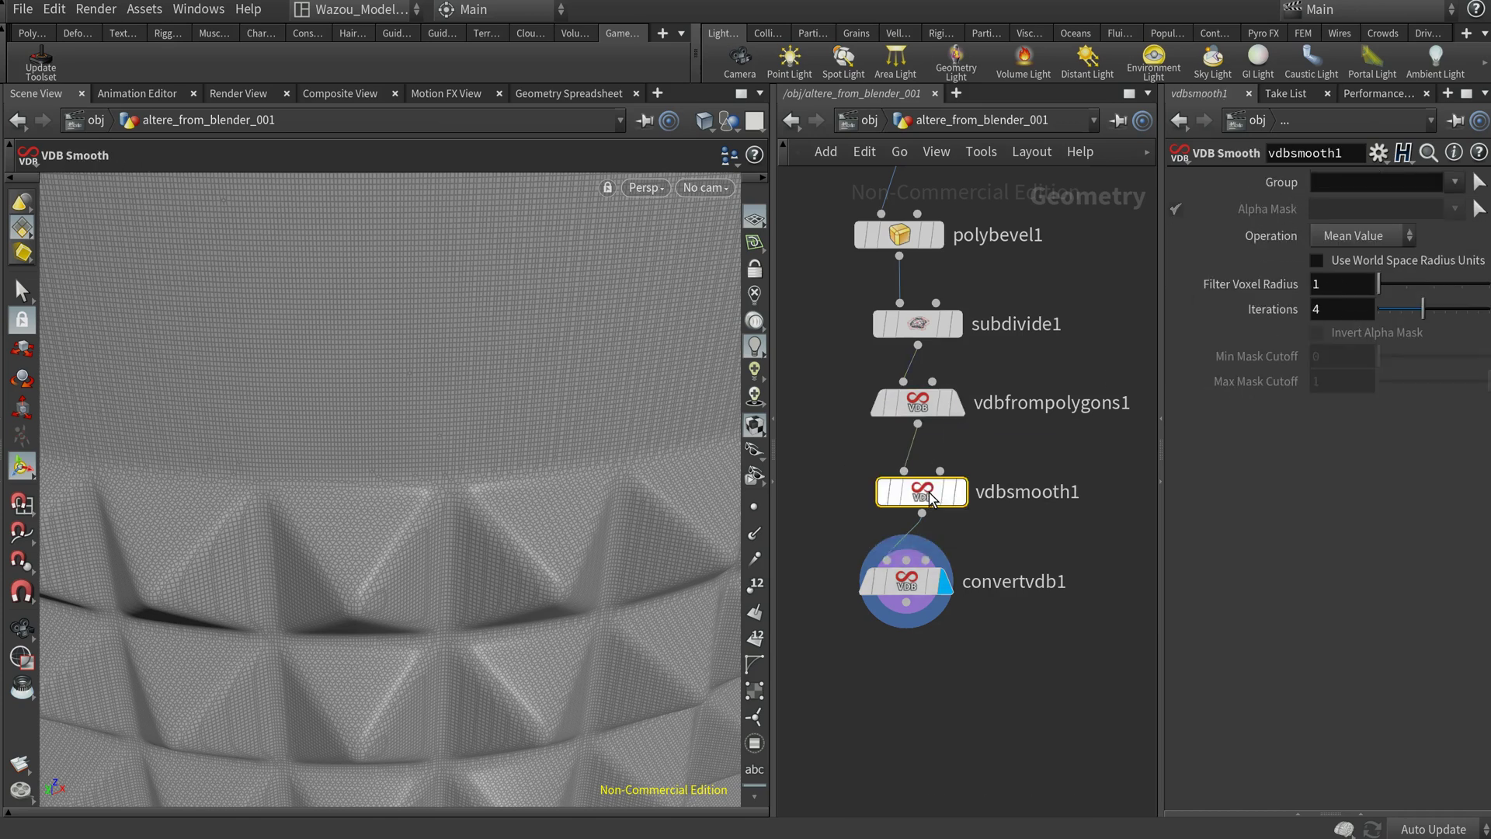
Step: Set the adaptivity of the Convert VDB node to 0.001
click(913, 589)
click(1347, 257)
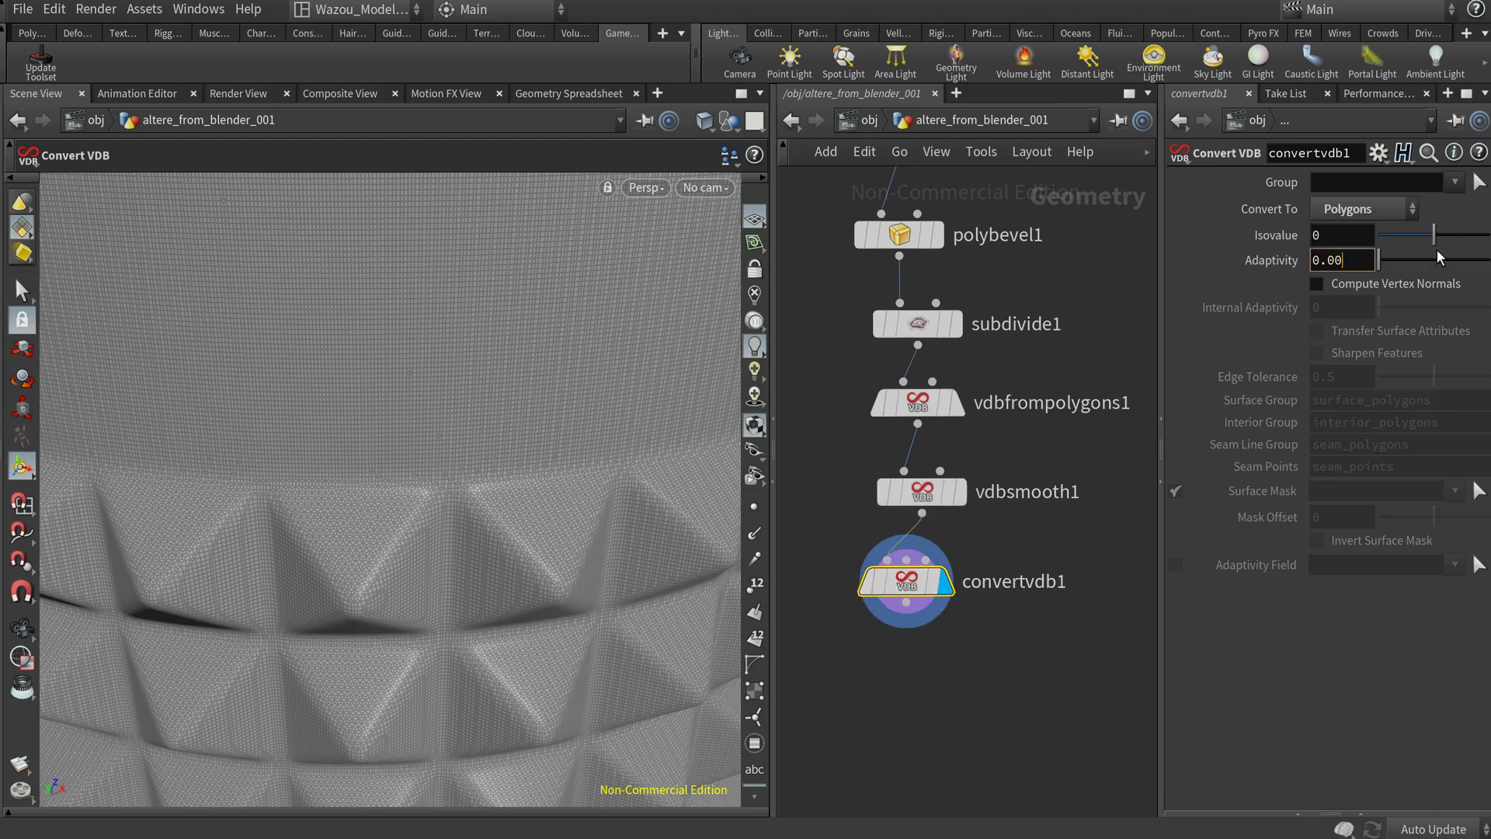
key(Return)
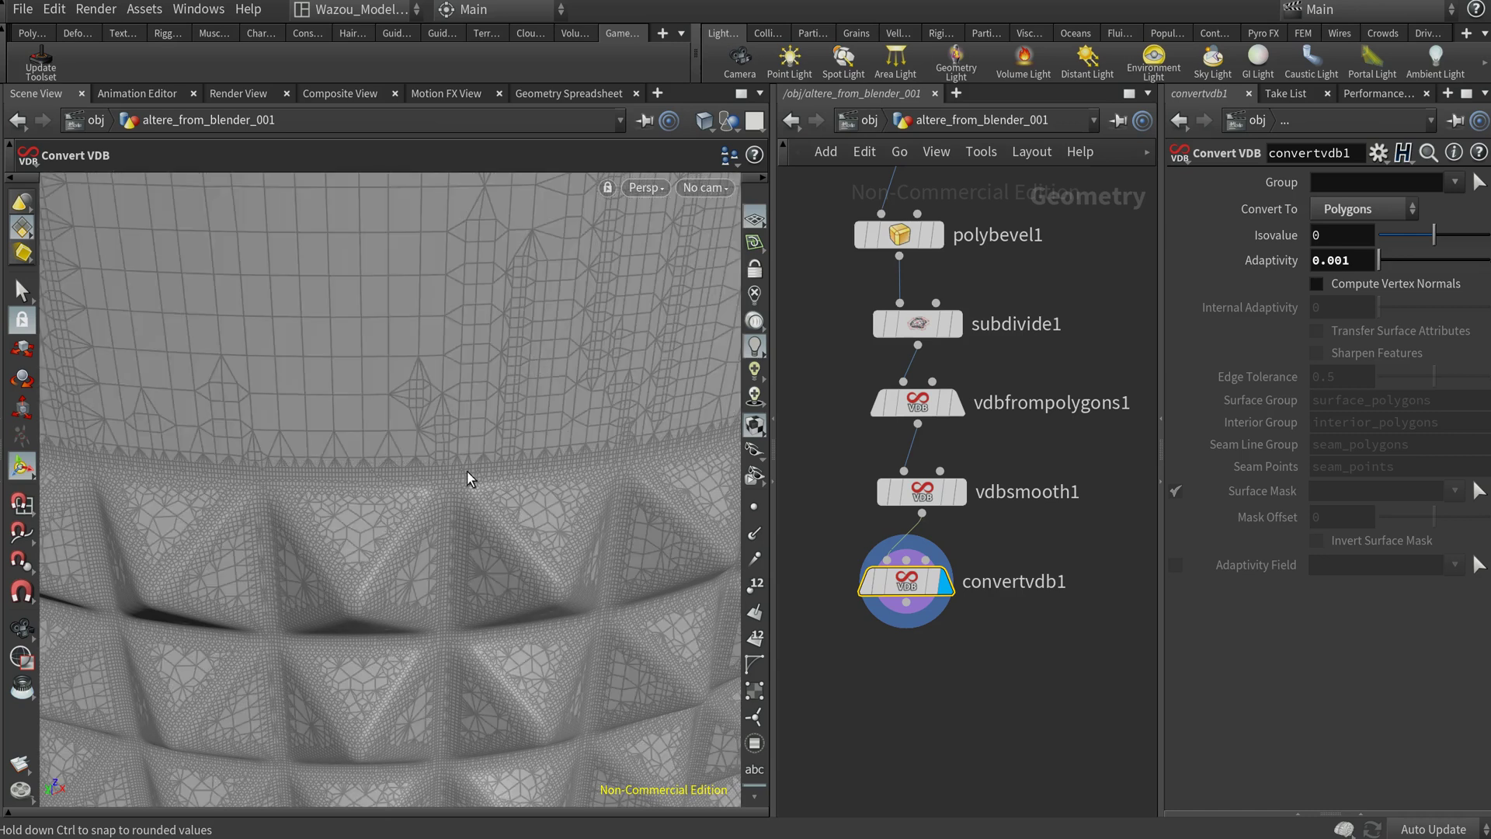
Step: Inspect the adaptive mesh's wireframe on the studded grip, collar and ribbed shaft
mouse_move(533, 344)
alt+right_down()
mouse_move(413, 377)
mouse_move(523, 404)
alt+right_up()
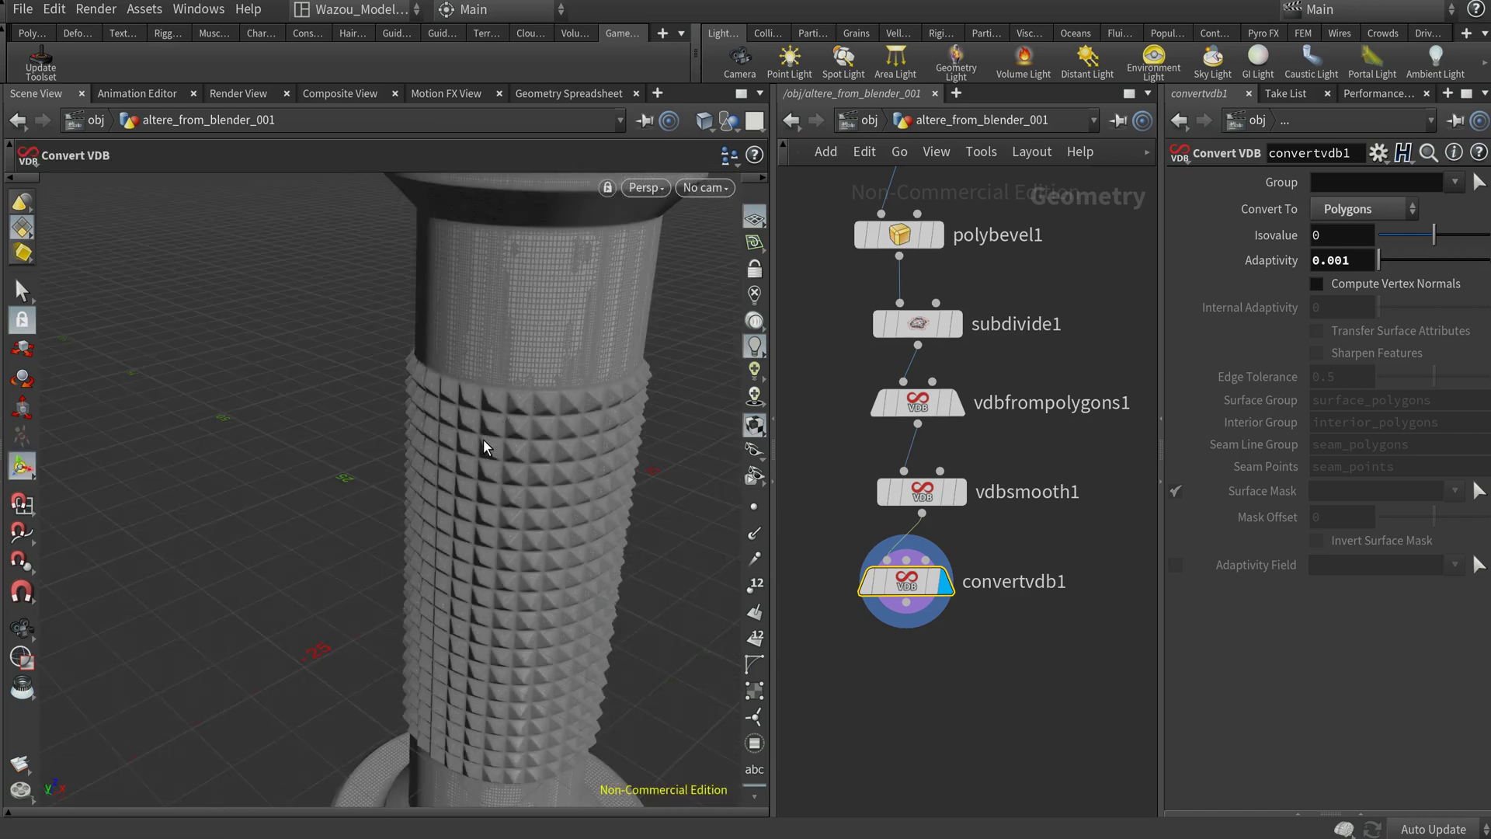
key(shift+w)
alt+drag(590, 427, 599, 403)
key(shift+w)
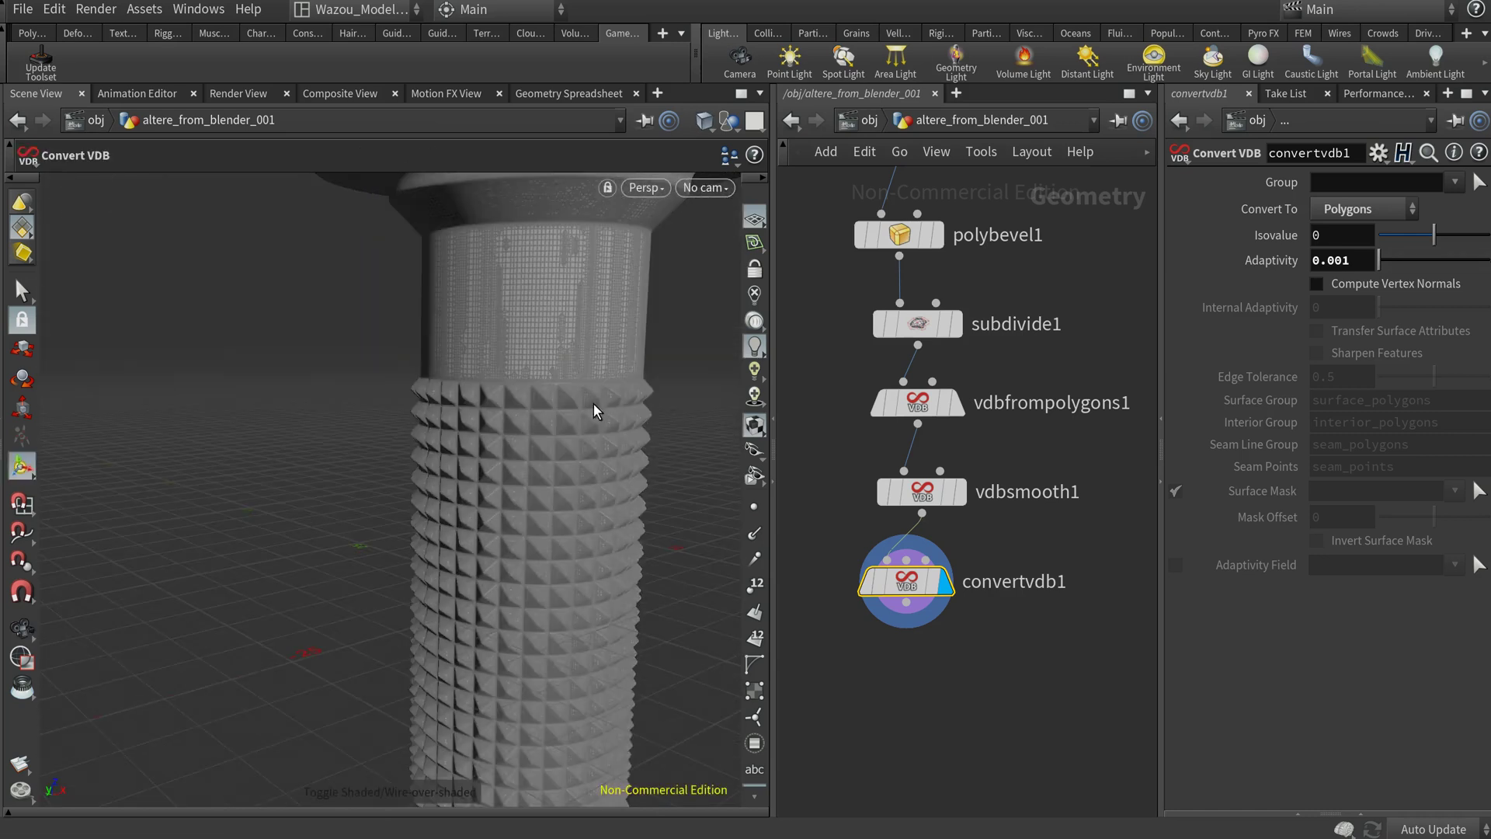
alt+middle_drag(505, 474, 418, 590)
alt+right_drag(418, 591, 436, 410)
alt+middle_drag(436, 409, 516, 482)
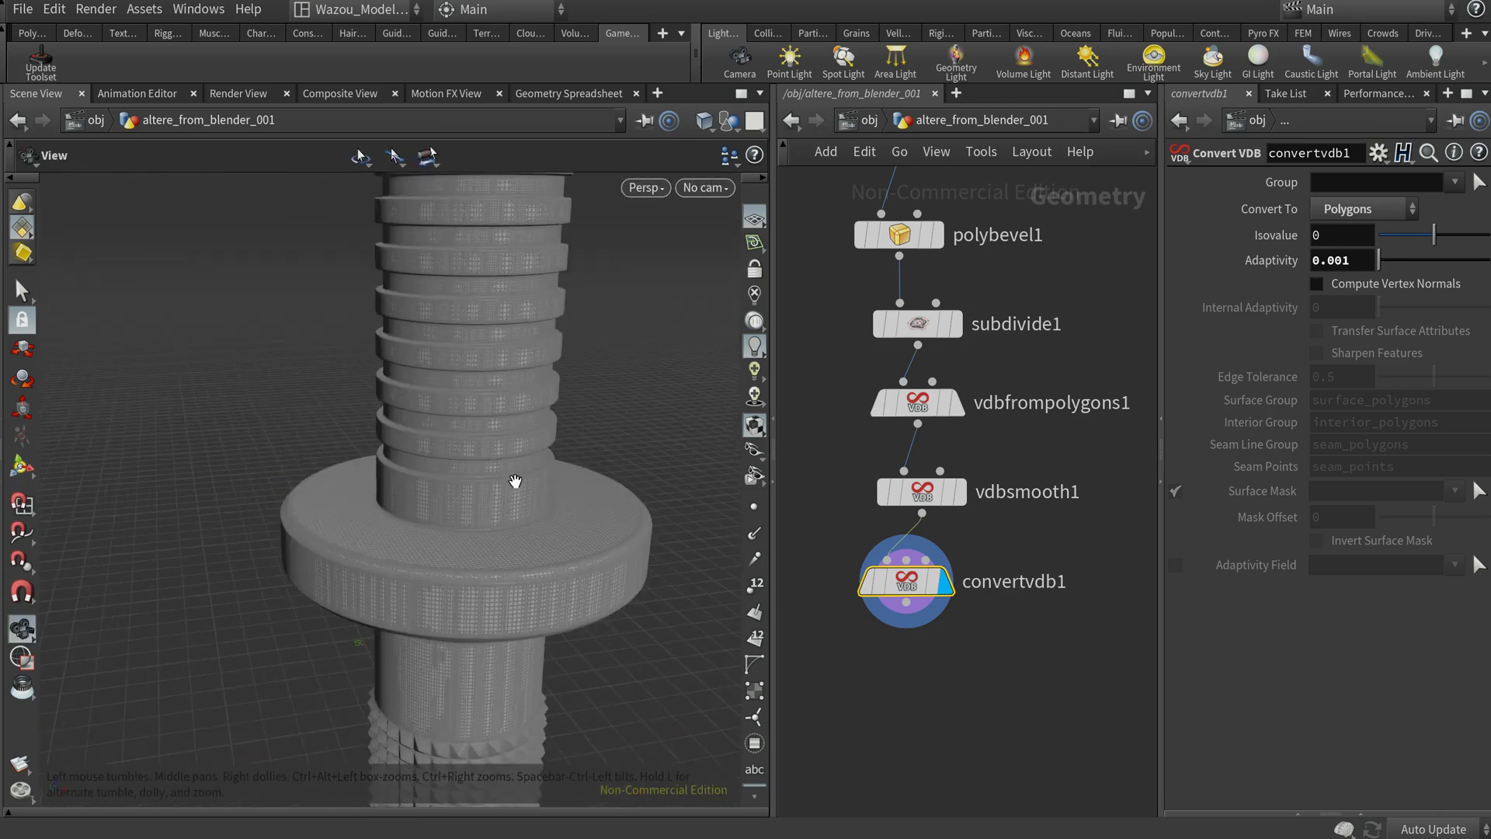
alt+right_drag(446, 473, 492, 246)
alt+middle_drag(492, 245, 474, 86)
alt+right_drag(529, 404, 590, 463)
alt+middle_drag(590, 463, 523, 389)
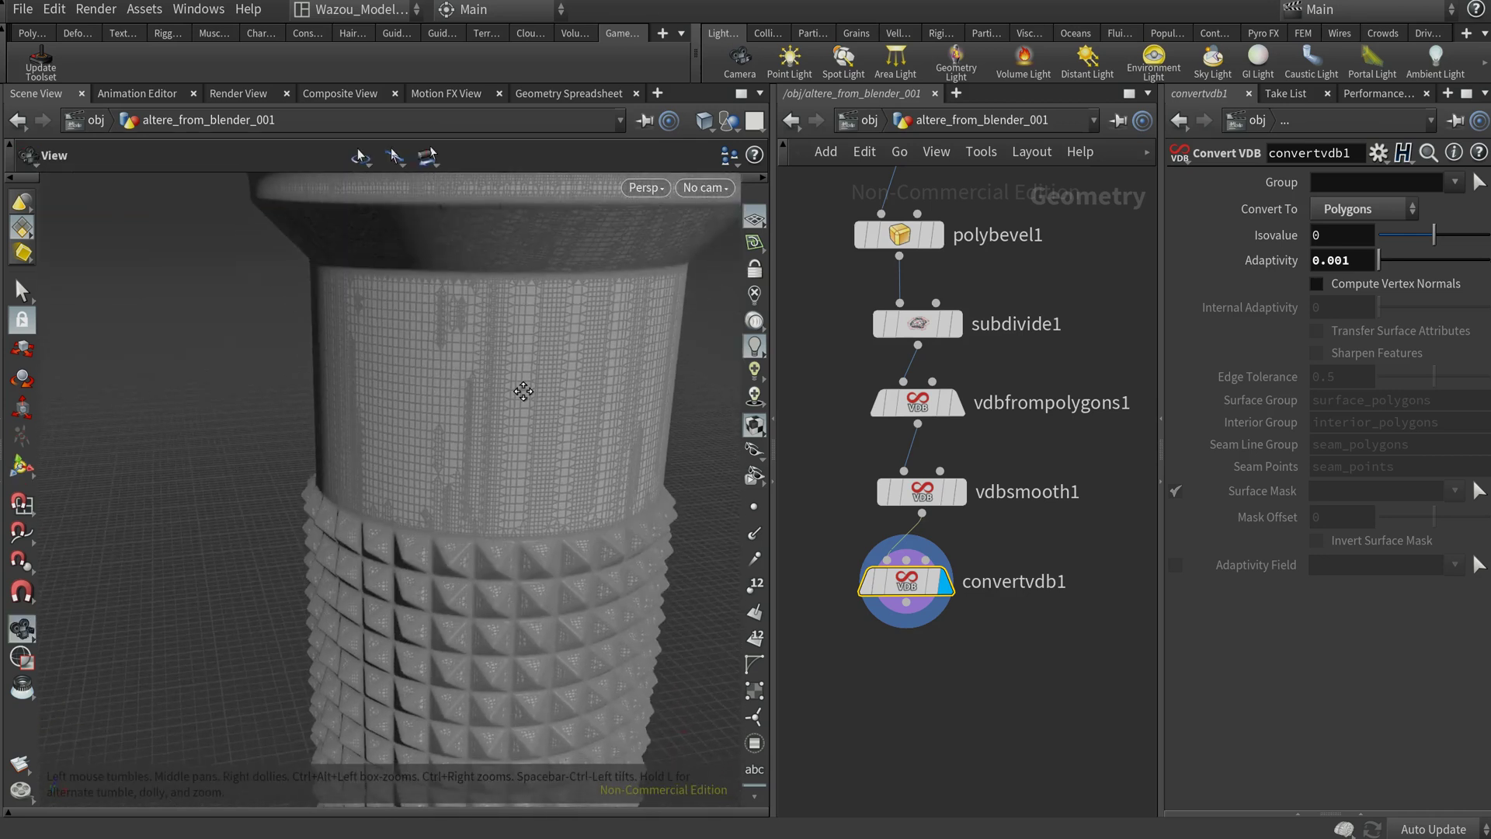
Step: Examine the adaptive wireframe on the smooth neck, flared collar and studs of the handle
alt+right_drag(523, 389, 590, 423)
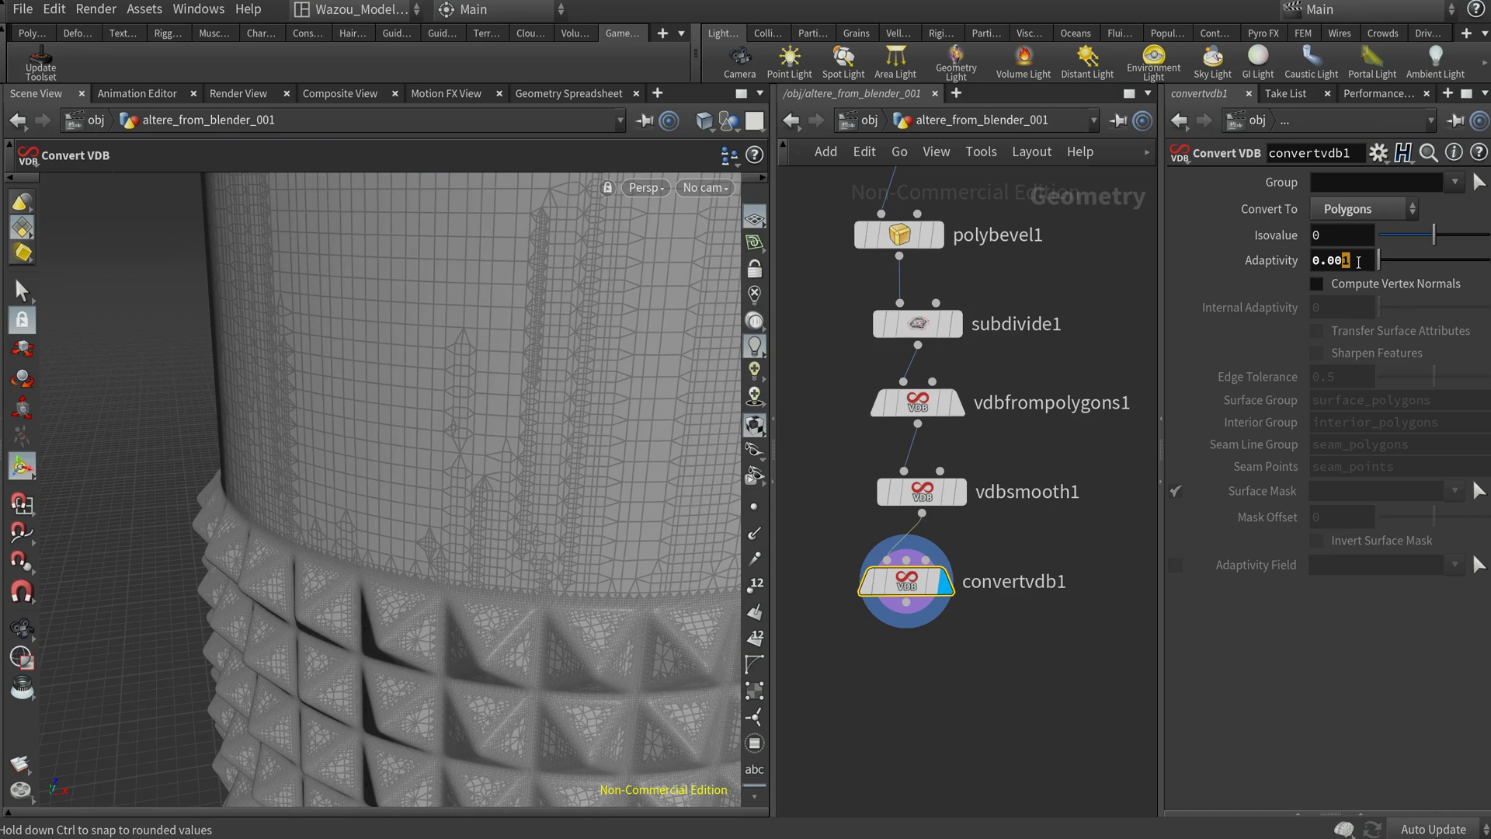
key(Return)
key(Escape)
mouse_move(552, 507)
middle_down()
mouse_move(644, 480)
mouse_move(464, 434)
middle_up()
drag(563, 523, 567, 461)
middle_drag(568, 461, 559, 381)
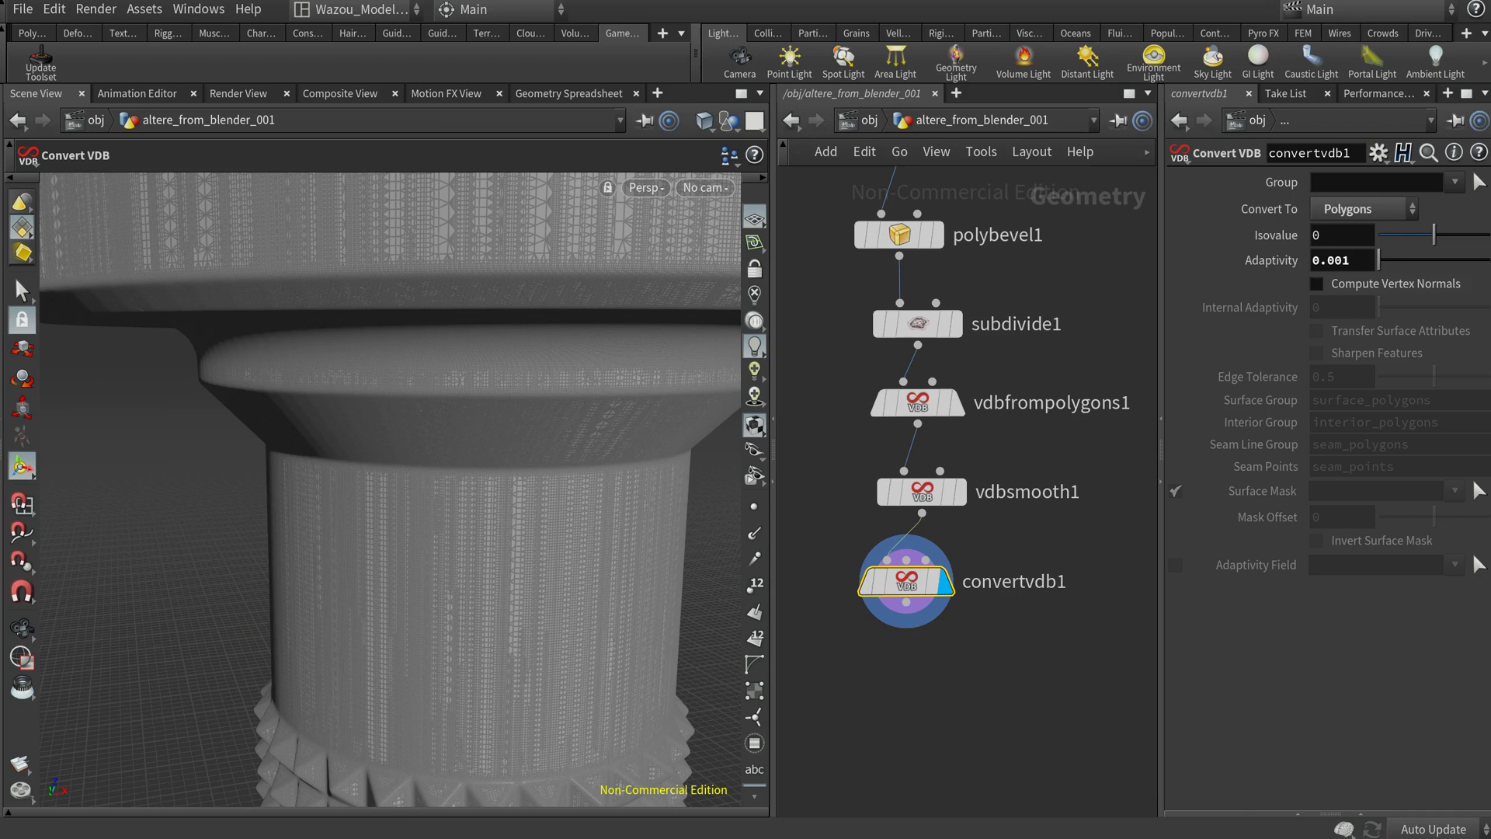
scroll(389, 533, down, 10)
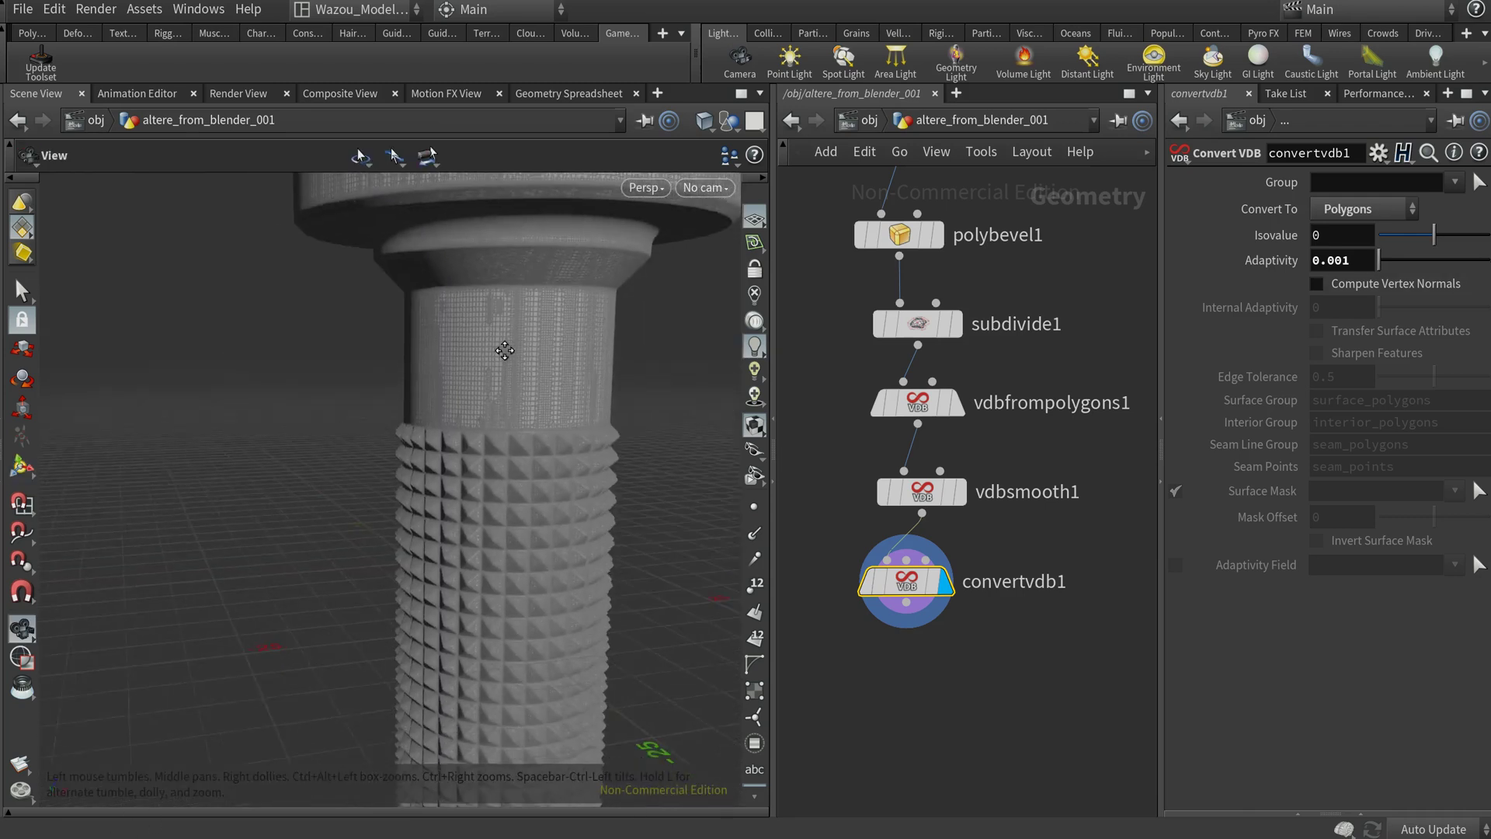
Step: Save the geometry of convertvdb1 over the existing altere_from_houdini_2_vdb_001.obj
right_click(903, 579)
mouse_move(939, 783)
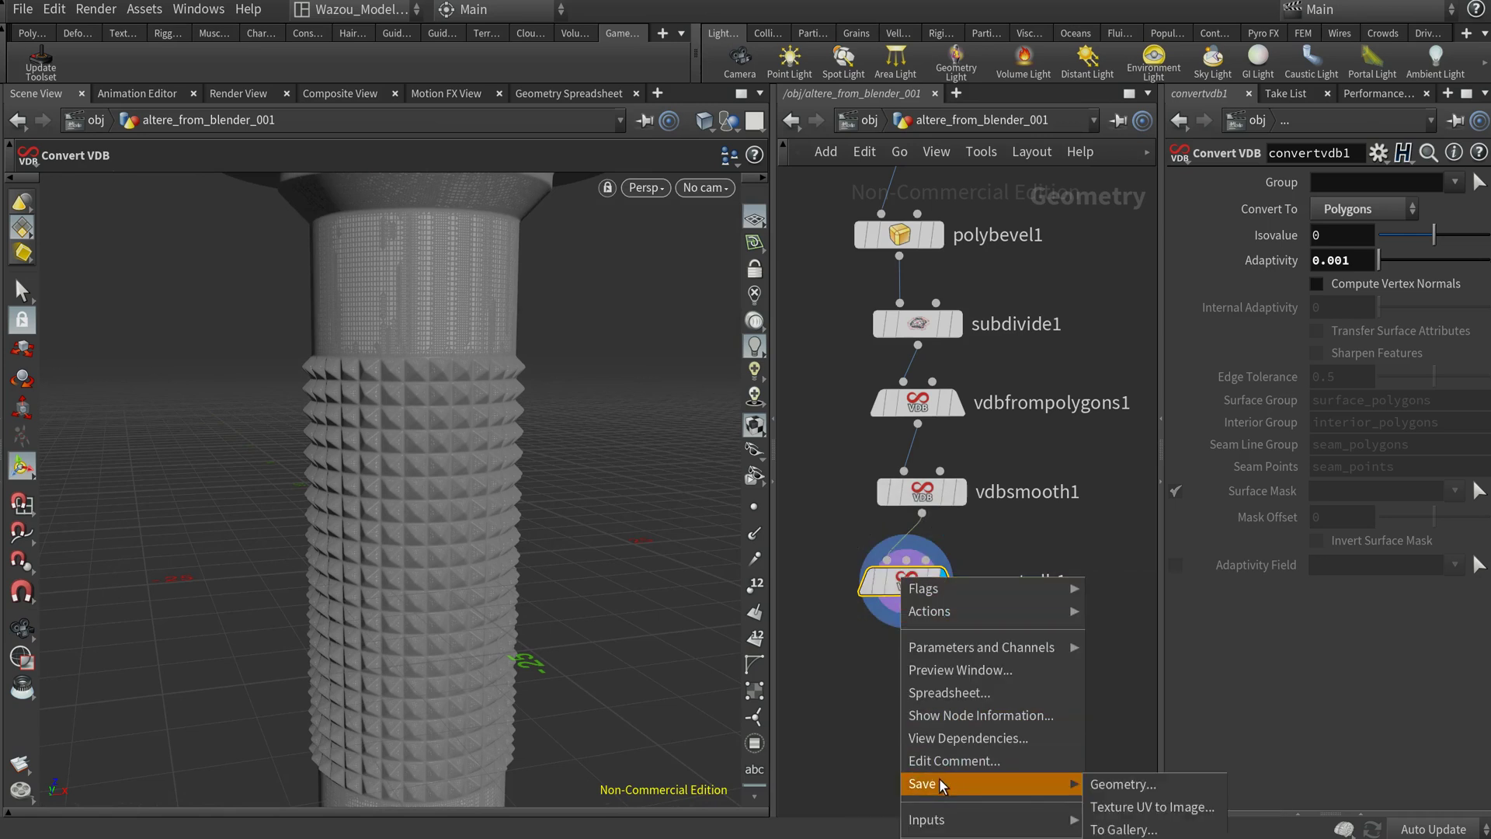
click(1125, 786)
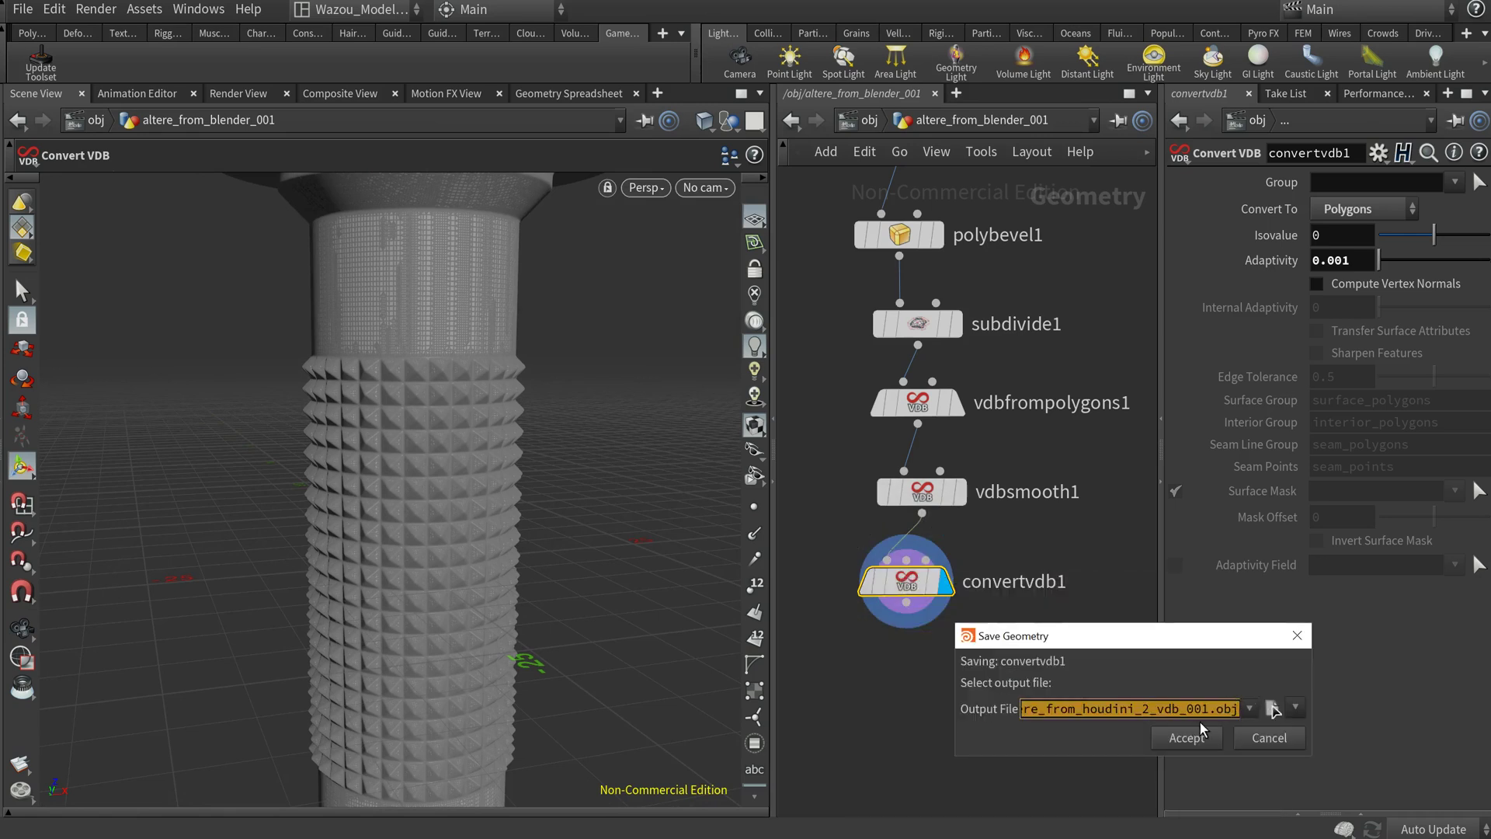
click(1187, 738)
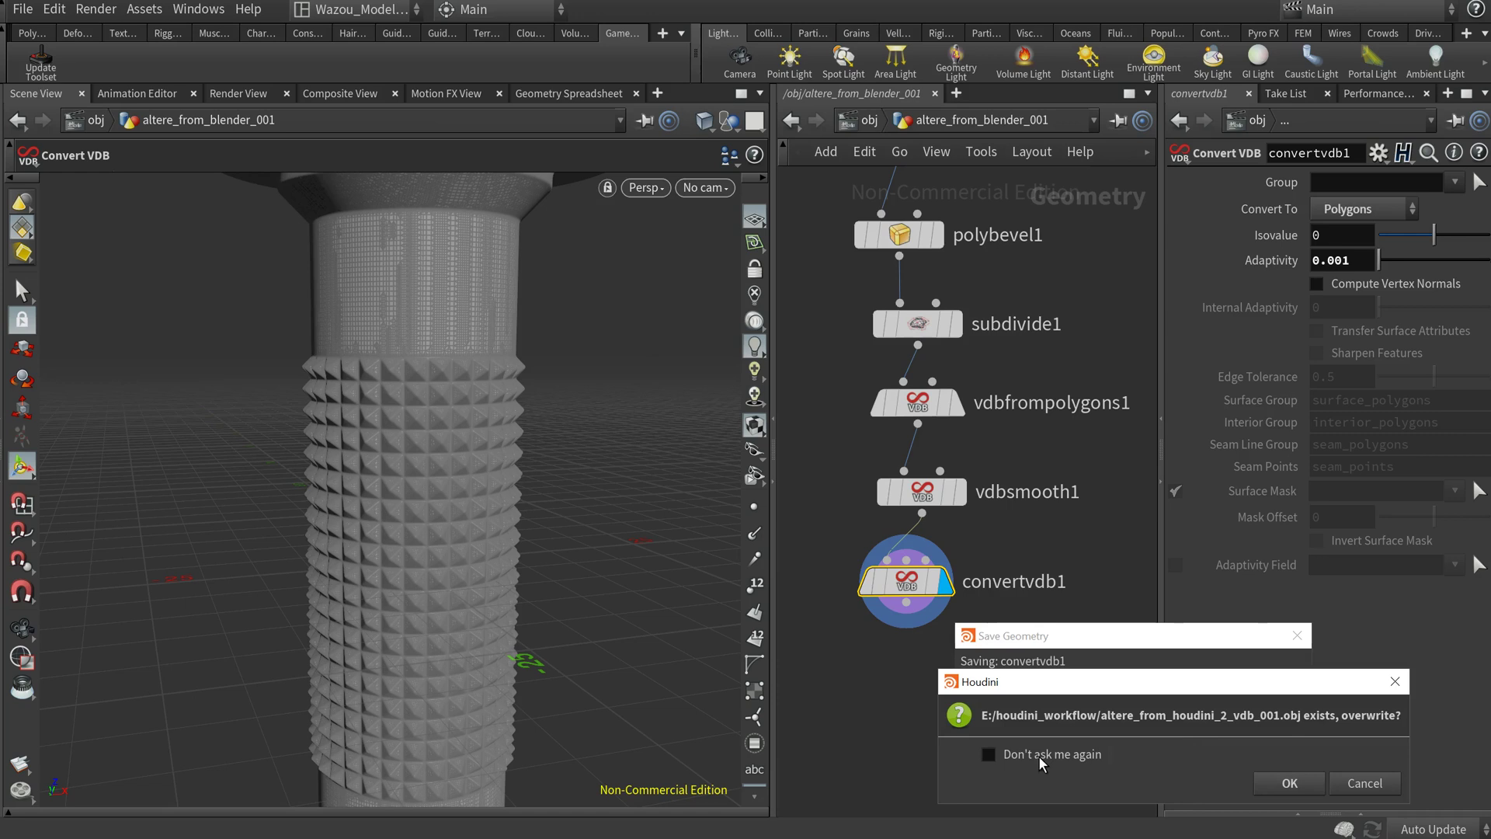
click(1289, 785)
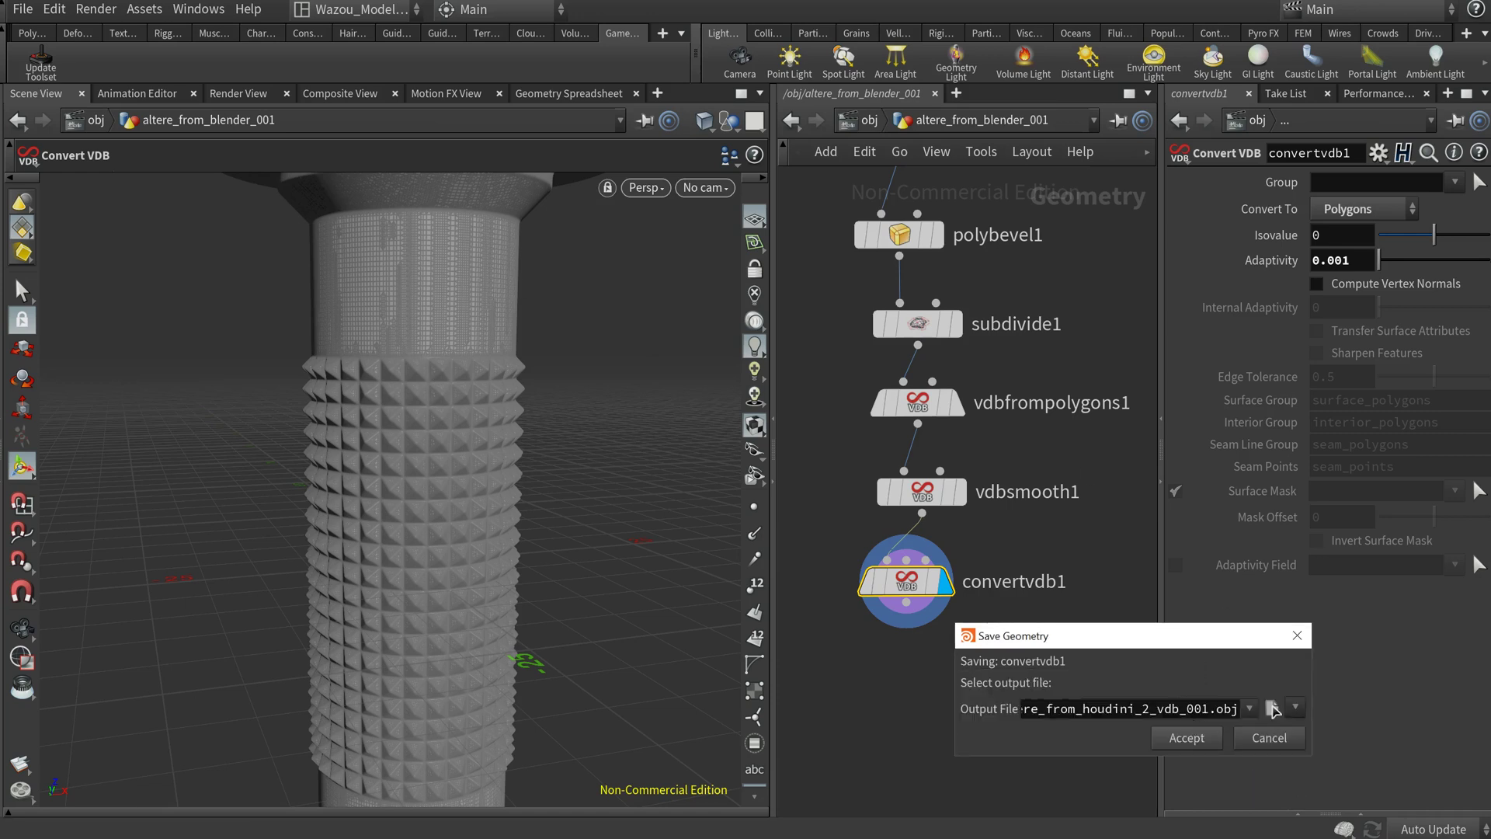
Step: Switch to Blender and import altere_from_houdini_2_vdb_001.obj from E:\houdini_workflow\ with -X Forward and Z Up
key(alt+Tab)
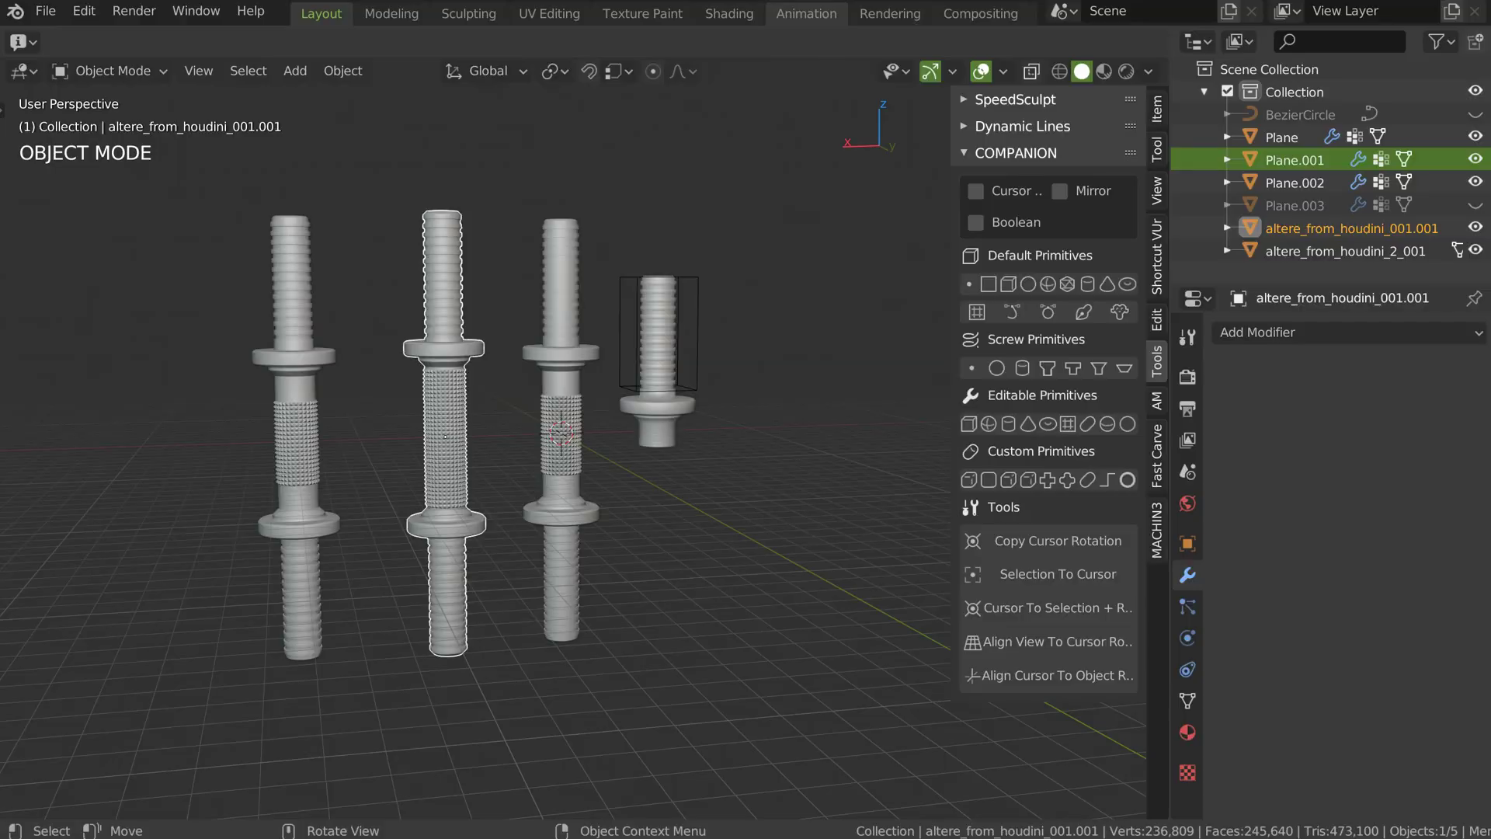
click(47, 13)
mouse_move(98, 317)
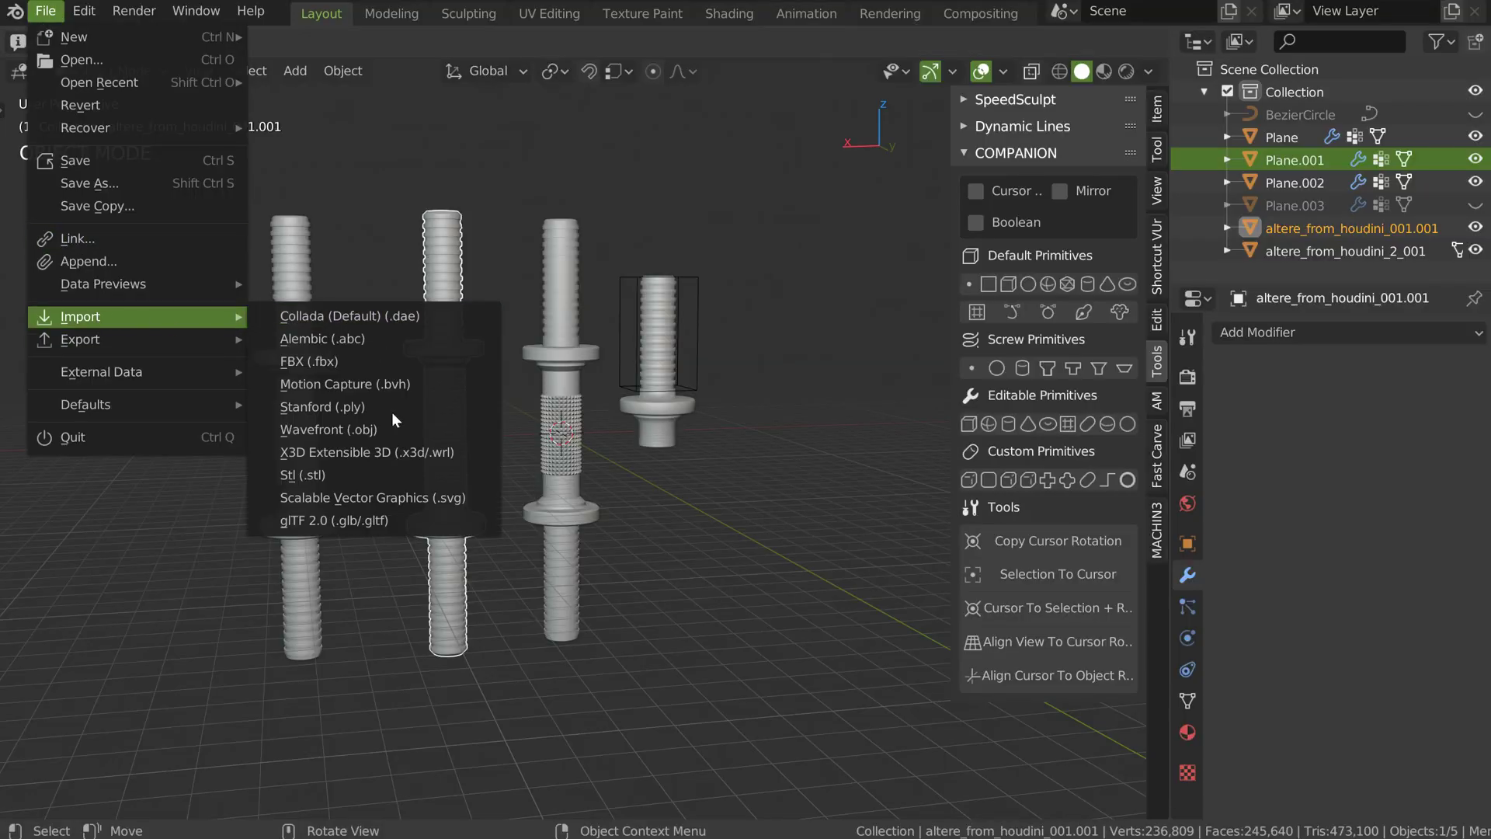
click(348, 431)
click(421, 276)
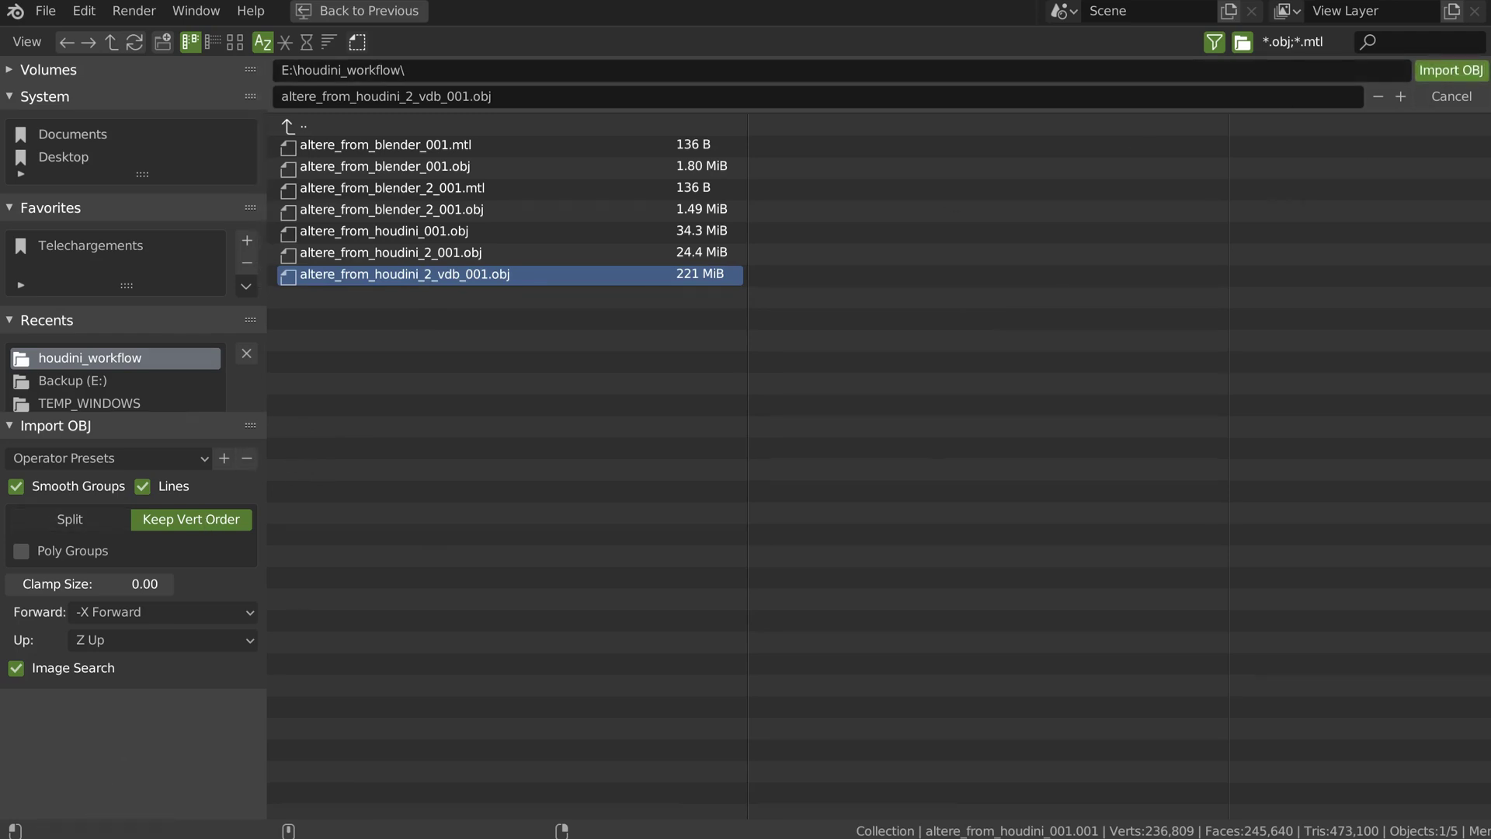
click(1451, 70)
Step: Move the imported VDB handle along the X axis to stand beside the other handles
key(g)
key(z)
key(x)
click(187, 458)
Step: Inspect the shading of the imported VDB handle's studs, neck and collar up close
shift+middle_drag(258, 499, 532, 346)
scroll(592, 353, up, 2)
scroll(542, 249, up, 8)
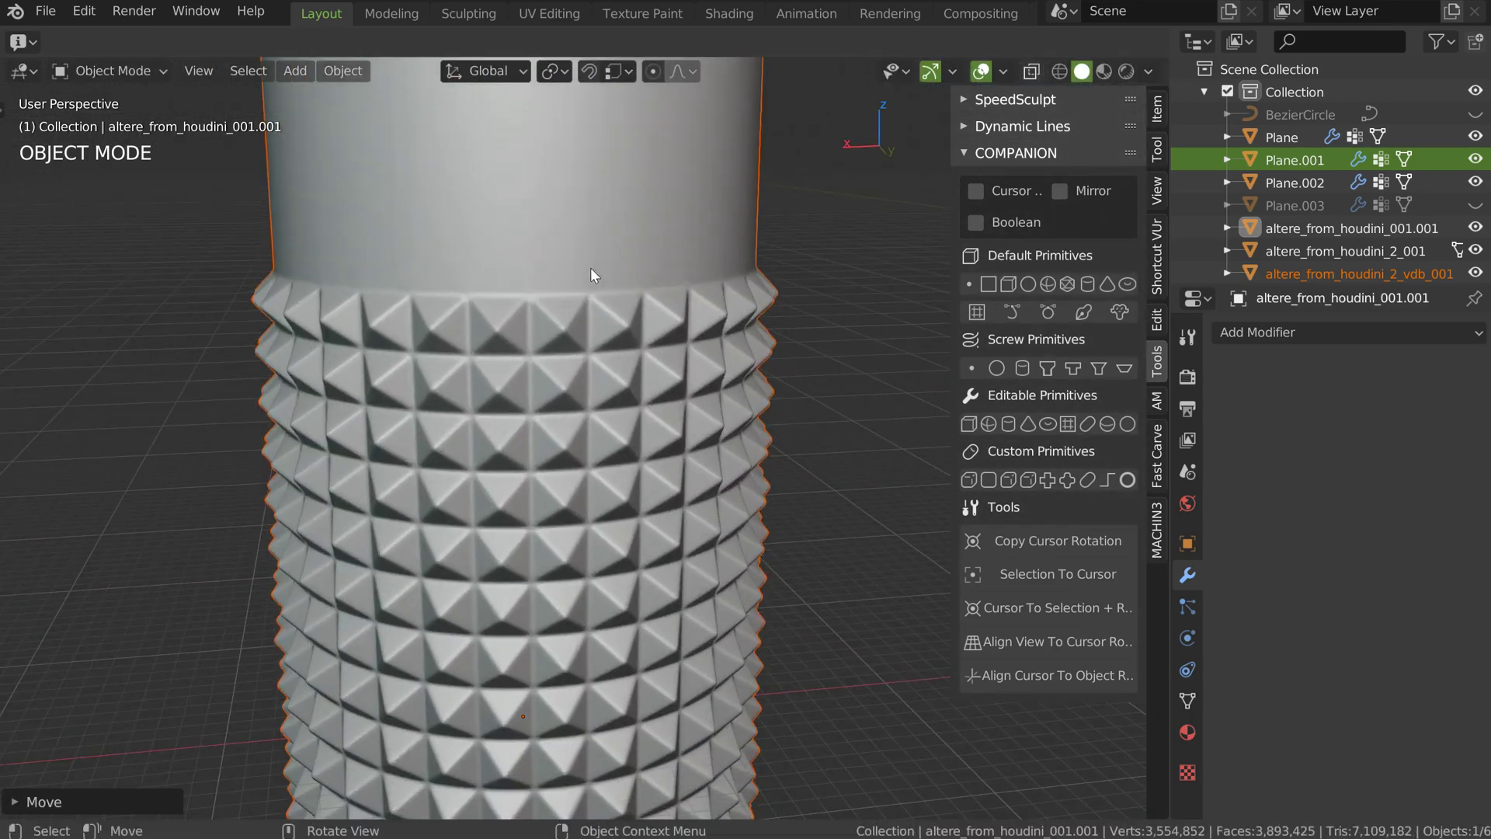
middle_drag(621, 345, 636, 303)
shift+middle_drag(738, 94, 737, 528)
scroll(603, 458, down, 3)
middle_drag(603, 459, 578, 272)
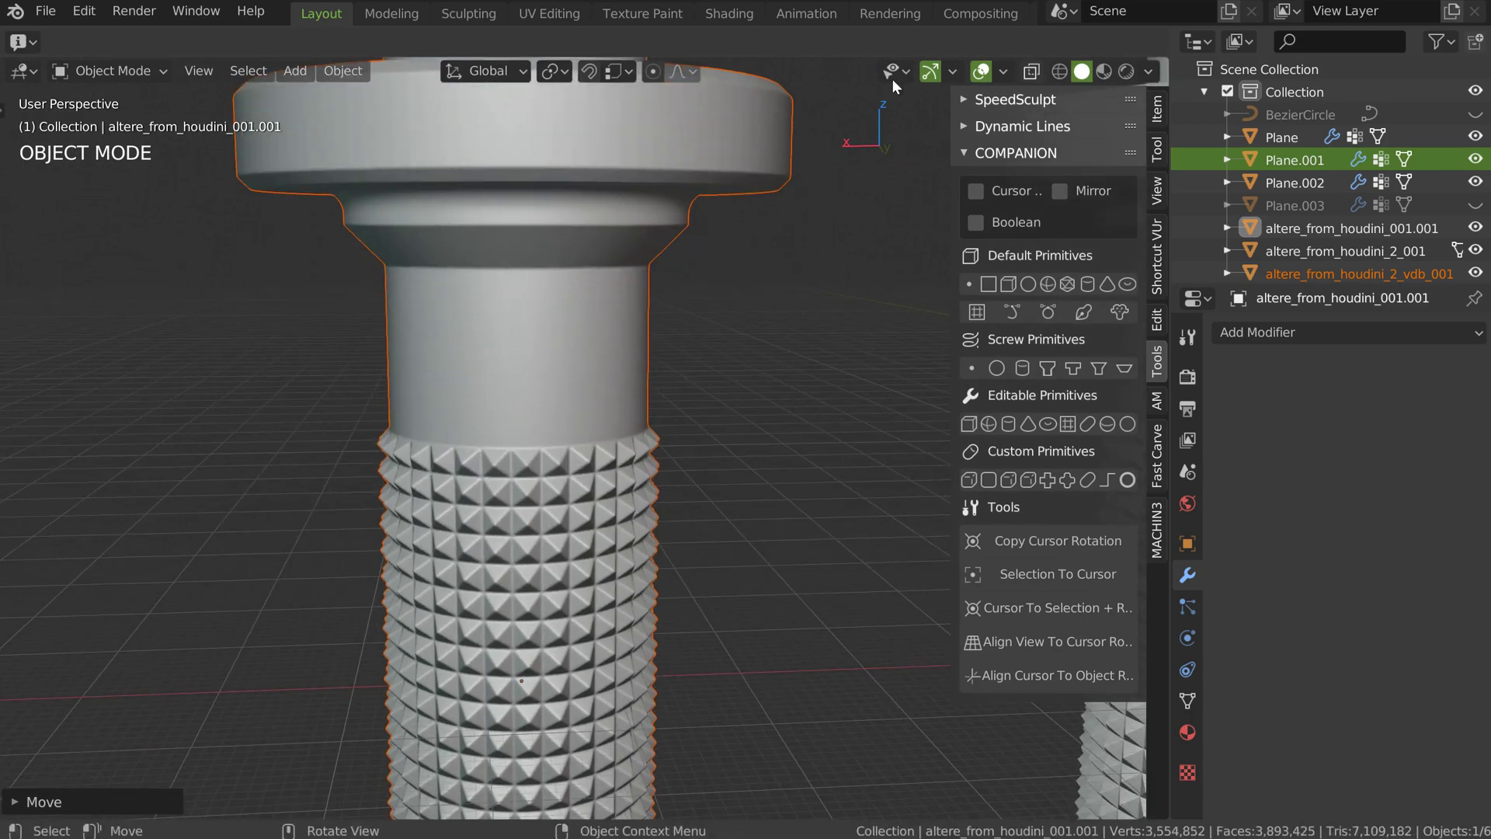
Step: Show the wireframe overlay to check the imported mesh's density, and hide it again to compare the shaded handles
click(1002, 71)
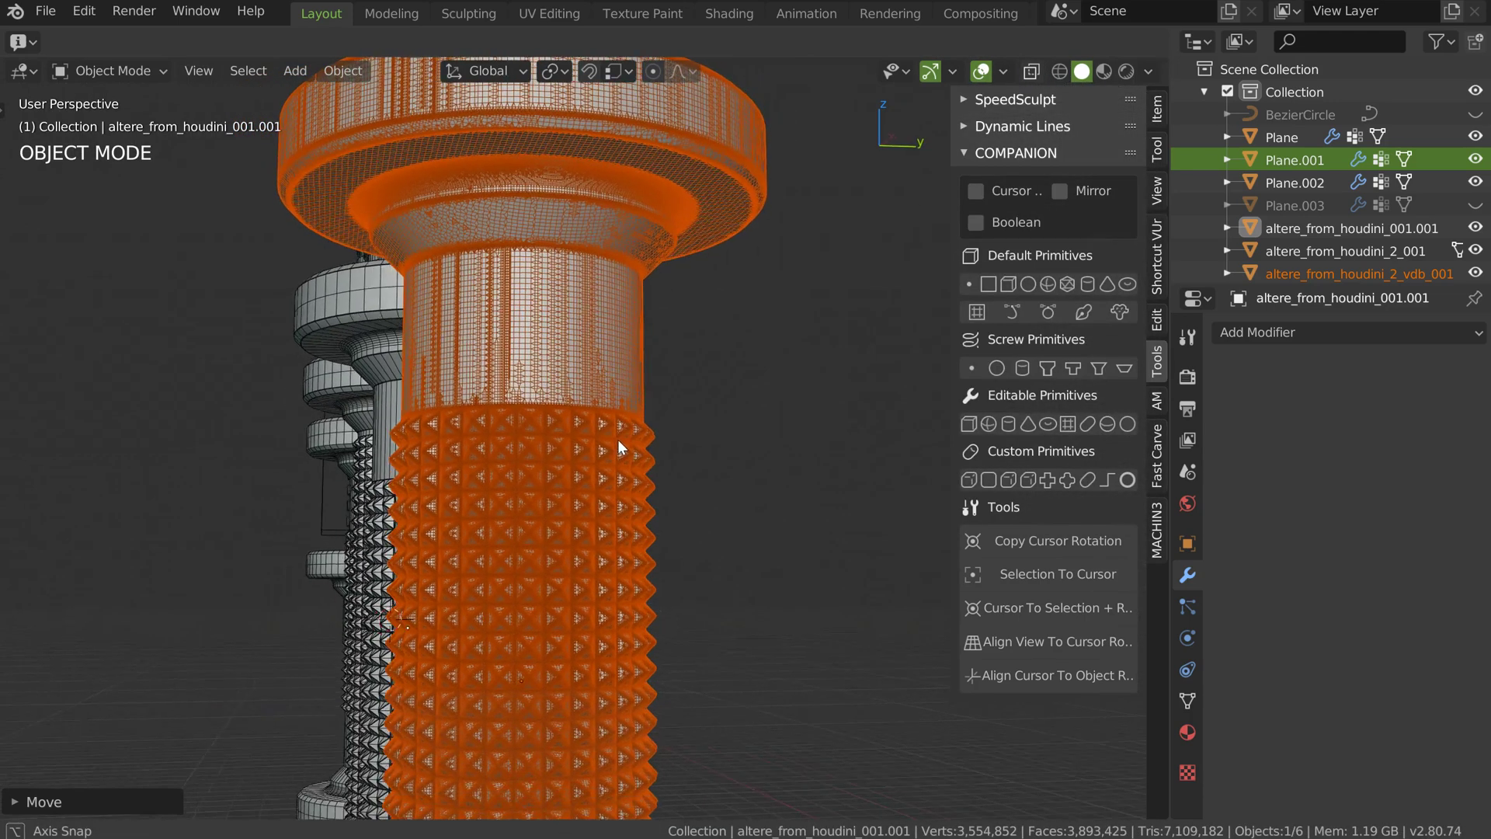
click(1003, 71)
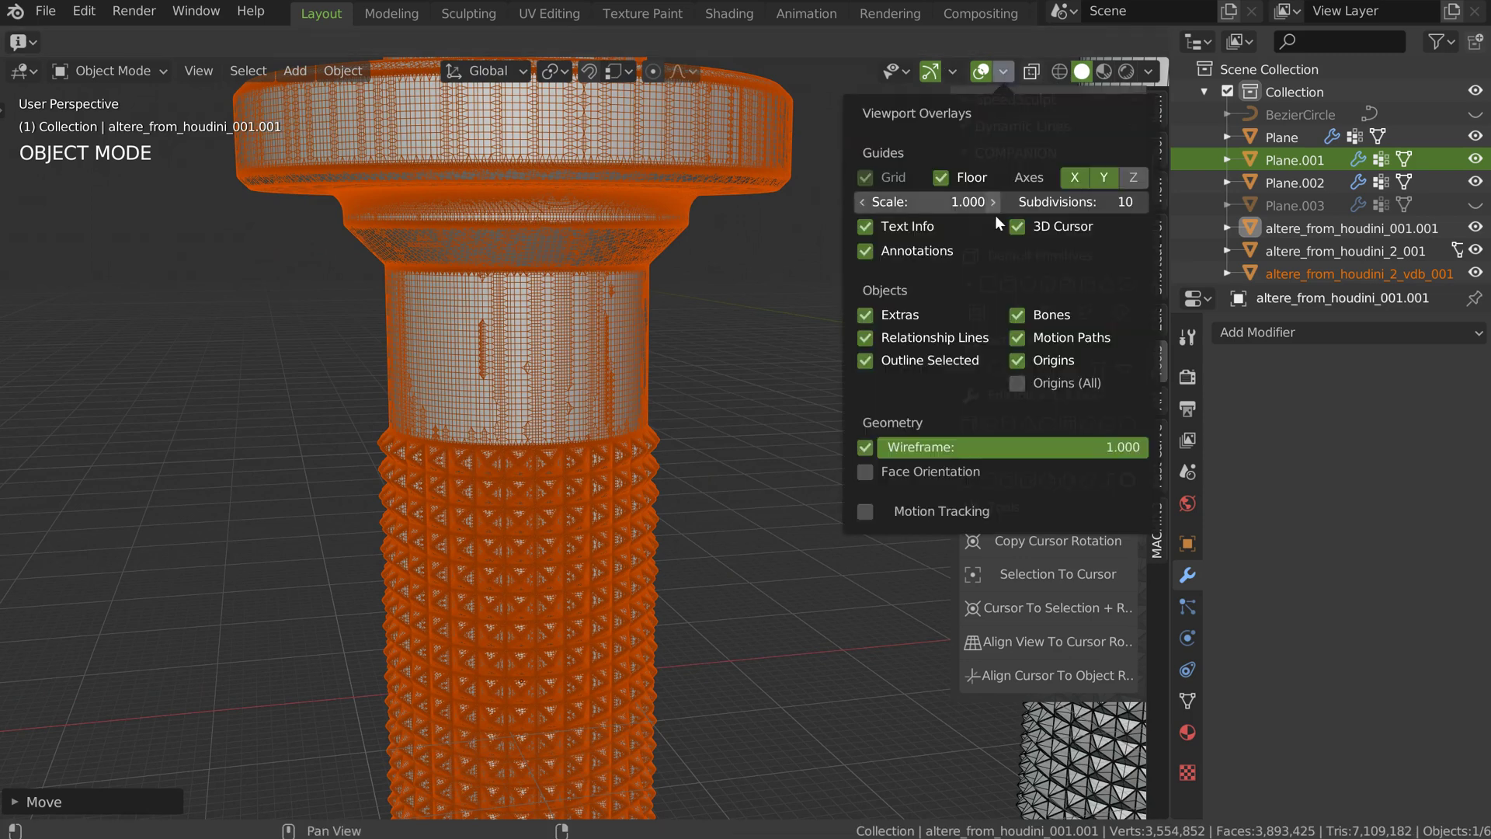
click(865, 447)
scroll(514, 292, down, 10)
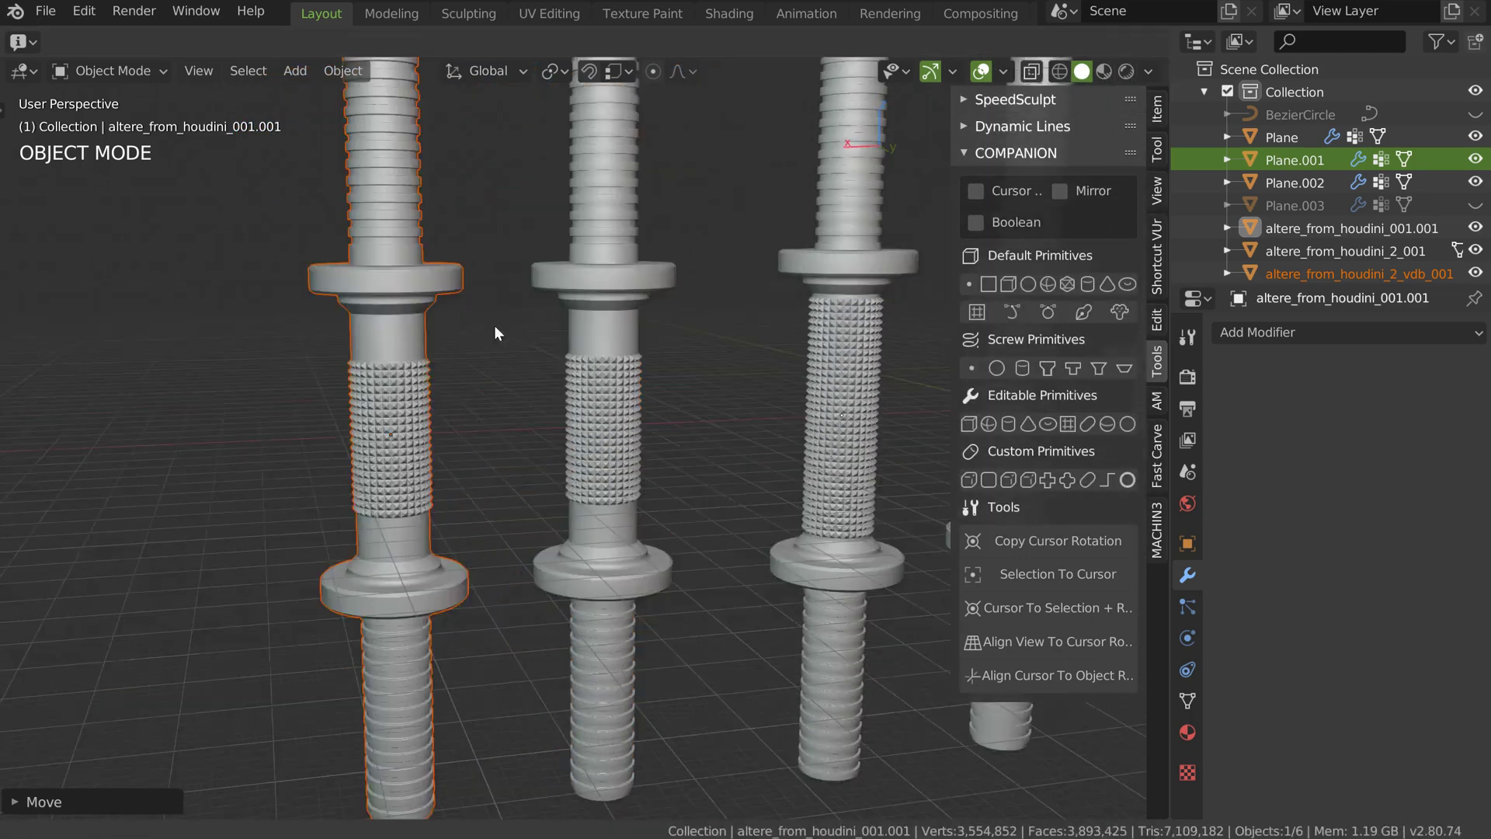
scroll(446, 367, up, 4)
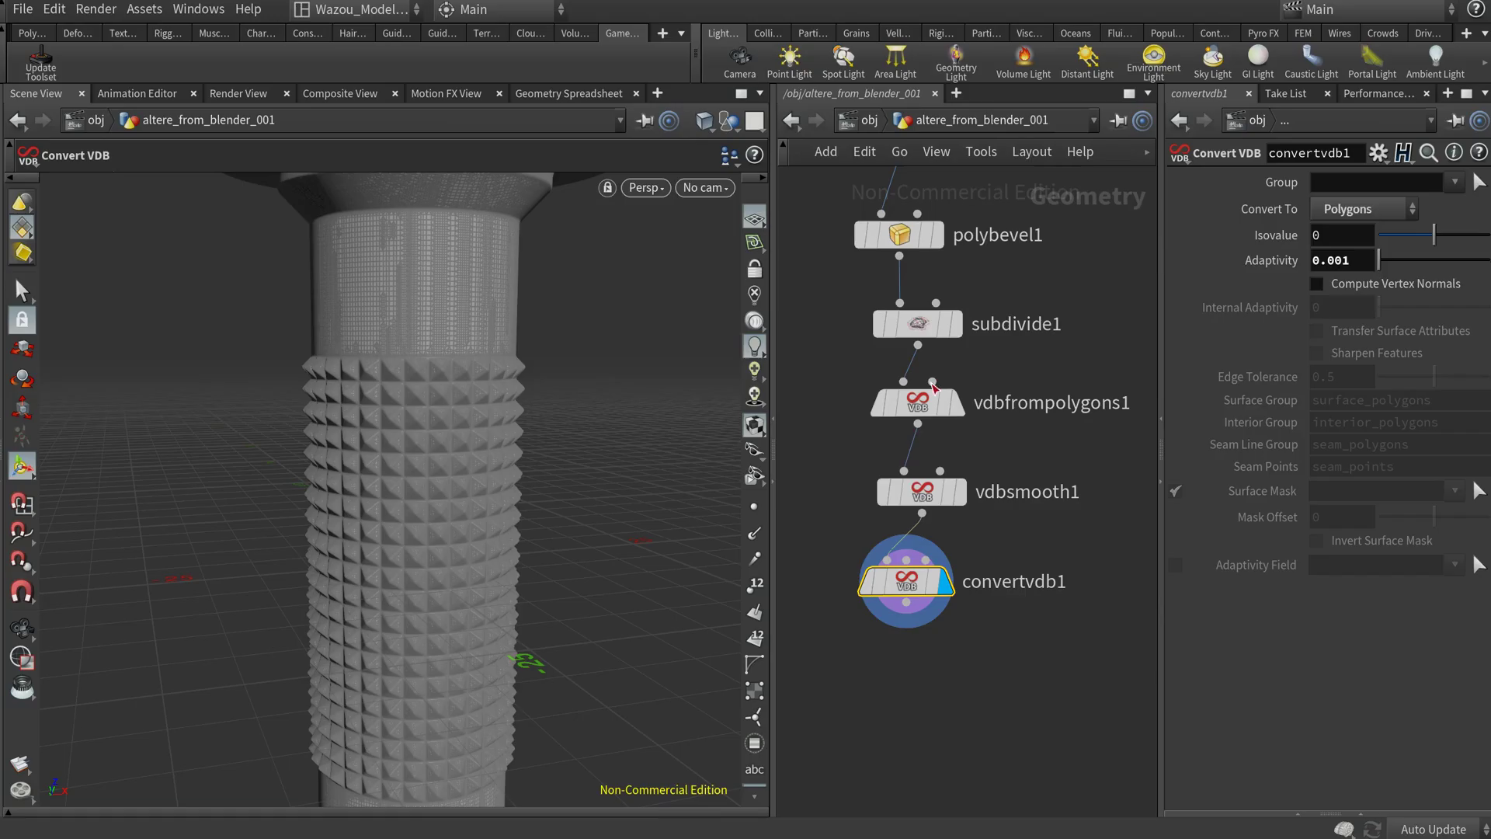
Step: Switch to Houdini and check the node information of subdivide1 and the node chain down to convertvdb1
middle_click(921, 327)
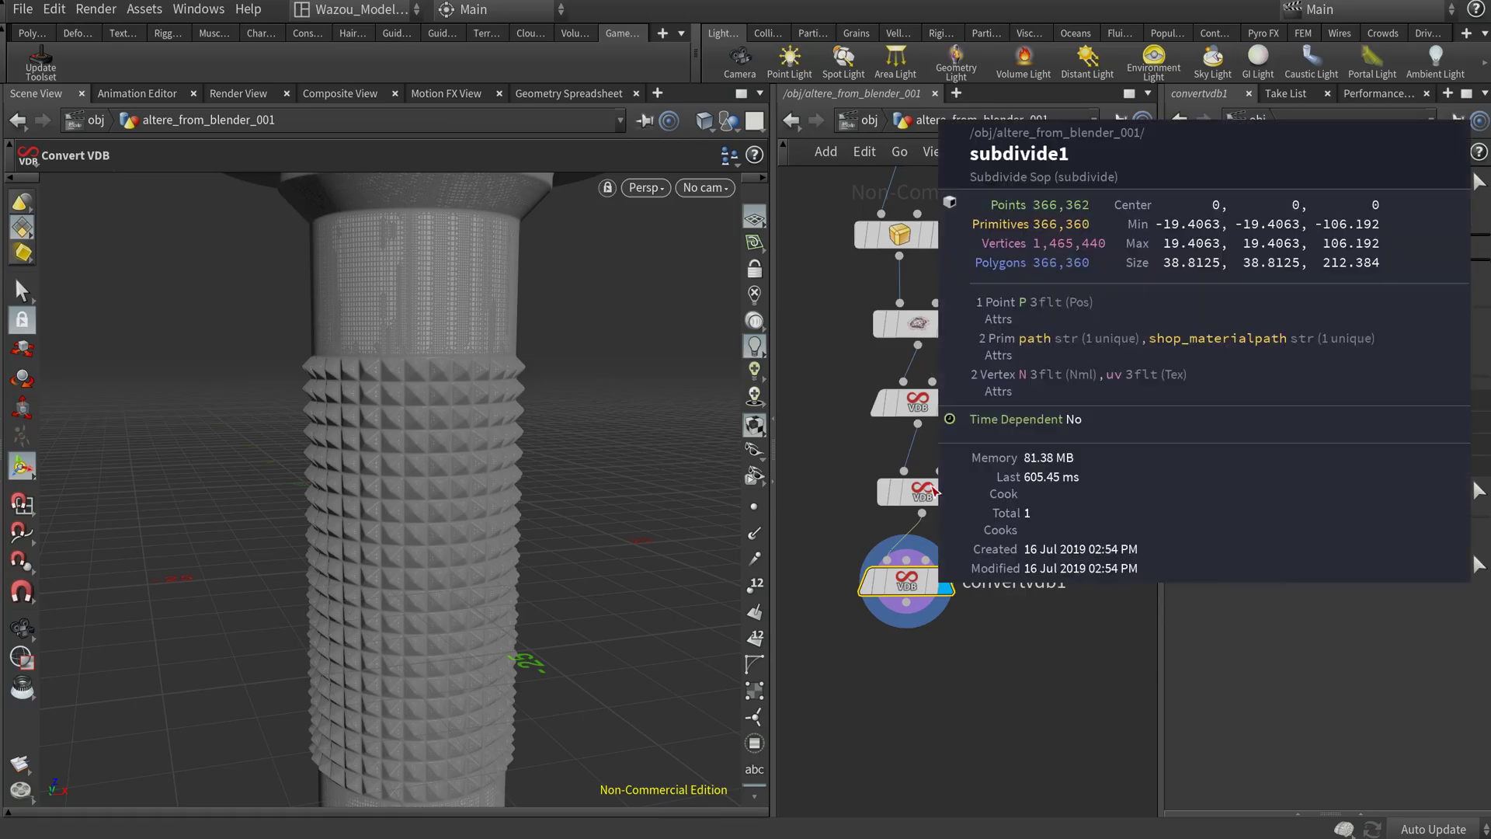
middle_drag(833, 327, 833, 472)
mouse_move(903, 194)
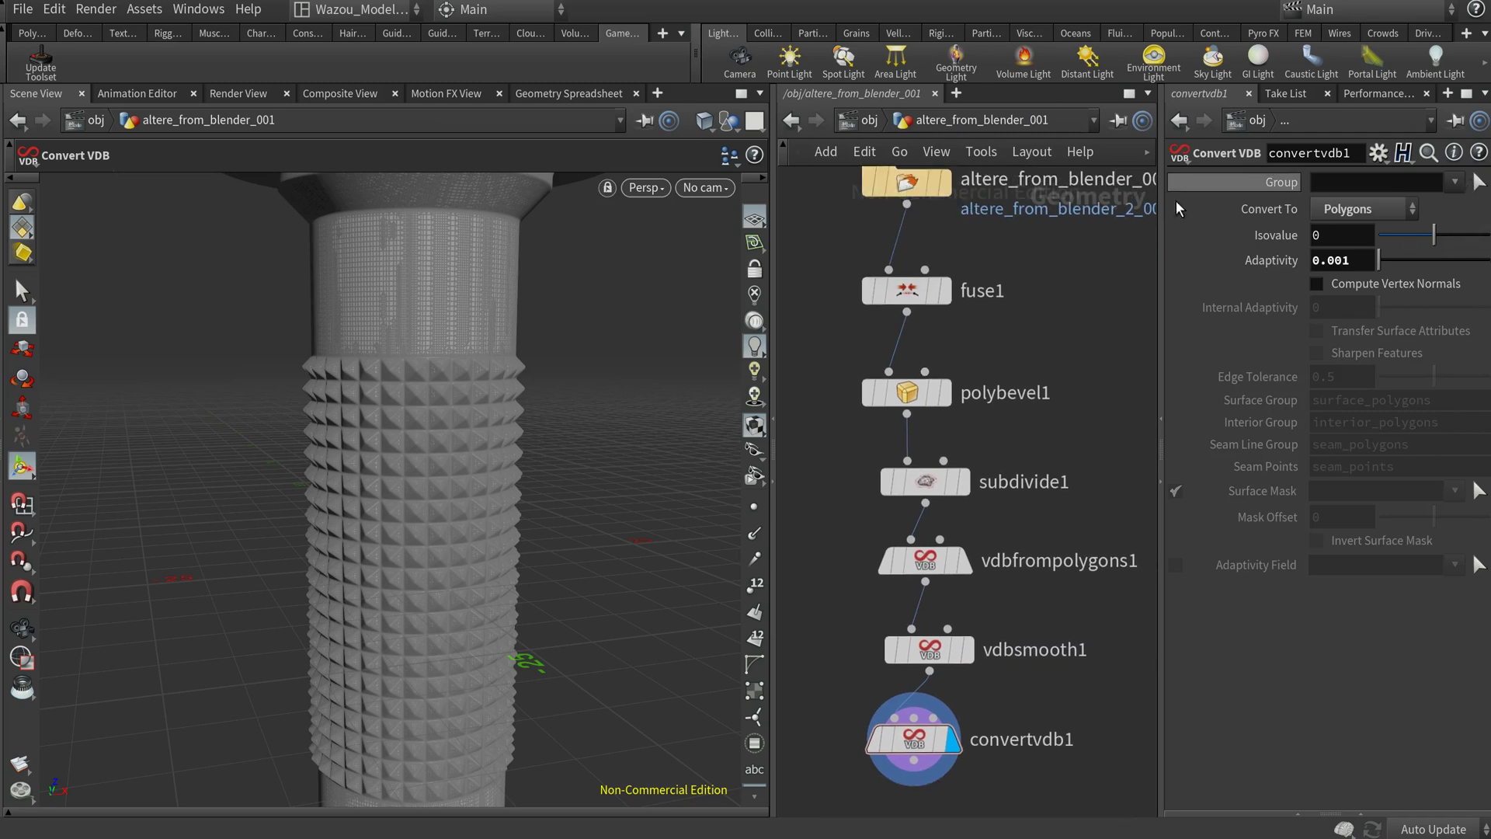
mouse_move(909, 746)
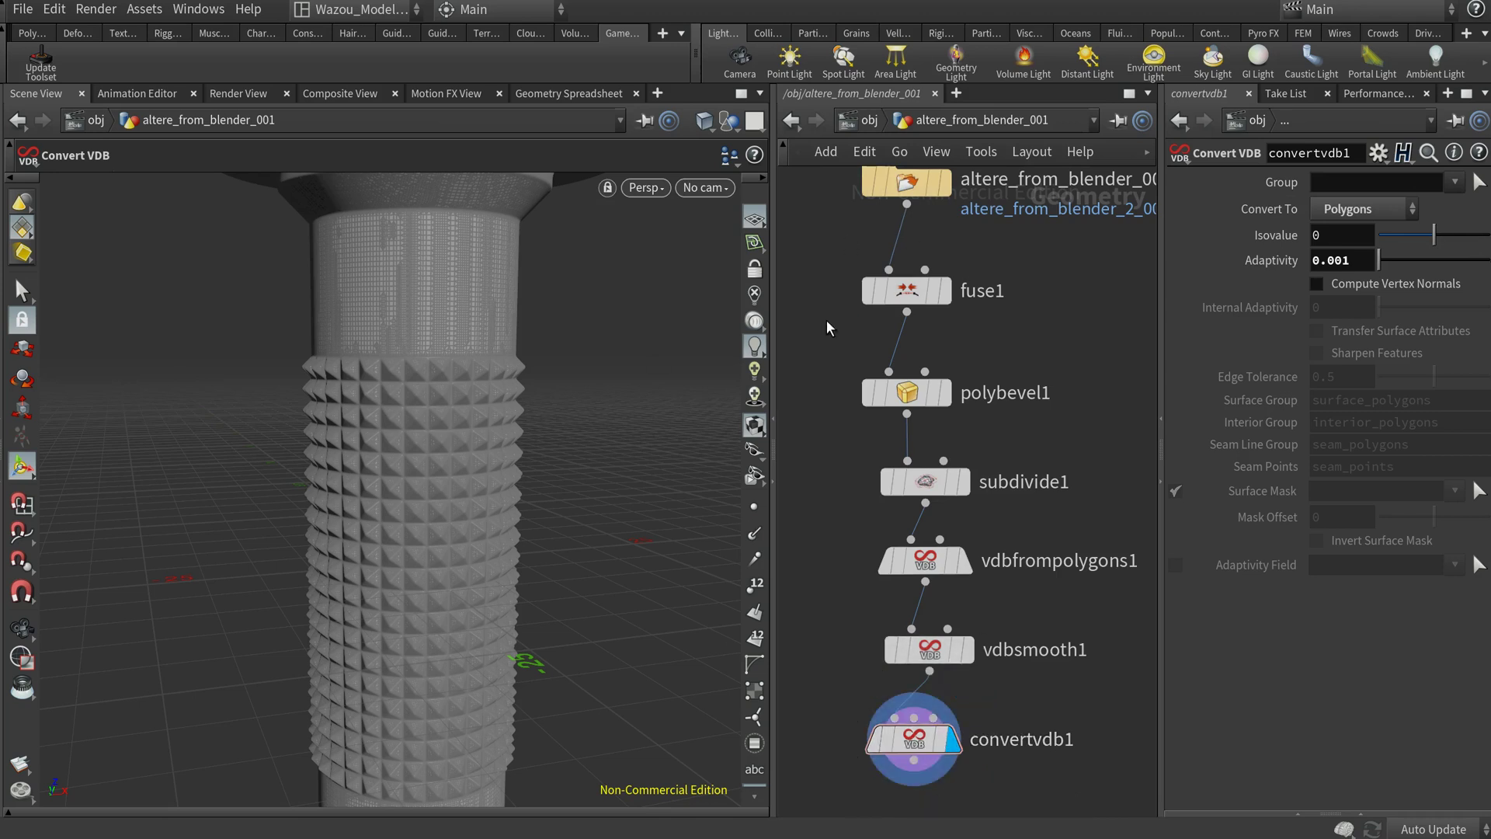
Step: Load altere_from_blender_001.obj from E:/houdini_workflow/ in the File node at the head of the network
alt+right_drag(544, 376, 372, 392)
alt+middle_drag(505, 395, 394, 407)
alt+drag(431, 383, 466, 408)
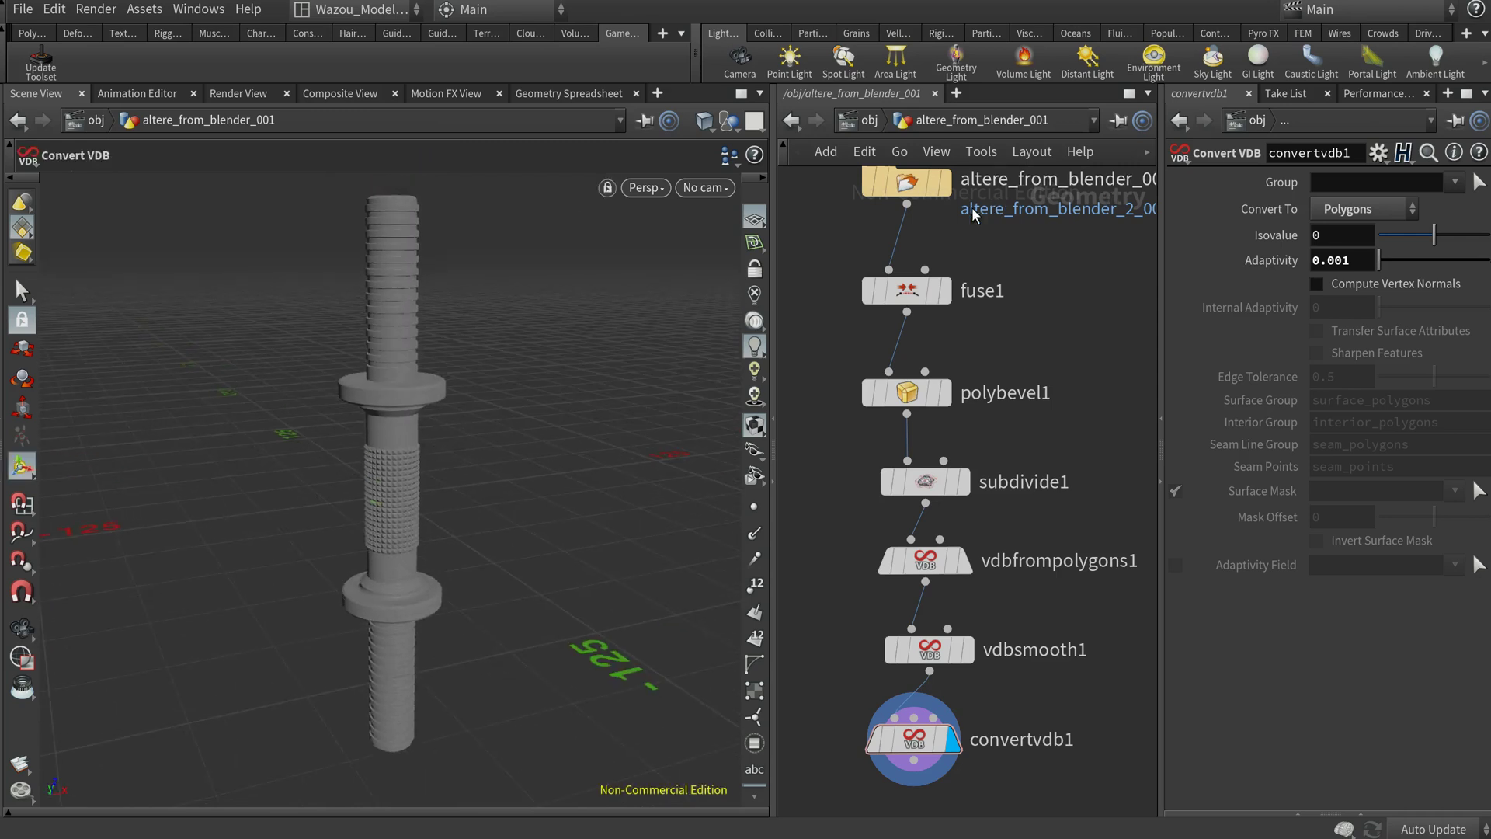
click(901, 180)
click(1480, 208)
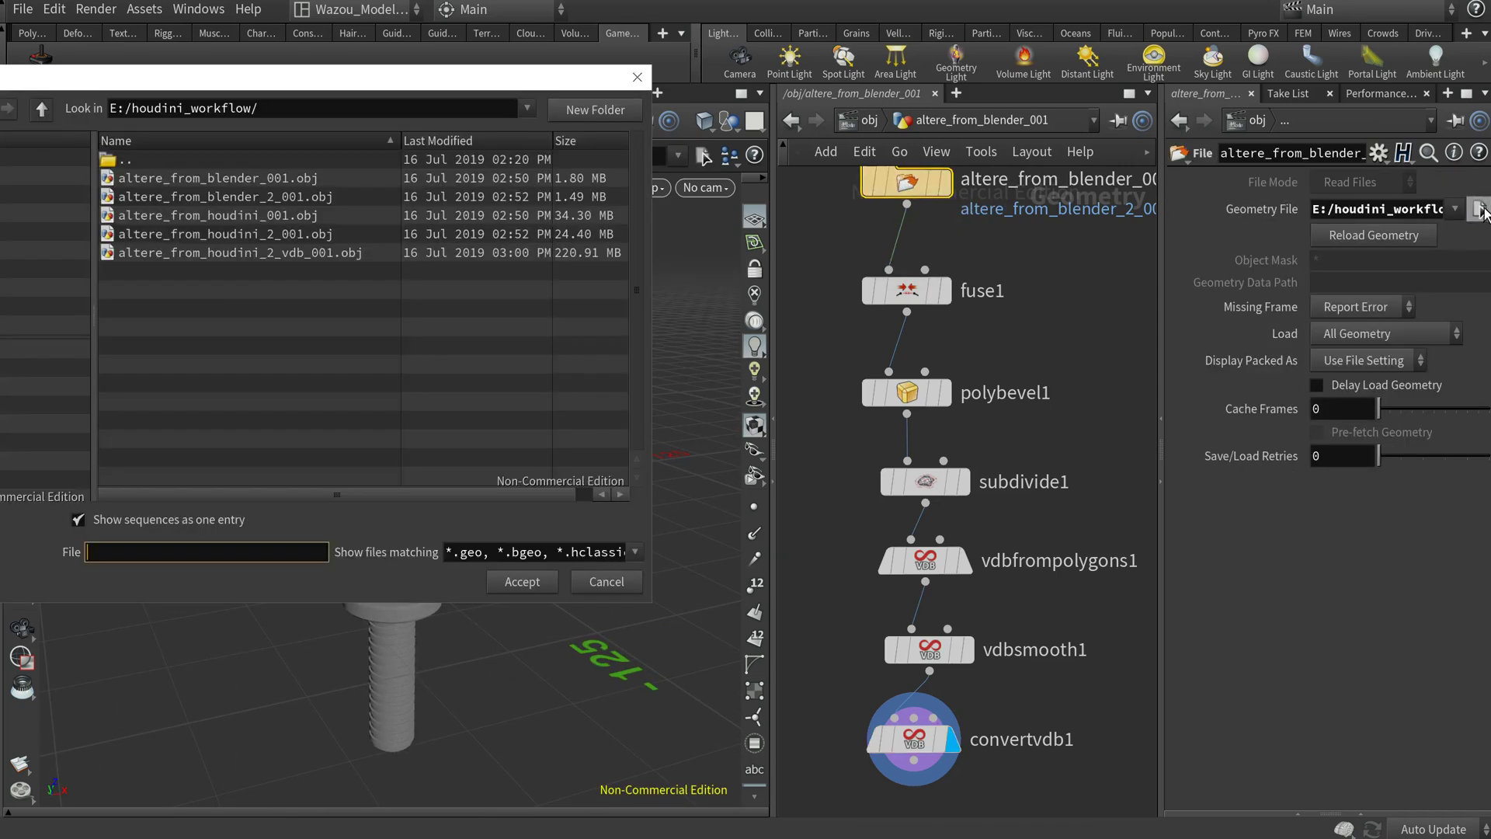
click(238, 179)
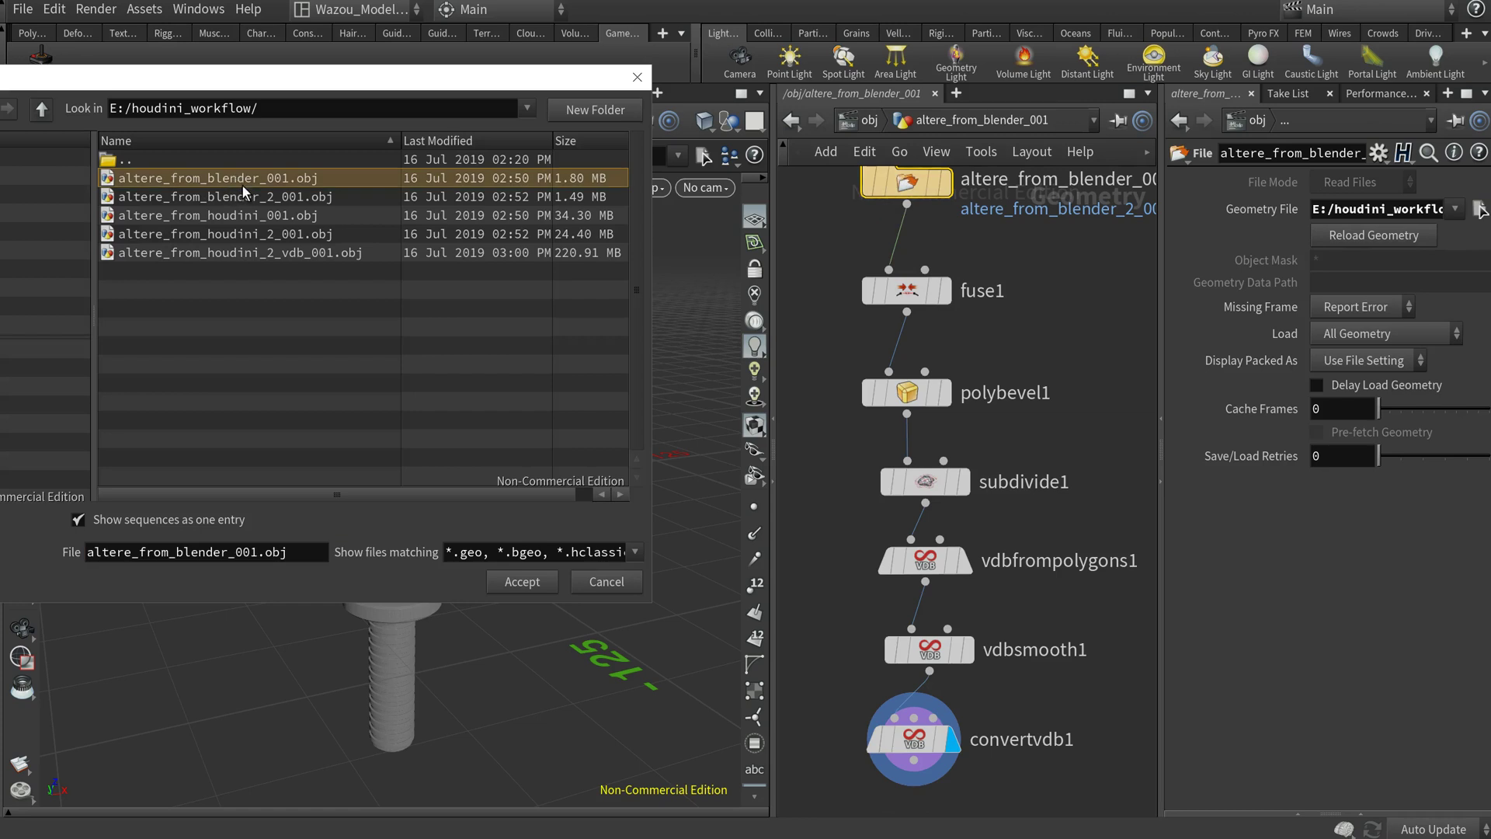
click(532, 582)
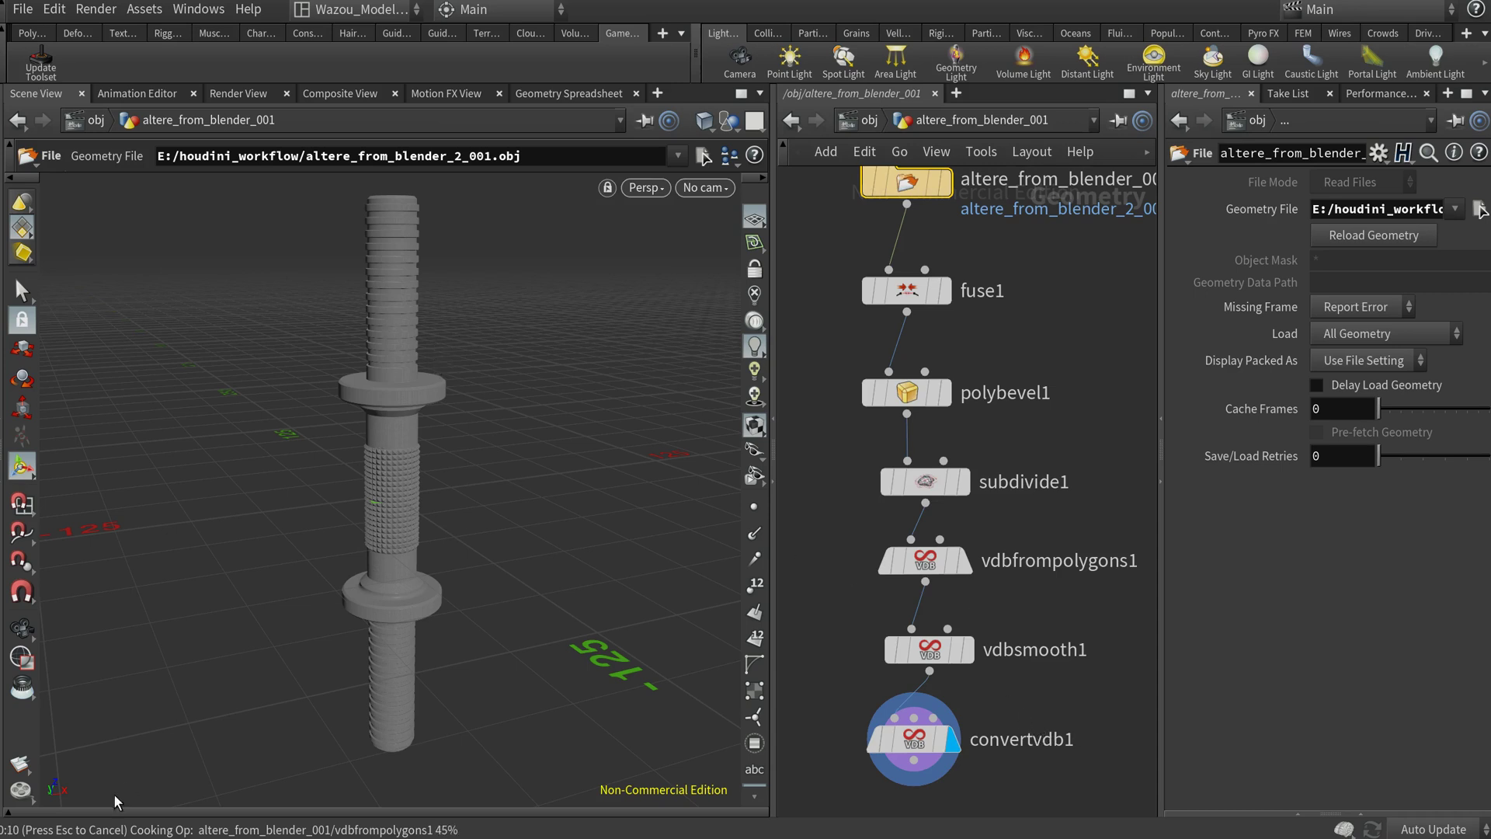
Step: Inspect the newly processed handle's ribbed shaft, collar and long studded grip, and view the whole model
alt+drag(511, 468, 503, 435)
alt+right_drag(370, 389, 266, 569)
alt+middle_drag(499, 505, 579, 496)
scroll(536, 466, down, 8)
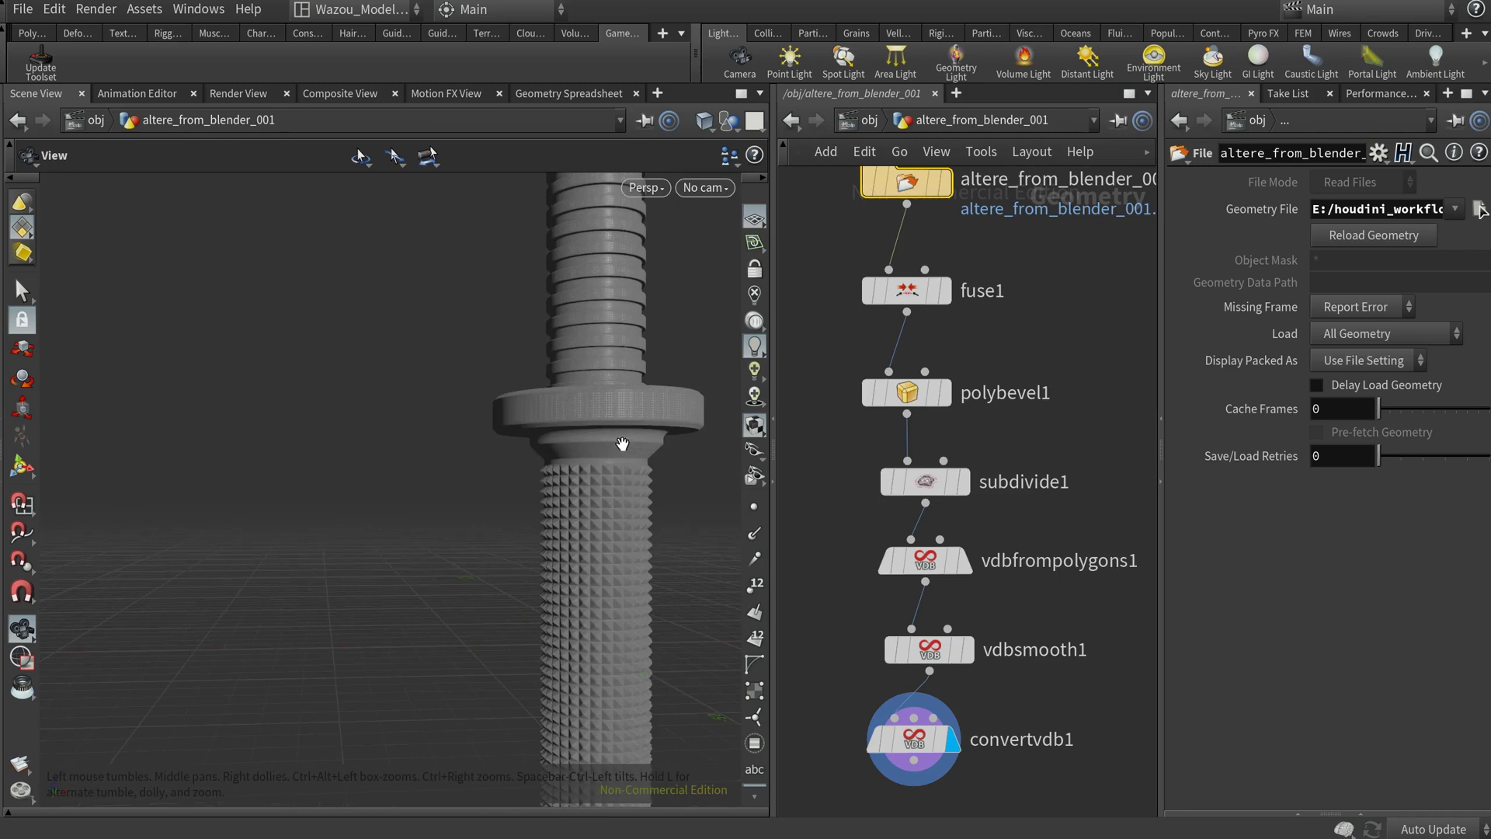
scroll(474, 458, down, 5)
key(Return)
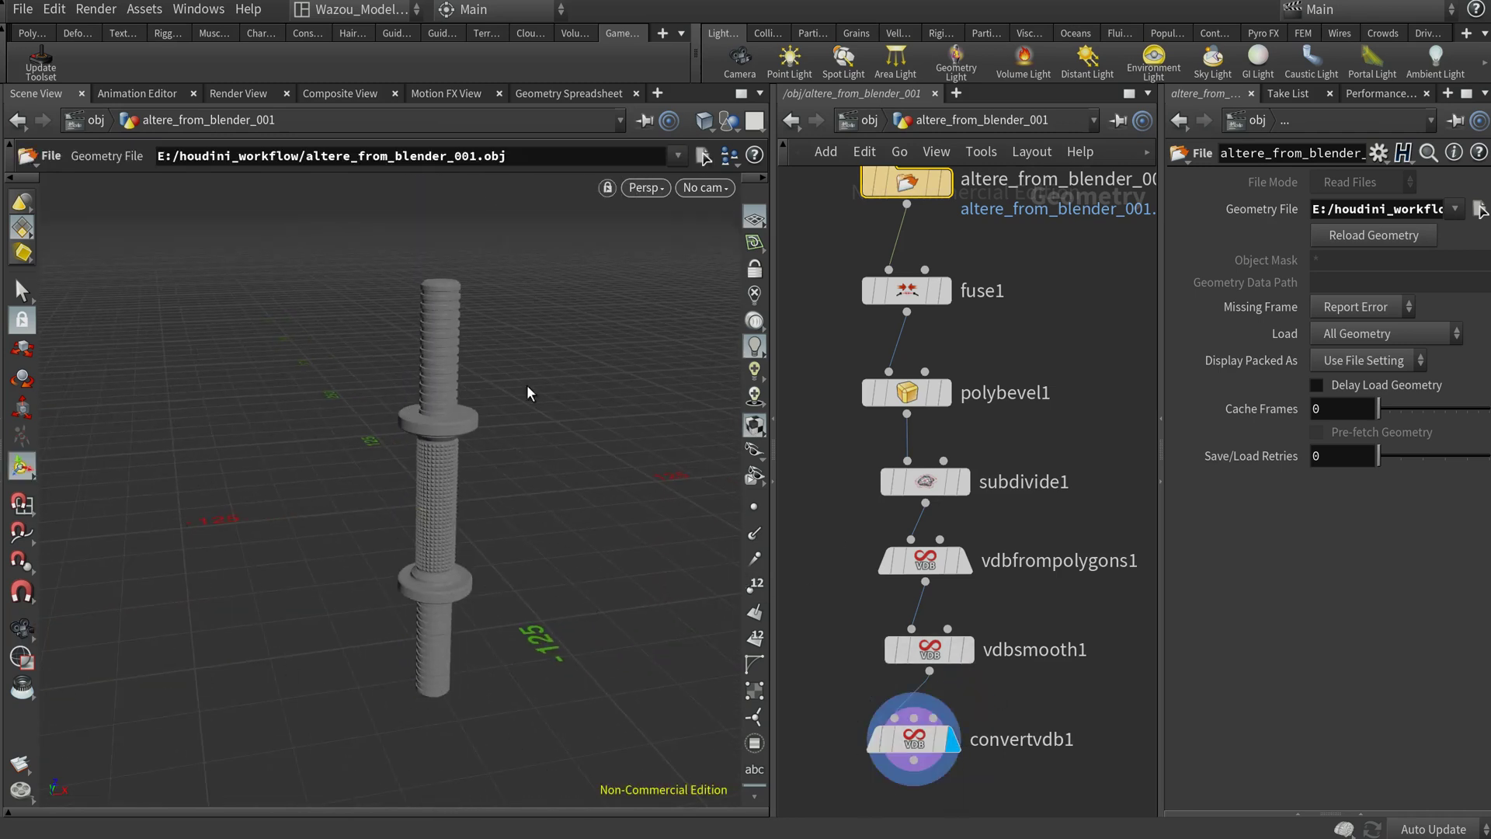
Step: Review the node chain from the File node to convertvdb1 and the command for creating a digital asset from the selection
middle_drag(989, 317, 994, 408)
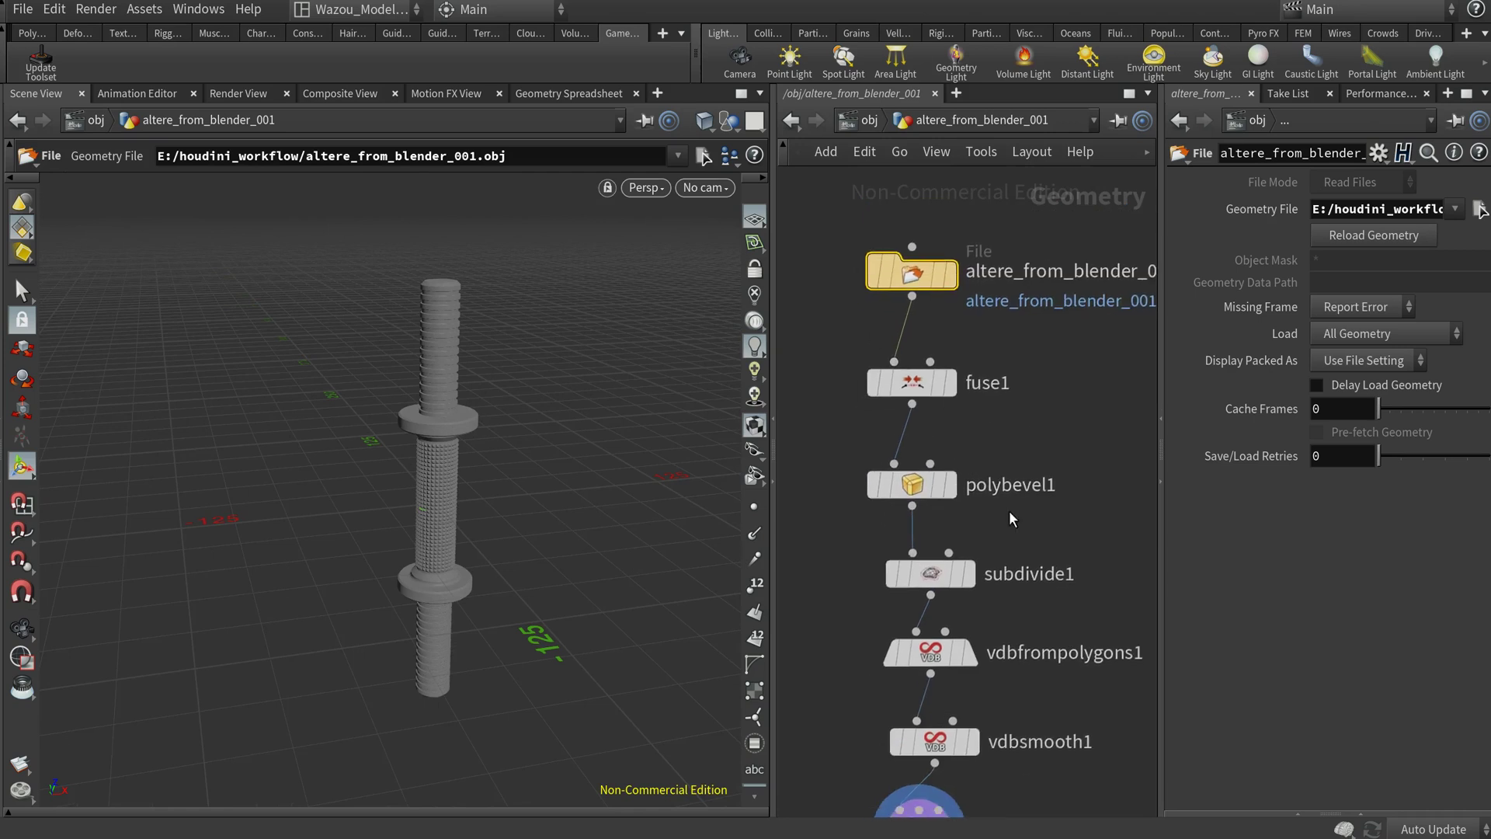
middle_drag(1009, 510, 1002, 489)
middle_click(905, 463)
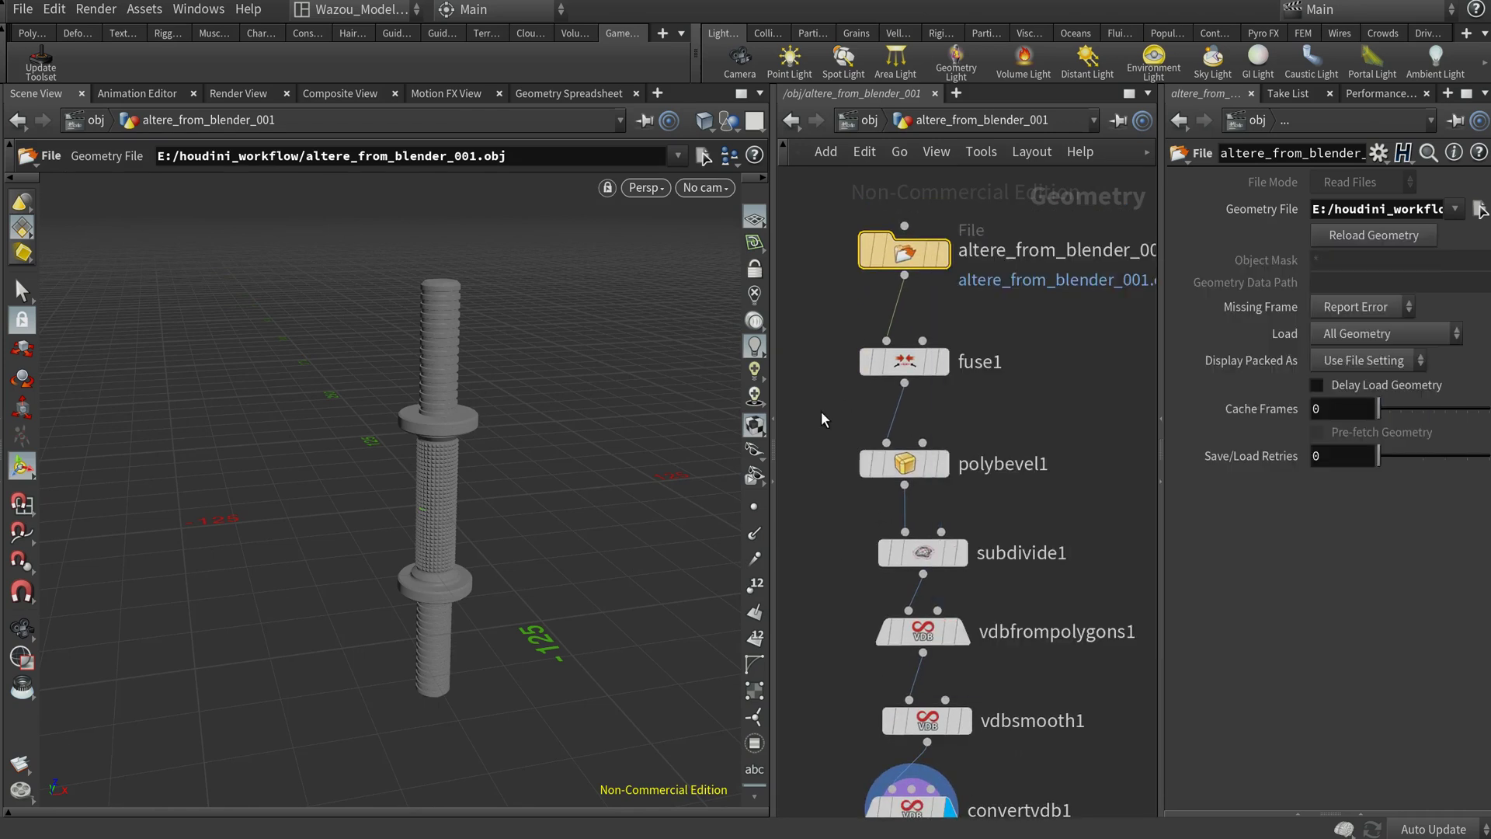
middle_drag(811, 628, 832, 466)
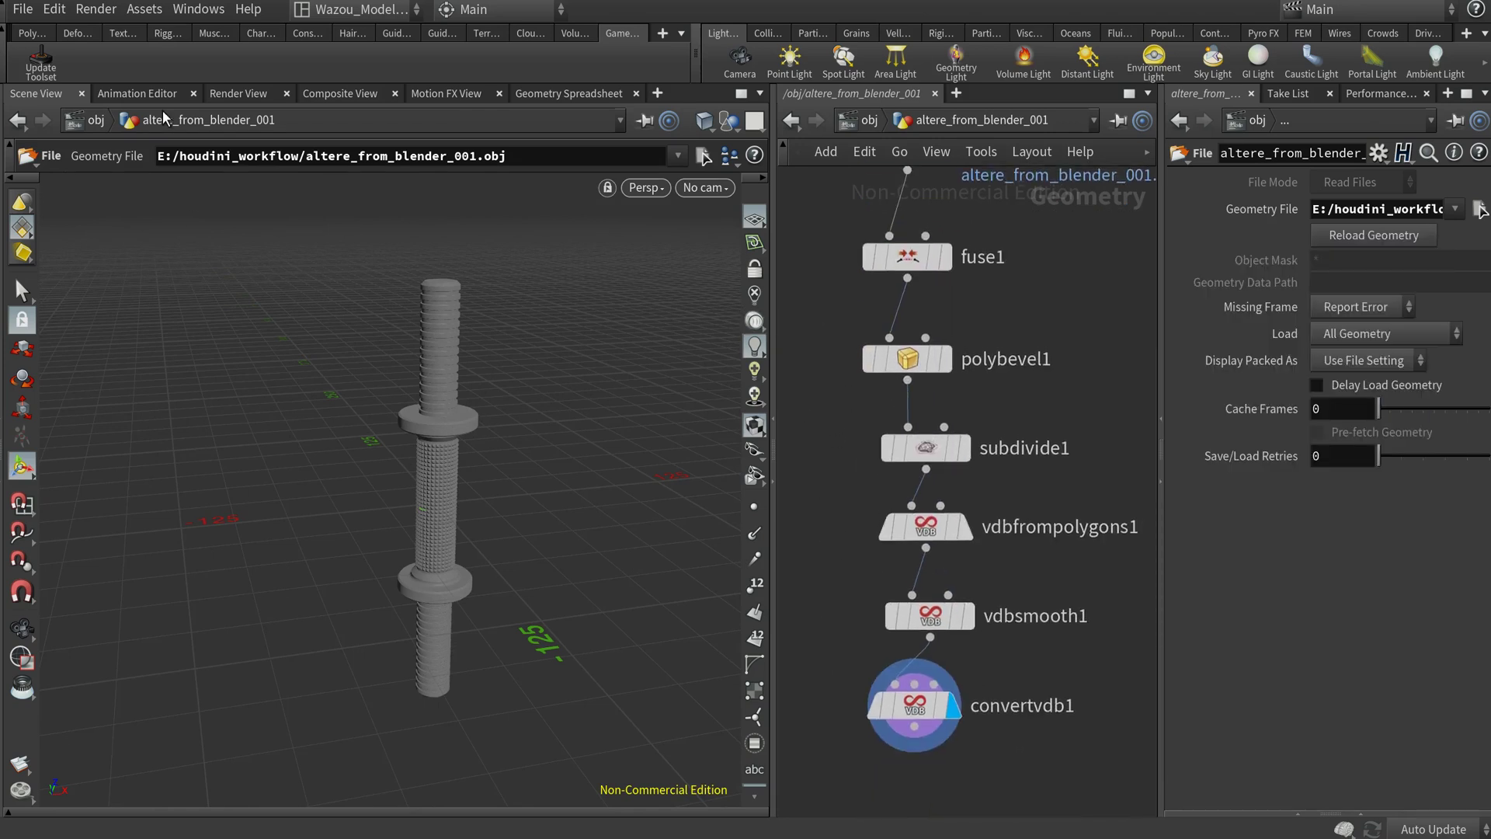
click(128, 14)
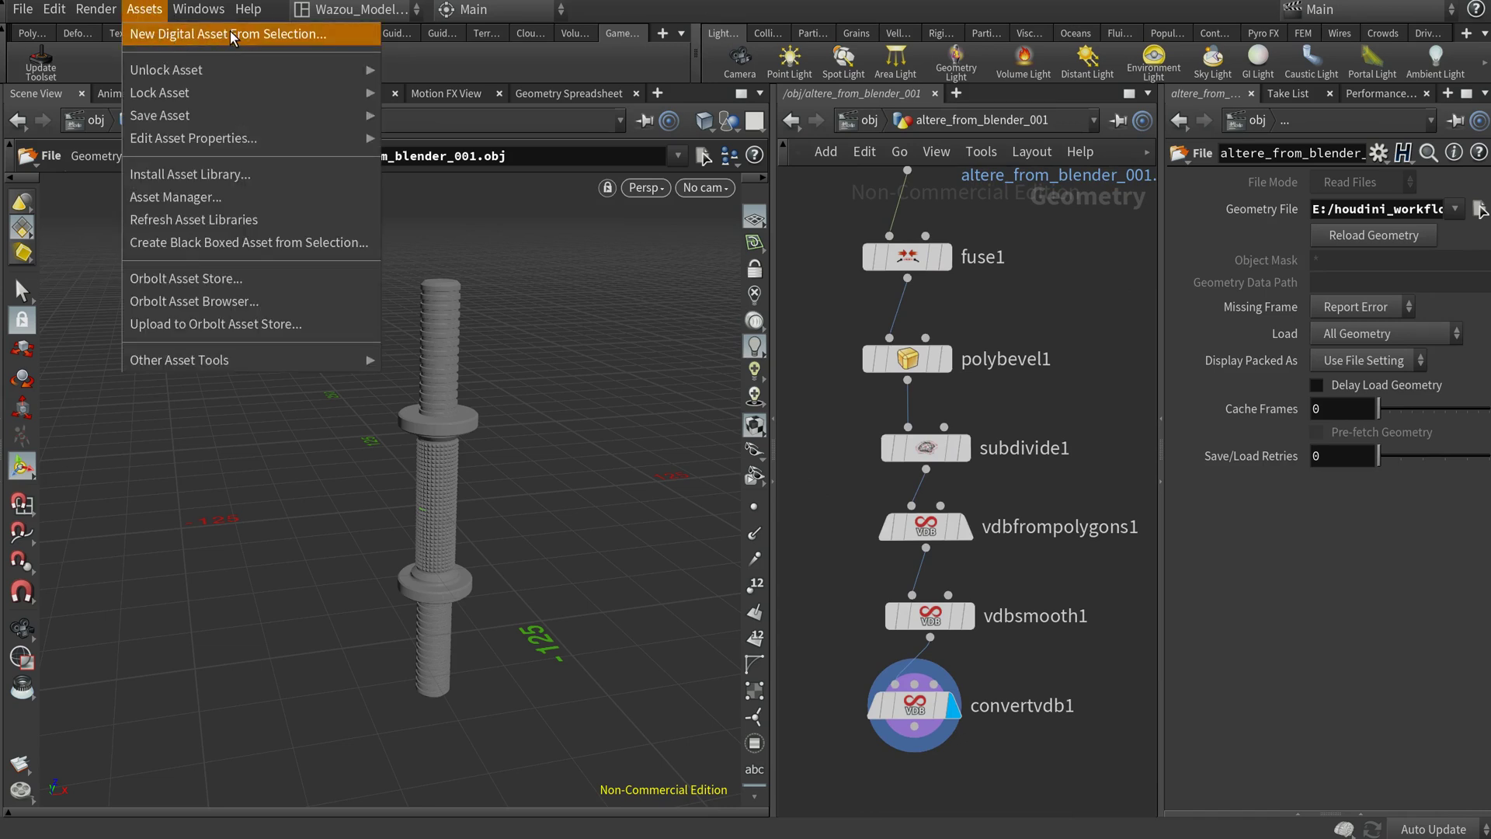
click(1101, 273)
middle_drag(1078, 306, 1082, 338)
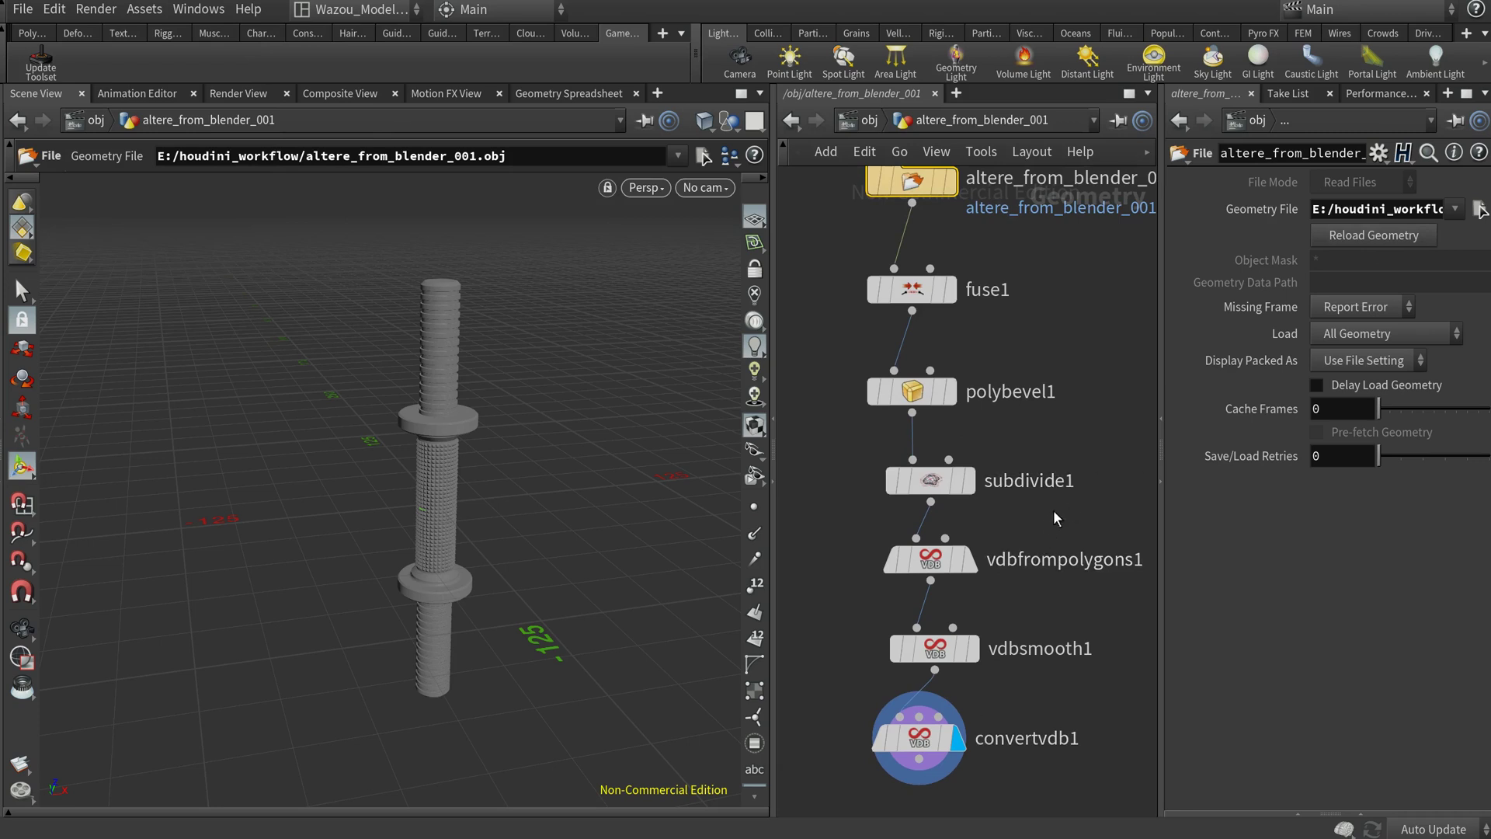
Step: Review the settings of the fuse1, subdivide1 and vdbfrompolygons1 nodes
click(906, 288)
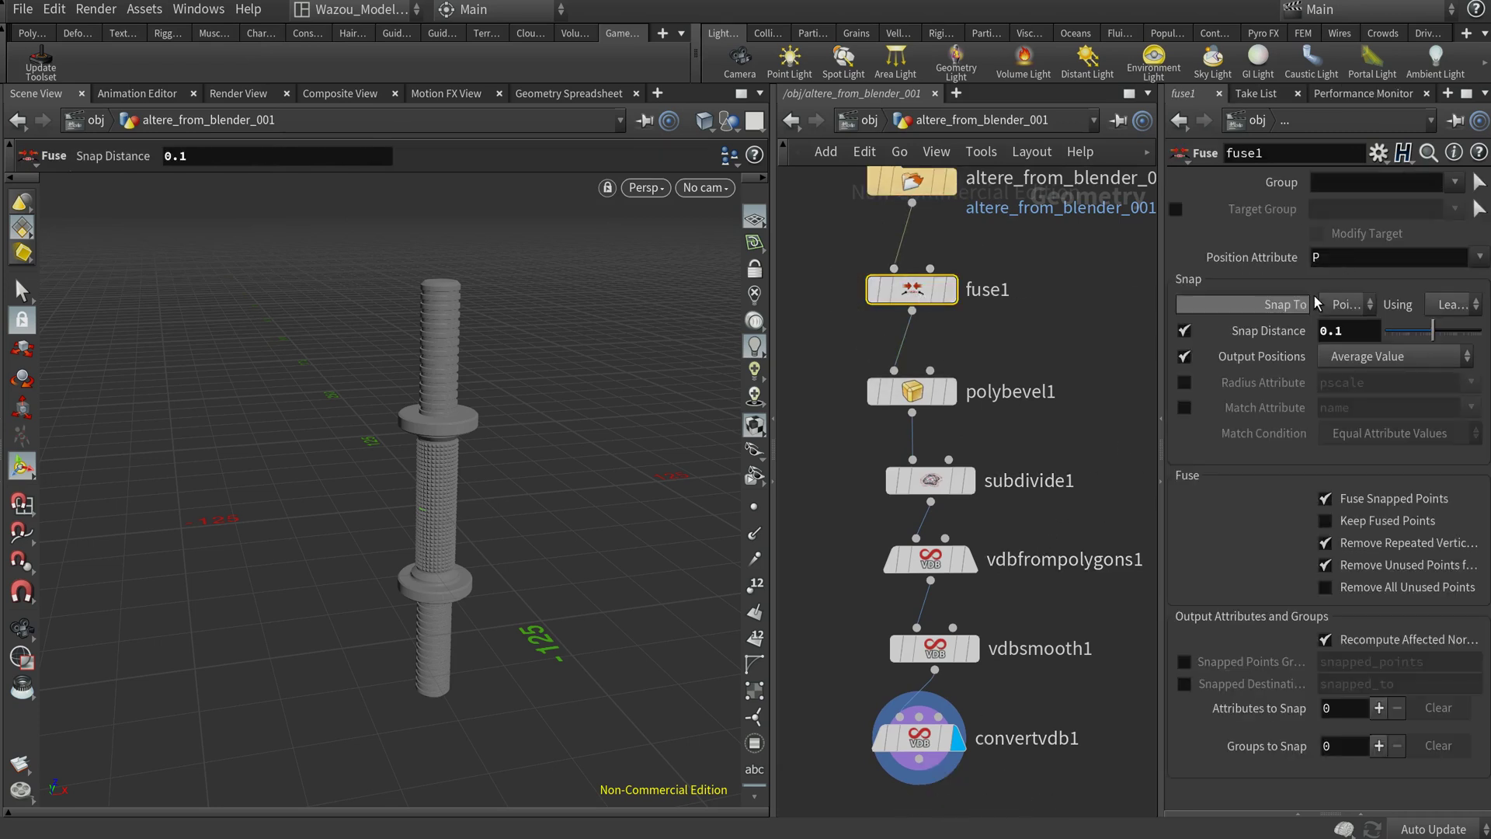
click(941, 485)
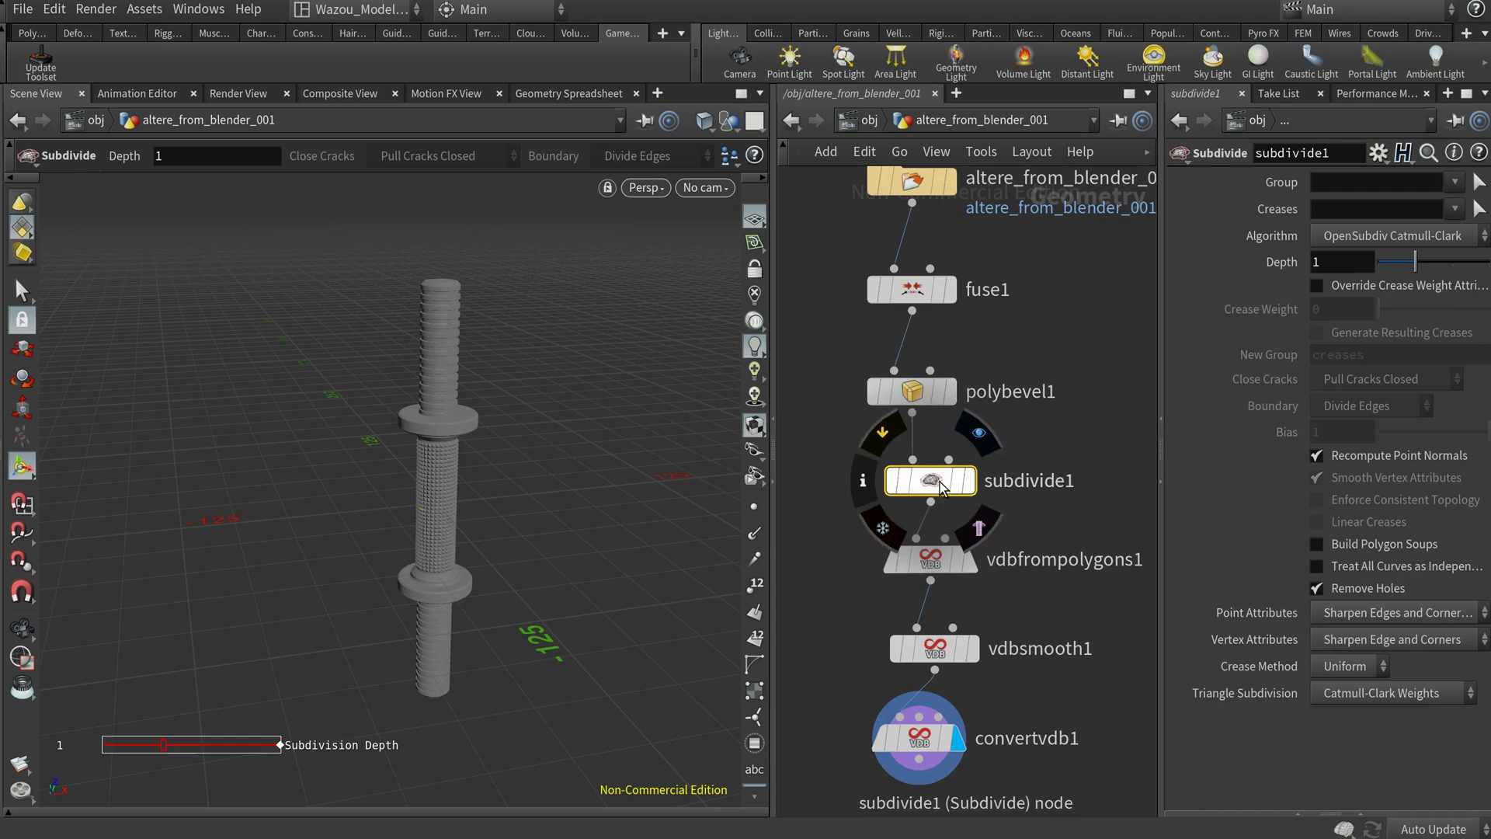
click(935, 561)
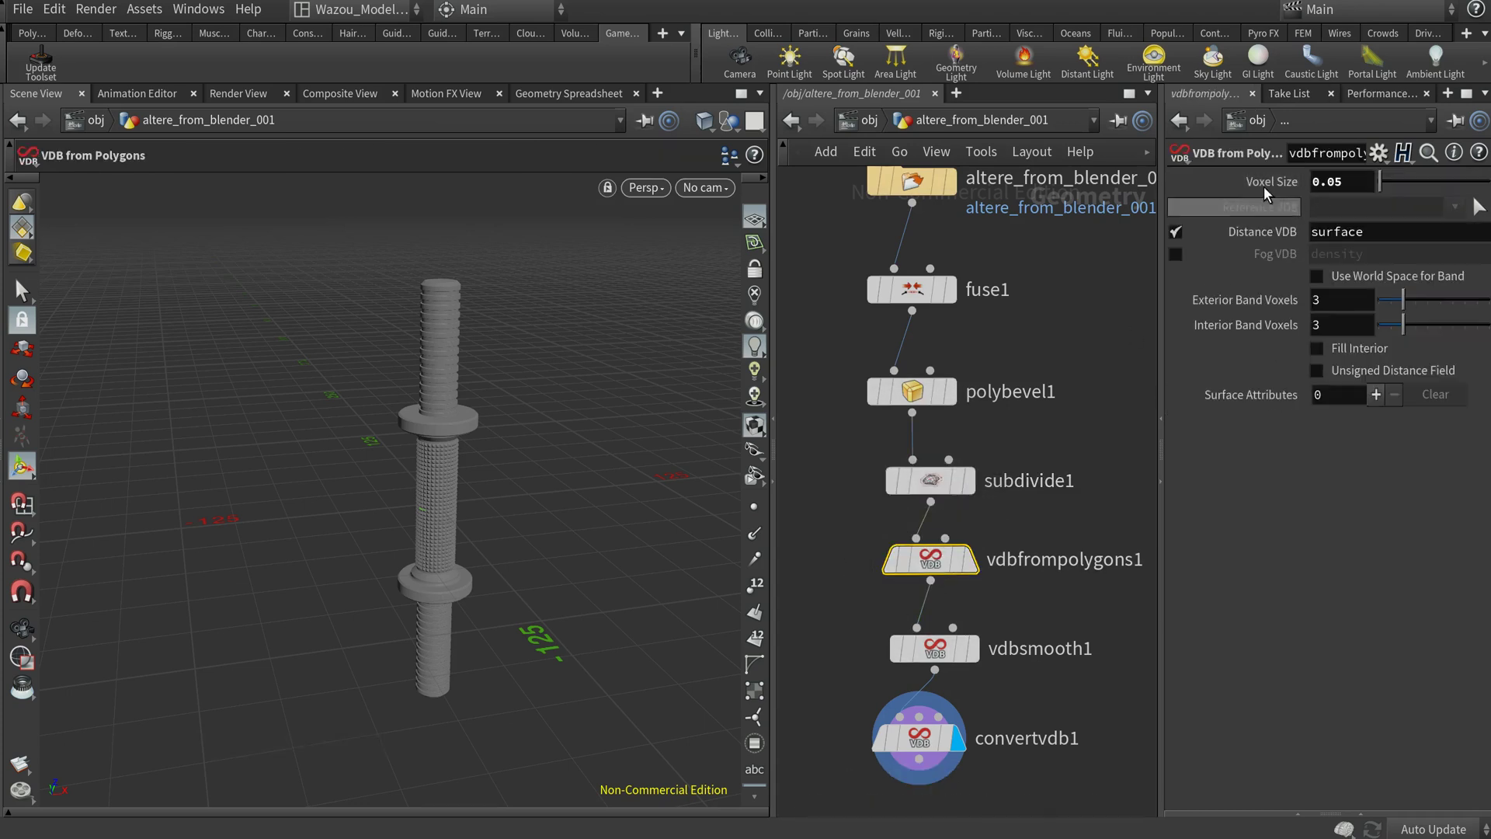
Step: Save the convertvdb1 geometry as altere_from_houdini_1_vdb_001.obj in E:/houdini_workflow/
click(932, 723)
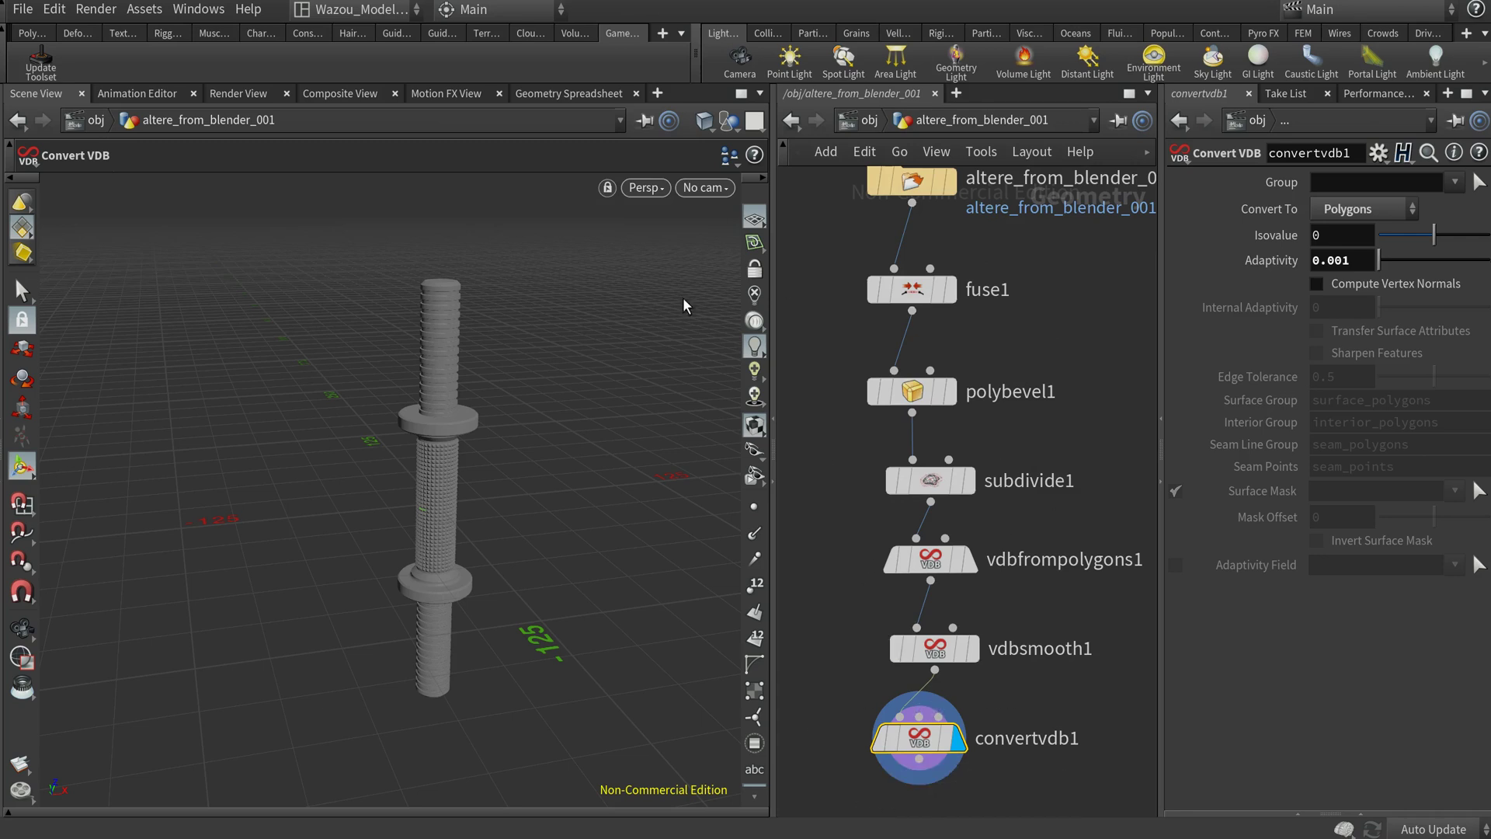
right_click(916, 753)
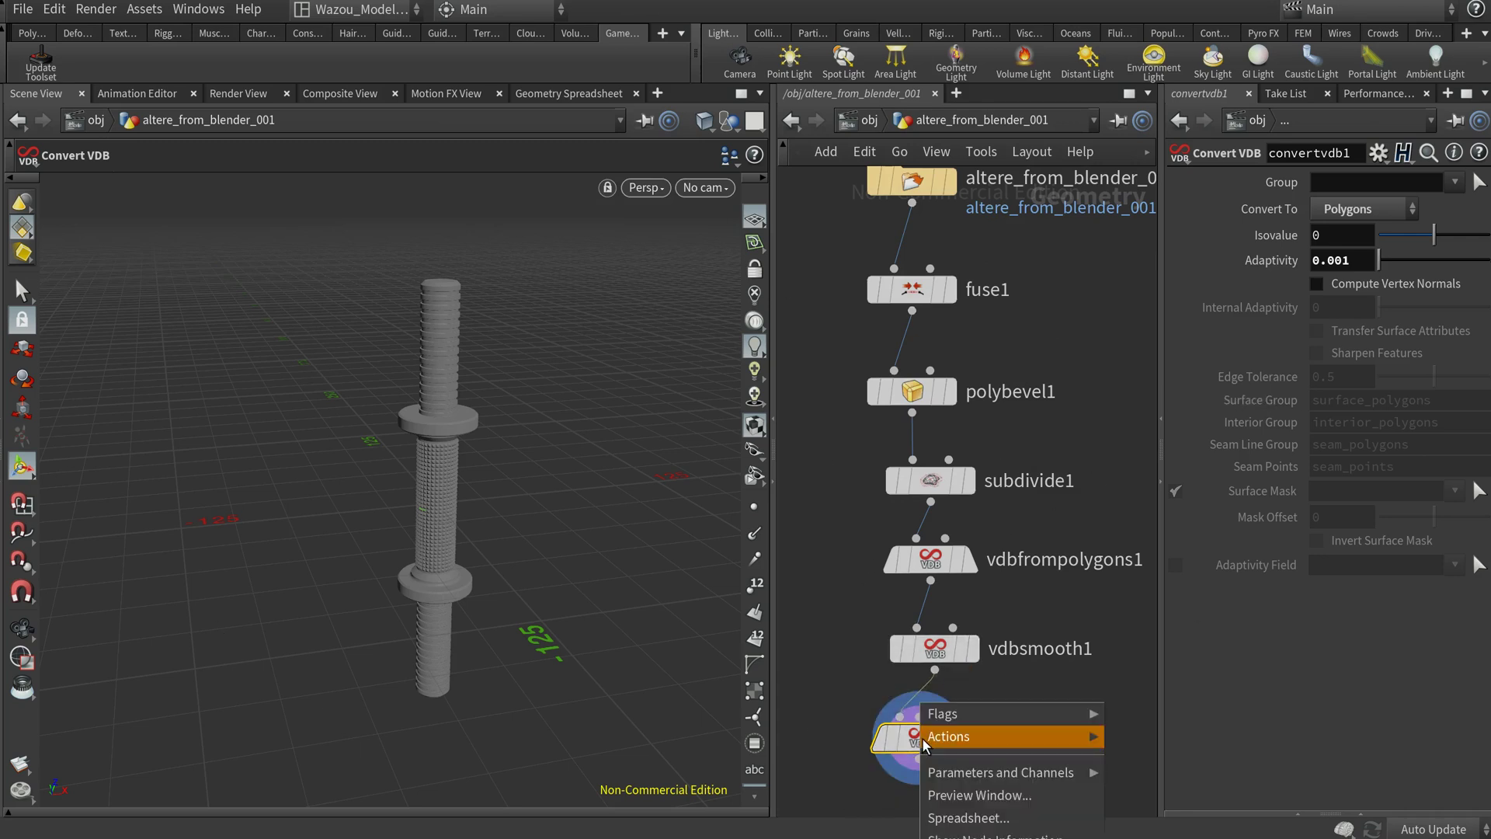
click(1009, 837)
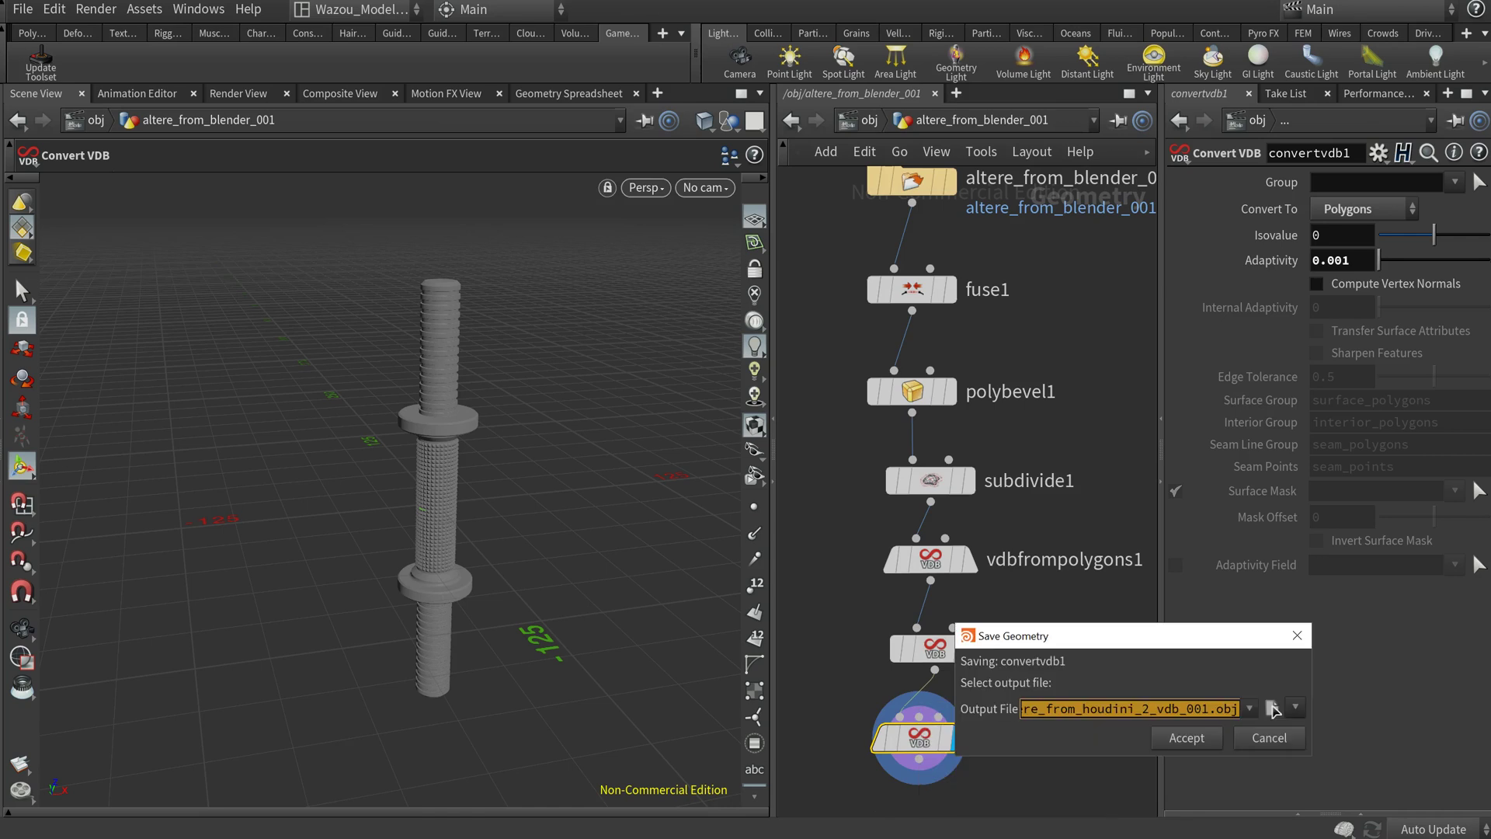
drag(1099, 647, 966, 536)
click(1141, 598)
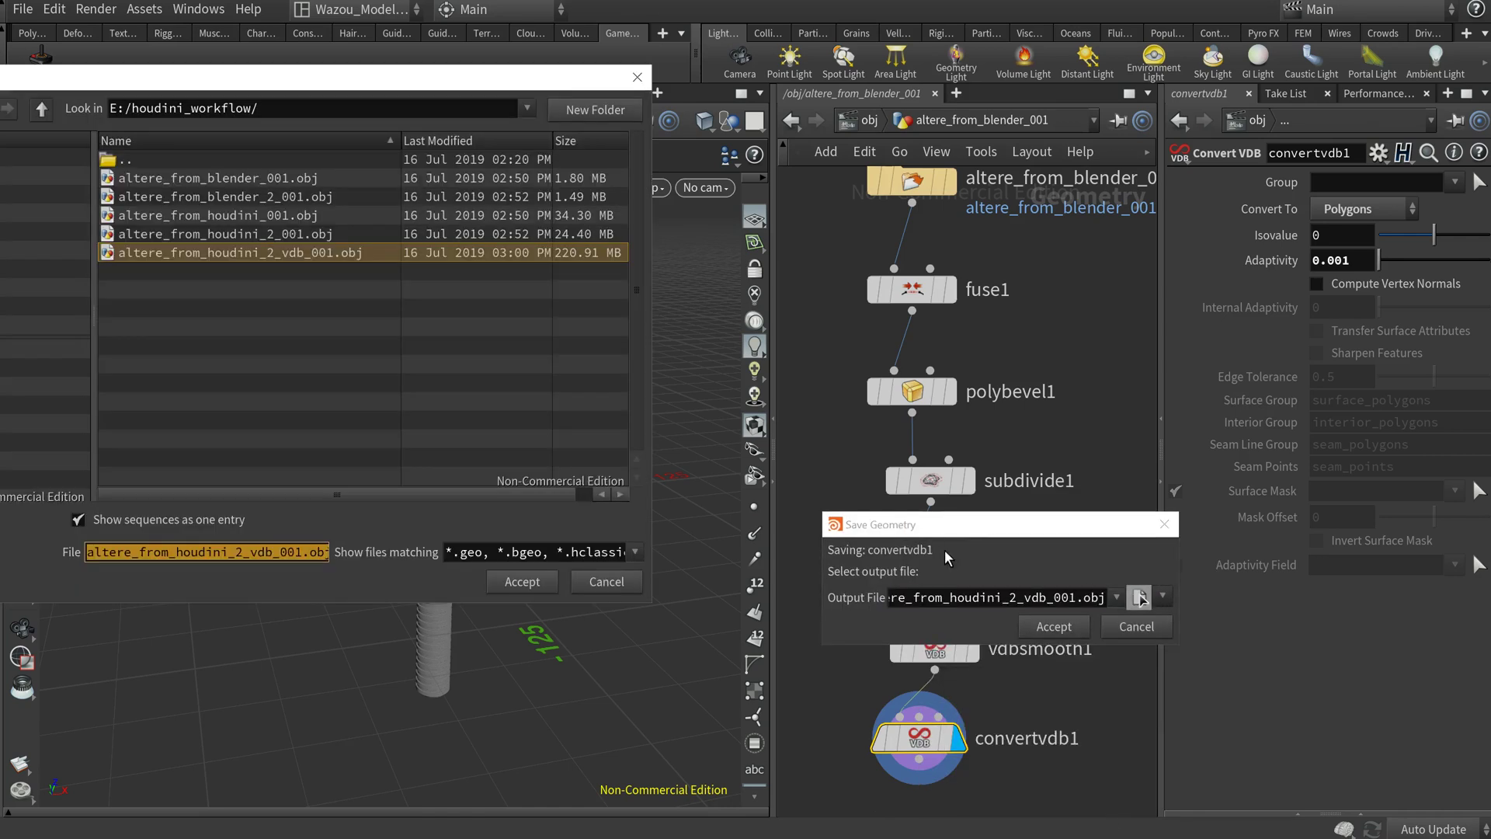
click(268, 252)
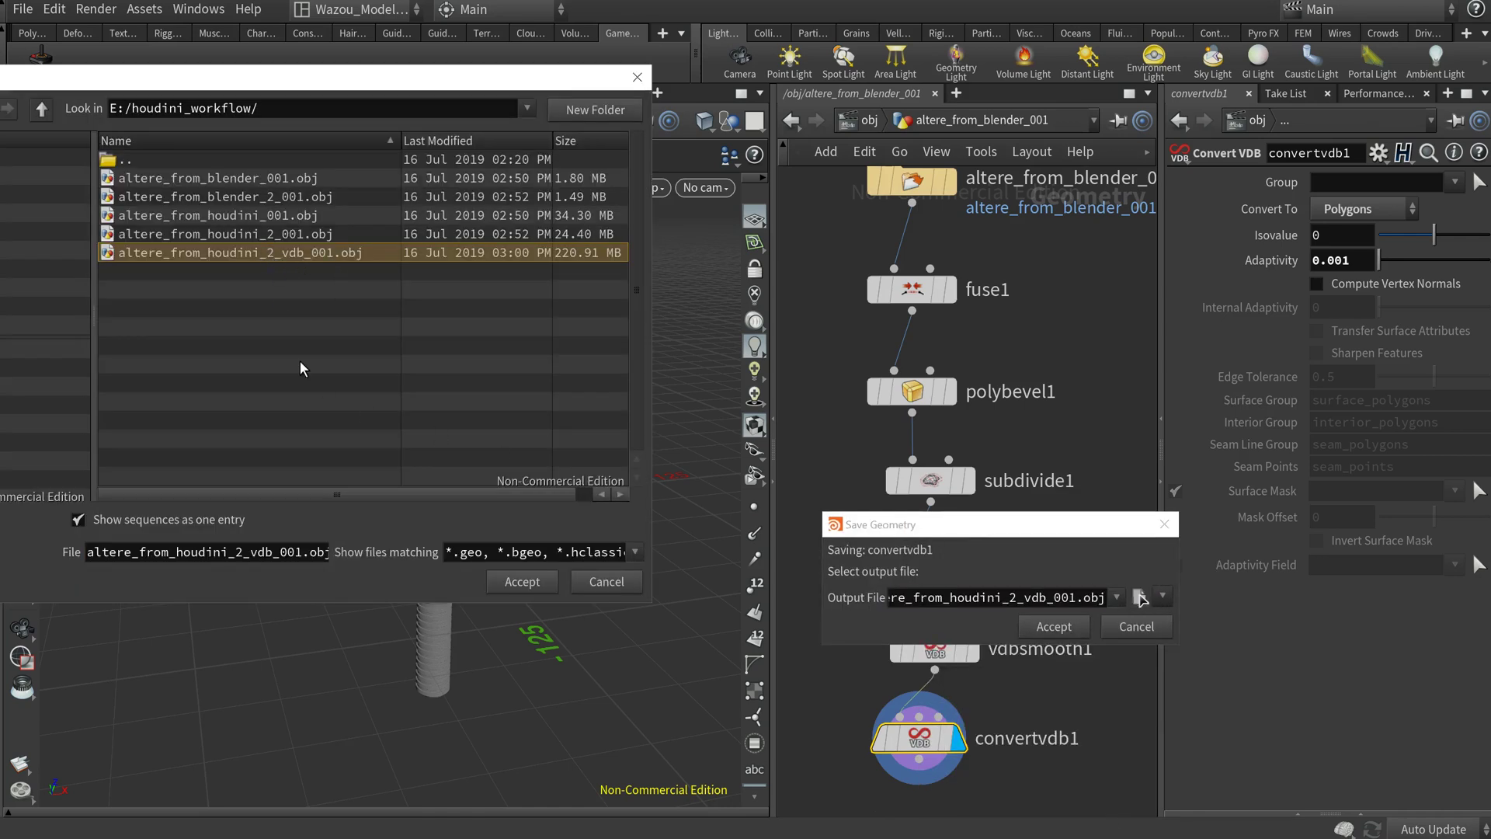
click(238, 552)
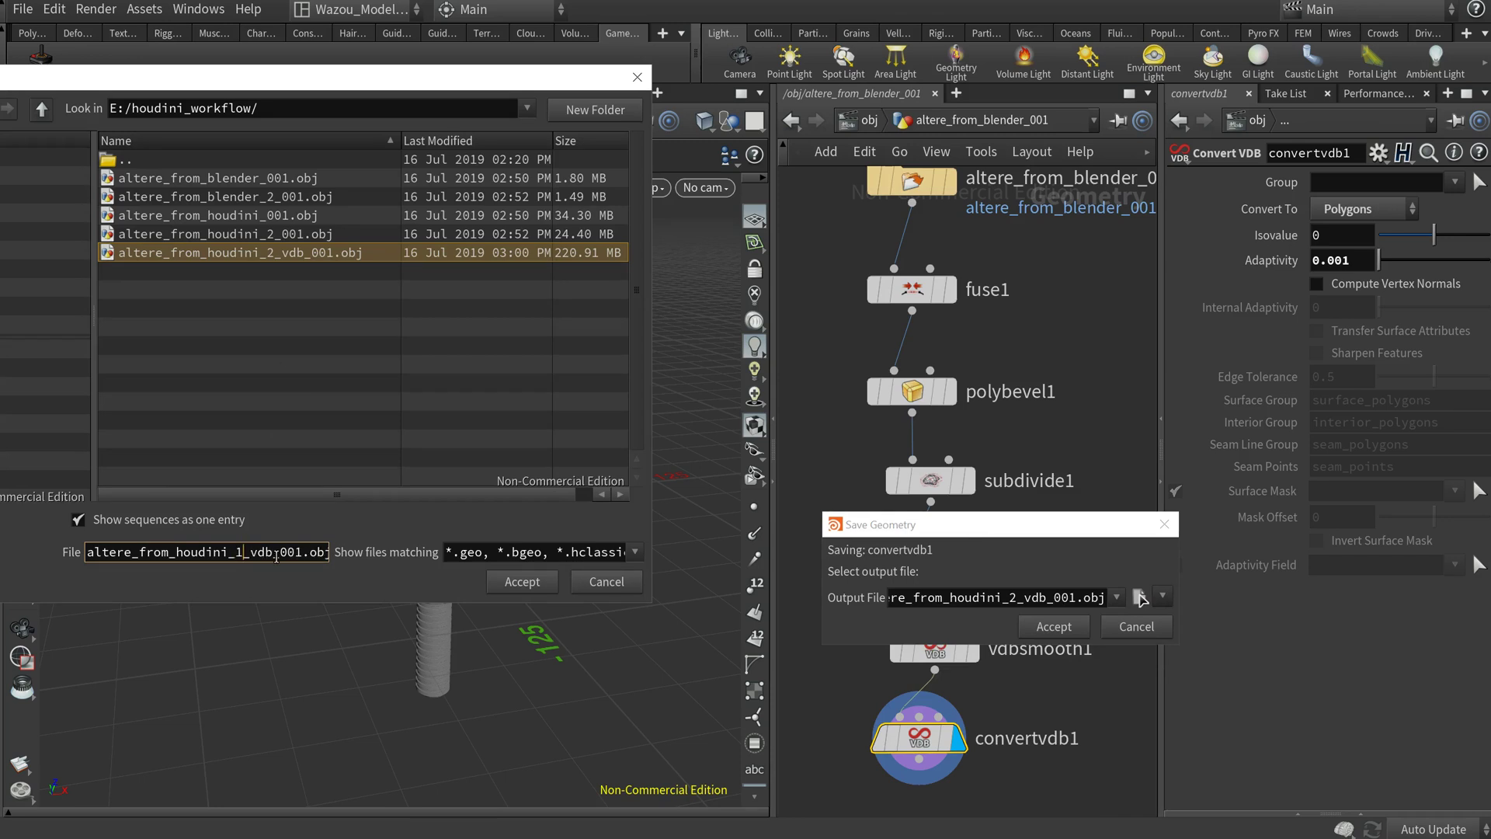
key(Return)
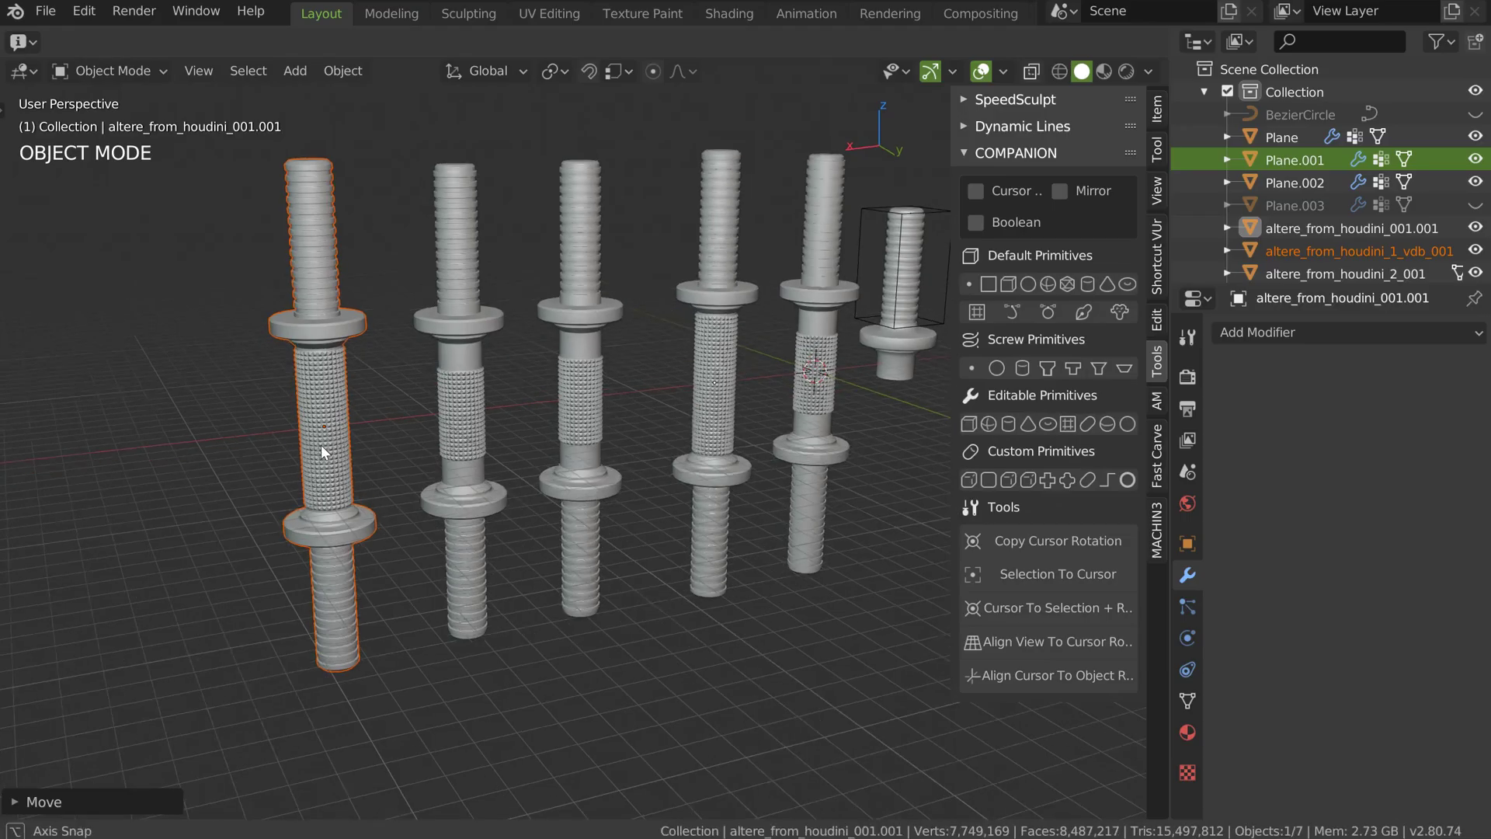
Step: Inspect the studded grip and collar of the imported VDB handle in Blender, and compare it with the other handle variants
scroll(363, 336, up, 10)
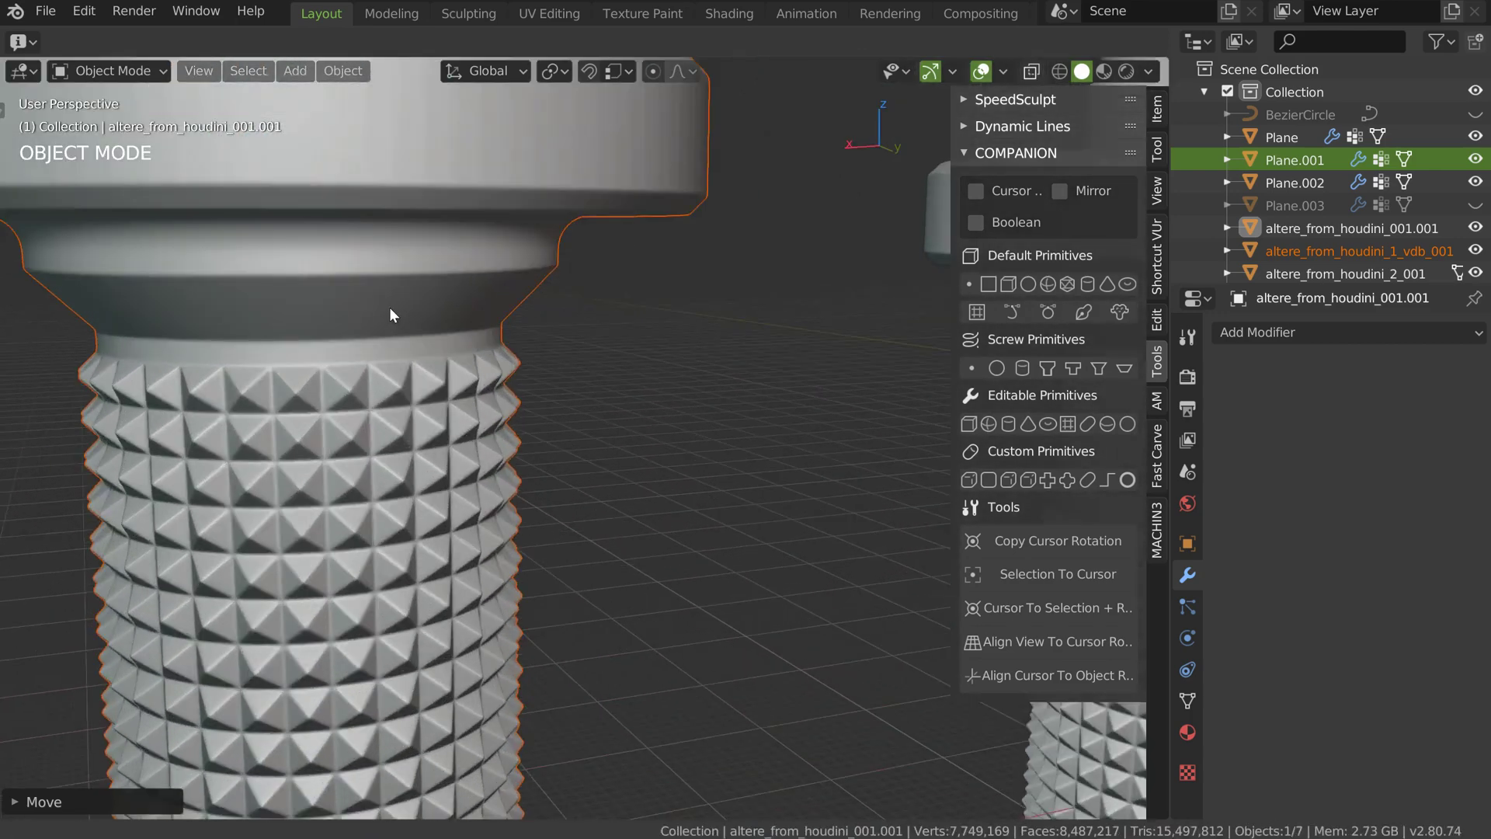
scroll(377, 320, down, 8)
ctrl+middle_drag(620, 308, 470, 266)
scroll(470, 265, down, 6)
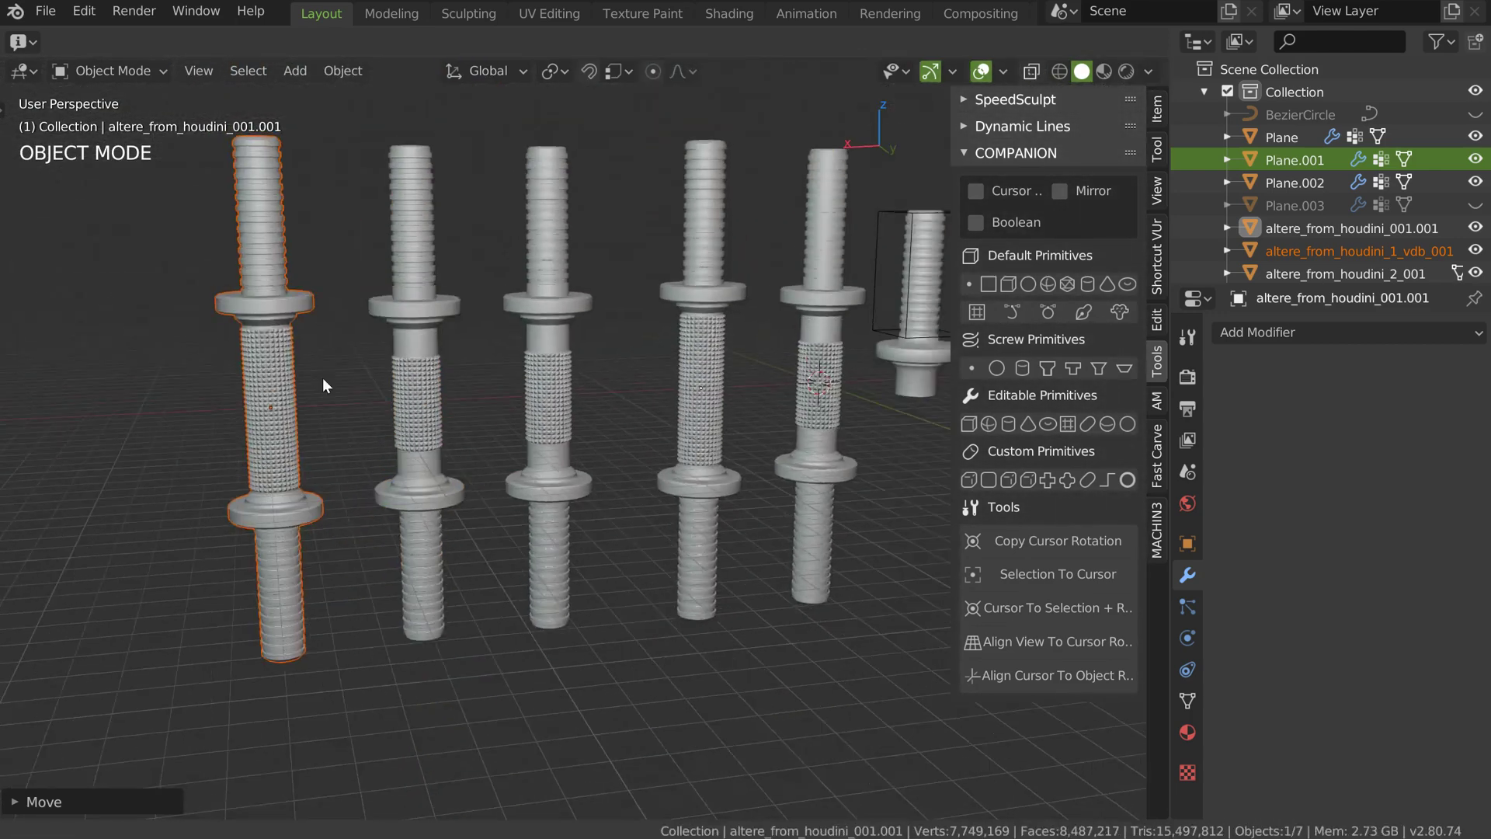
middle_drag(323, 377, 270, 384)
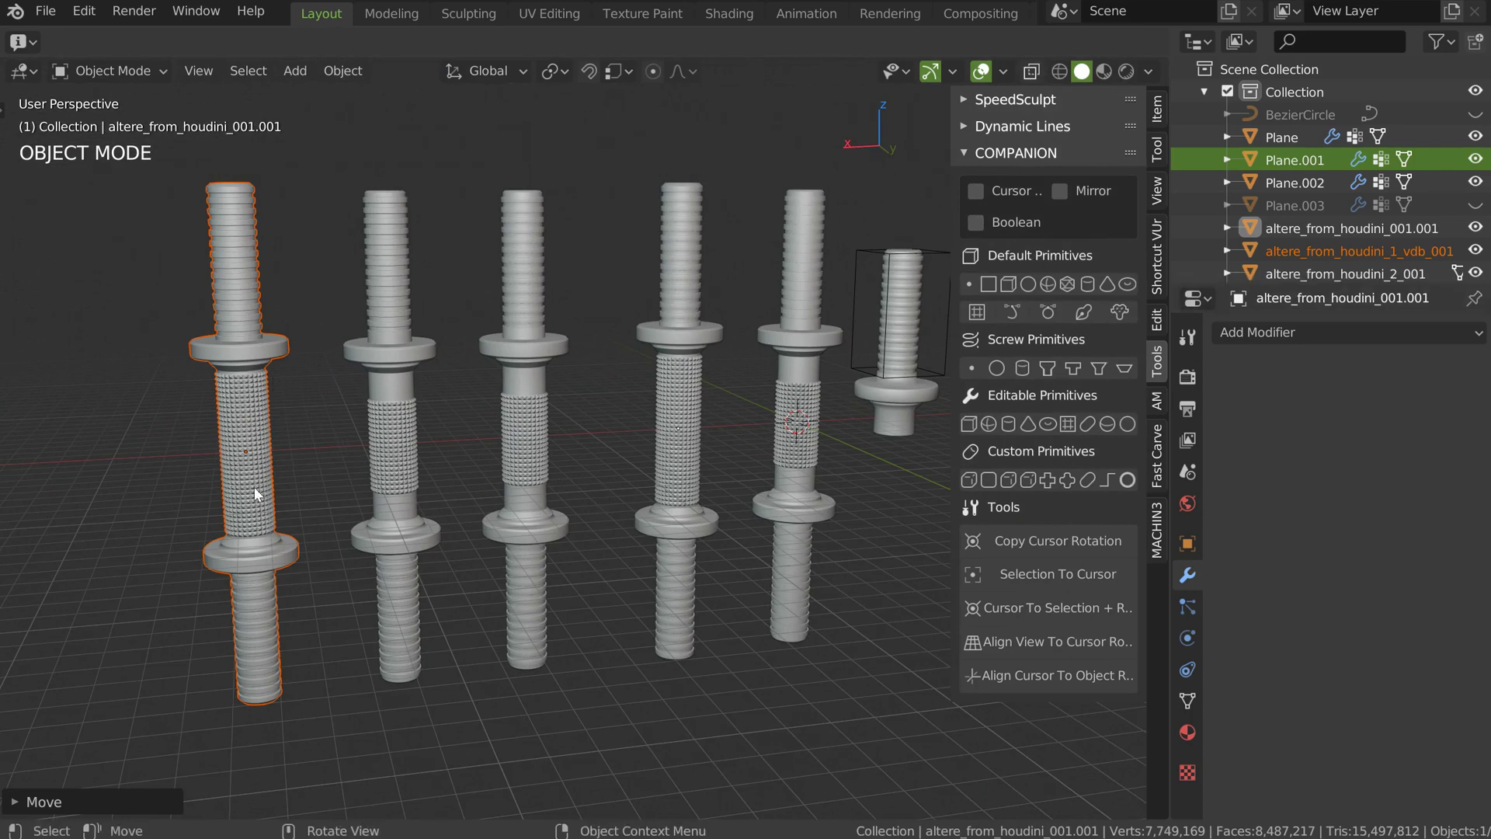
mouse_move(614, 397)
middle_down()
mouse_move(648, 385)
mouse_move(589, 408)
mouse_move(603, 407)
middle_up()
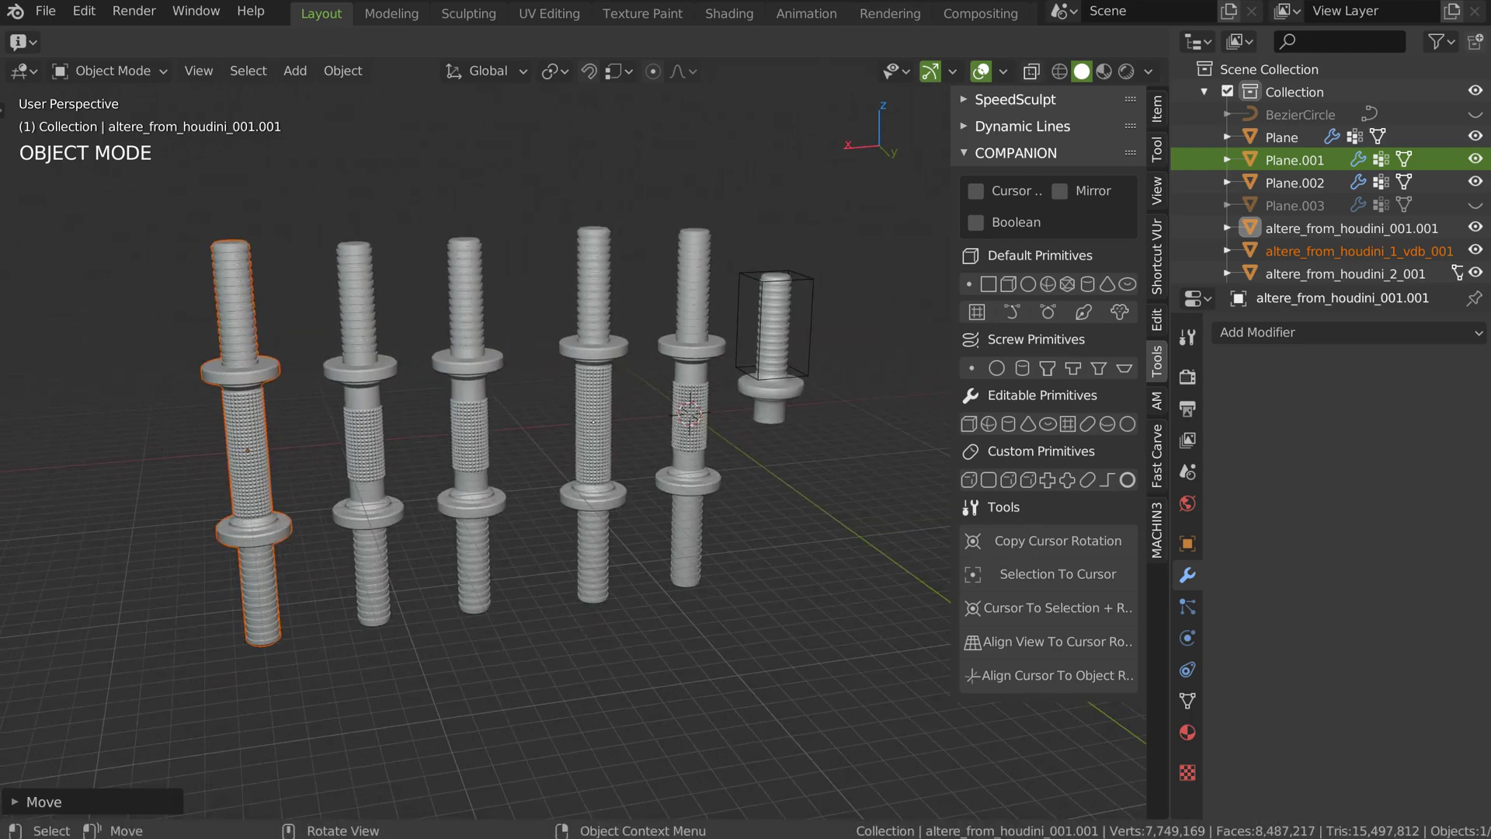
Step: Switch back to Houdini, review the chain from the File node to convertvdb1, and check the polybevel1 node's geometry information
key(alt+Tab)
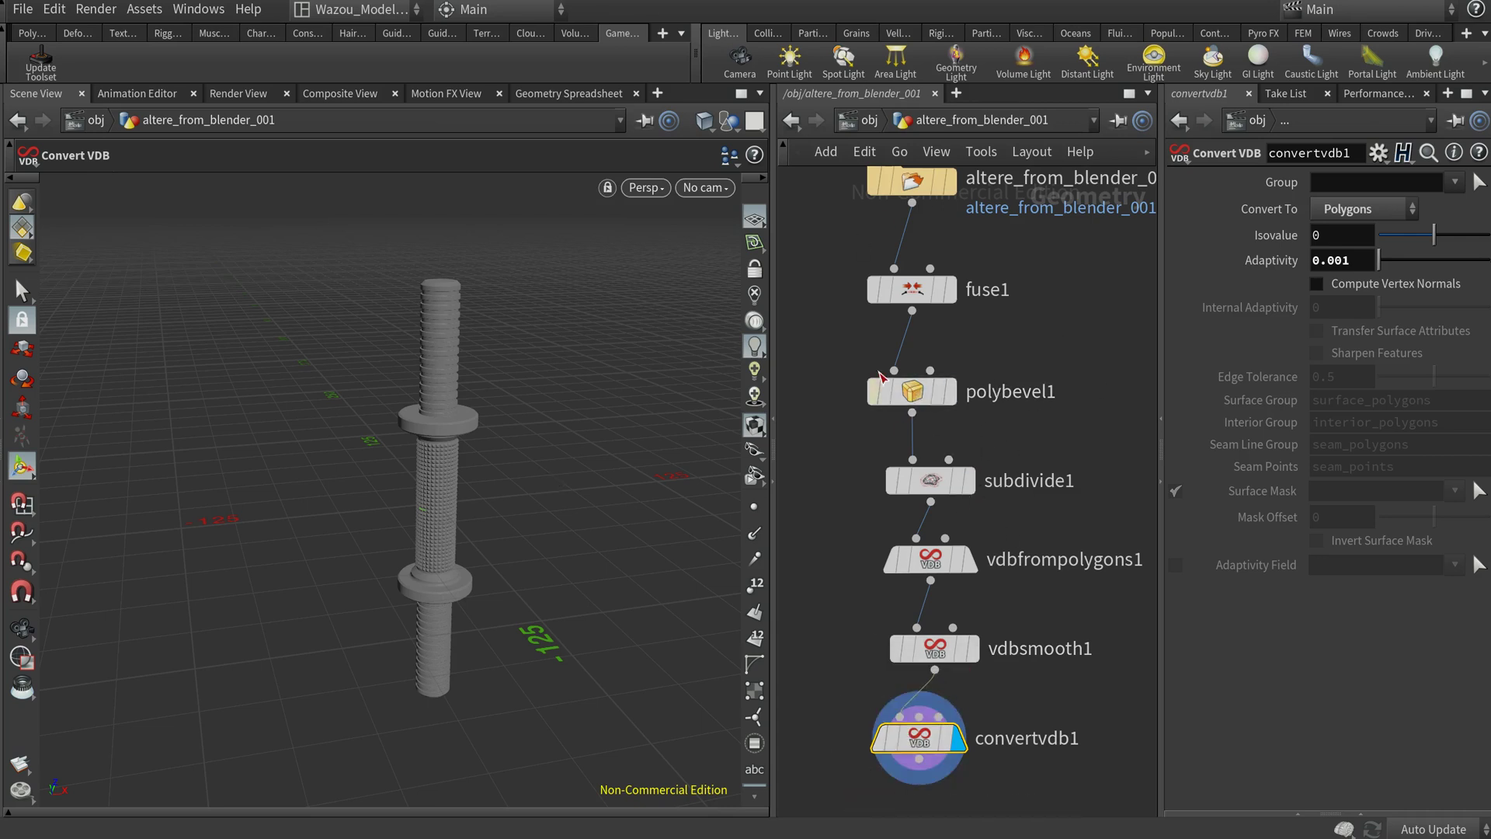
mouse_move(971, 450)
drag(924, 748, 940, 739)
middle_drag(993, 310, 990, 370)
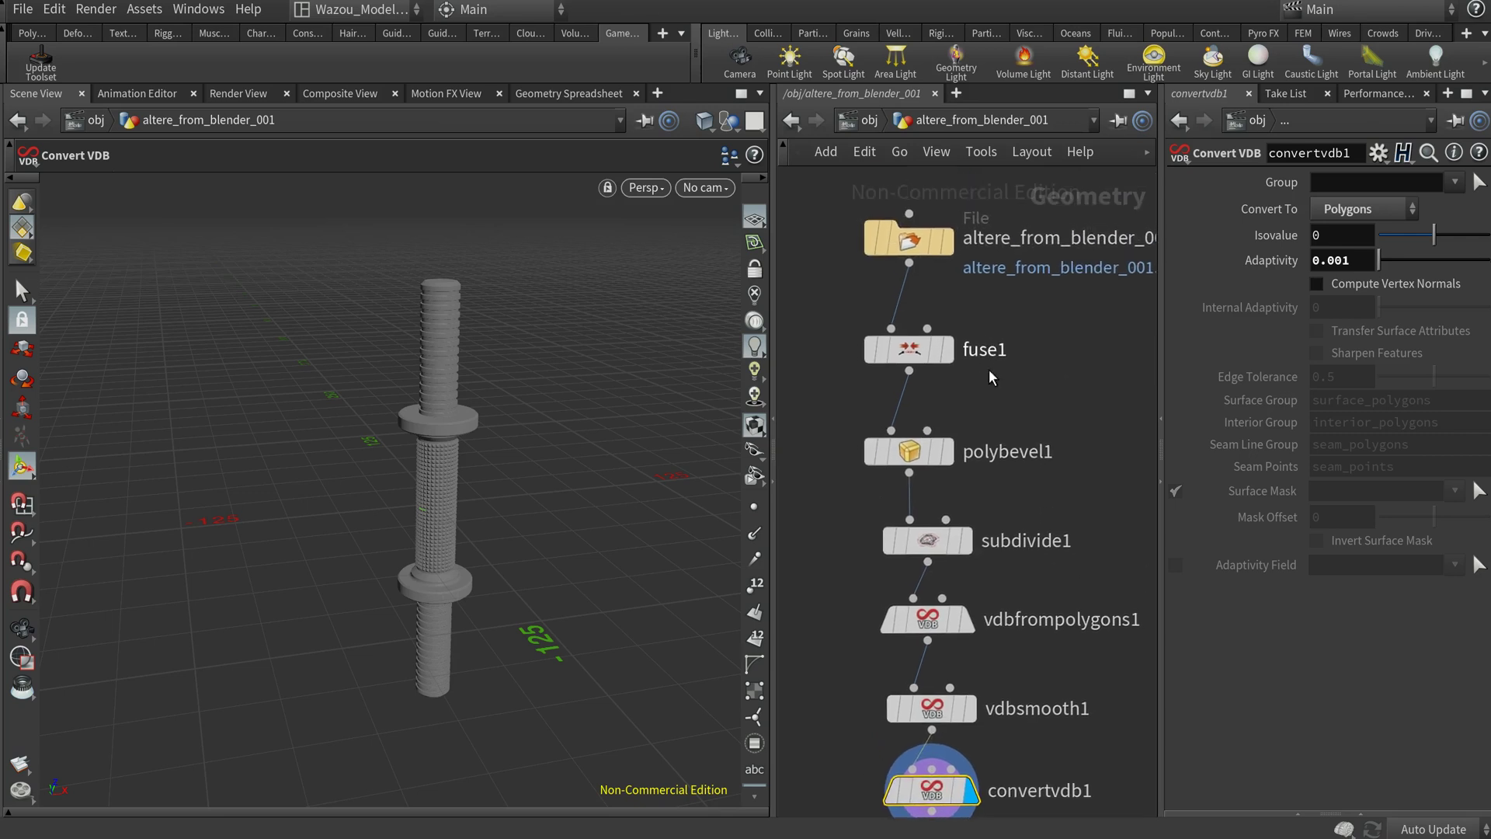
mouse_move(926, 540)
middle_drag(999, 541, 1015, 413)
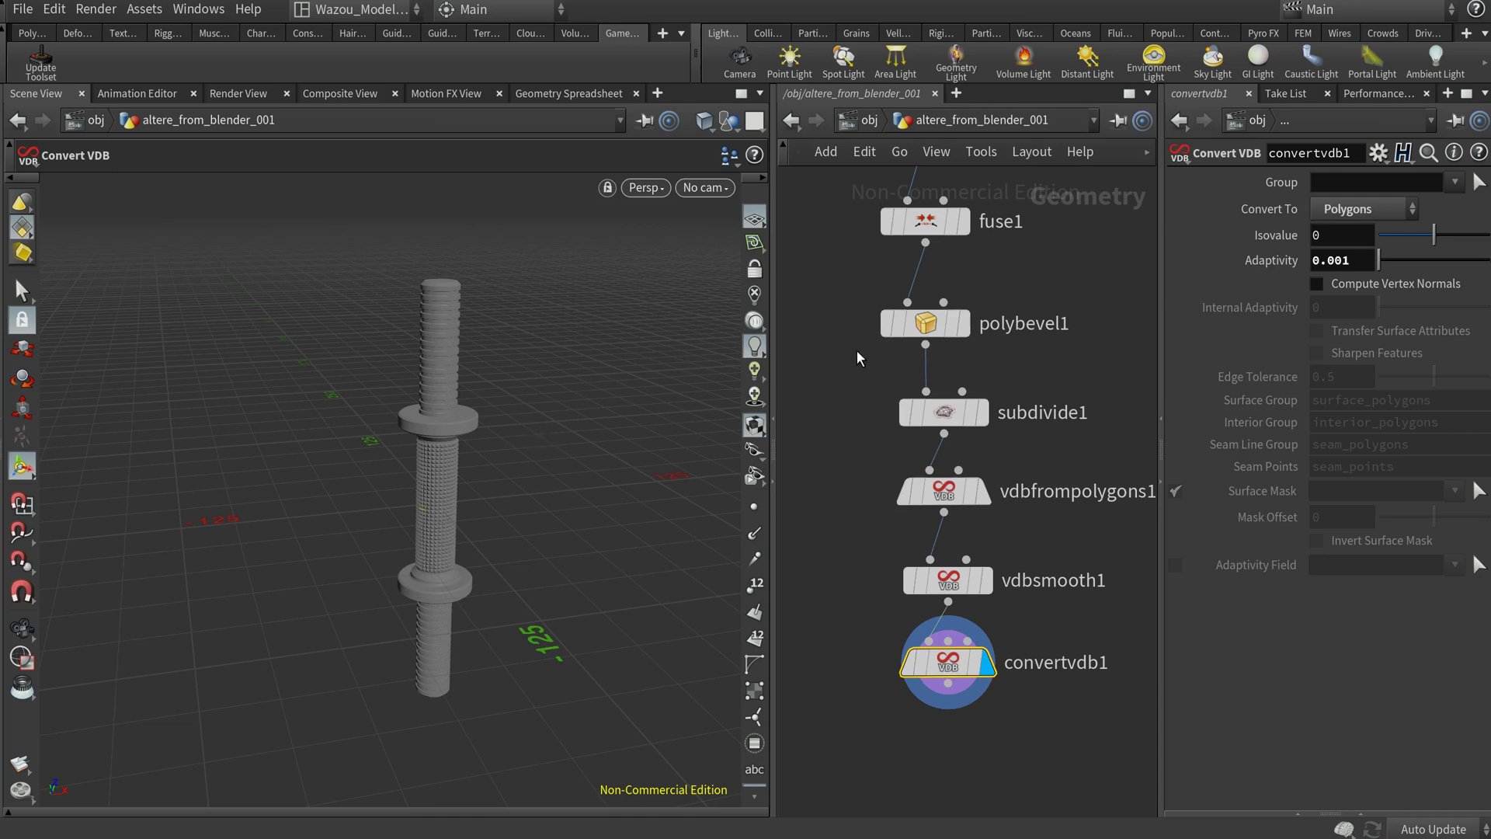
middle_click(925, 333)
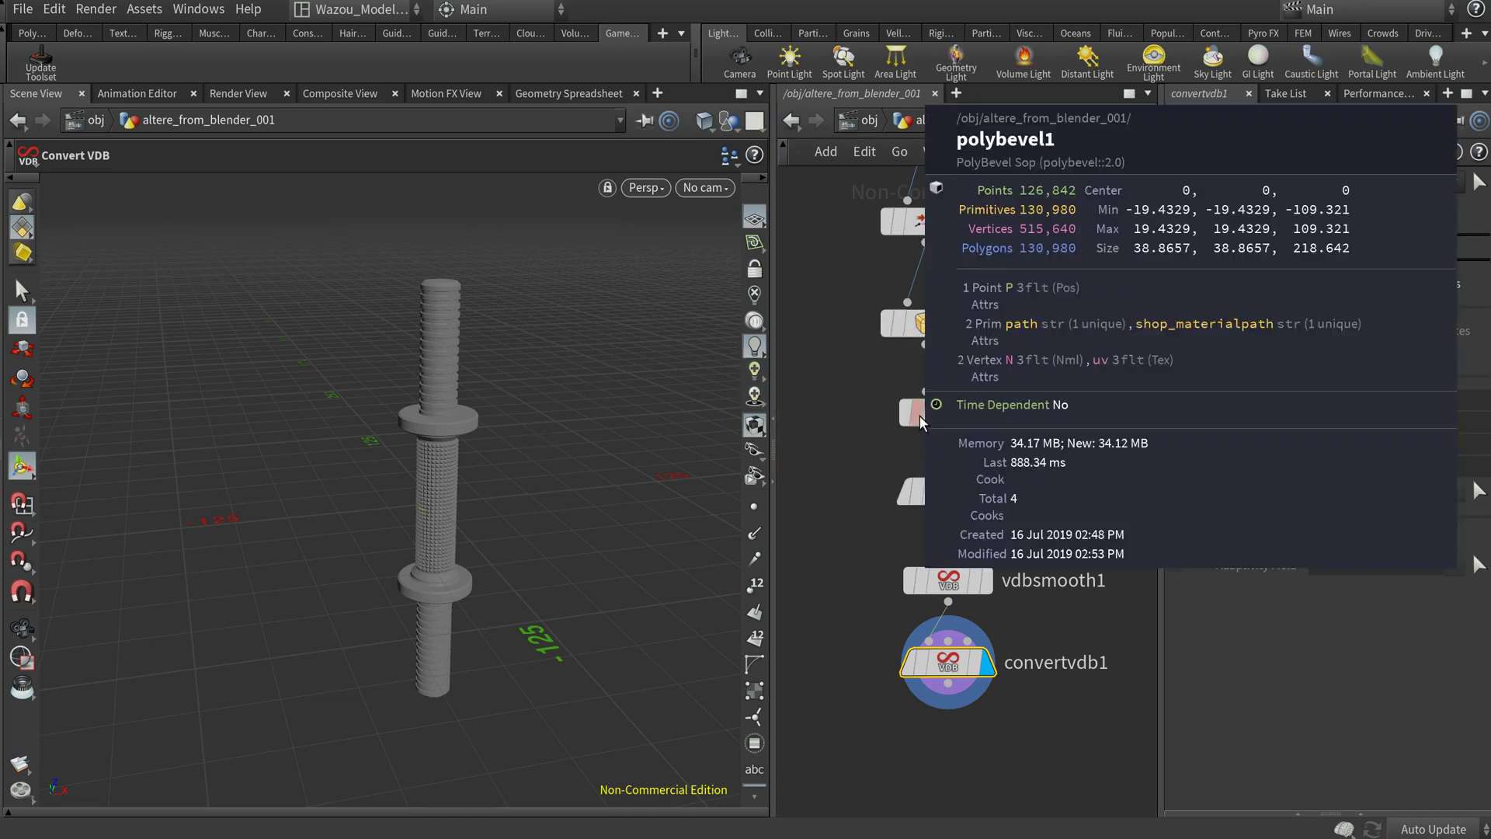
Step: Automatically lay out the network so the nodes from the File node to convertvdb1 form an evenly spaced vertical chain
middle_drag(847, 367, 840, 426)
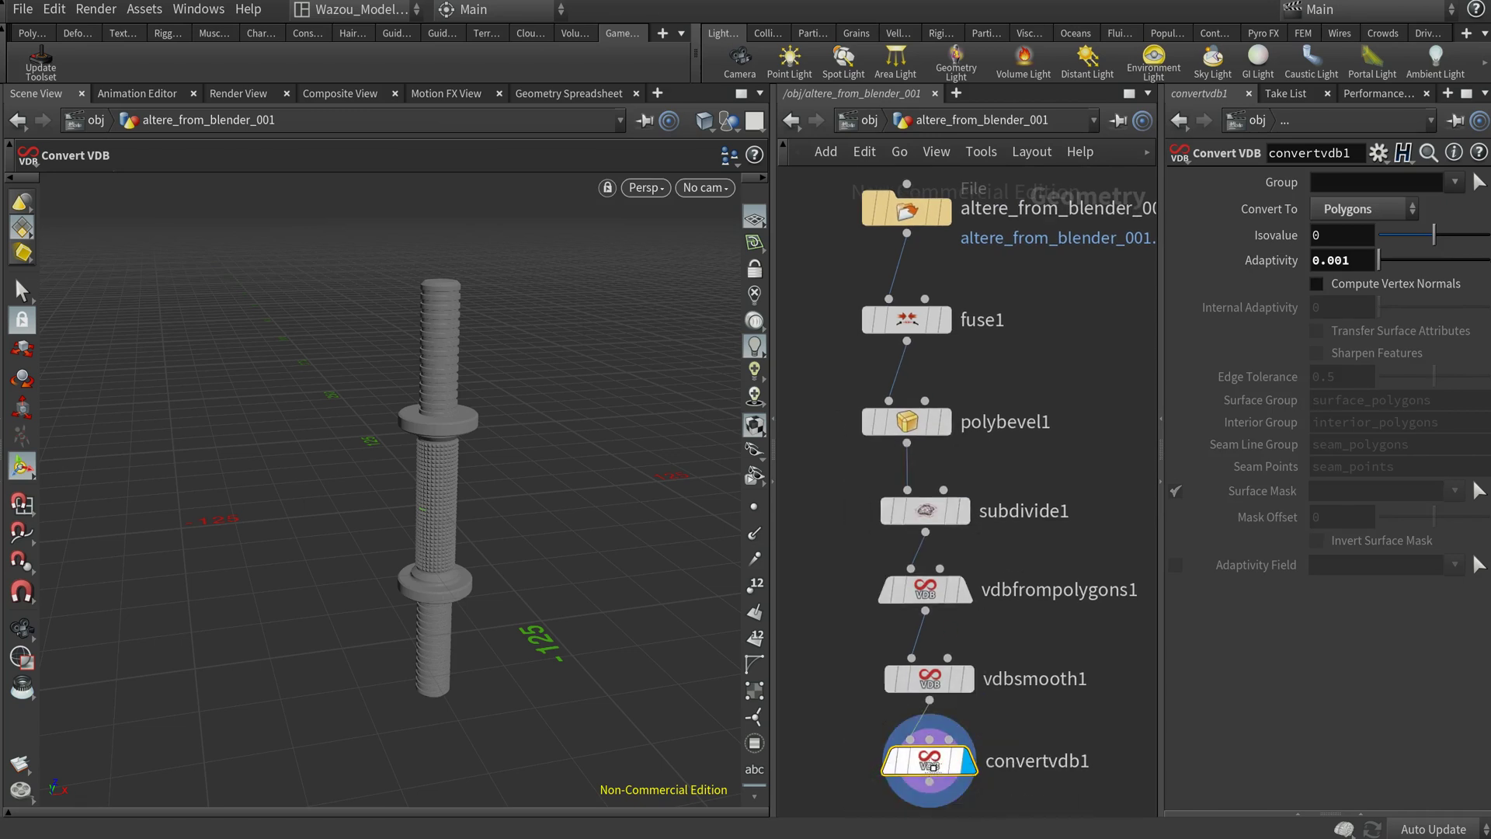
key(l)
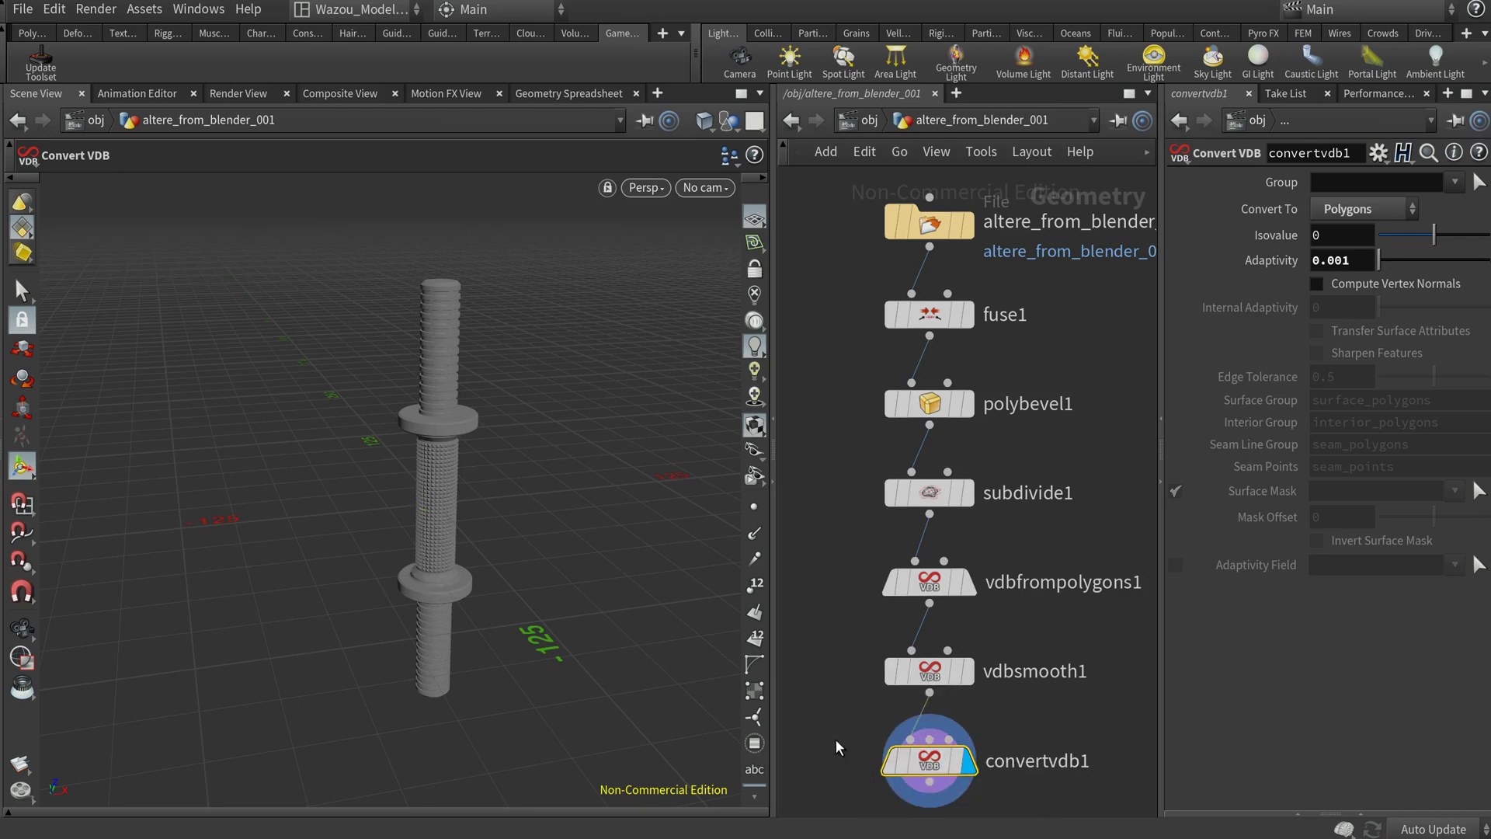
middle_drag(822, 691, 832, 606)
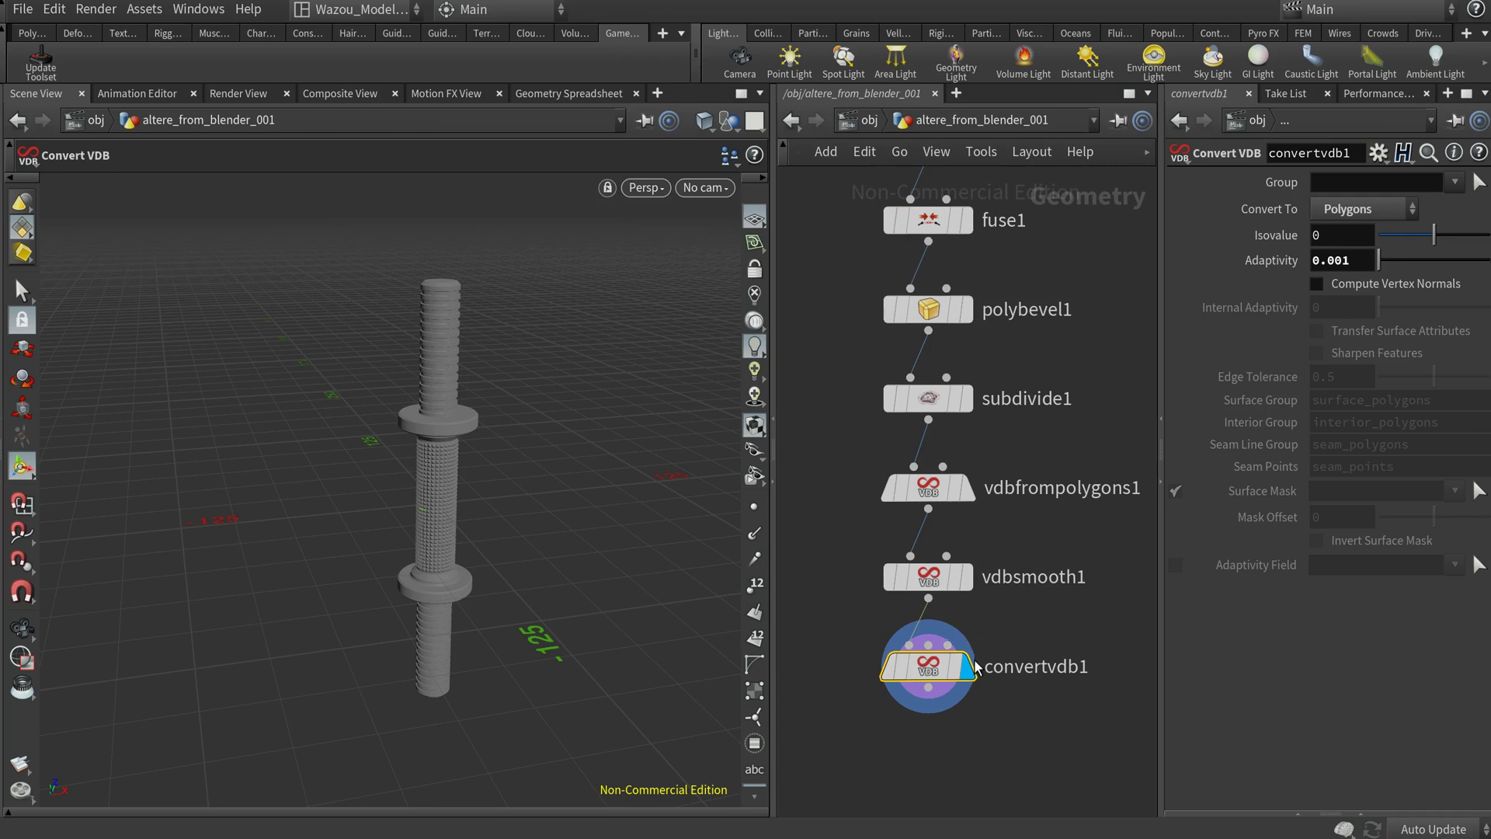
middle_drag(865, 496, 845, 454)
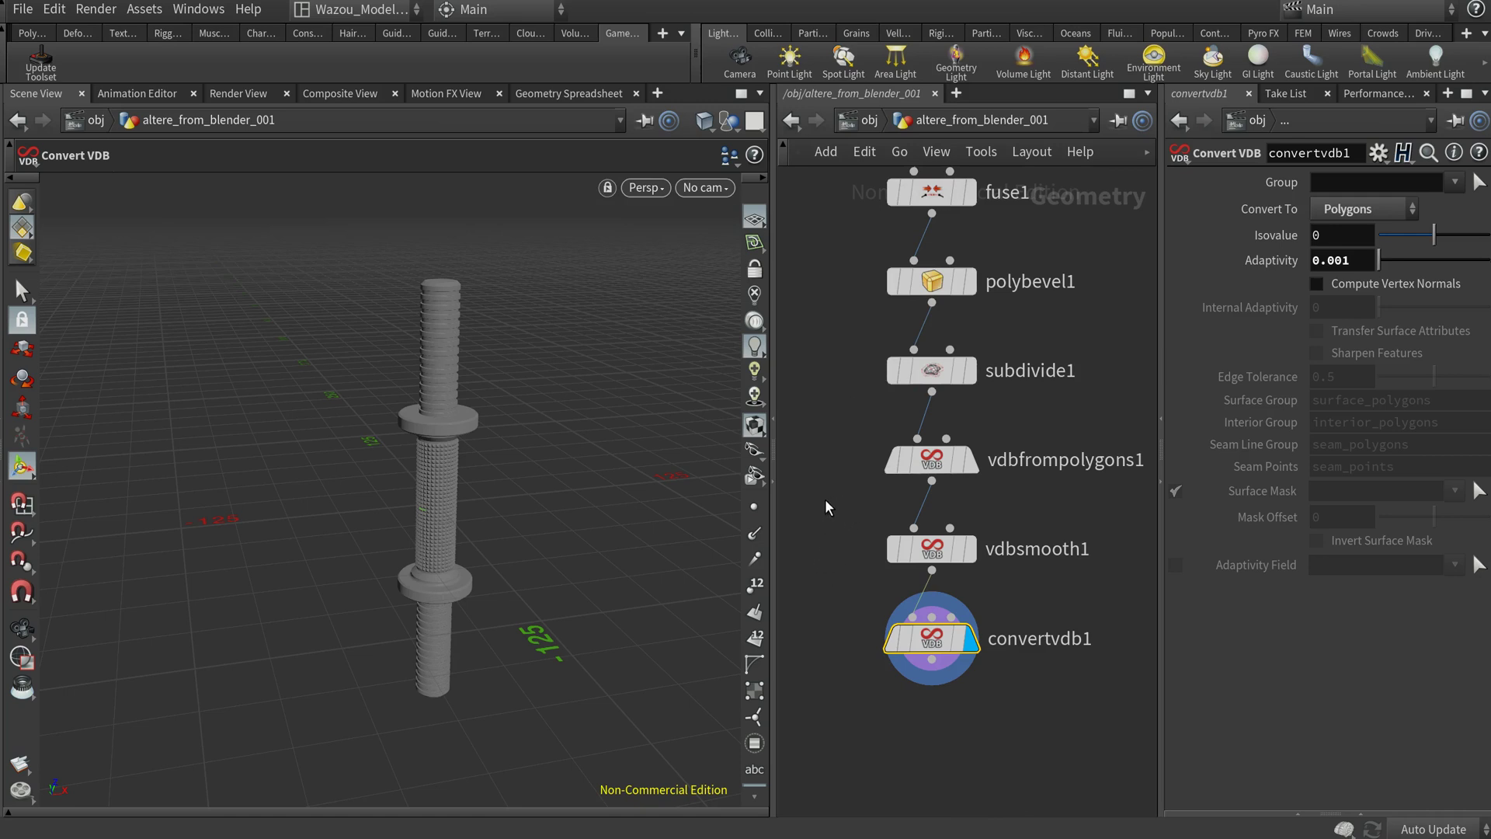
middle_drag(843, 413, 834, 456)
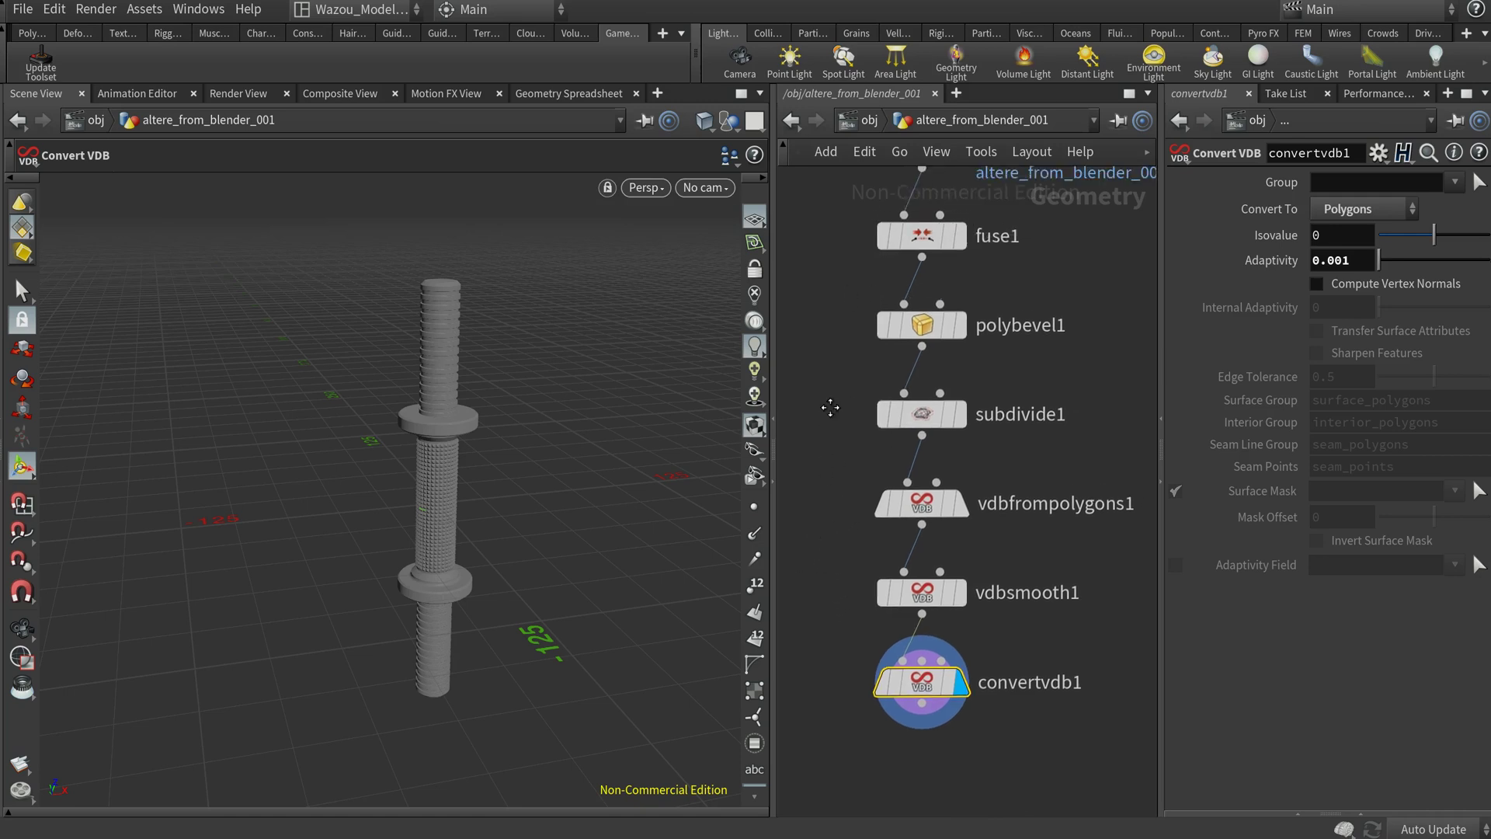
scroll(830, 407, up, 2)
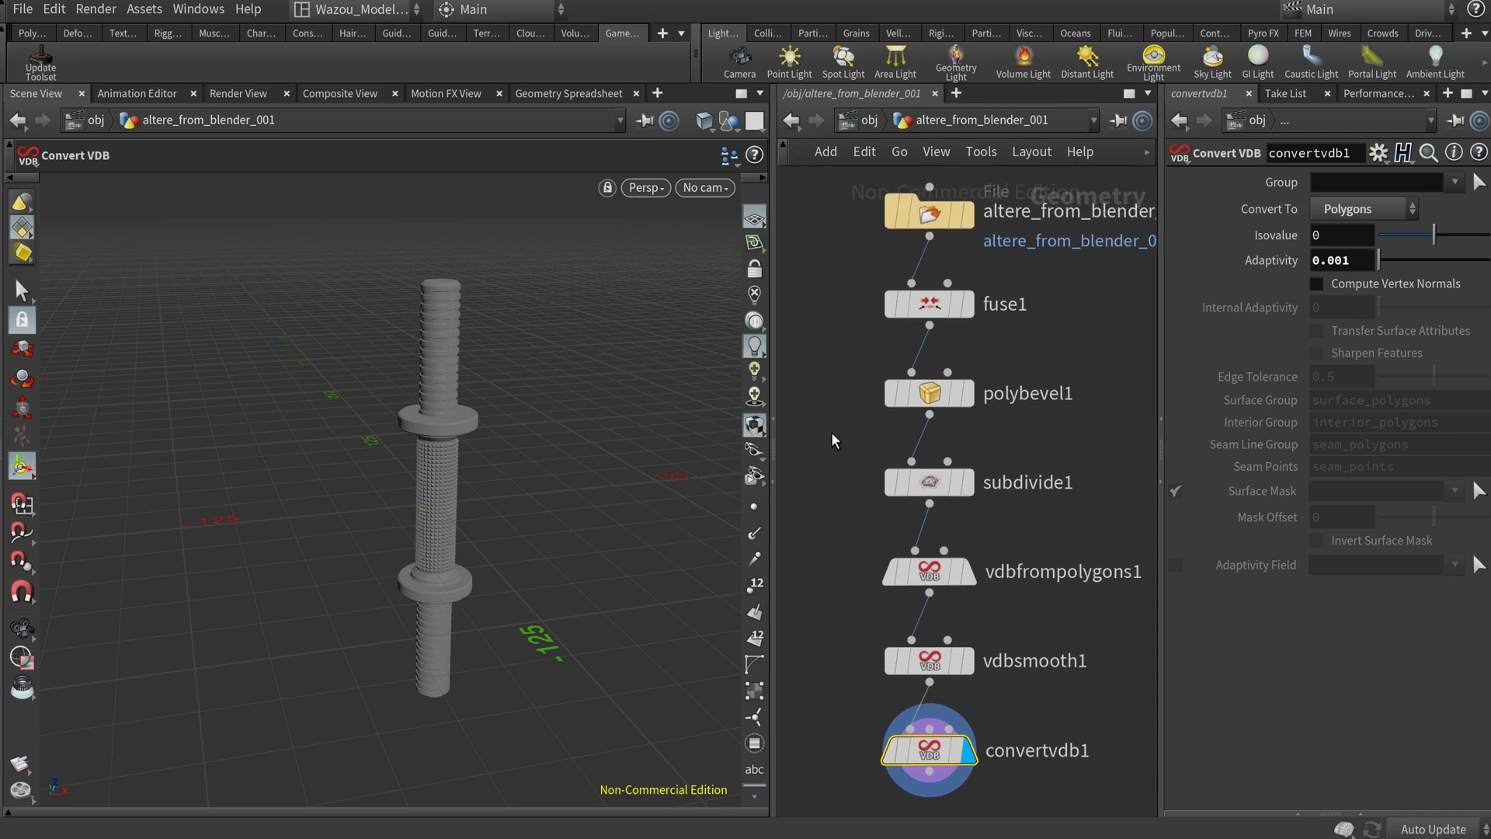
middle_drag(820, 421, 826, 425)
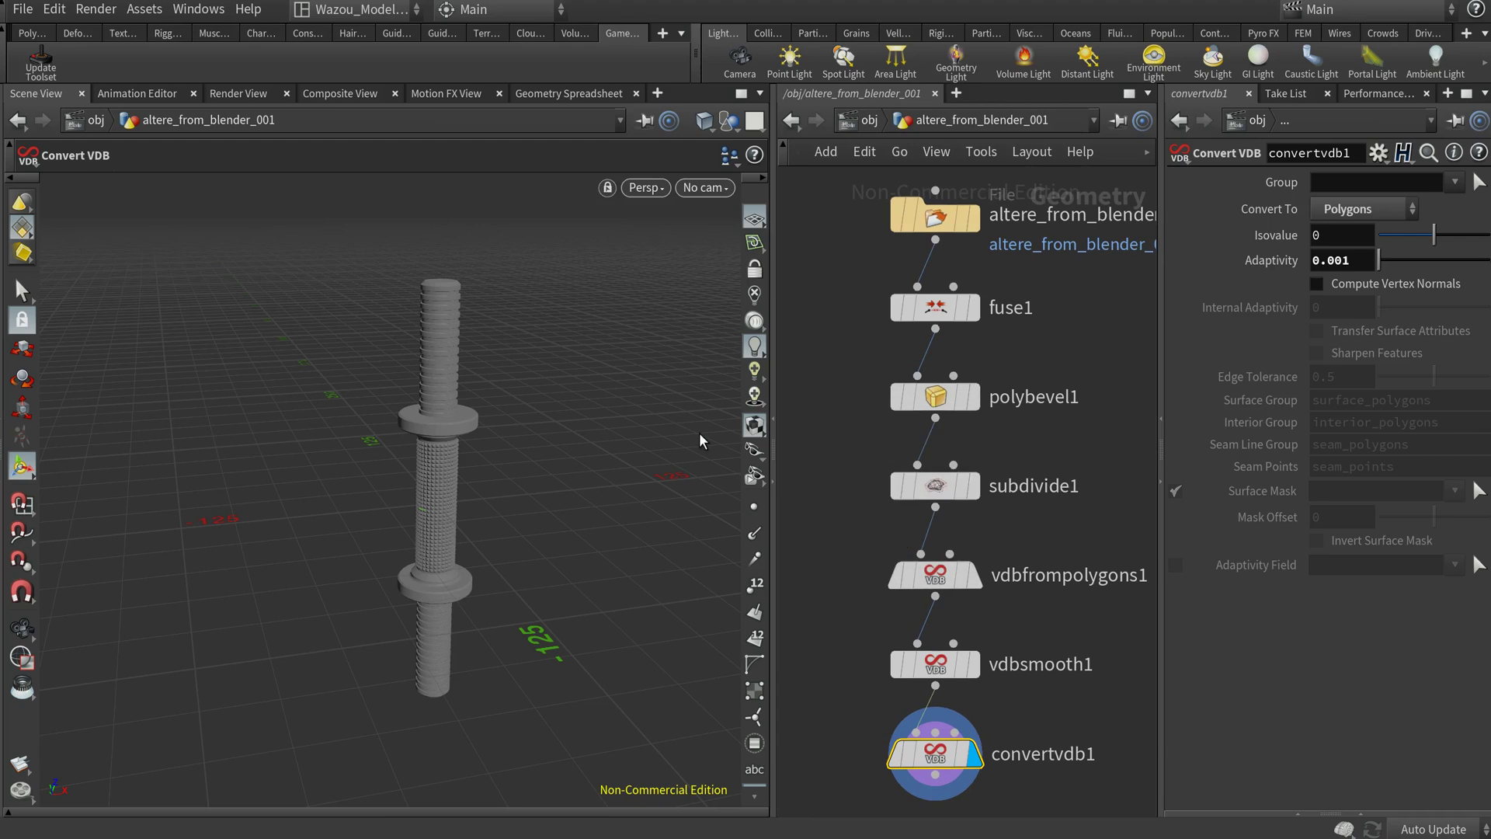